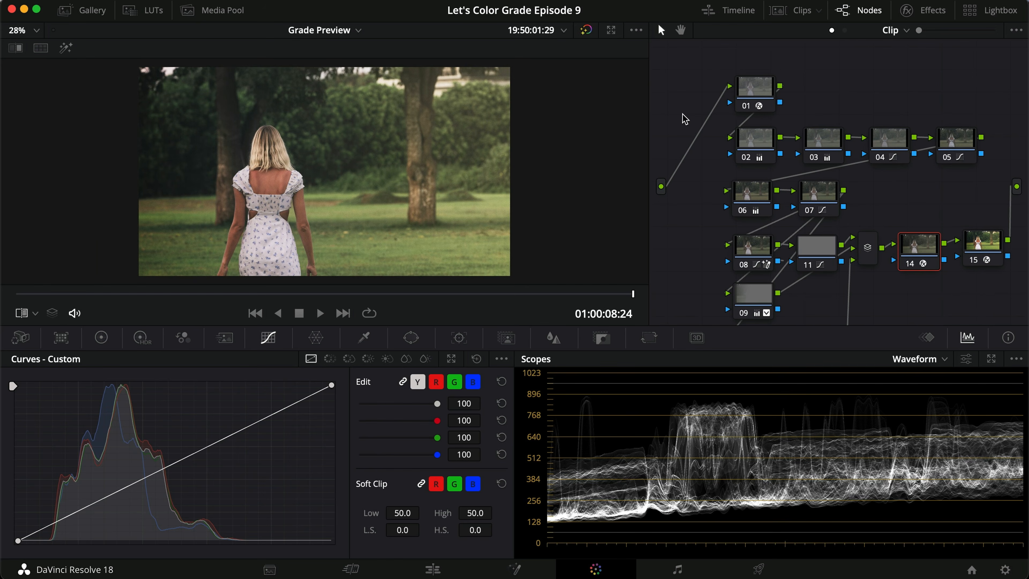
Disable every node between node 01 and node 15, including the branches feeding the layer mixer
{"action": "left_click_drag", "start_coordinate": [707, 146], "coordinate": [940, 278]}
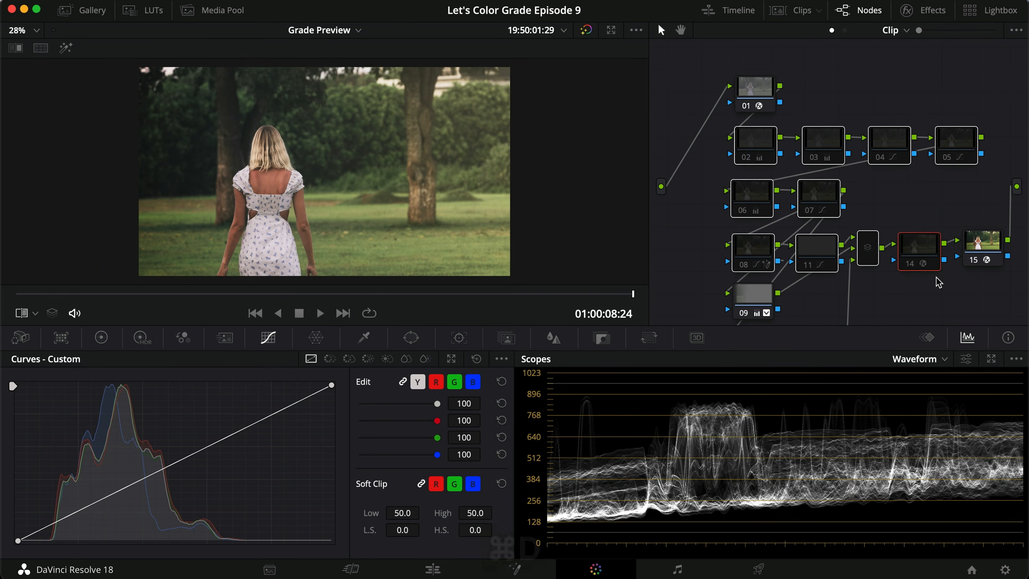
{"action": "key", "text": "super+d"}
{"action": "left_click", "coordinate": [743, 302]}
{"action": "key", "text": "super+d"}
{"action": "scroll", "coordinate": [749, 294], "scroll_direction": "down", "scroll_amount": 1}
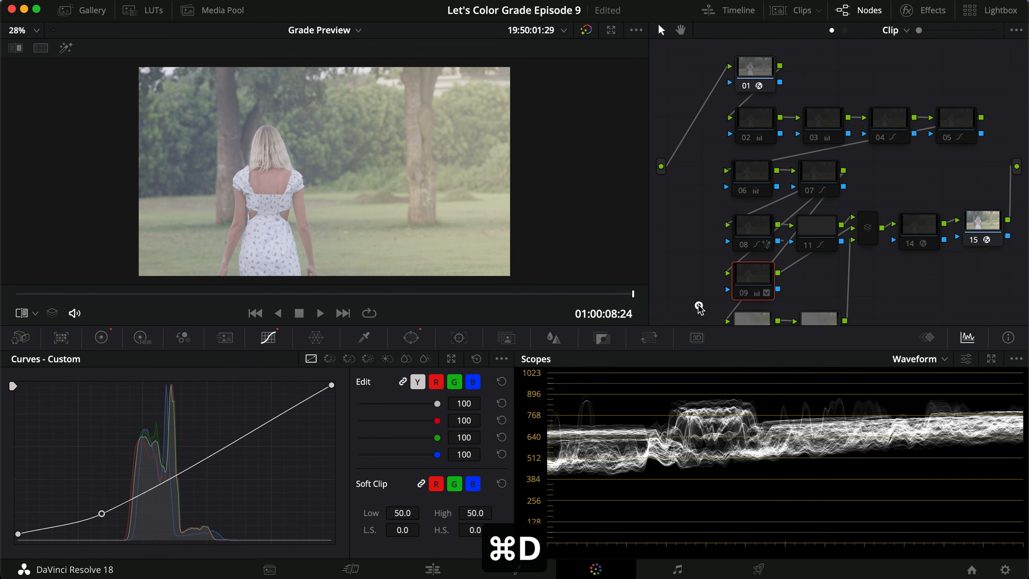
{"action": "left_click", "coordinate": [813, 318]}
{"action": "key", "text": "super+d"}
{"action": "scroll", "coordinate": [808, 306], "scroll_direction": "down", "scroll_amount": 1}
{"action": "scroll", "coordinate": [829, 297], "scroll_direction": "up", "scroll_amount": 1}
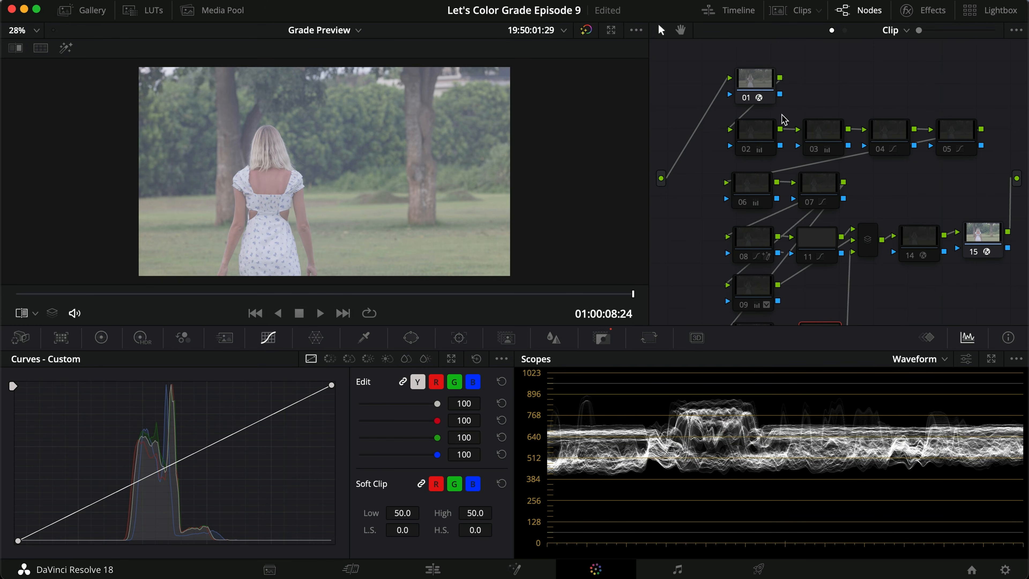
Examine the Color Space Transform settings of nodes 01 and 15
{"action": "left_click", "coordinate": [764, 81]}
{"action": "left_click", "coordinate": [925, 12]}
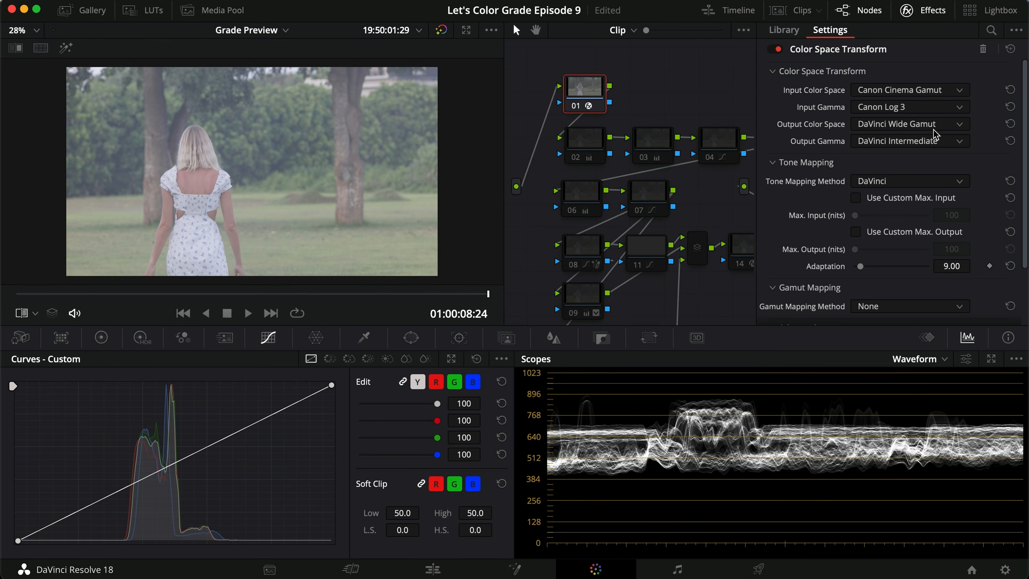
{"action": "left_click", "coordinate": [907, 12]}
{"action": "left_click", "coordinate": [929, 13]}
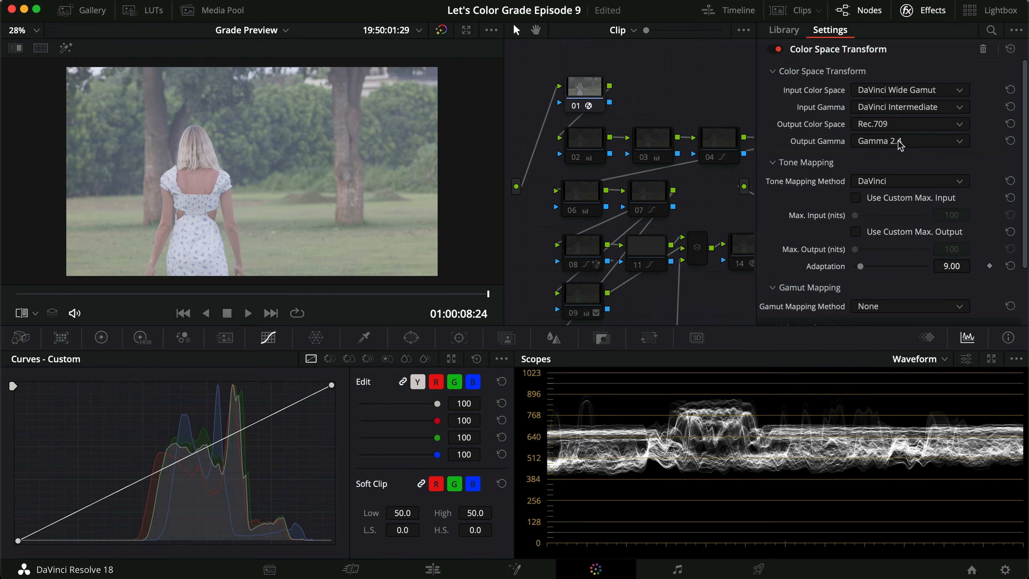
{"action": "left_click", "coordinate": [915, 13]}
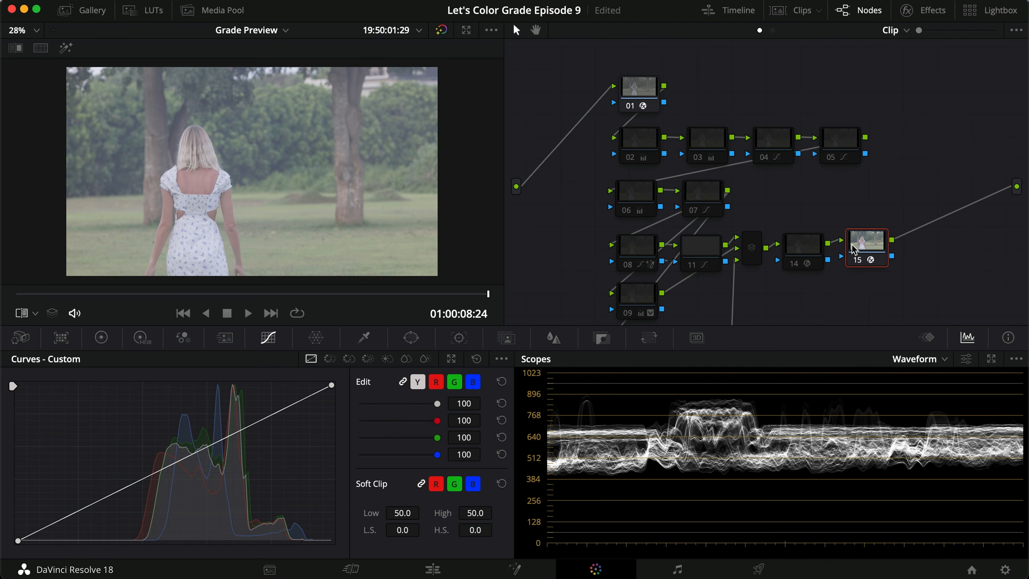
{"action": "left_click", "coordinate": [915, 12]}
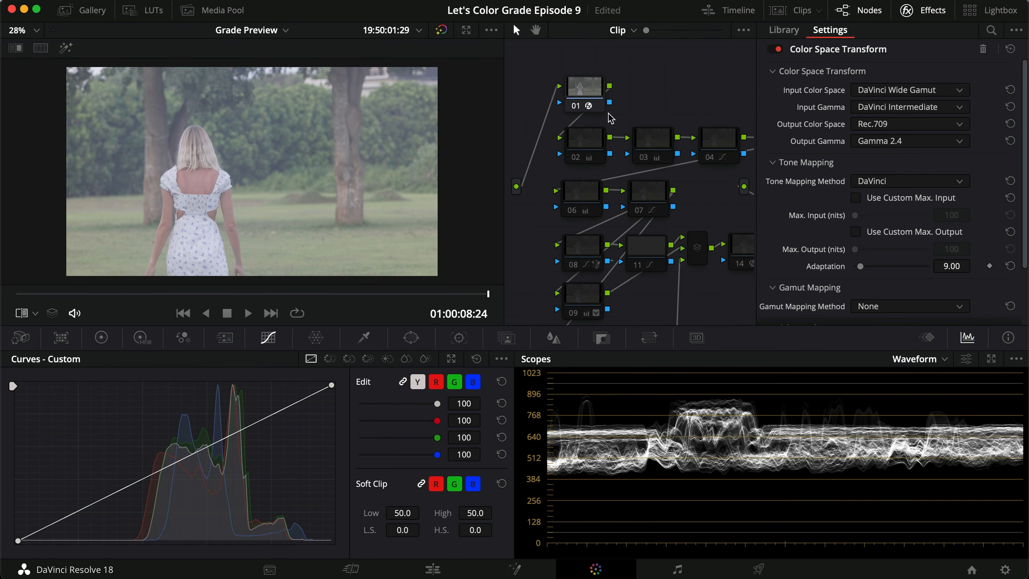
{"action": "left_click", "coordinate": [586, 96]}
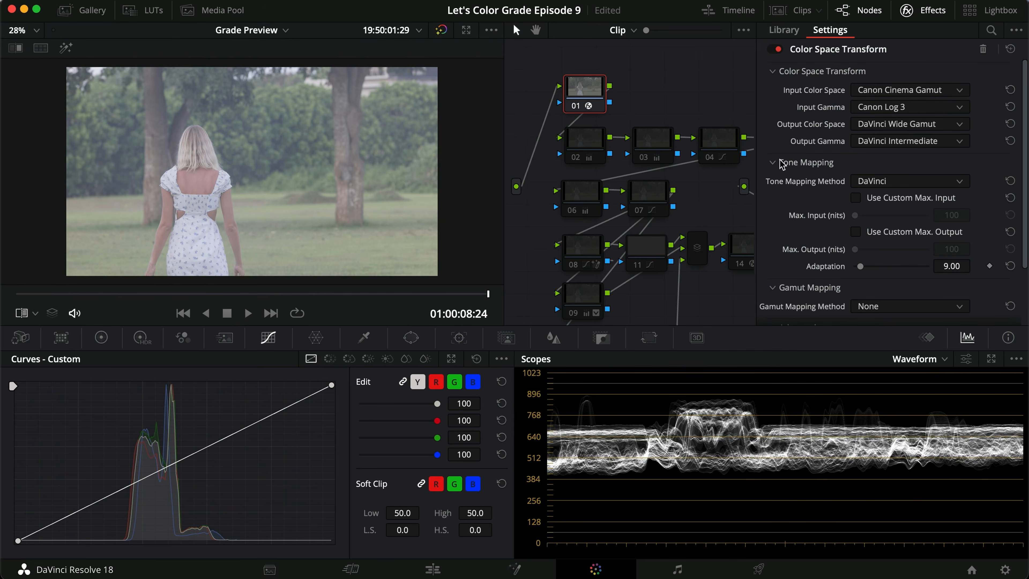
{"action": "left_click", "coordinate": [925, 12]}
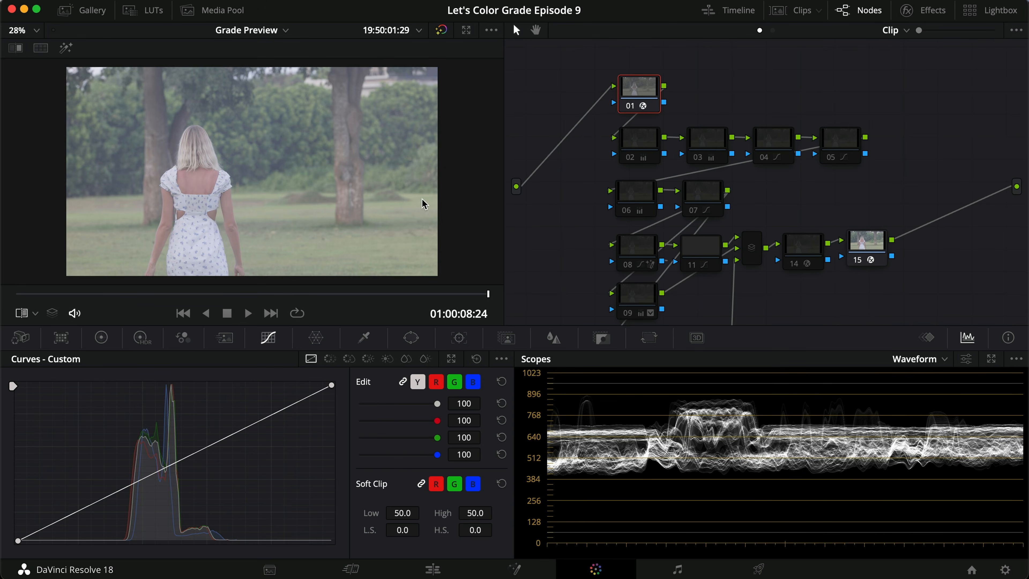
Compare the image with and without the Color Space Transform nodes 15 and 01, leaving both enabled
{"action": "left_click", "coordinate": [855, 243]}
{"action": "key", "text": "super+d"}
{"action": "key", "text": "super+d"}
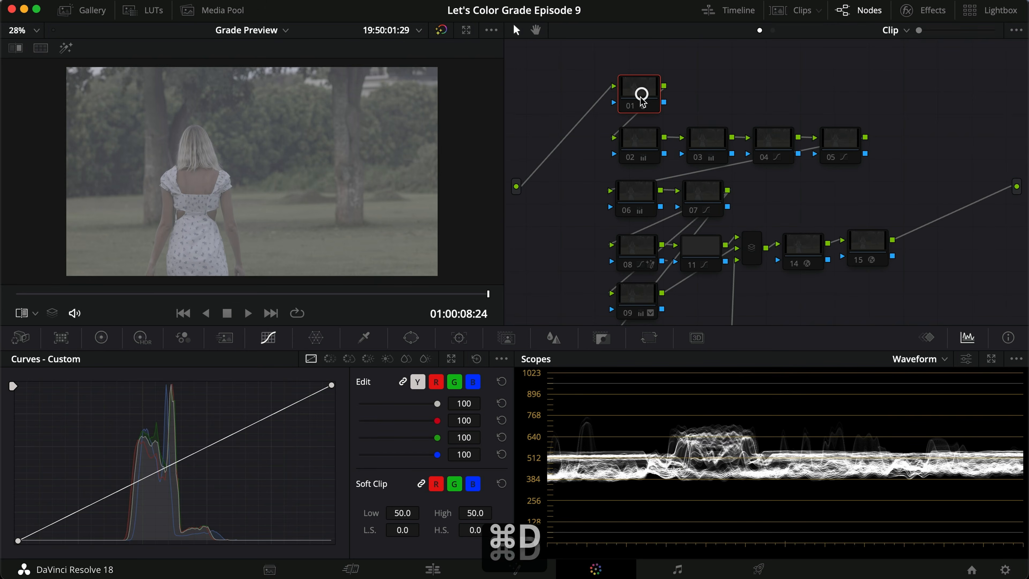
{"action": "left_click", "coordinate": [643, 92]}
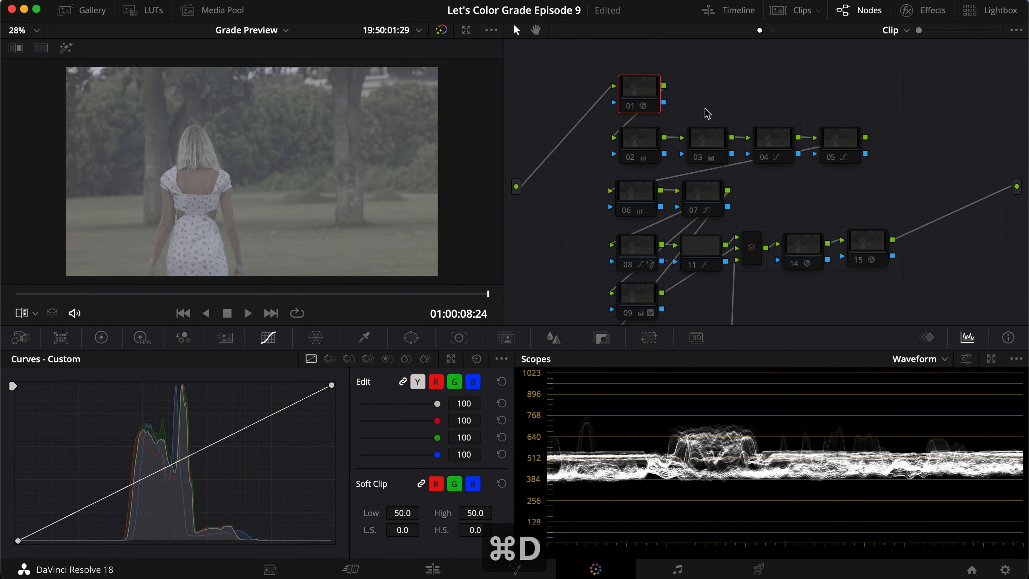
{"action": "key", "text": "super+d"}
{"action": "left_click", "coordinate": [871, 247]}
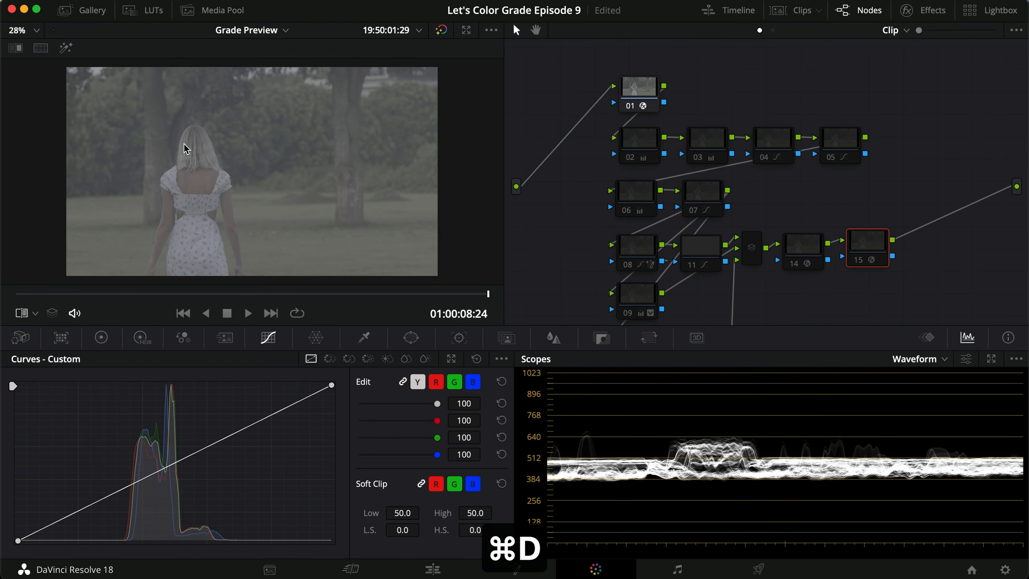
{"action": "key", "text": "super+d"}
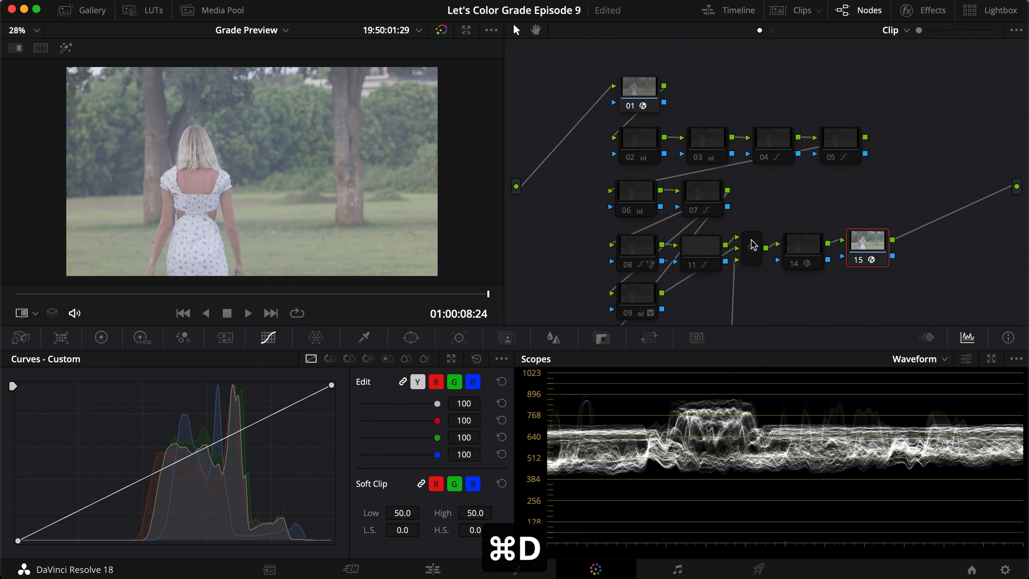
Nudge node 15, the layer mixer and node 14 to tidy their row in the node graph
{"action": "left_click_drag", "start_coordinate": [879, 253], "coordinate": [878, 256]}
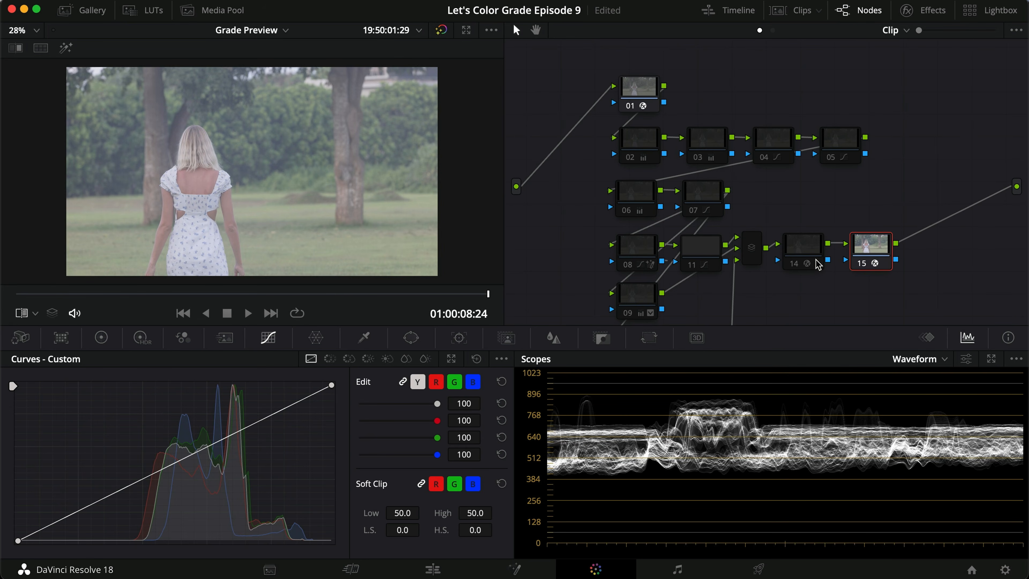
{"action": "left_click_drag", "start_coordinate": [750, 252], "coordinate": [753, 257]}
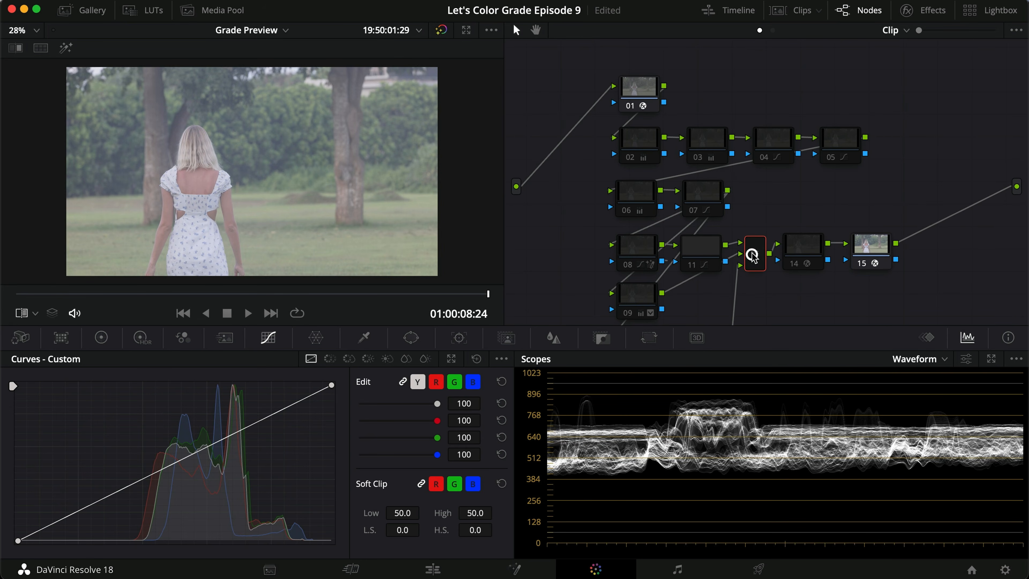
{"action": "left_click", "coordinate": [800, 254]}
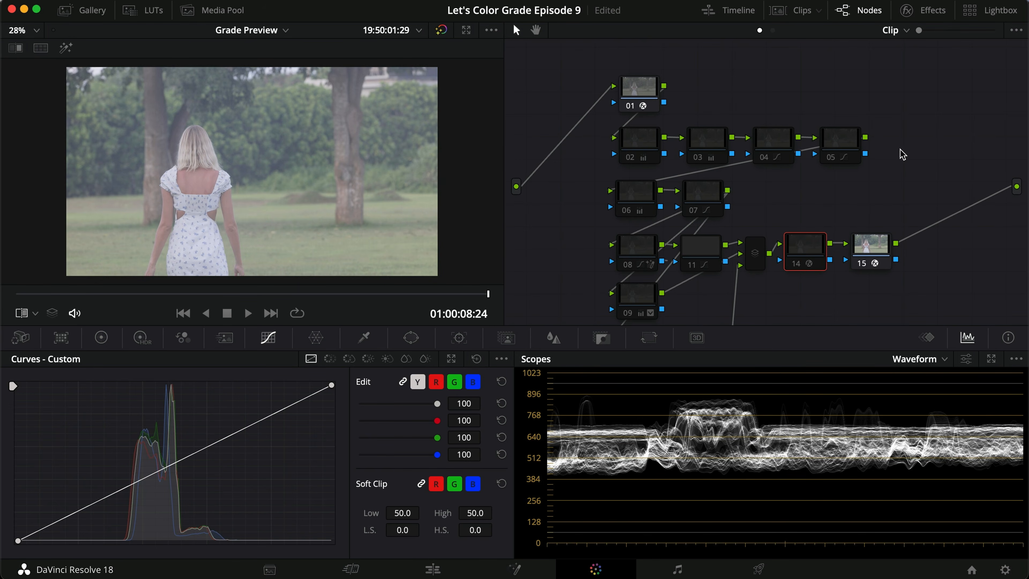
Re-enable nodes 05, 03 and 02 in the second row of the node graph
{"action": "left_click", "coordinate": [835, 153]}
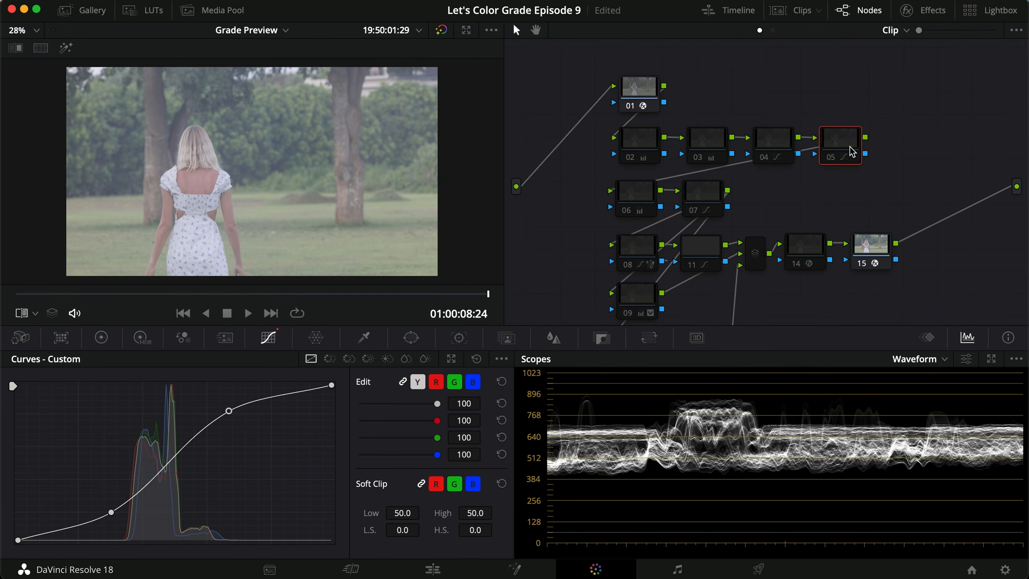
{"action": "key", "text": "super+d"}
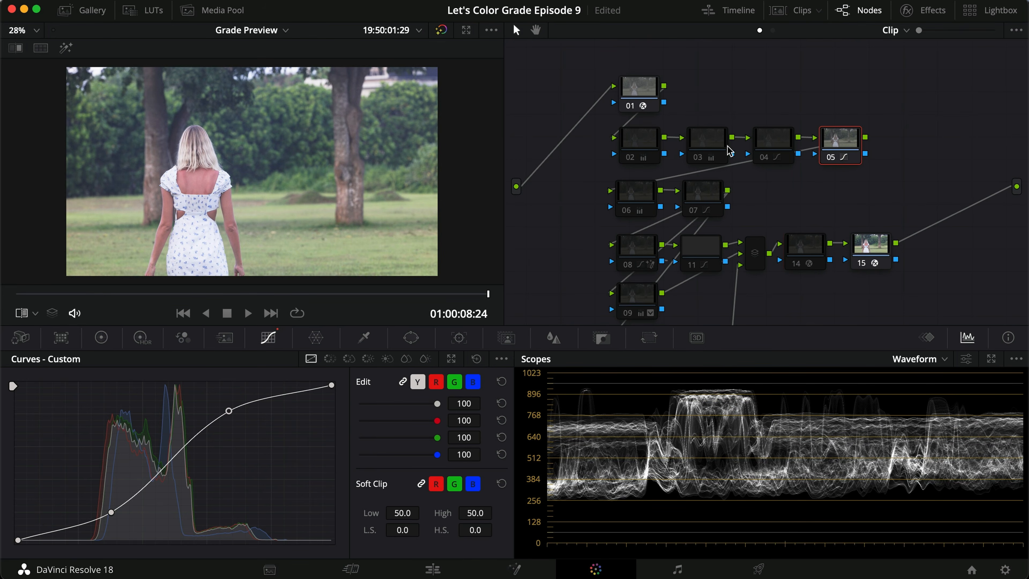
{"action": "left_click", "coordinate": [720, 141]}
{"action": "key", "text": "super+d"}
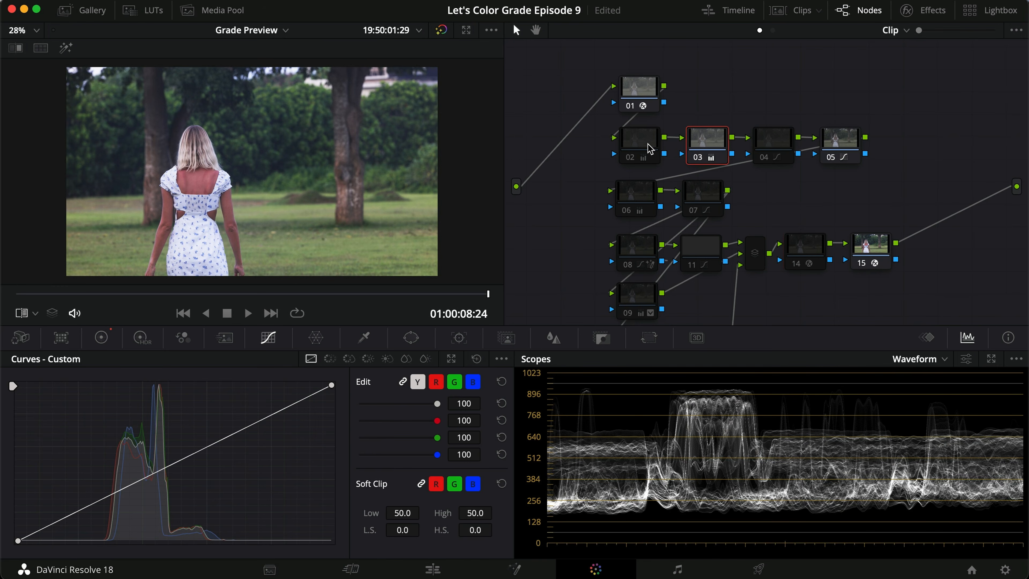
{"action": "left_click", "coordinate": [645, 150]}
{"action": "key", "text": "super+d"}
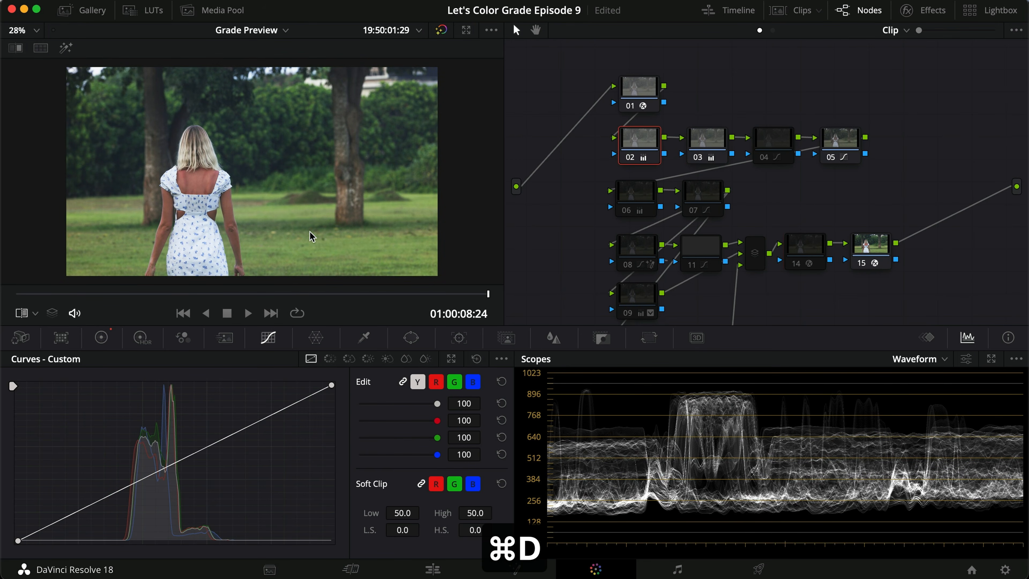
Compare the image with and without node 02 and display its Primaries color wheel settings
{"action": "key", "text": "super+d"}
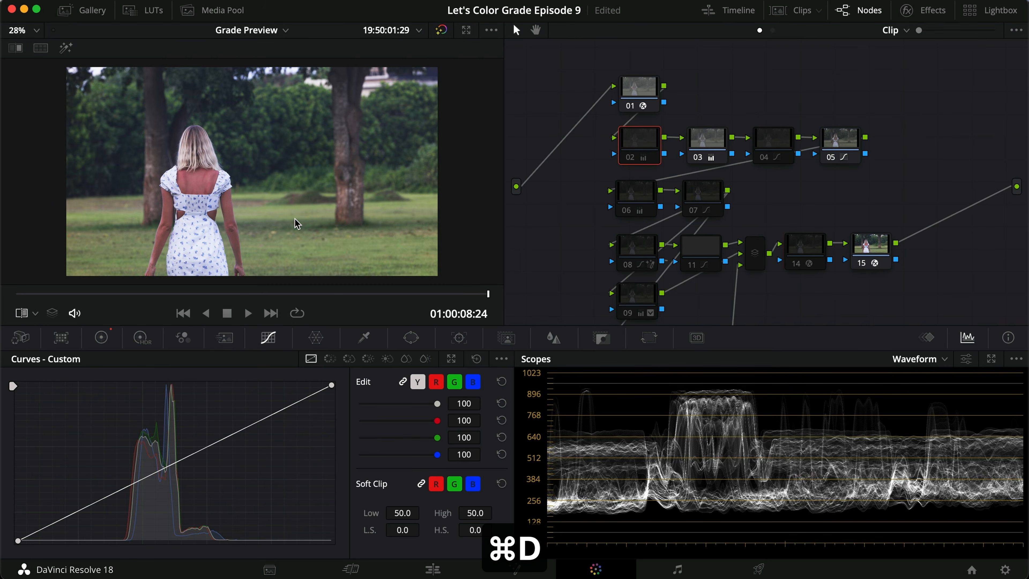
{"action": "key", "text": "super+d"}
{"action": "left_click", "coordinate": [101, 337]}
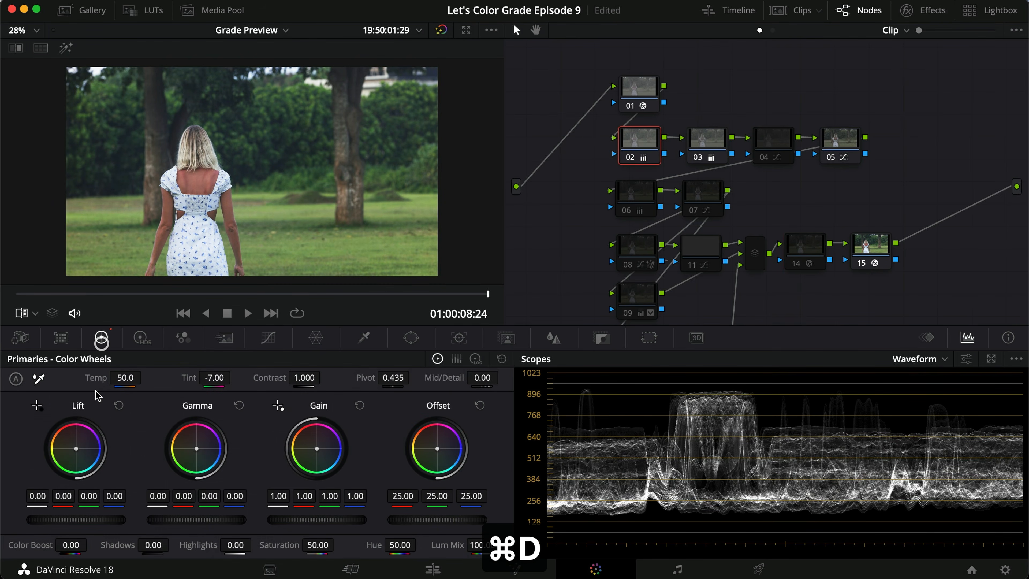
Re-enable nodes 04 and 06 and display the Hue Vs Hue curve
{"action": "left_click", "coordinate": [768, 143]}
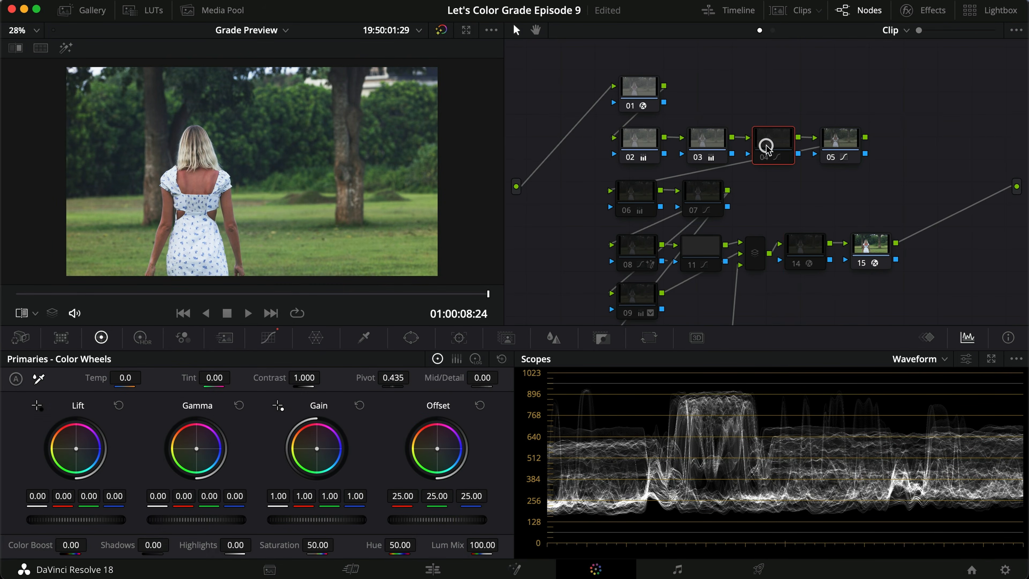
{"action": "key", "text": "super+d"}
{"action": "left_click", "coordinate": [268, 337]}
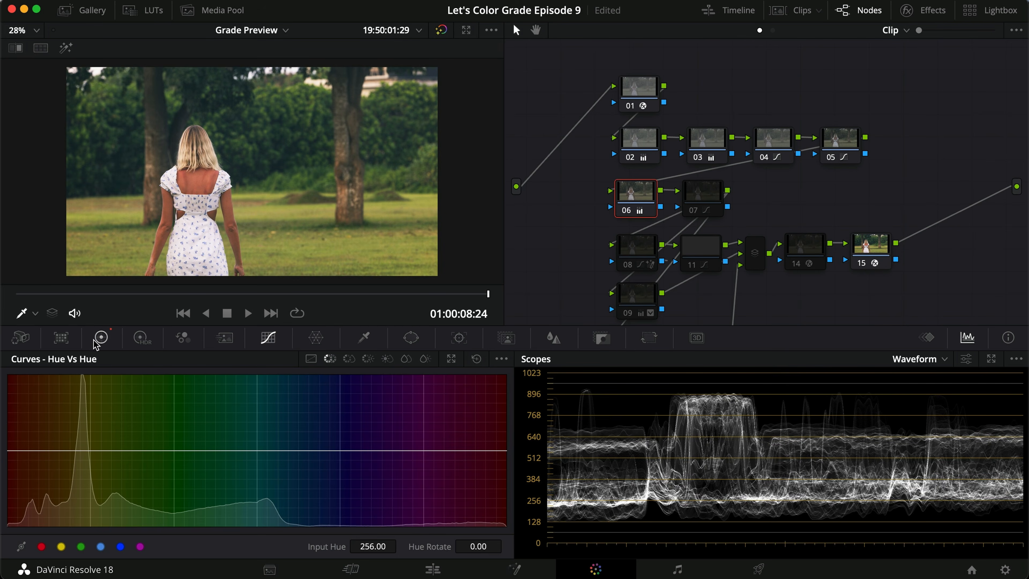
Examine node 06's color wheel settings and compare the image with and without that node
{"action": "left_click", "coordinate": [100, 339]}
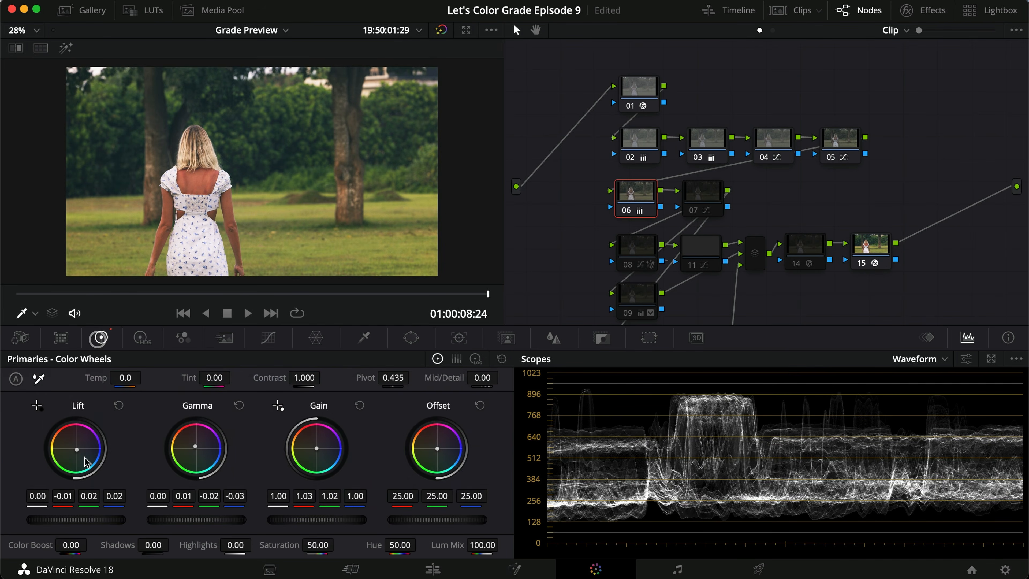
{"action": "key", "text": "super+d"}
{"action": "key", "text": "super+d"}
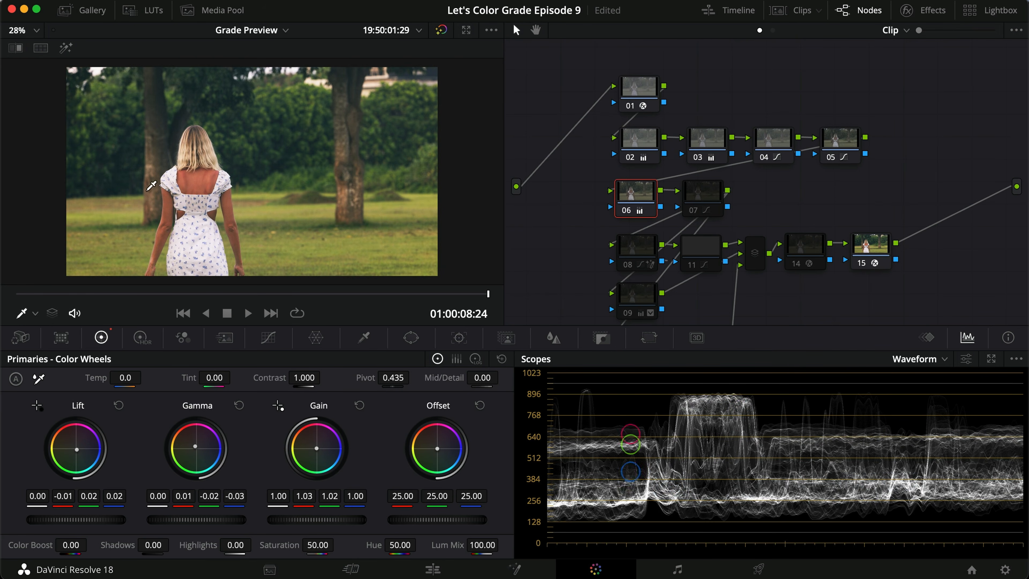
{"action": "key", "text": "super+d"}
{"action": "key", "text": "super+d"}
{"action": "key", "text": "super+d"}
{"action": "key", "text": "super+d"}
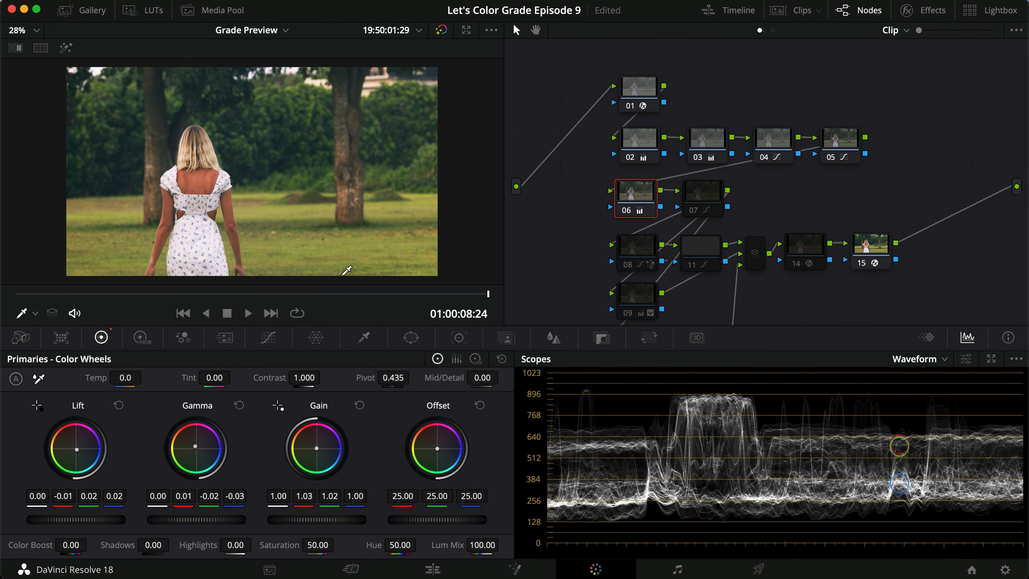
{"action": "key", "text": "super+d"}
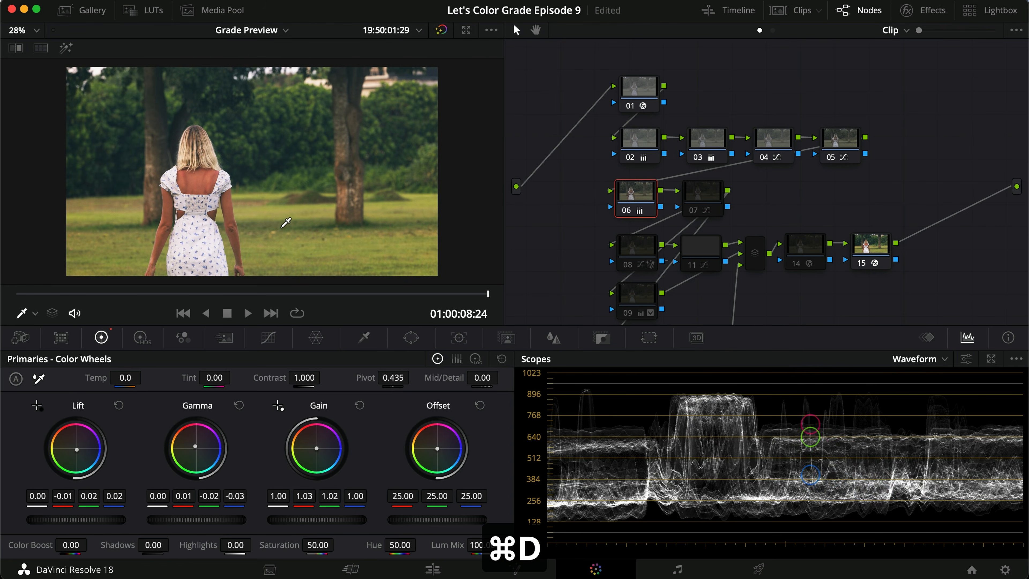
Re-enable node 07 and display its Hue Vs Hue curve
{"action": "left_click", "coordinate": [700, 197]}
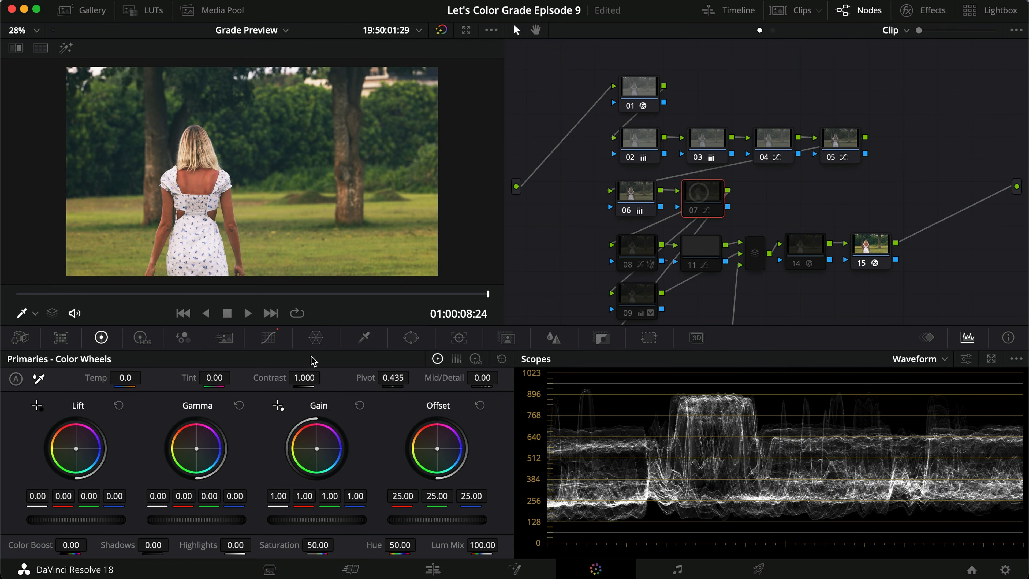
{"action": "key", "text": "super+d"}
{"action": "left_click", "coordinate": [268, 337]}
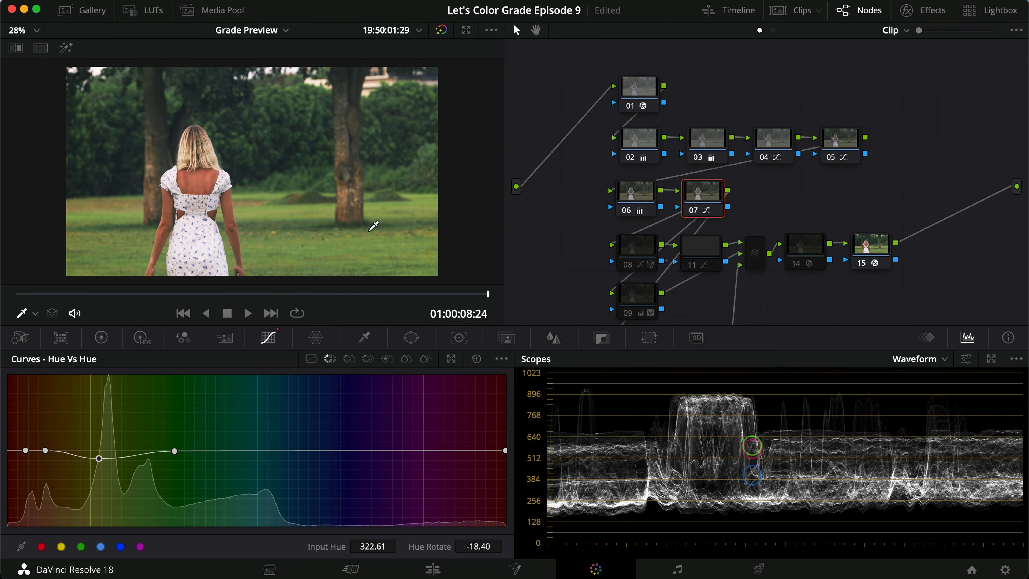
Compare the image with and without node 07's Hue Vs Hue adjustment, leaving the node enabled
{"action": "key", "text": "super+d"}
{"action": "key", "text": "super+d"}
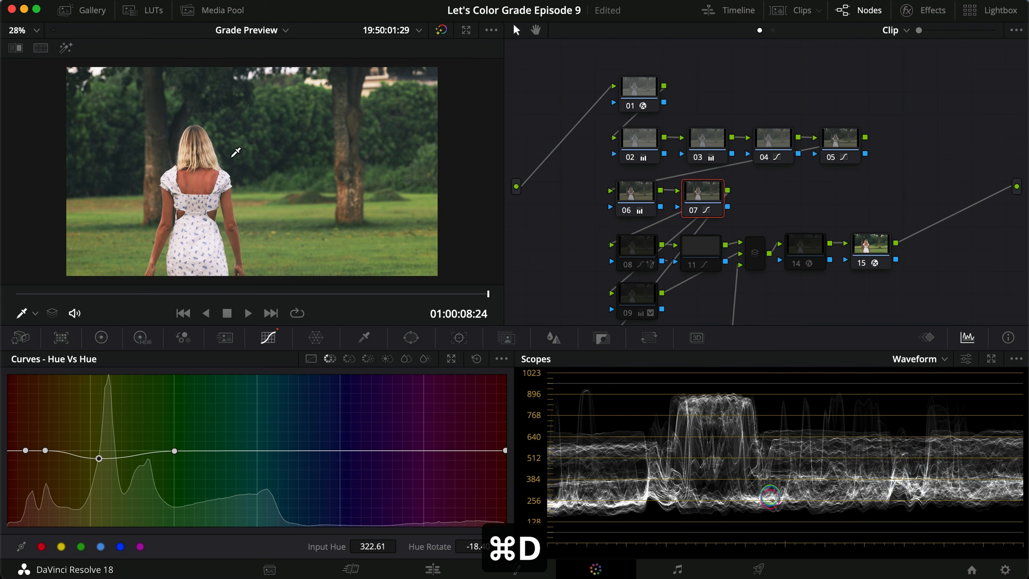
{"action": "key", "text": "super+d"}
{"action": "key", "text": "super+d"}
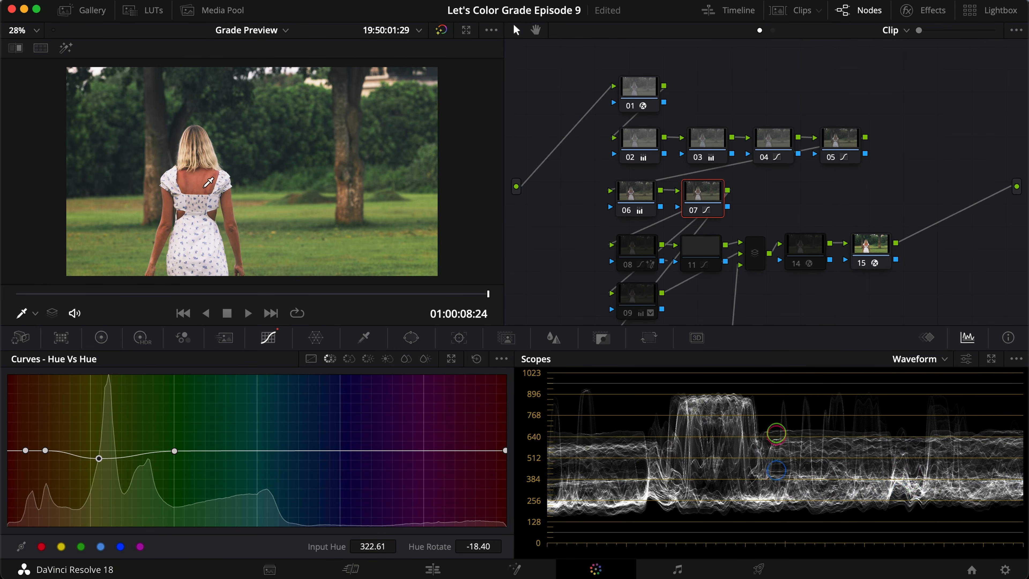
Re-enable node 08 and display its Magic Mask settings
{"action": "scroll", "coordinate": [332, 201], "scroll_direction": "down", "scroll_amount": 1}
{"action": "scroll", "coordinate": [332, 201], "scroll_direction": "up", "scroll_amount": 1}
{"action": "left_click", "coordinate": [637, 252]}
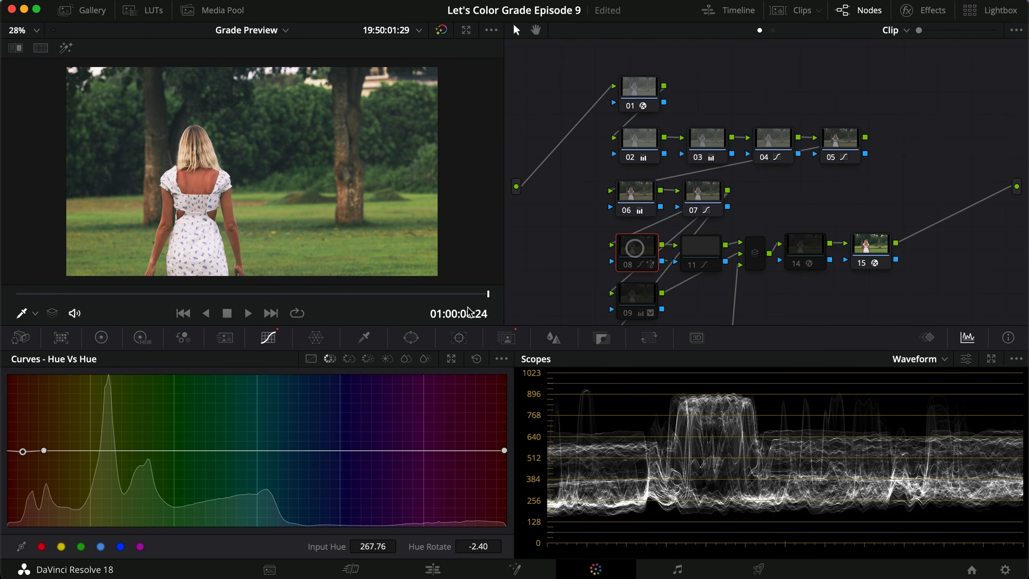
{"action": "key", "text": "super+d"}
{"action": "left_click", "coordinate": [507, 338]}
Step back and forth through the frames near the clip's end to examine the woman tracked by node 08's Magic Mask
{"action": "left_click_drag", "start_coordinate": [324, 399], "coordinate": [315, 406]}
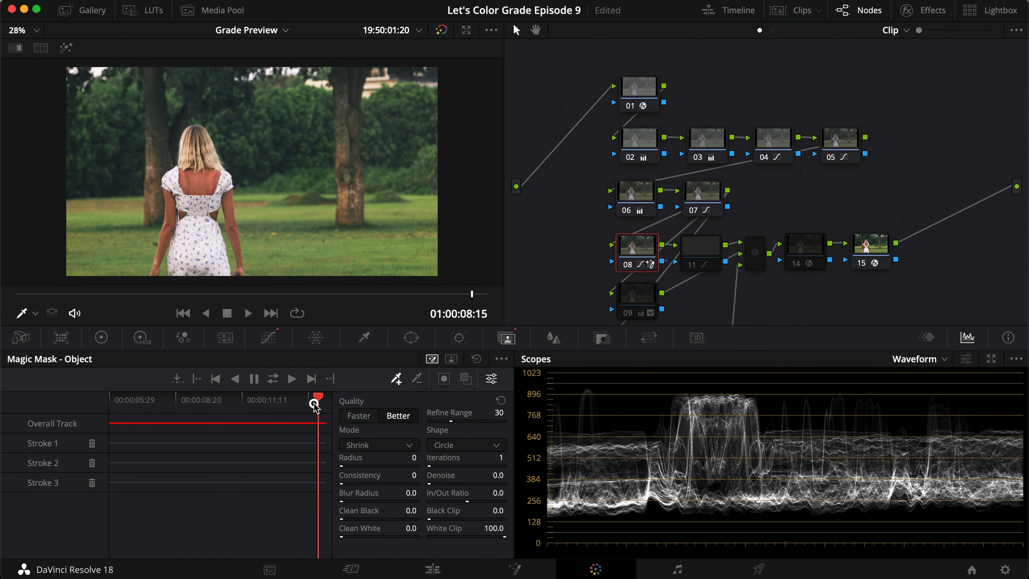
{"action": "key", "text": "Left"}
{"action": "key", "text": "Left"}
{"action": "key", "text": "Left"}
{"action": "key", "text": "Left"}
{"action": "key", "text": "Right"}
{"action": "key", "text": "Right"}
{"action": "key", "text": "Right"}
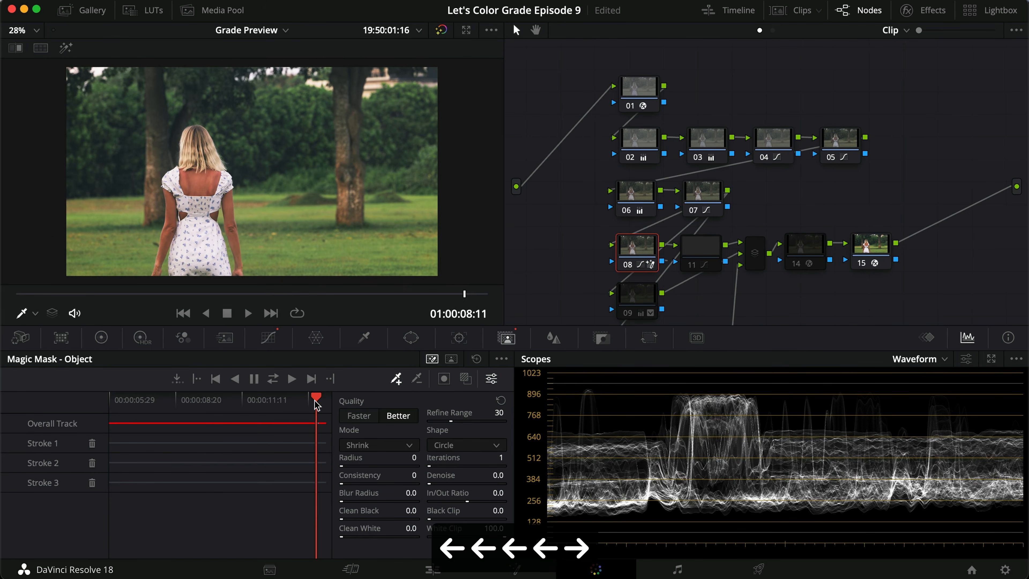
{"action": "key", "text": "Right"}
{"action": "key", "text": "Right"}
{"action": "key", "text": "Right"}
{"action": "key", "text": "Right"}
{"action": "key", "text": "Right"}
{"action": "key", "text": "Left"}
{"action": "key", "text": "Left"}
{"action": "key", "text": "Left"}
{"action": "key", "text": "Left"}
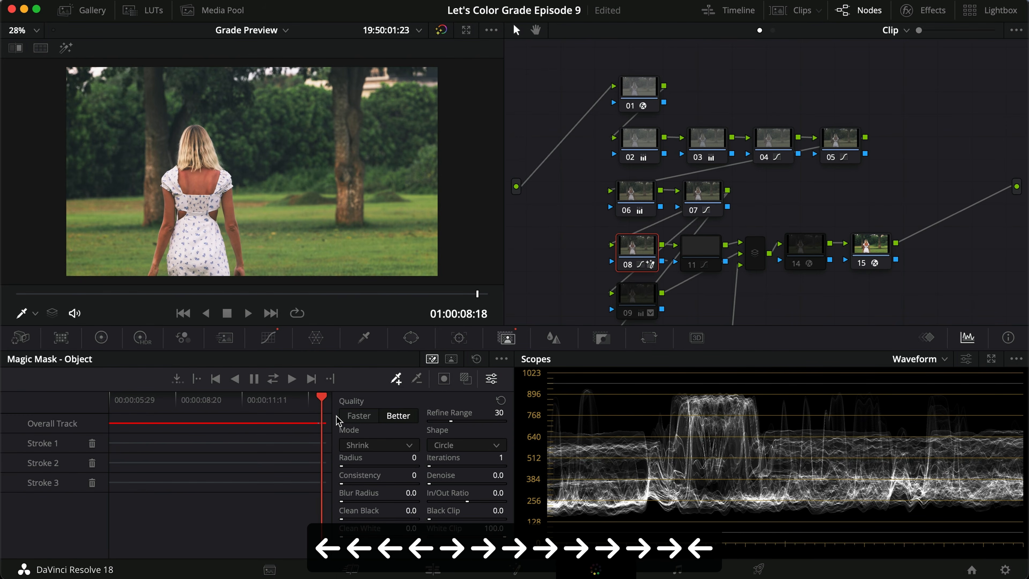
{"action": "key", "text": "Left"}
{"action": "key", "text": "Left"}
{"action": "key", "text": "Left"}
{"action": "key", "text": "Left"}
{"action": "key", "text": "Left"}
{"action": "key", "text": "Left"}
{"action": "key", "text": "Left"}
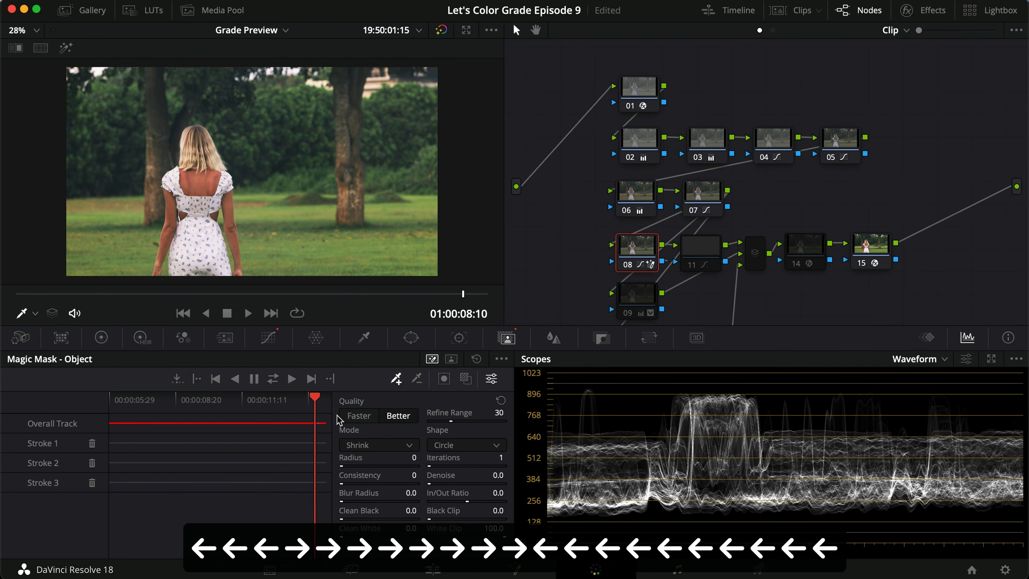
{"action": "key", "text": "Left"}
Reset node 08's Magic Mask, draw strokes down the woman's back and both arms, check the highlighted selection and set Quality to Better
{"action": "left_click", "coordinate": [477, 359]}
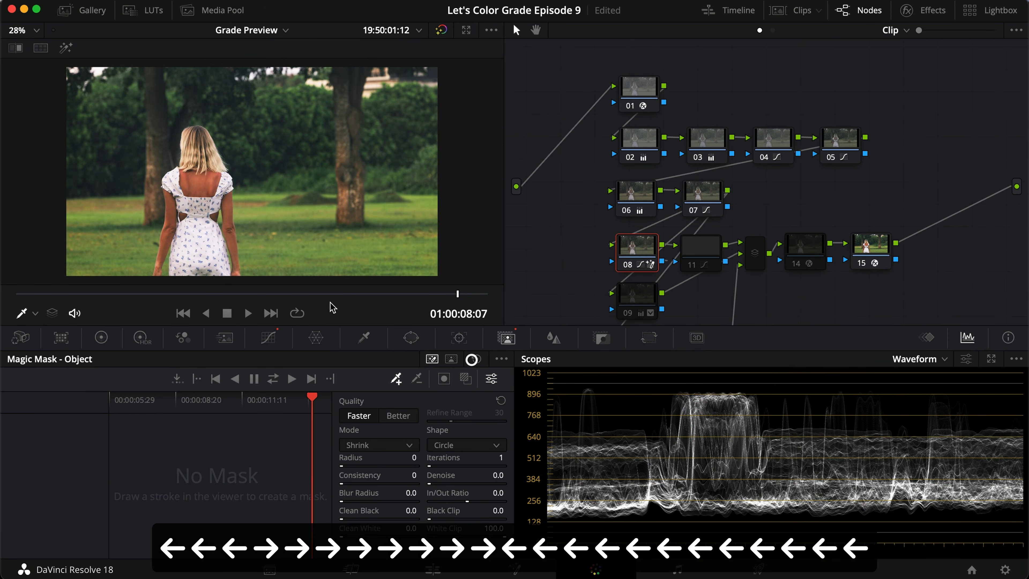
{"action": "left_click_drag", "start_coordinate": [195, 142], "coordinate": [192, 275]}
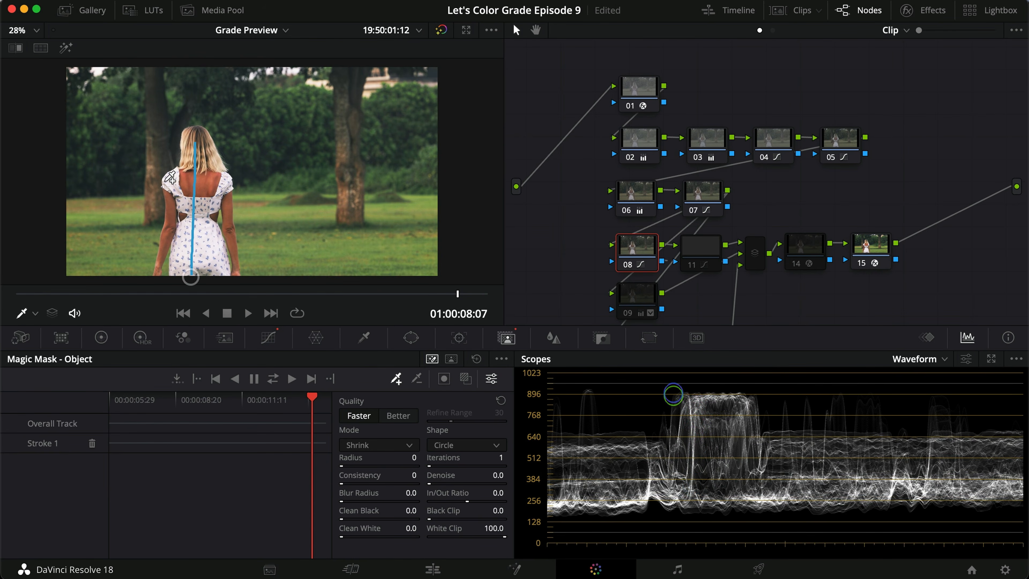
{"action": "mouse_move", "coordinate": [185, 175]}
{"action": "left_mouse_down"}
{"action": "mouse_move", "coordinate": [162, 250]}
{"action": "mouse_move", "coordinate": [209, 185]}
{"action": "mouse_move", "coordinate": [234, 249]}
{"action": "left_mouse_up"}
{"action": "key", "text": "shift+h"}
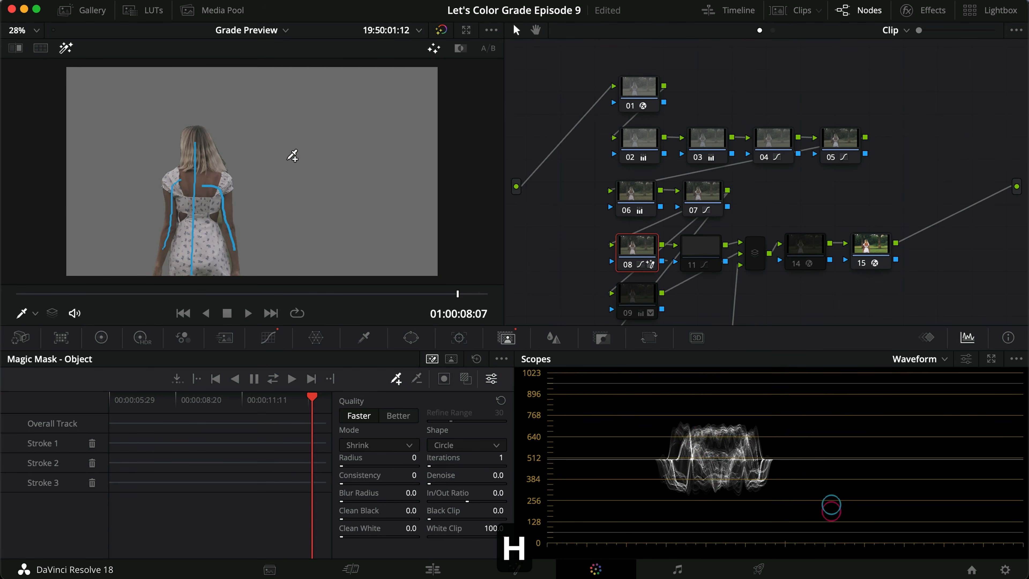
{"action": "left_click", "coordinate": [398, 415]}
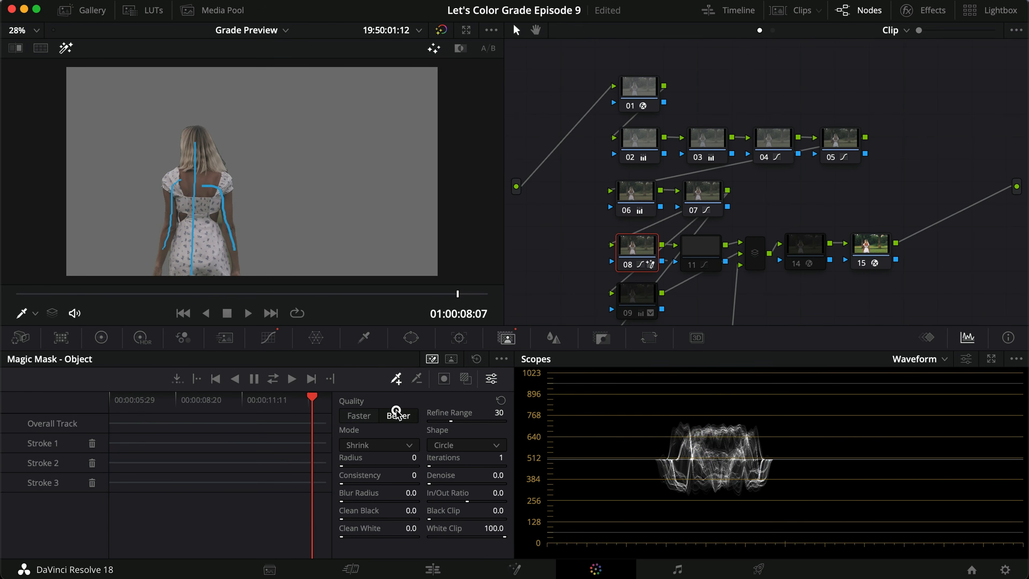
{"action": "key", "text": "shift+h"}
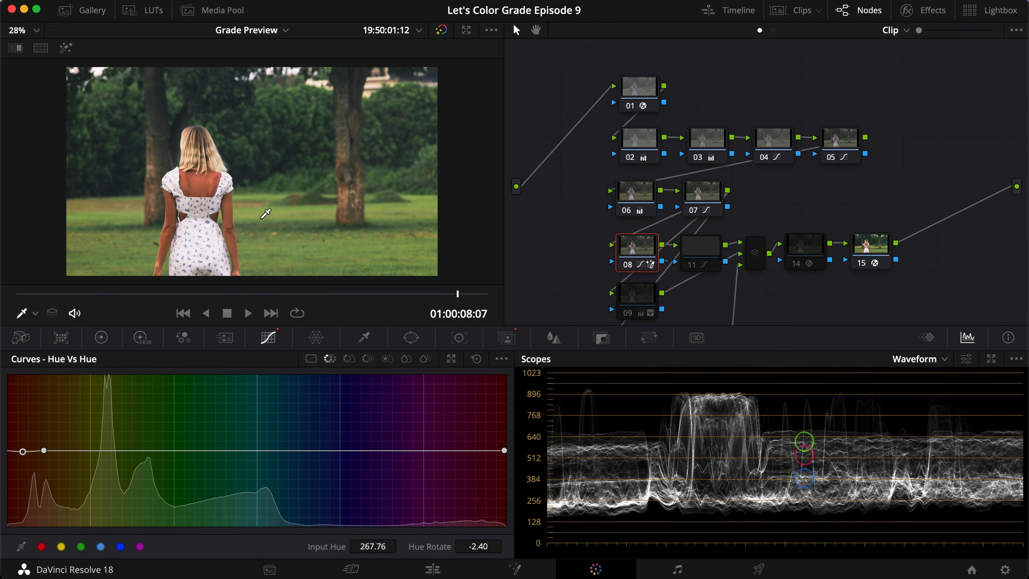
Compare the image with and without node 08 and review its Custom and Hue Vs Hue curves, leaving the node enabled
{"action": "key", "text": "super+d"}
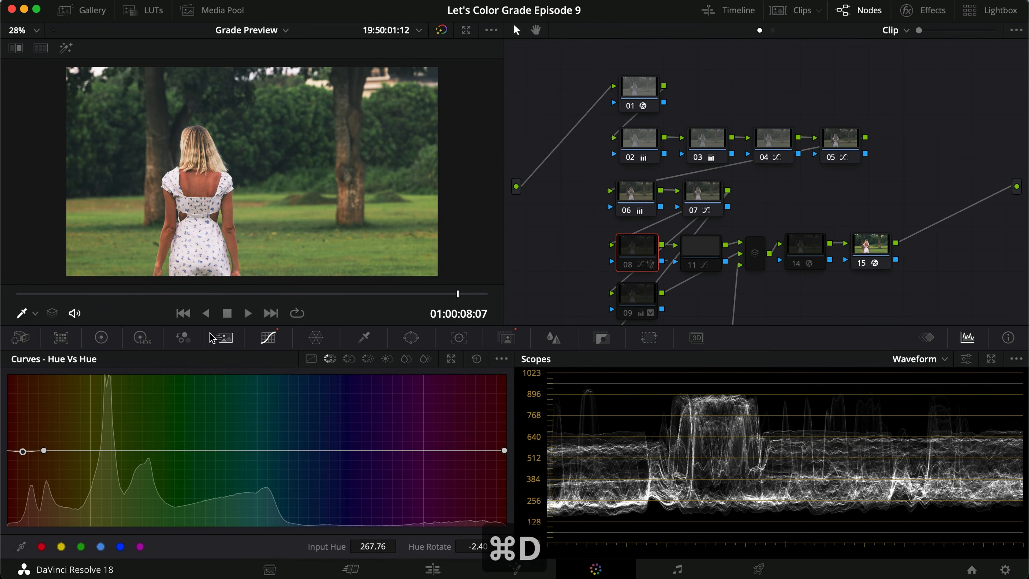
{"action": "left_click", "coordinate": [309, 358]}
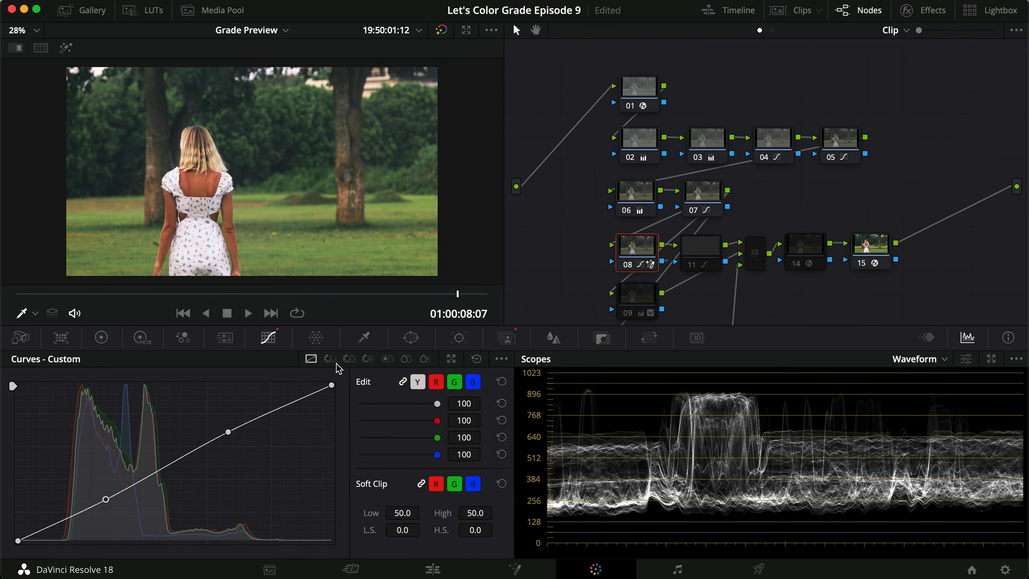
{"action": "left_click", "coordinate": [329, 359]}
{"action": "scroll", "coordinate": [172, 227], "scroll_direction": "up", "scroll_amount": 3}
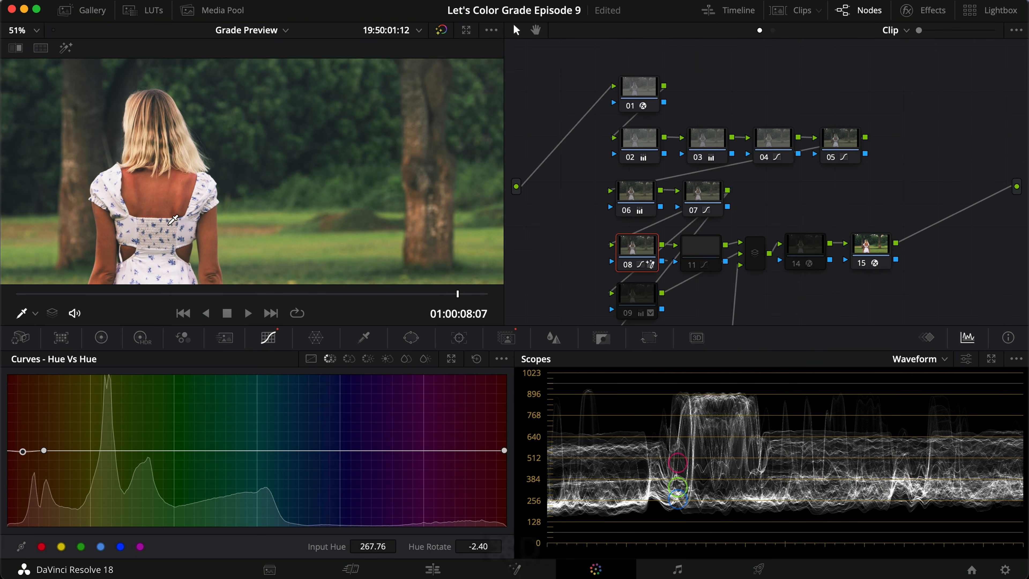
{"action": "key", "text": "cmd+d"}
{"action": "scroll", "coordinate": [172, 219], "scroll_direction": "down", "scroll_amount": 3}
Re-enable node 11 and review its Lum Vs Sat and Sat Vs Sat curves
{"action": "left_click", "coordinate": [704, 253]}
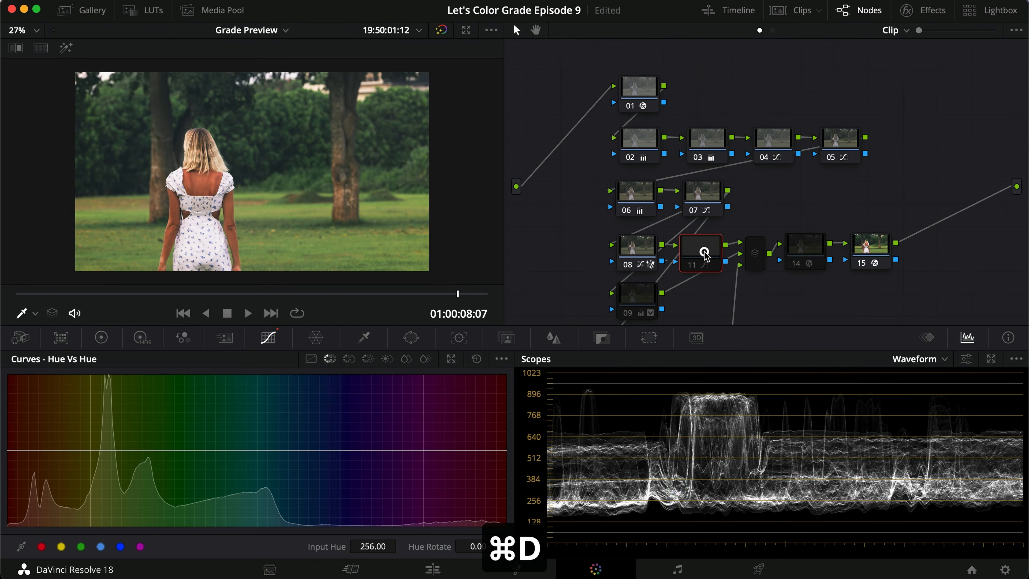
{"action": "key", "text": "super+d"}
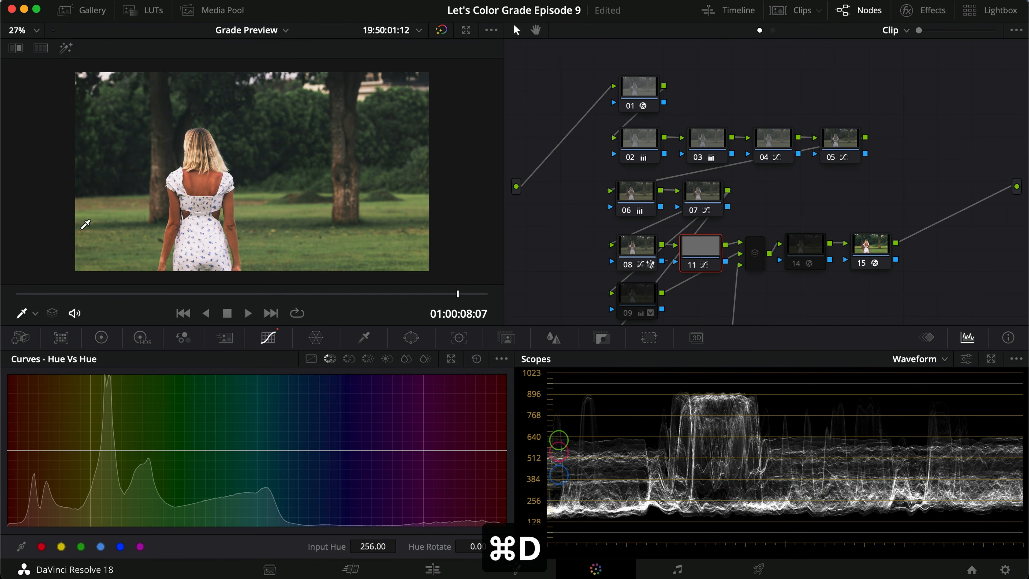
{"action": "left_click", "coordinate": [349, 361]}
{"action": "left_click", "coordinate": [387, 360]}
{"action": "left_click", "coordinate": [406, 360]}
{"action": "left_click", "coordinate": [386, 361]}
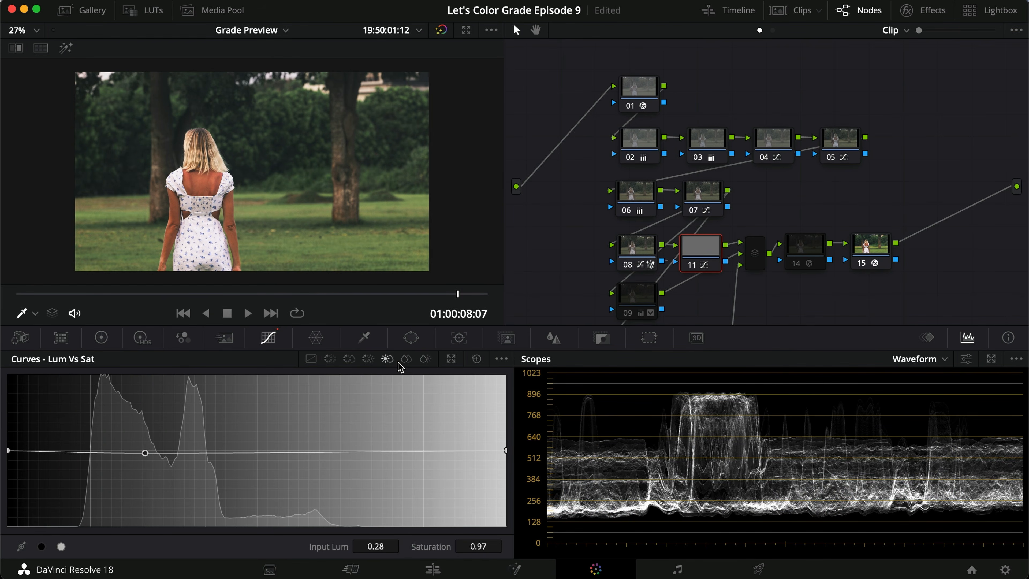
{"action": "left_click", "coordinate": [406, 359]}
{"action": "left_click", "coordinate": [424, 359]}
{"action": "left_click", "coordinate": [406, 359]}
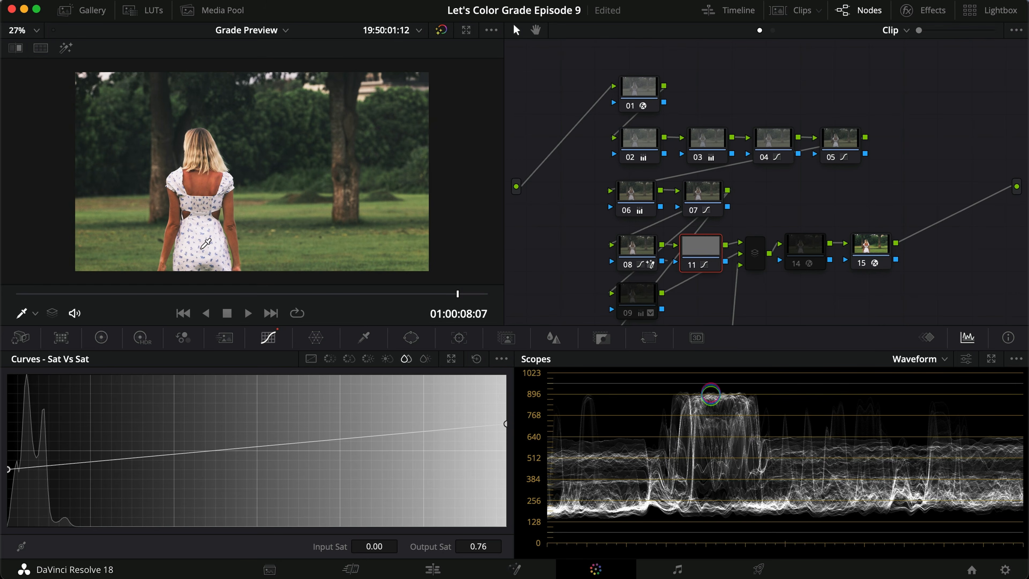
Re-enable node 09 and the node directly beneath it in the node graph
{"action": "left_click", "coordinate": [635, 296]}
{"action": "key", "text": "super+d"}
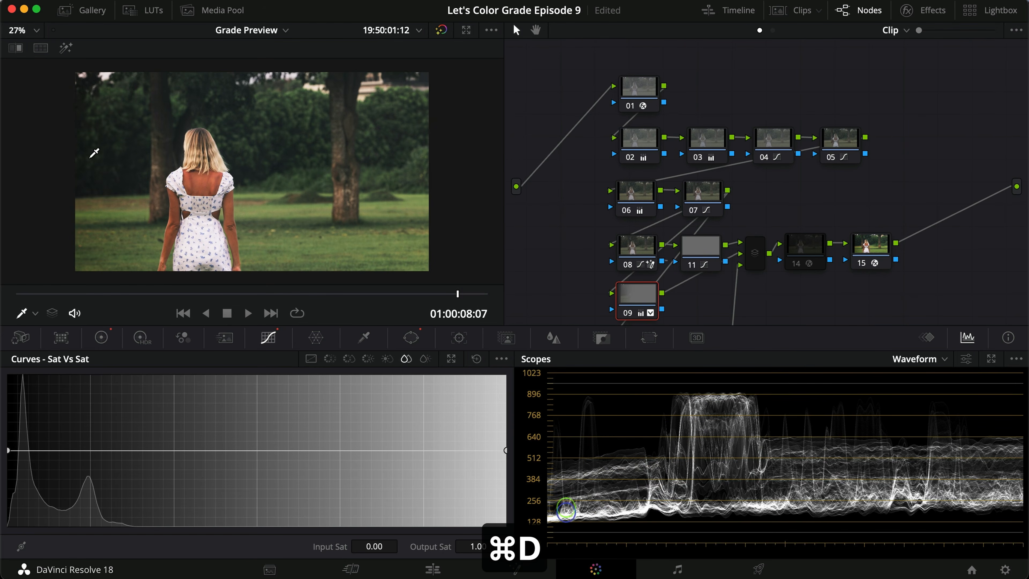
{"action": "scroll", "coordinate": [549, 255], "scroll_direction": "down", "scroll_amount": 3}
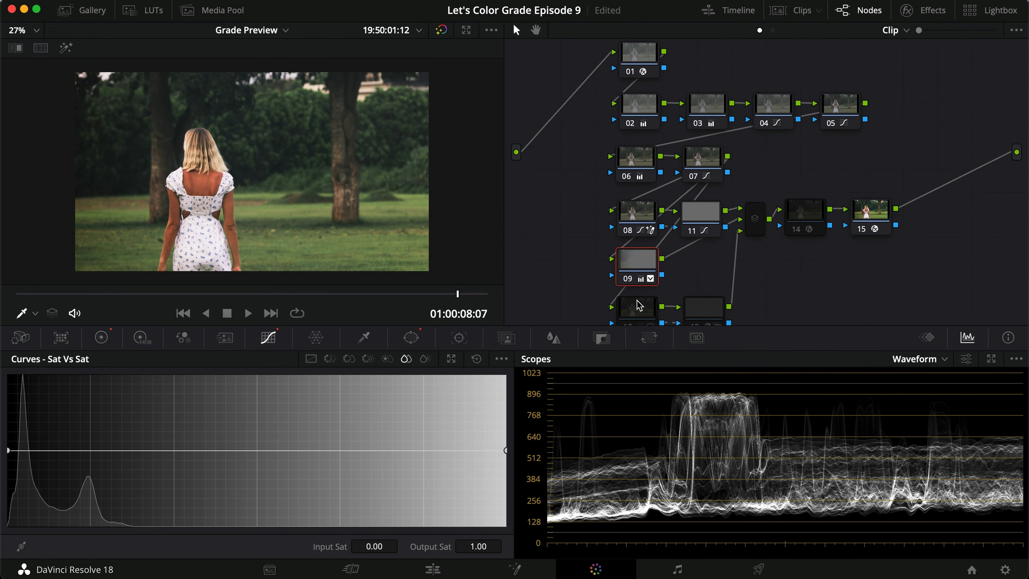
{"action": "left_click", "coordinate": [638, 302]}
{"action": "key", "text": "super+d"}
Re-enable the last node in the lowest row of the graph and compare the image with and without it
{"action": "left_click", "coordinate": [699, 307]}
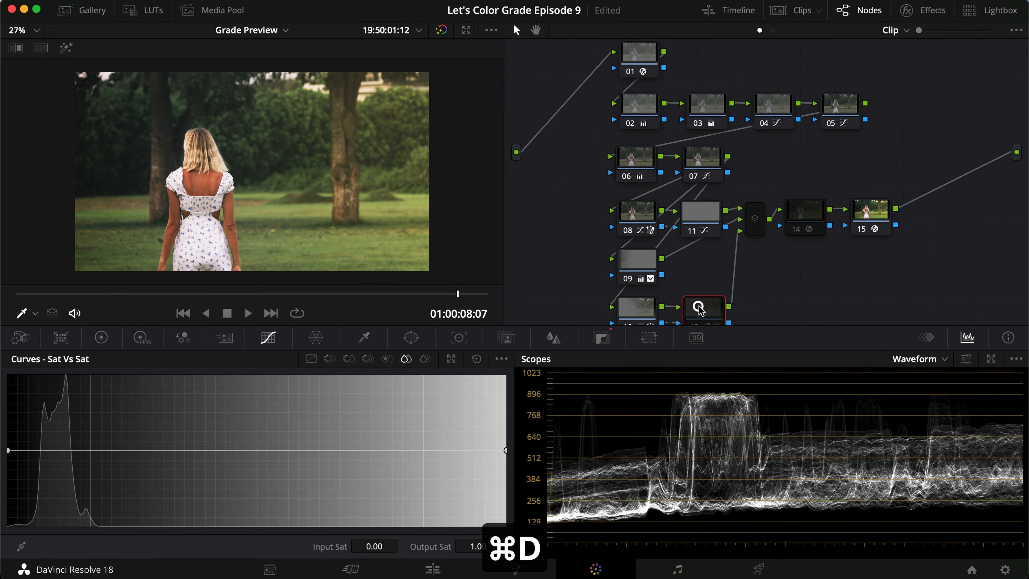
{"action": "key", "text": "super+d"}
{"action": "key", "text": "super+d"}
{"action": "key", "text": "super+d"}
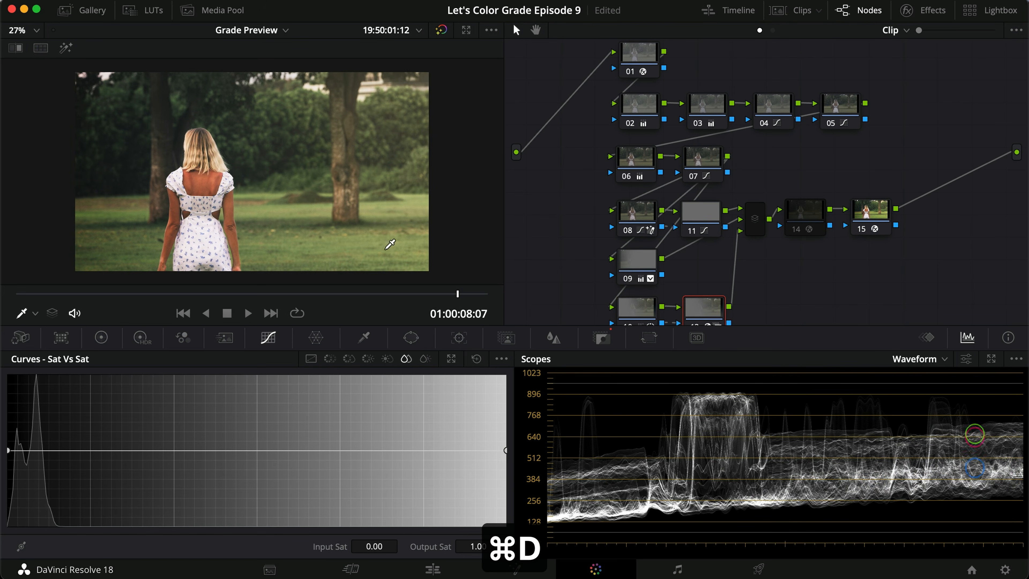
Re-enable node 14 and inspect its effect on the image up close
{"action": "left_click", "coordinate": [812, 216]}
{"action": "scroll", "coordinate": [211, 211], "scroll_direction": "up", "scroll_amount": 5}
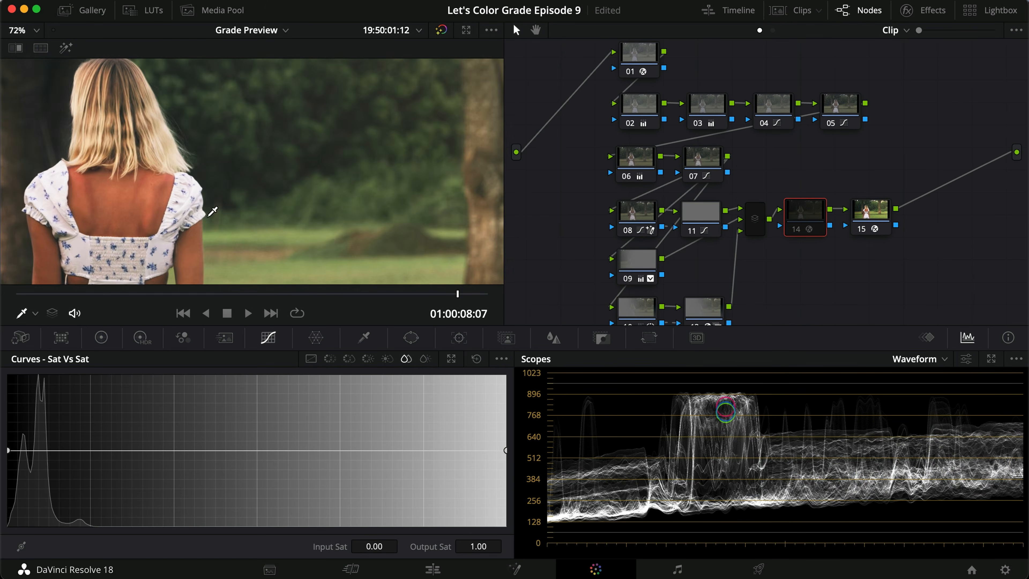
{"action": "key", "text": "super+d"}
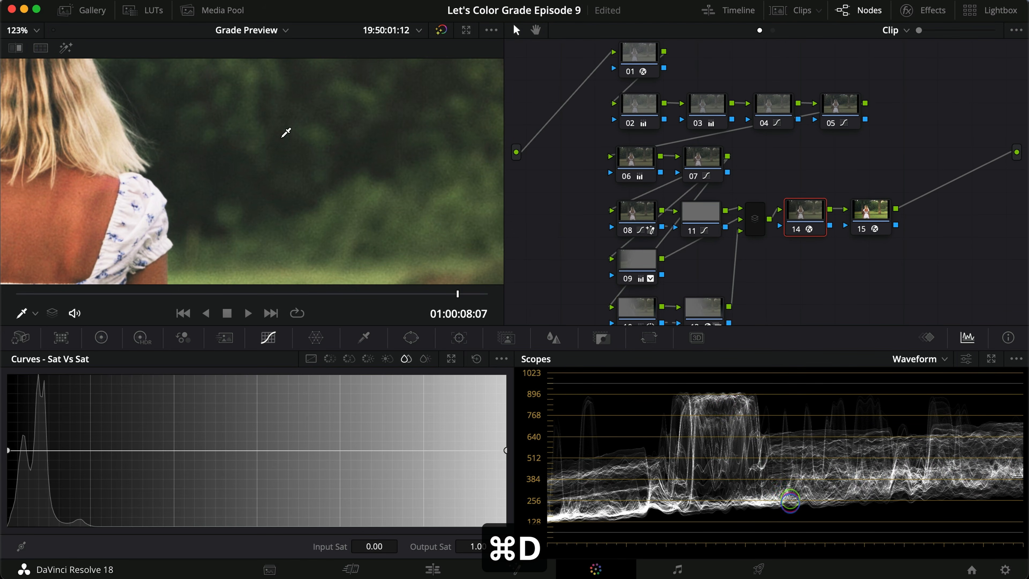
{"action": "scroll", "coordinate": [232, 156], "scroll_direction": "down", "scroll_amount": 4}
{"action": "scroll", "coordinate": [231, 155], "scroll_direction": "down", "scroll_amount": 3}
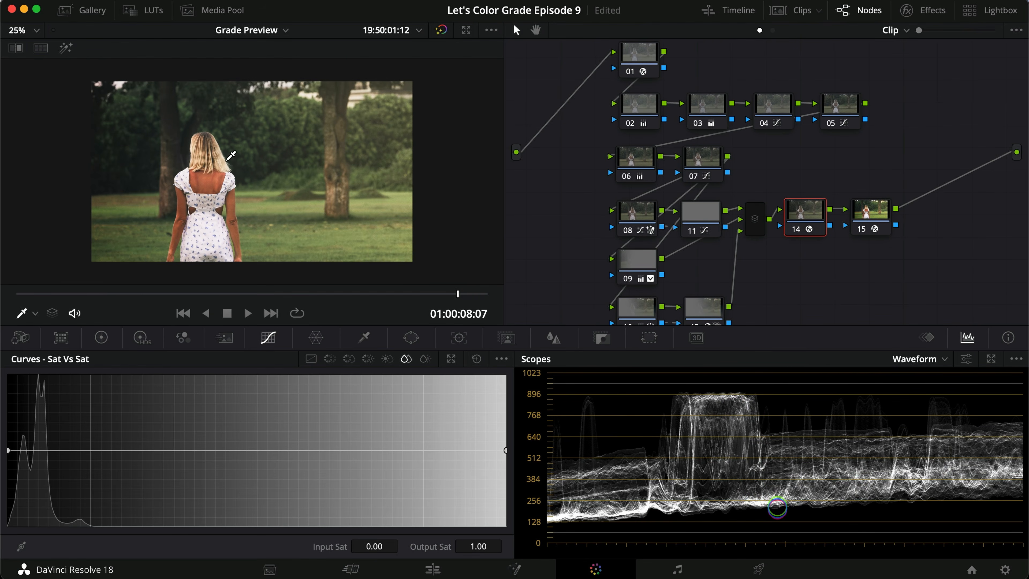
Compare the finished grade with the ungraded image in the viewer and full screen, leaving all nodes enabled
{"action": "scroll", "coordinate": [231, 155], "scroll_direction": "up", "scroll_amount": 1}
{"action": "key", "text": "alt+d"}
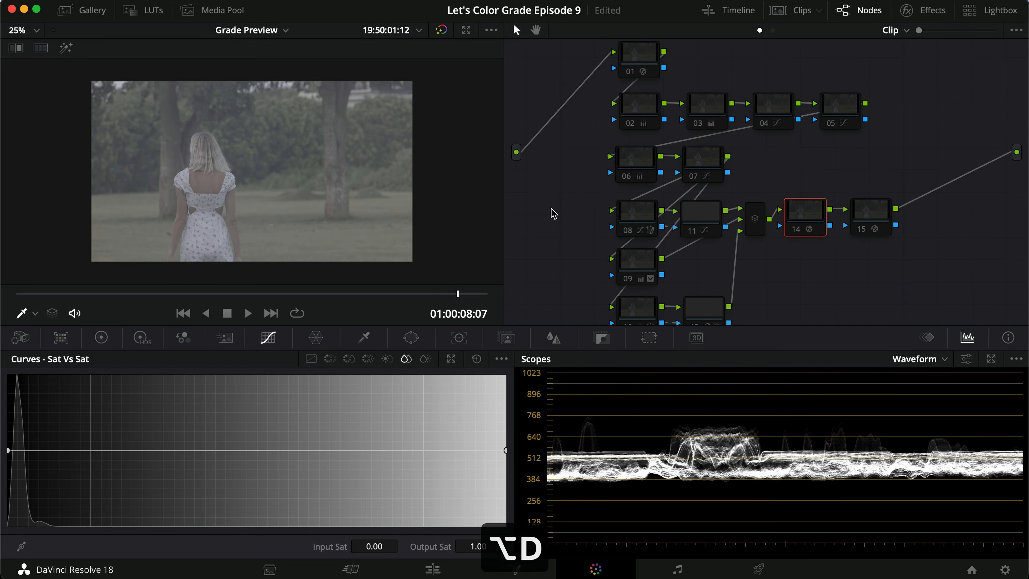
{"action": "scroll", "coordinate": [242, 236], "scroll_direction": "up", "scroll_amount": 1}
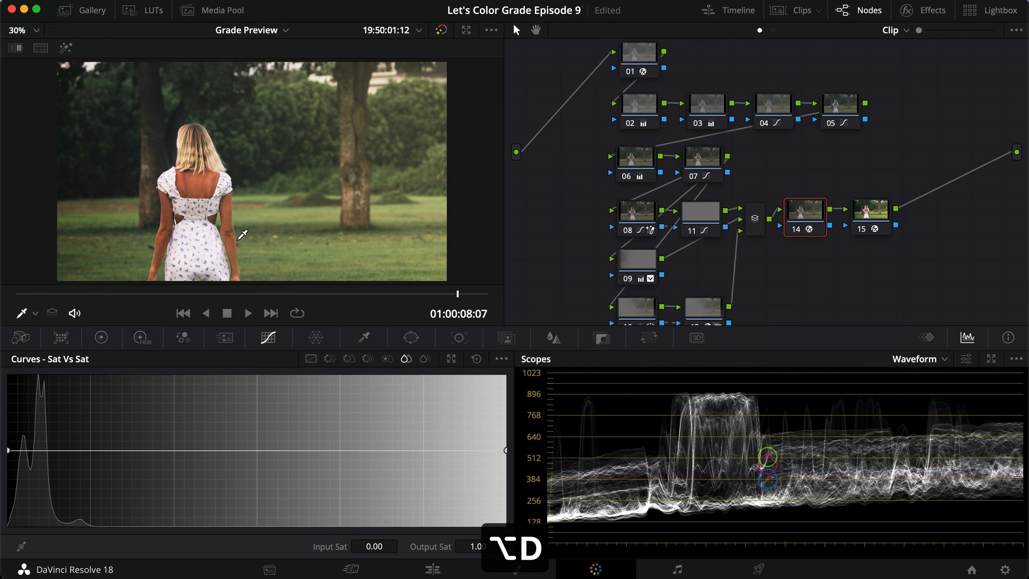
{"action": "key", "text": "super+f"}
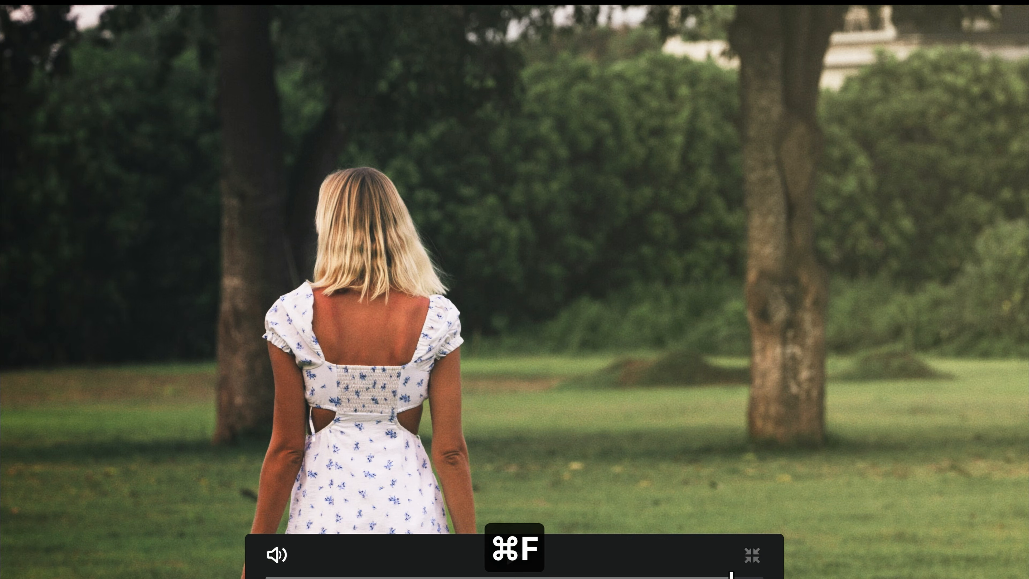
{"action": "key", "text": "alt+d"}
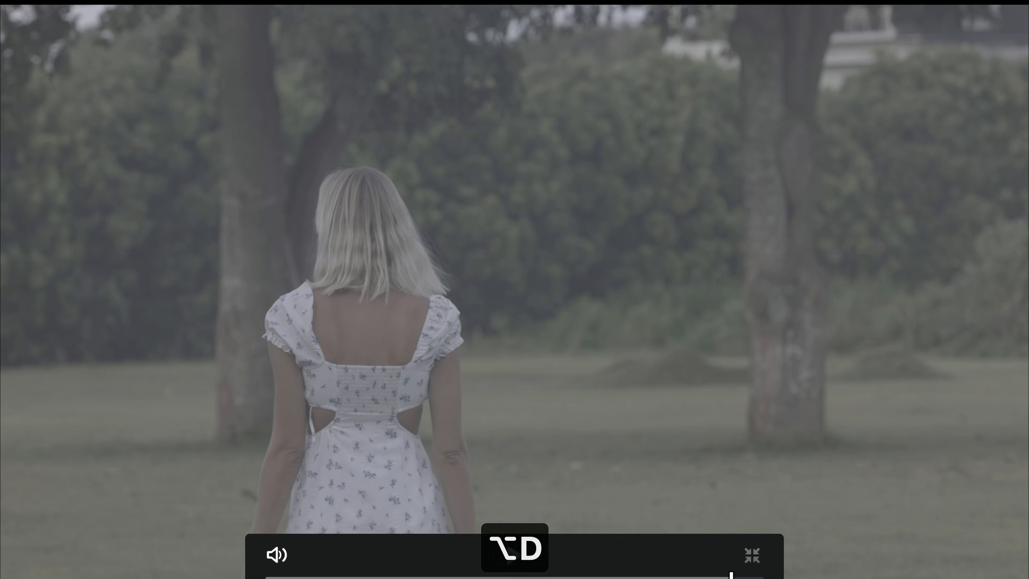
{"action": "key", "text": "alt+d"}
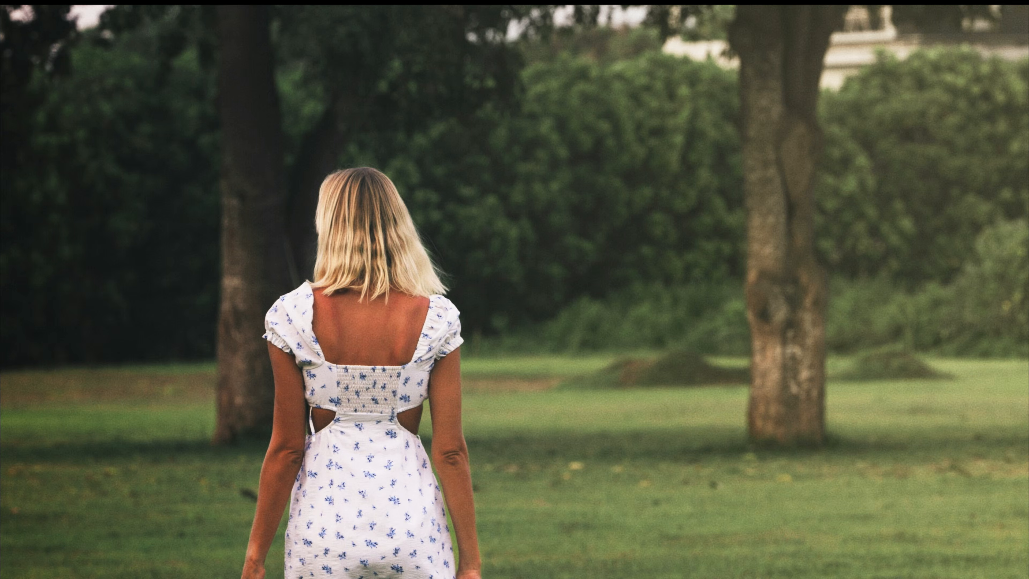
{"action": "key", "text": "Escape"}
Save the project and switch from the Grade Preview timeline to the Episode 9 timeline
{"action": "key", "text": "super+s"}
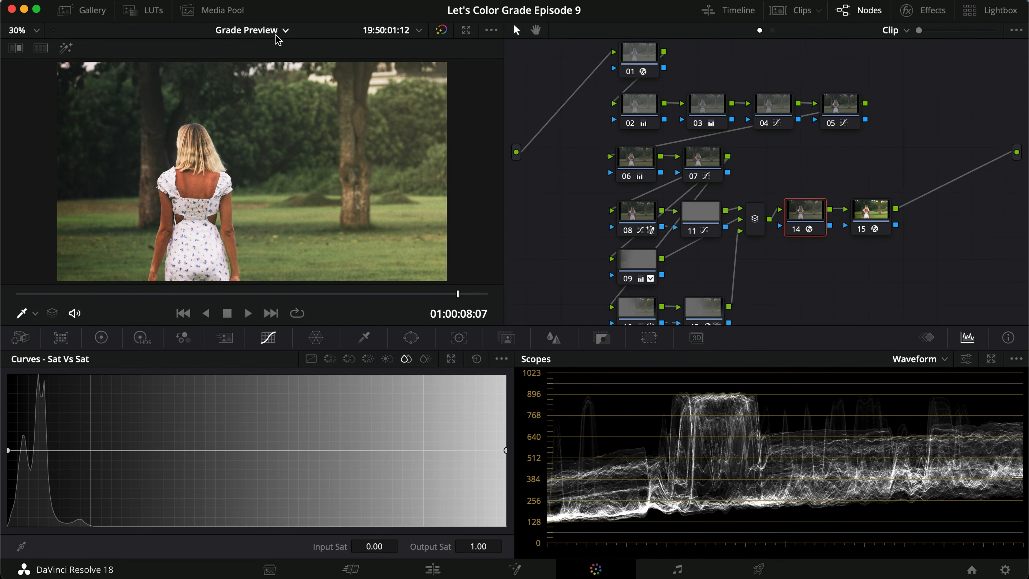
{"action": "left_click", "coordinate": [284, 32]}
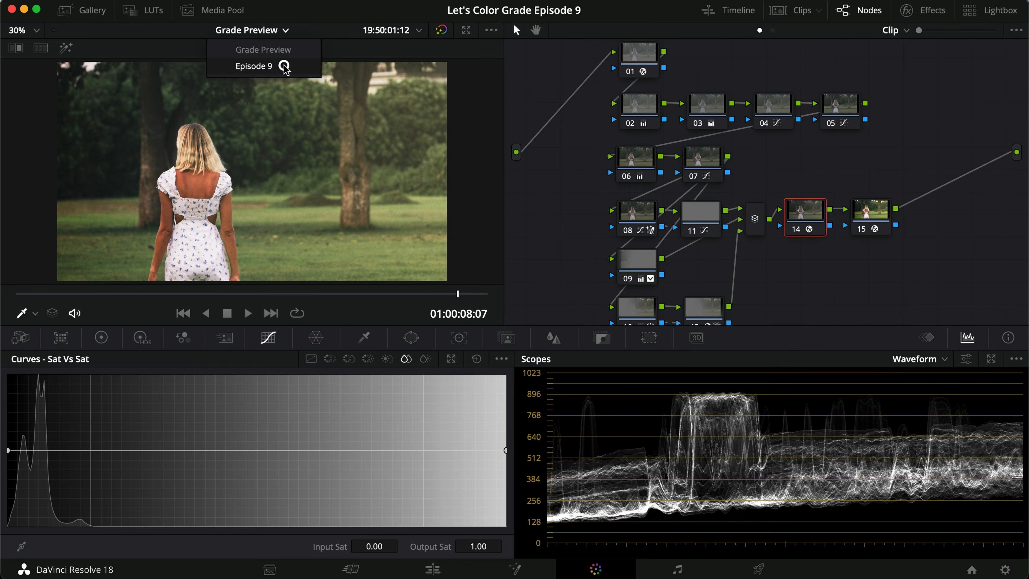
{"action": "left_click", "coordinate": [285, 67]}
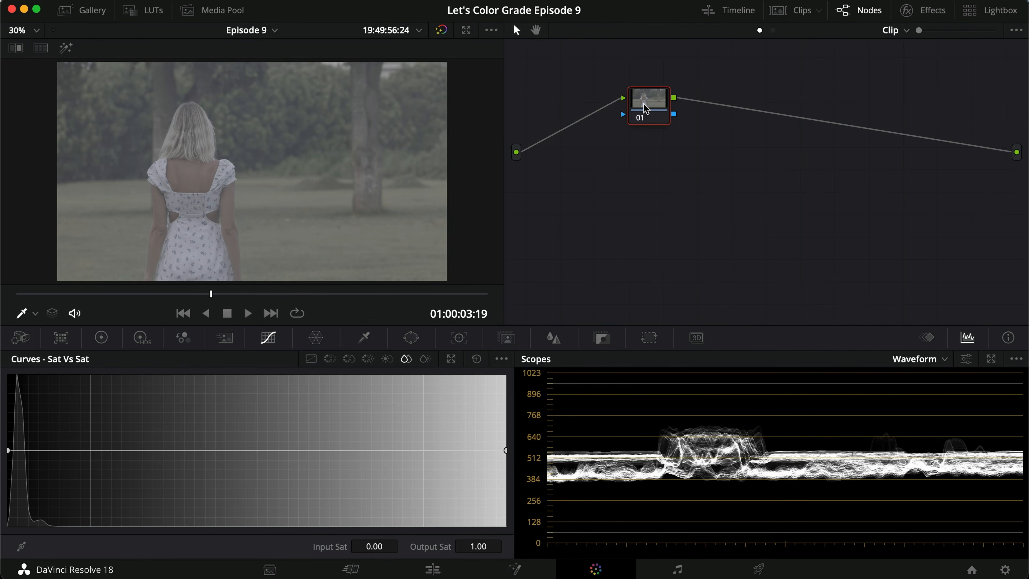
Move node 01 closer to the graph's source input and apply the Color Space Transform effect to it
{"action": "left_click_drag", "start_coordinate": [645, 109], "coordinate": [575, 111]}
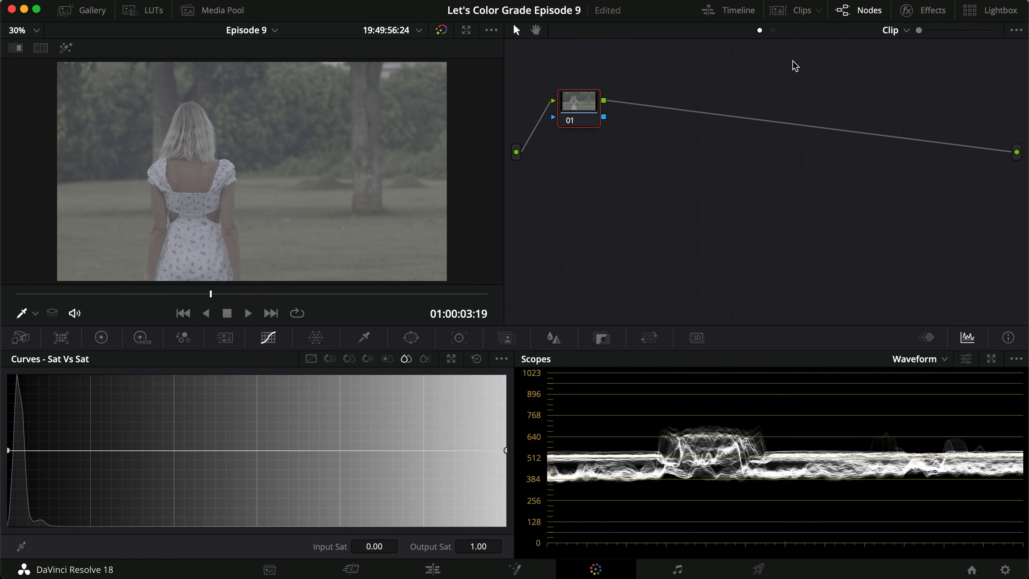
{"action": "left_click", "coordinate": [926, 10]}
{"action": "scroll", "coordinate": [869, 206], "scroll_direction": "down", "scroll_amount": 10}
{"action": "scroll", "coordinate": [855, 162], "scroll_direction": "up", "scroll_amount": 3}
{"action": "scroll", "coordinate": [843, 122], "scroll_direction": "up", "scroll_amount": 1}
{"action": "left_click_drag", "start_coordinate": [850, 172], "coordinate": [527, 151]}
{"action": "left_click", "coordinate": [924, 13]}
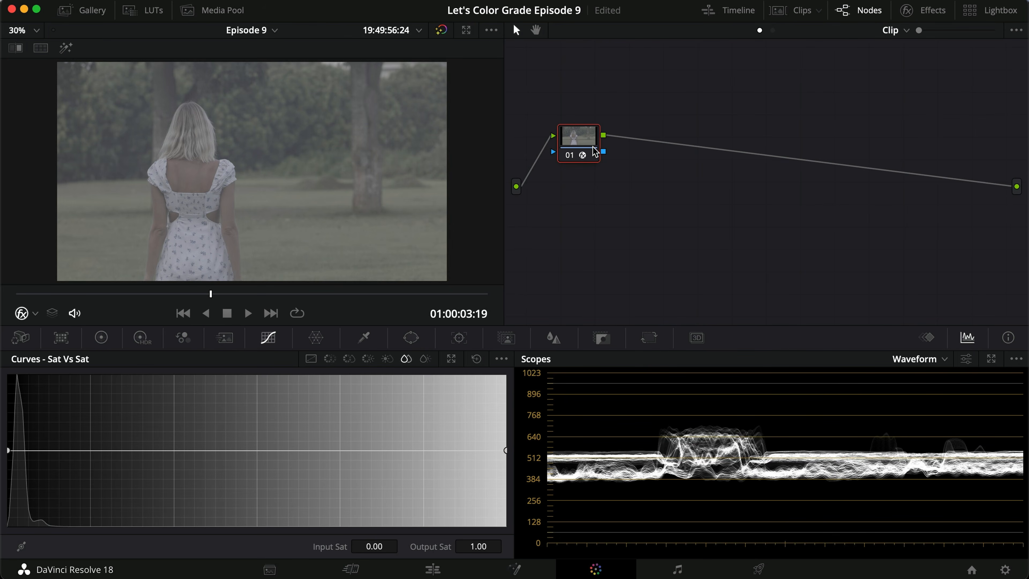
Set node 01's Color Space Transform to Canon Cinema Gamut input color space and Canon Log 3 input gamma
{"action": "left_click", "coordinate": [938, 13]}
{"action": "left_click", "coordinate": [890, 91]}
{"action": "key", "text": "c"}
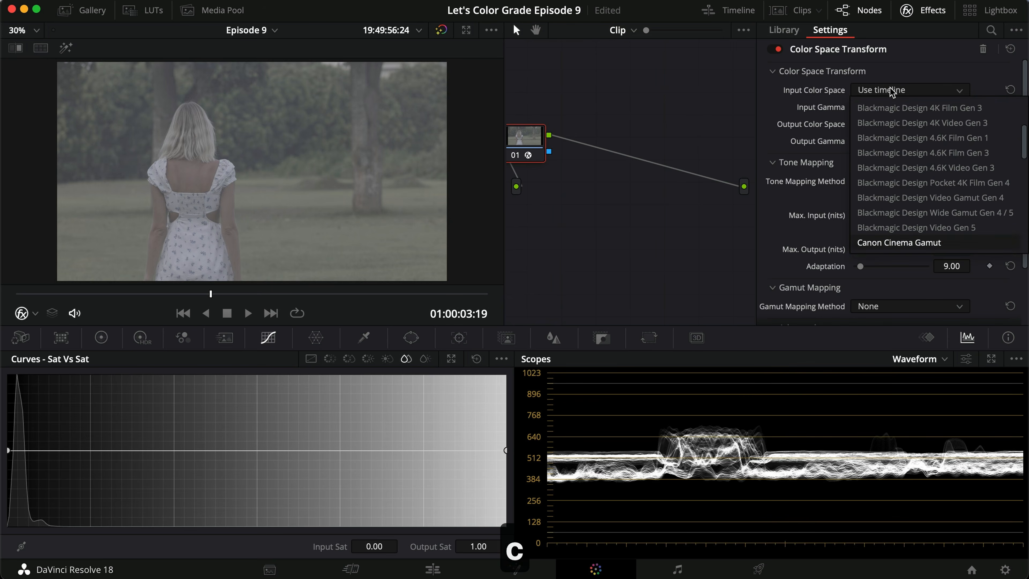
{"action": "key", "text": "Return"}
{"action": "left_click", "coordinate": [894, 107]}
{"action": "key", "text": "c"}
{"action": "key", "text": "Down"}
{"action": "key", "text": "Down"}
{"action": "key", "text": "Return"}
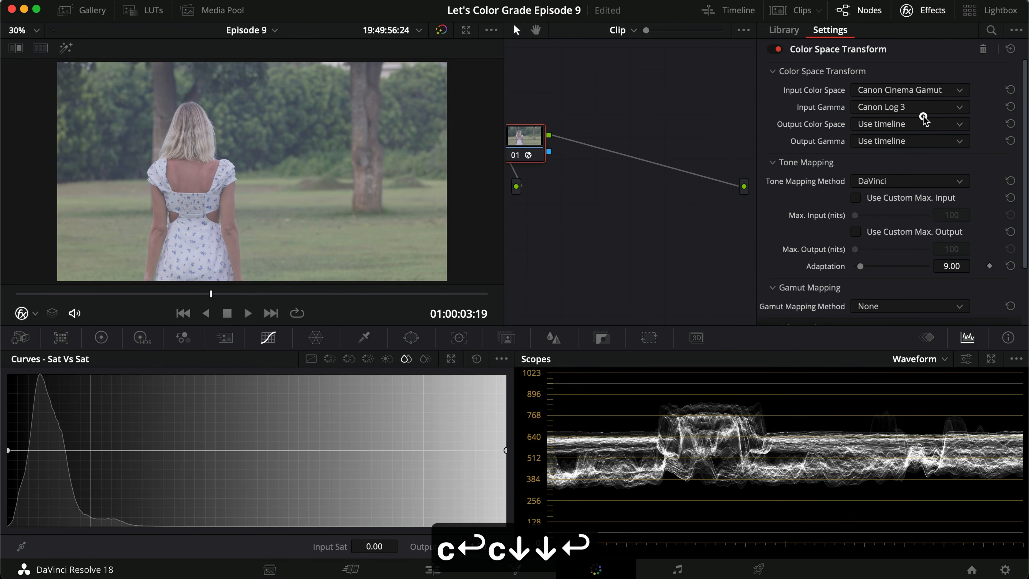
Set node 01's Color Space Transform to DaVinci Wide Gamut output color space and DaVinci Intermediate output gamma
{"action": "left_click", "coordinate": [925, 124]}
{"action": "key", "text": "d"}
{"action": "key", "text": "Return"}
{"action": "left_click", "coordinate": [921, 141]}
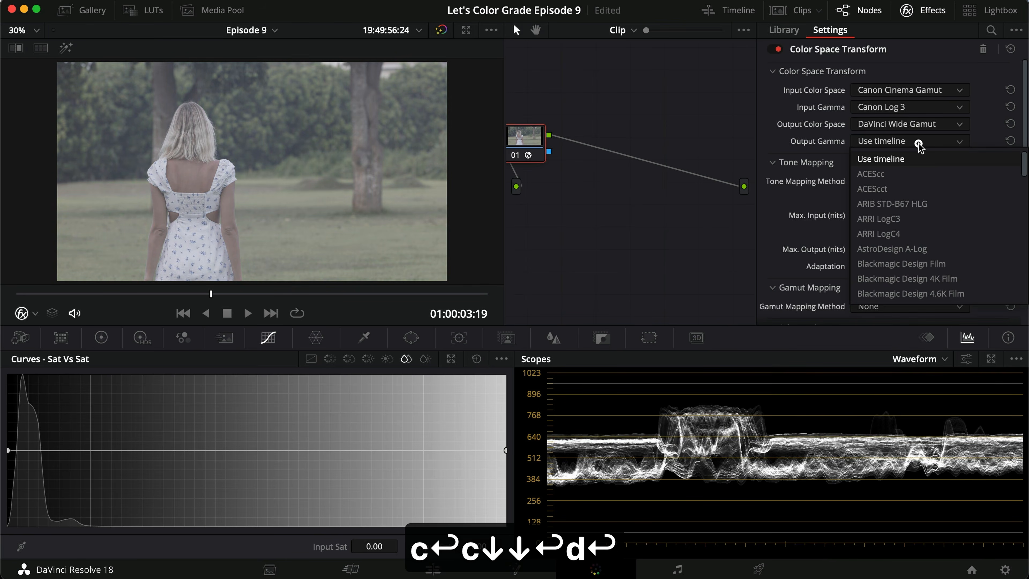
{"action": "key", "text": "d"}
{"action": "key", "text": "Return"}
{"action": "left_click", "coordinate": [915, 12]}
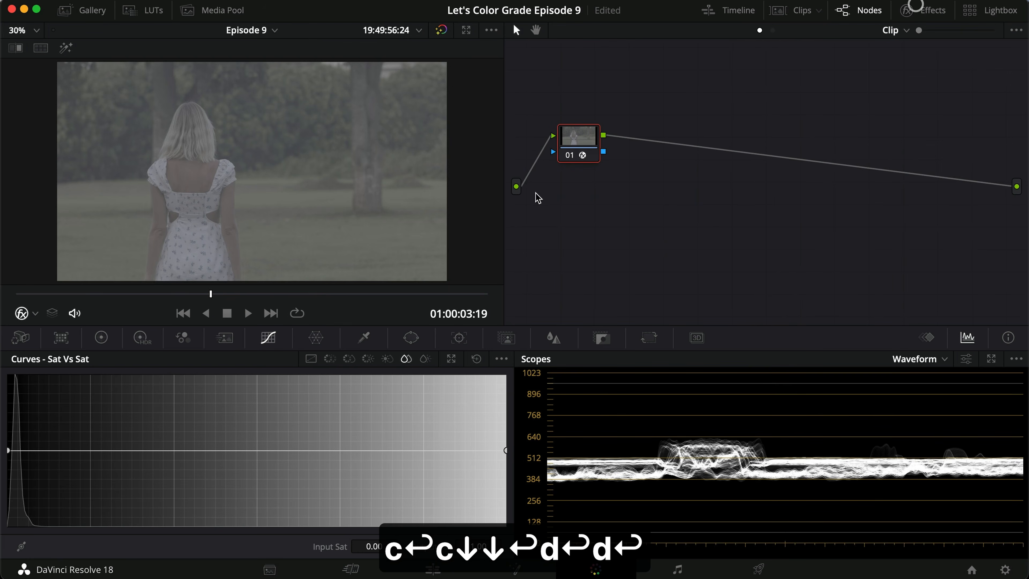
Add a serial node after node 01, copy node 01's grade onto it, and move it further along the graph
{"action": "key", "text": "alt+s"}
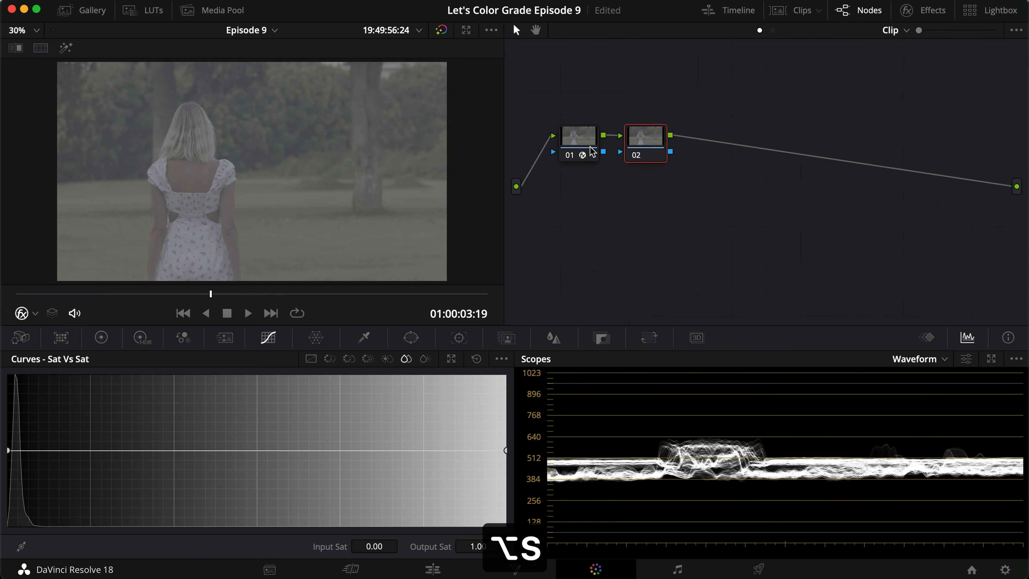
{"action": "left_click", "coordinate": [571, 142]}
{"action": "key", "text": "super+c"}
{"action": "left_click", "coordinate": [648, 142]}
{"action": "key", "text": "super+v"}
{"action": "left_click_drag", "start_coordinate": [648, 144], "coordinate": [679, 158]}
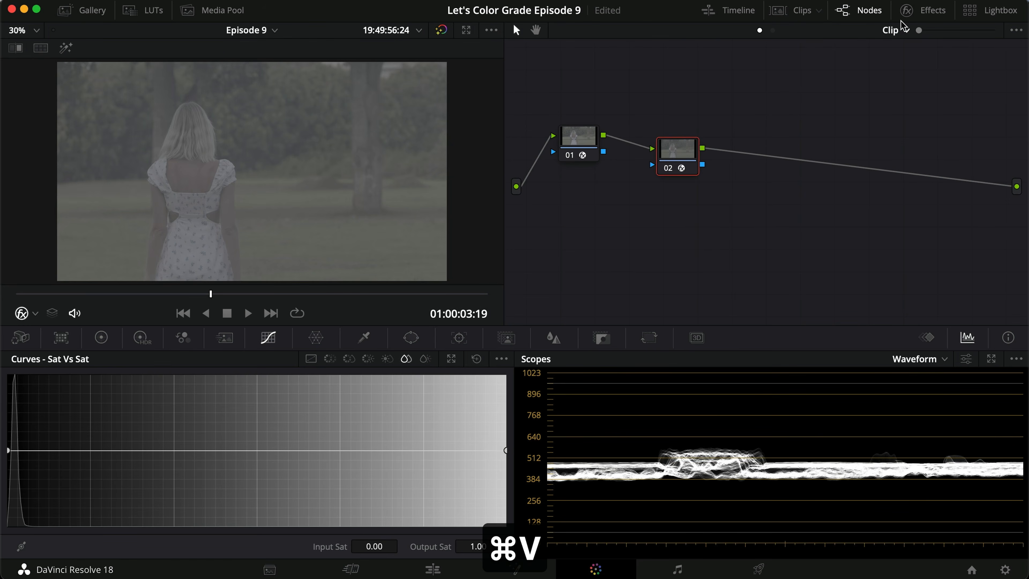
Set node 02's Color Space Transform to DaVinci Wide Gamut input color space and DaVinci Intermediate input gamma
{"action": "left_click", "coordinate": [911, 11]}
{"action": "left_click", "coordinate": [915, 90]}
{"action": "key", "text": "d"}
{"action": "key", "text": "Return"}
{"action": "left_click", "coordinate": [953, 106]}
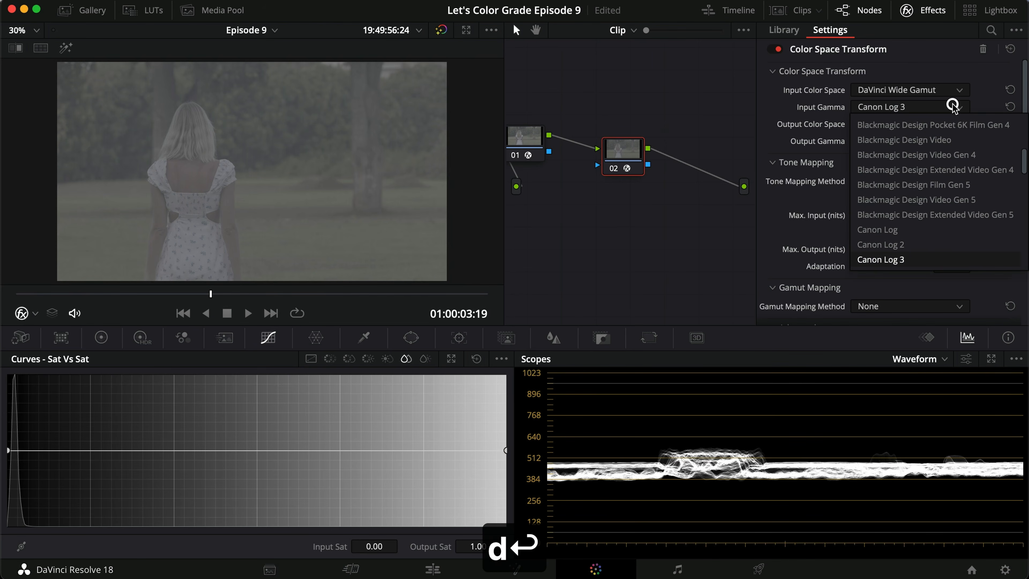
{"action": "key", "text": "d"}
{"action": "key", "text": "Return"}
Set node 02's Color Space Transform to Rec.709 output color space and Gamma 2.4 output gamma
{"action": "left_click", "coordinate": [945, 123]}
{"action": "key", "text": "r"}
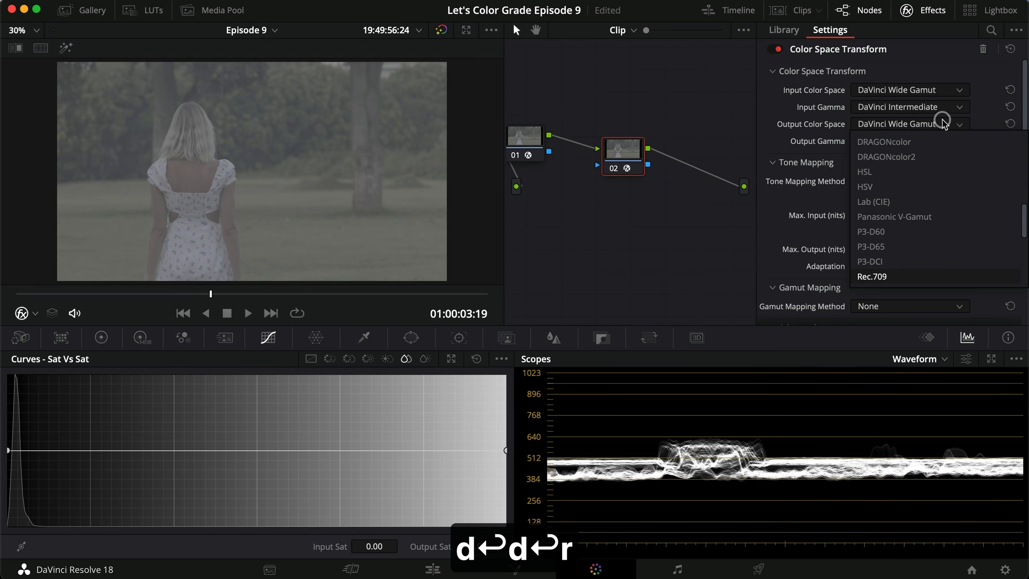
{"action": "key", "text": "Return"}
{"action": "left_click", "coordinate": [875, 141]}
{"action": "key", "text": "g"}
{"action": "key", "text": "Down"}
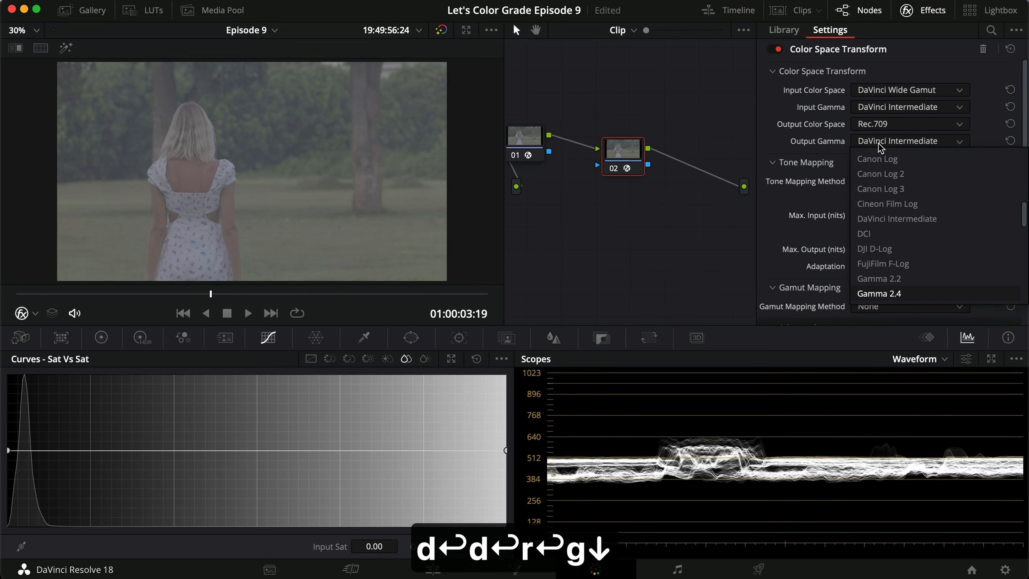
{"action": "key", "text": "Return"}
{"action": "left_click", "coordinate": [914, 13]}
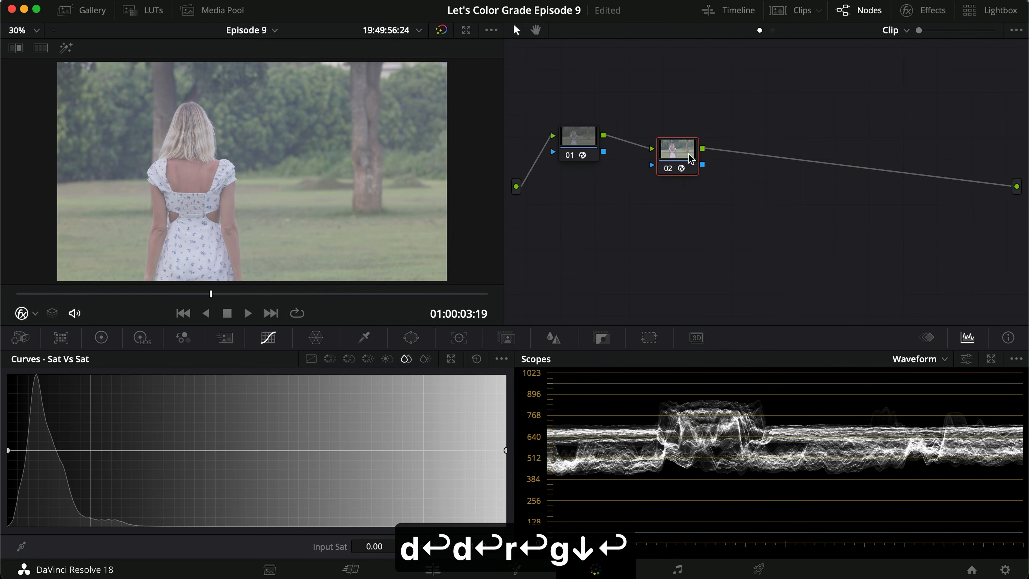
Spread the two transform nodes apart and insert a row of four serial nodes beneath node 01
{"action": "left_click_drag", "start_coordinate": [675, 150], "coordinate": [905, 298]}
{"action": "left_click_drag", "start_coordinate": [580, 138], "coordinate": [584, 108]}
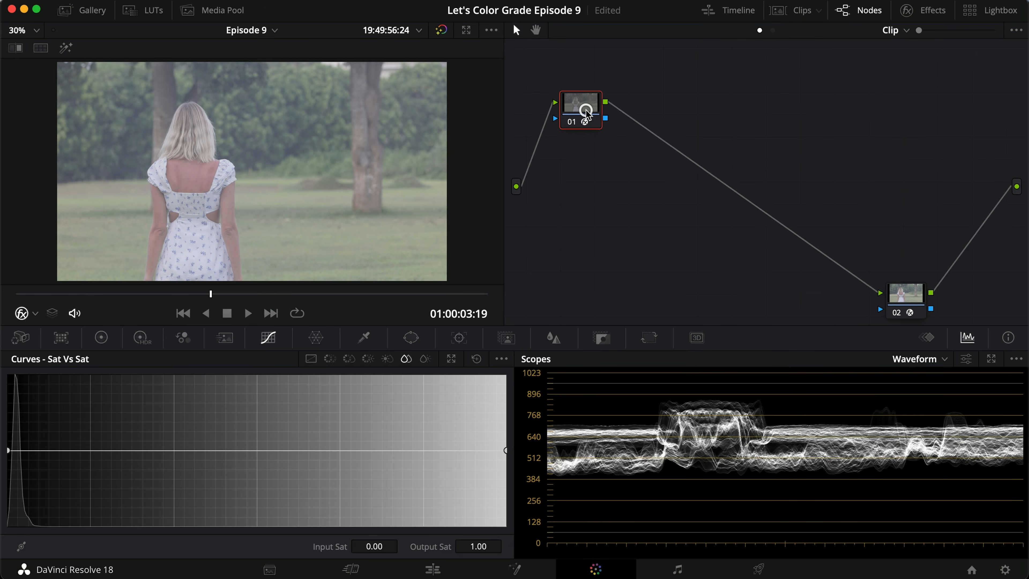
{"action": "key", "text": "alt+s"}
{"action": "left_click_drag", "start_coordinate": [648, 106], "coordinate": [597, 166]}
{"action": "key", "text": "alt+s"}
{"action": "key", "text": "alt+s"}
{"action": "key", "text": "alt+s"}
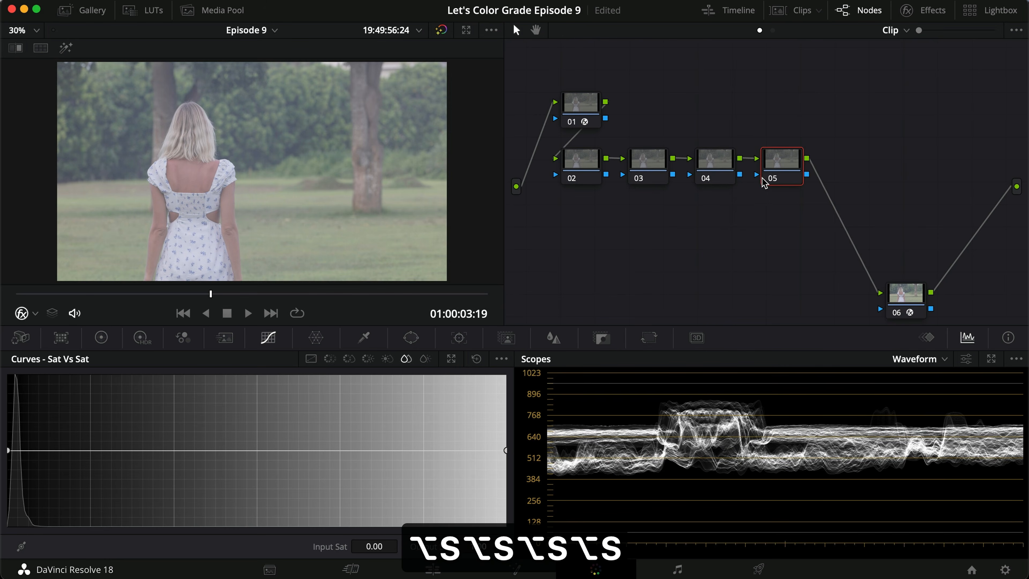
Add two more serial nodes after node 05, arranged as a new row beneath node 02
{"action": "key", "text": "alt+s"}
{"action": "left_click_drag", "start_coordinate": [835, 166], "coordinate": [569, 225]}
{"action": "key", "text": "alt+s"}
{"action": "key", "text": "alt+s"}
{"action": "key", "text": "BackSpace"}
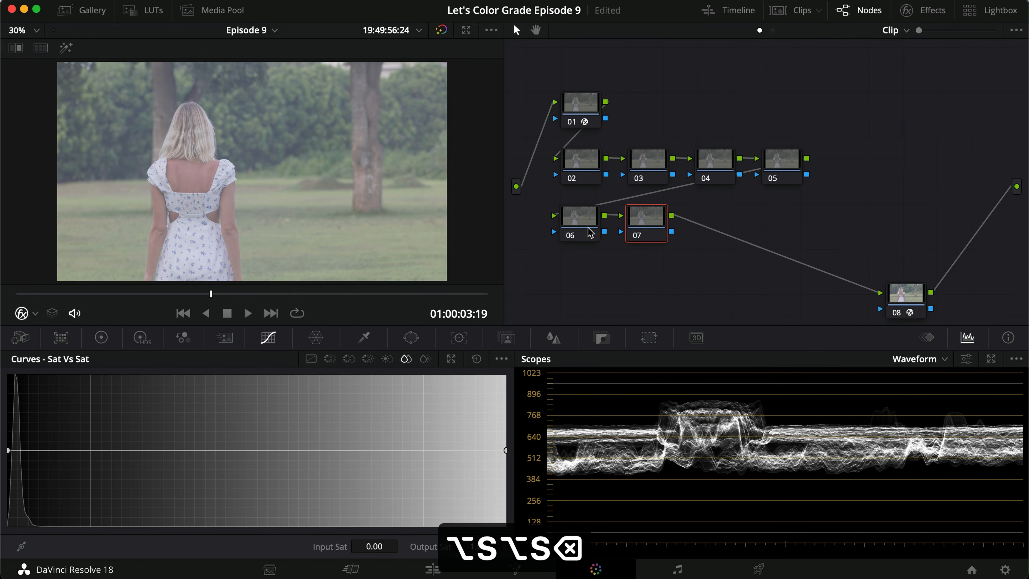
Add a serial node beneath node 06 and stack two more branch nodes under it, joined by a layer mixer
{"action": "key", "text": "alt+s"}
{"action": "left_click_drag", "start_coordinate": [715, 227], "coordinate": [539, 290]}
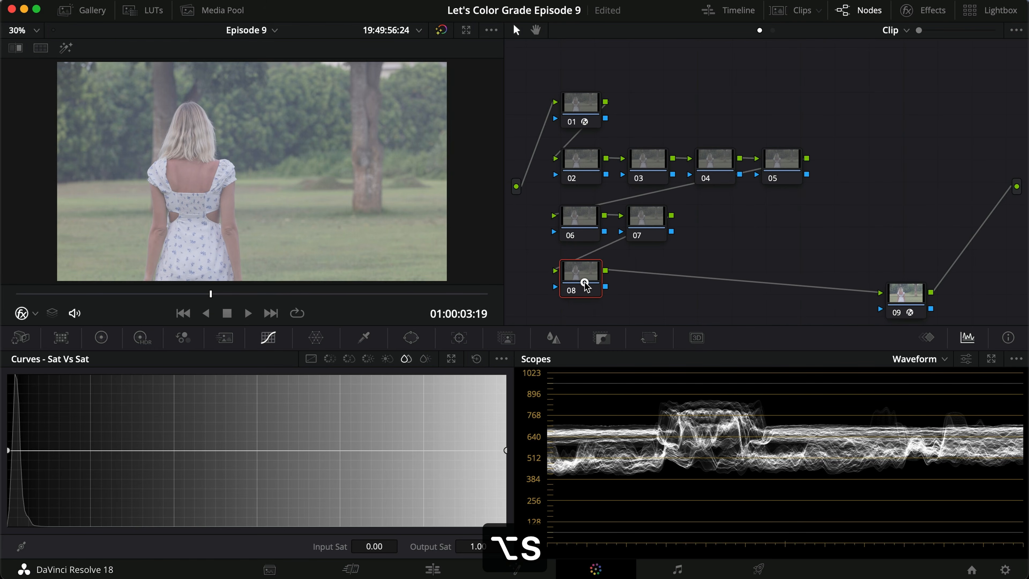
{"action": "key", "text": "alt+a"}
{"action": "key", "text": "alt+a"}
{"action": "scroll", "coordinate": [603, 286], "scroll_direction": "down", "scroll_amount": 2}
{"action": "scroll", "coordinate": [603, 286], "scroll_direction": "down", "scroll_amount": 2}
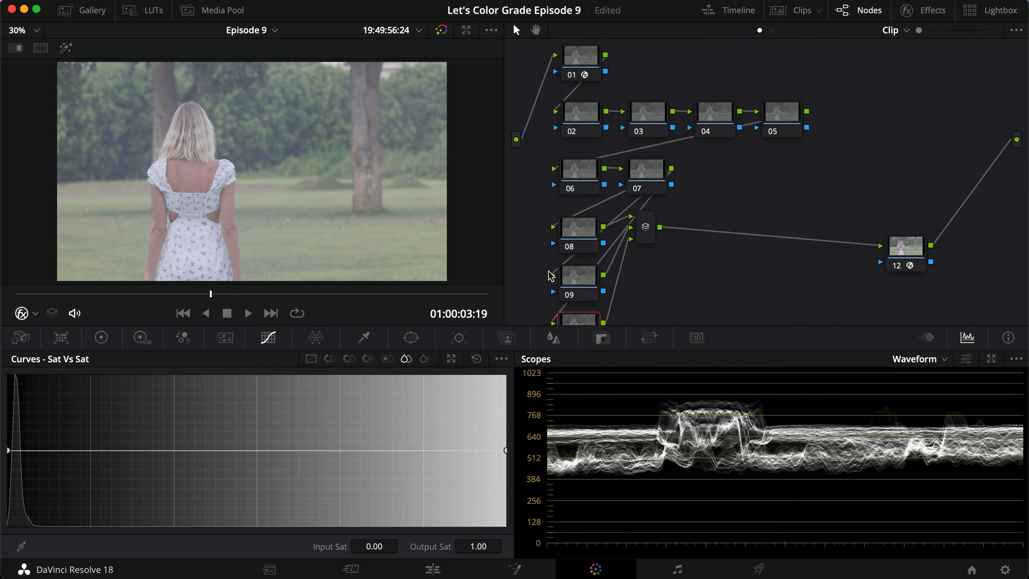
Label node 01 "CST DWG"
{"action": "scroll", "coordinate": [619, 221], "scroll_direction": "up", "scroll_amount": 3}
{"action": "right_click", "coordinate": [574, 87]}
{"action": "left_click", "coordinate": [612, 115]}
{"action": "type", "text": "CS"}
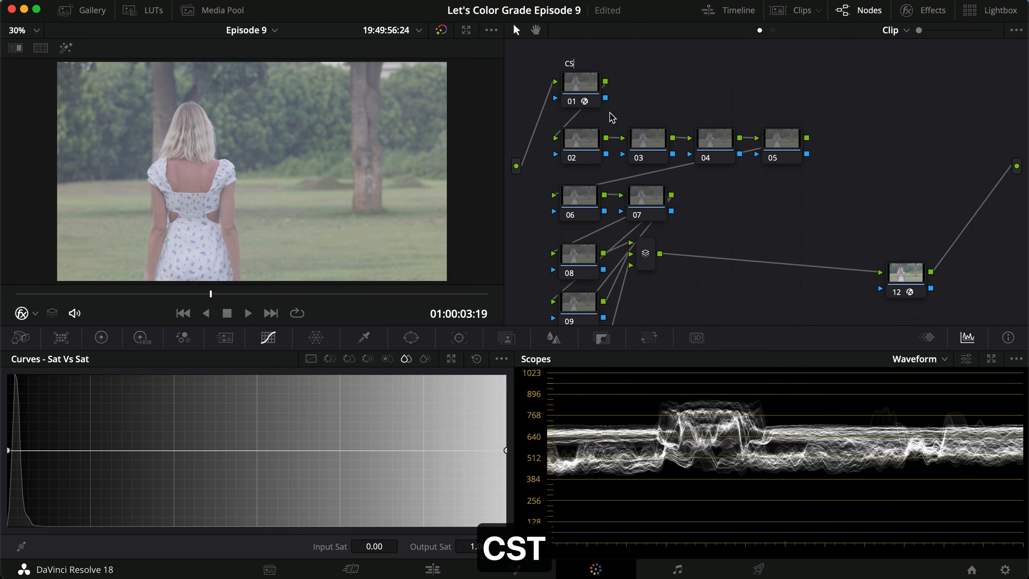
{"action": "type", "text": "T DWG"}
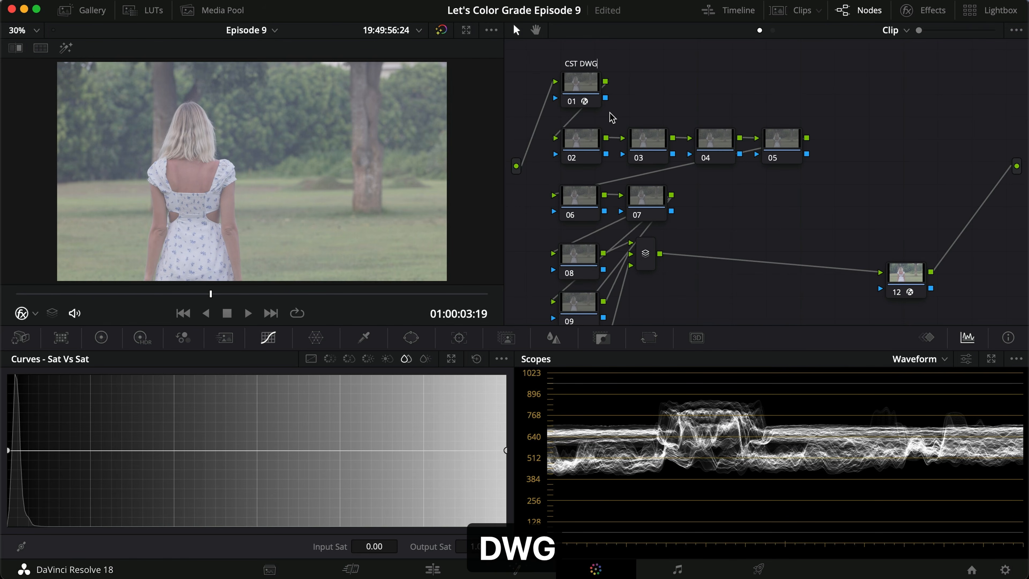
{"action": "key", "text": "Return"}
Label the final transform node, node 12, "CST REC"
{"action": "right_click", "coordinate": [898, 277]}
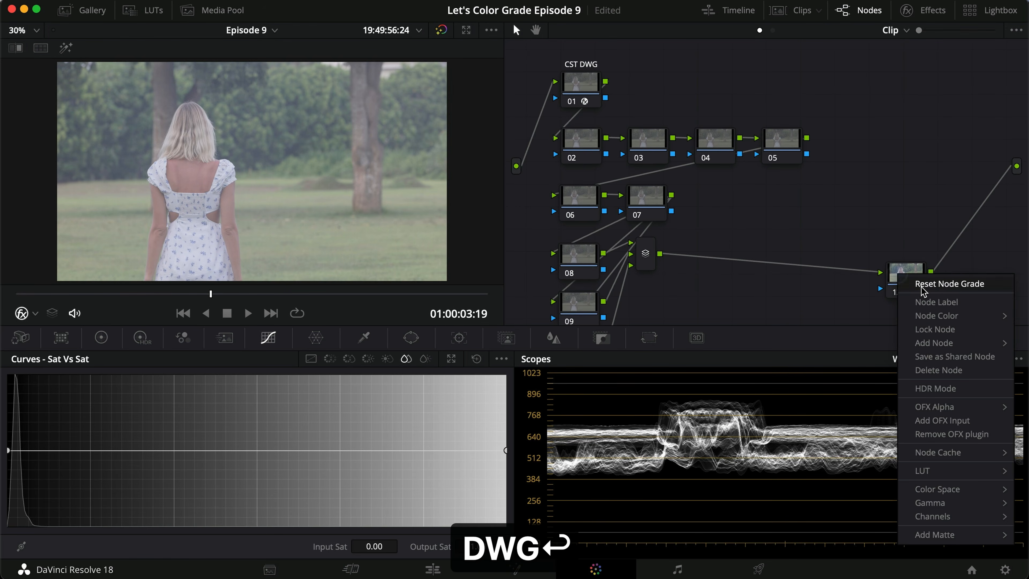
{"action": "left_click", "coordinate": [924, 296]}
{"action": "type", "text": "CST REC"}
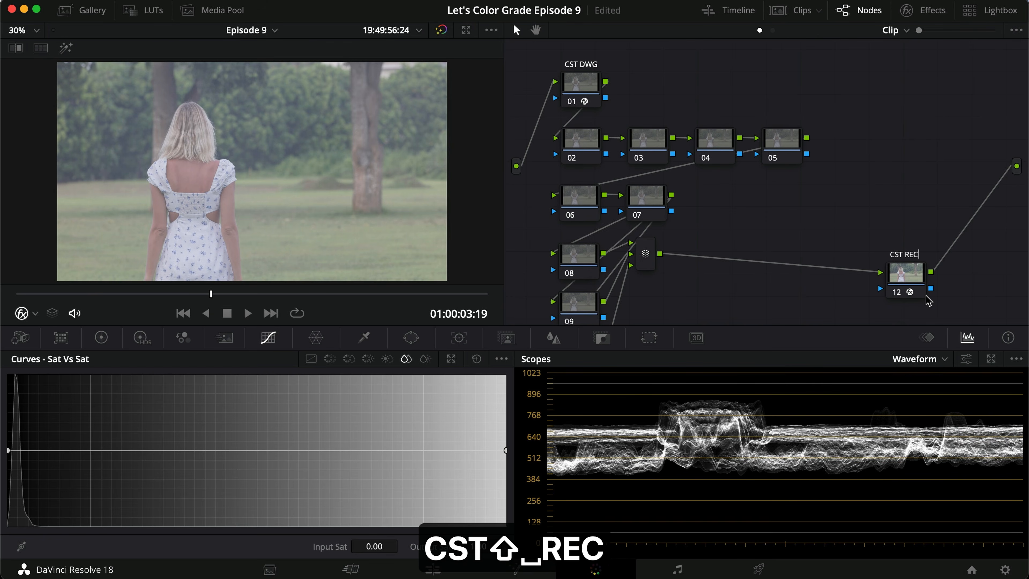
{"action": "key", "text": "Return"}
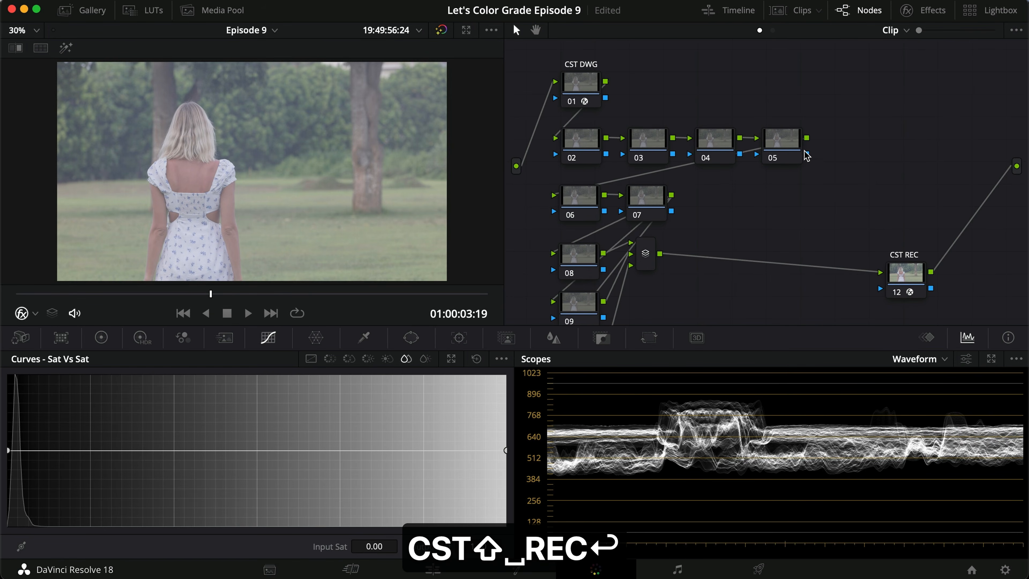
Label node 05 "Contrast"
{"action": "right_click", "coordinate": [798, 146]}
{"action": "left_click", "coordinate": [825, 176]}
{"action": "type", "text": "Conte"}
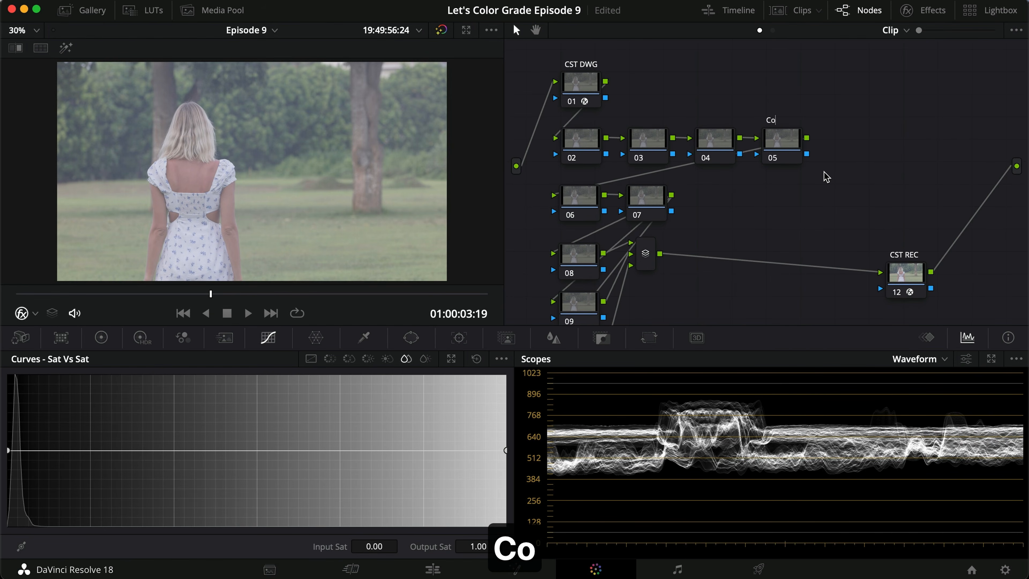
{"action": "key", "text": "BackSpace"}
{"action": "type", "text": "rast"}
{"action": "key", "text": "Return"}
Label node 04 "Contr Sep"
{"action": "right_click", "coordinate": [729, 151]}
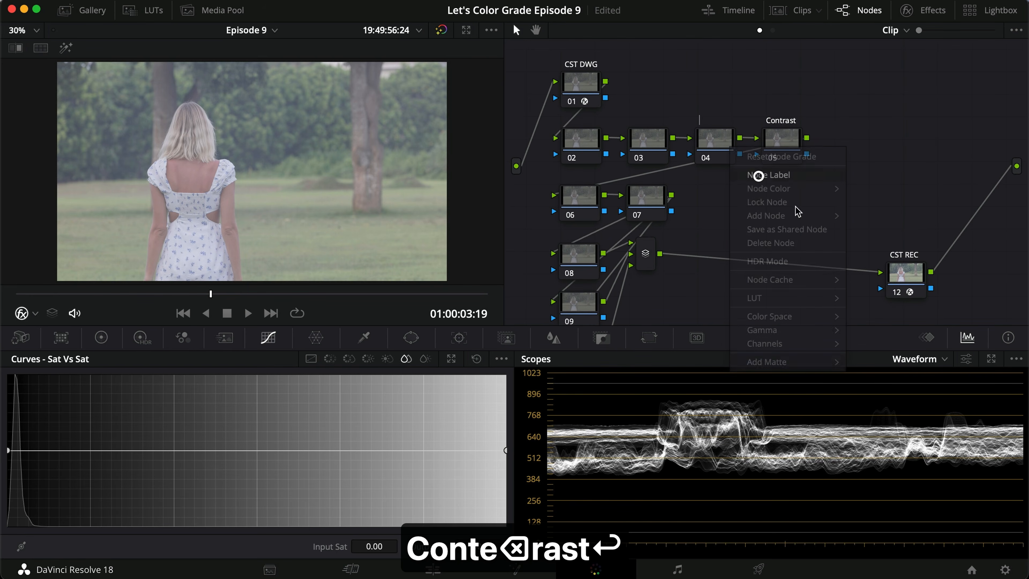
{"action": "left_click", "coordinate": [757, 174]}
{"action": "type", "text": "Contr"}
{"action": "type", "text": "a"}
{"action": "key", "text": "BackSpace"}
{"action": "type", "text": "Sep"}
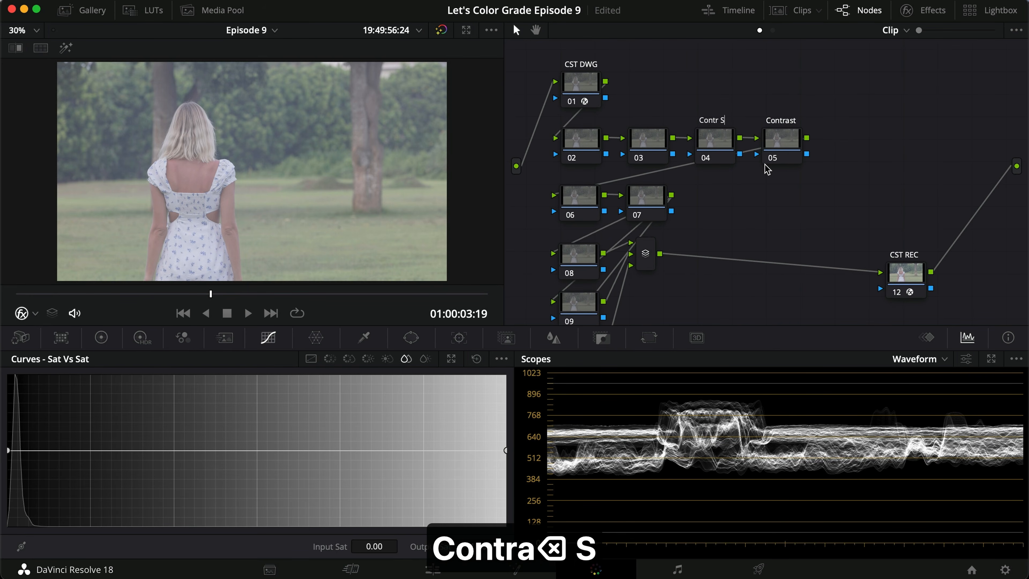
{"action": "key", "text": "Return"}
Label node 03 "Exposure"
{"action": "right_click", "coordinate": [637, 148]}
{"action": "left_click", "coordinate": [679, 174]}
{"action": "type", "text": "Exposure"}
{"action": "key", "text": "Return"}
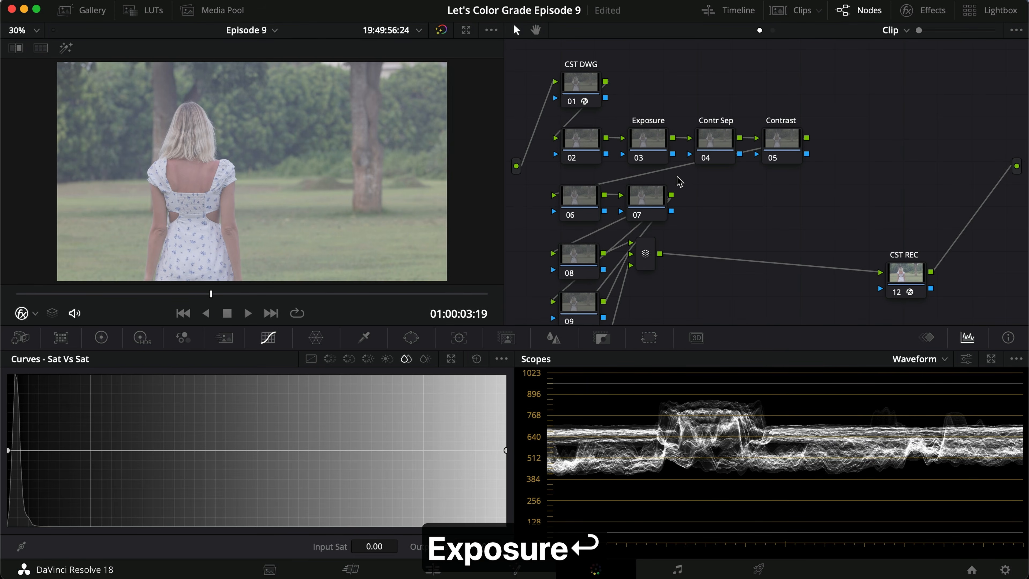
Label node 02 "Temperature"
{"action": "right_click", "coordinate": [587, 146]}
{"action": "left_click", "coordinate": [643, 174]}
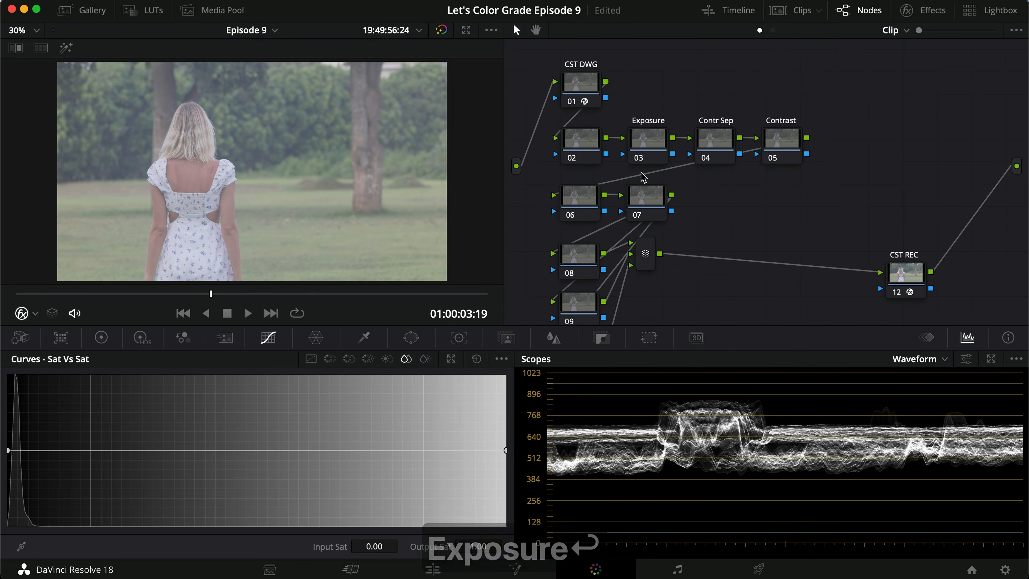
{"action": "type", "text": "Temperatue"}
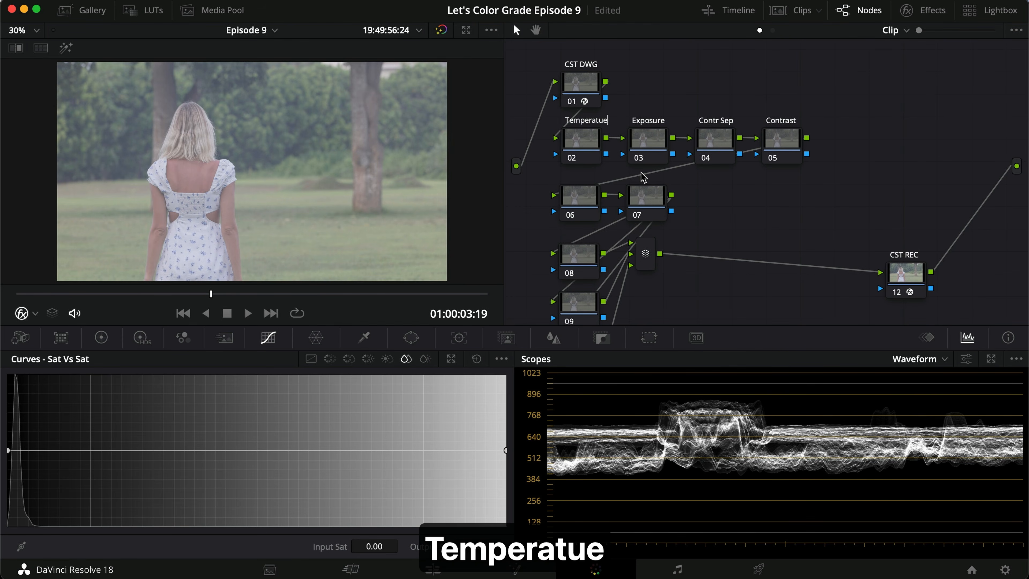
{"action": "key", "text": "BackSpace"}
{"action": "type", "text": "re"}
{"action": "key", "text": "Return"}
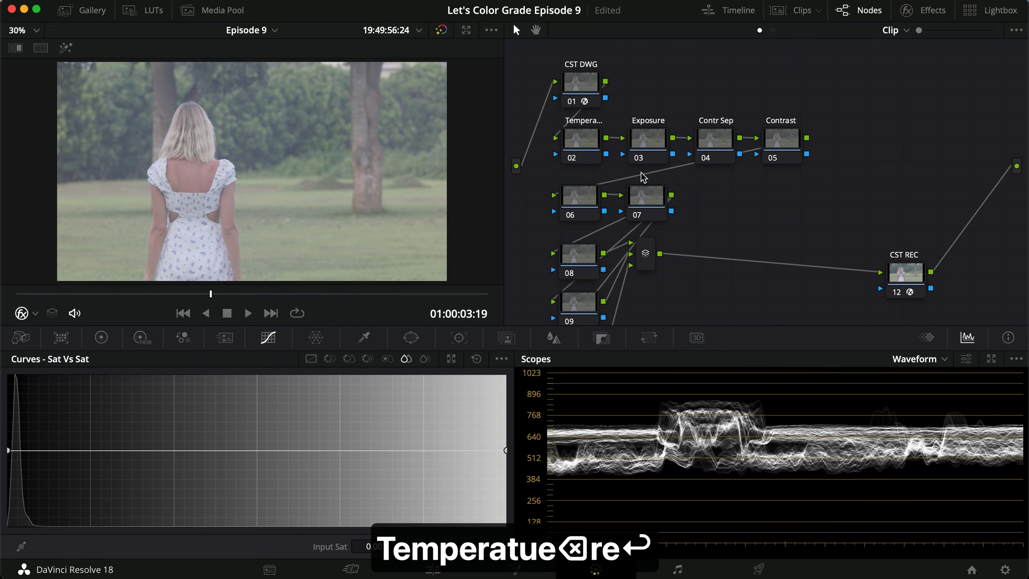
Label node 06 "Primaries" and node 07 "Hue Curv"
{"action": "right_click", "coordinate": [579, 203]}
{"action": "left_click", "coordinate": [602, 219]}
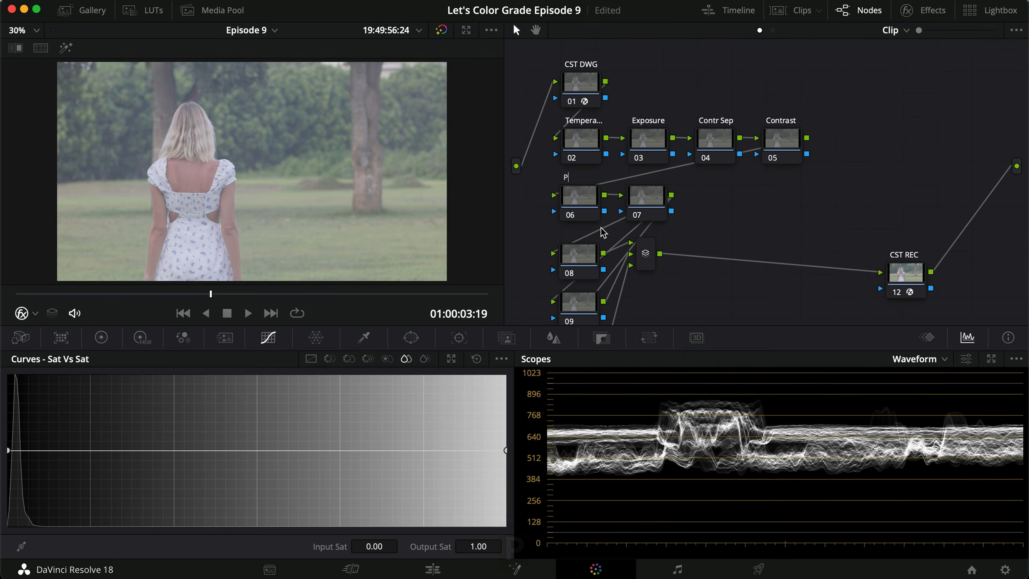
{"action": "right_click", "coordinate": [664, 234]}
{"action": "left_click", "coordinate": [665, 235]}
{"action": "type", "text": "Hue Curves"}
{"action": "key", "text": "Right"}
{"action": "key", "text": "BackSpace"}
{"action": "key", "text": "BackSpace"}
{"action": "key", "text": "Return"}
Label node 08 "Subjec Mask"
{"action": "right_click", "coordinate": [569, 256]}
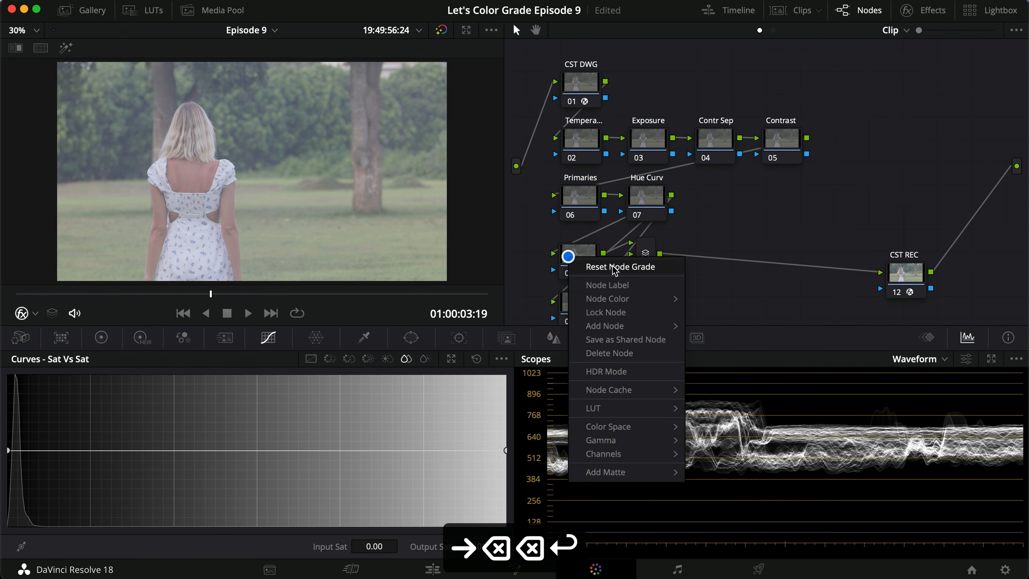
{"action": "left_click", "coordinate": [609, 284]}
{"action": "type", "text": "Subjec"}
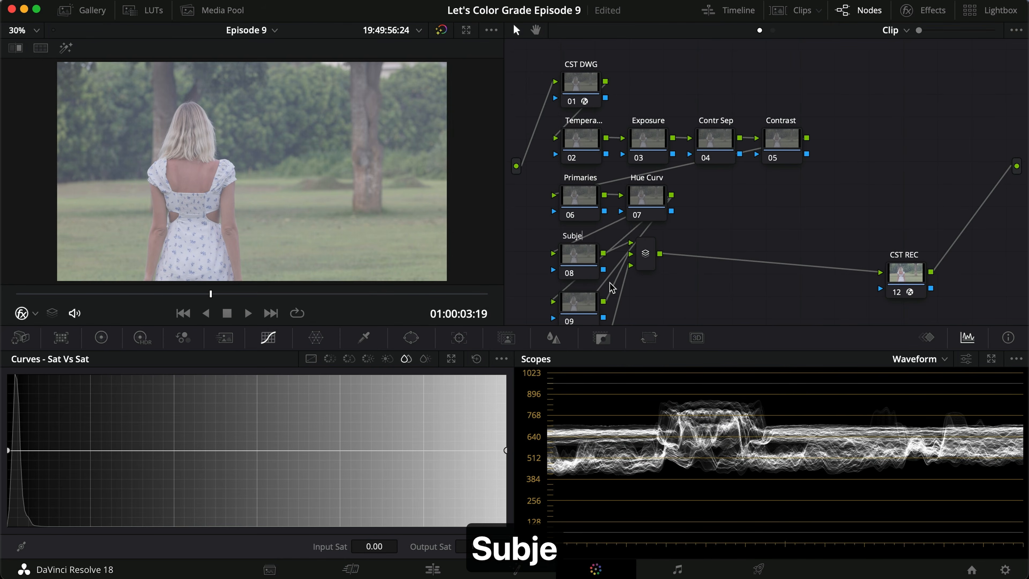
{"action": "type", "text": "Mask"}
{"action": "key", "text": "Return"}
Label node 09 "Shadow Mask"
{"action": "scroll", "coordinate": [610, 284], "scroll_direction": "down", "scroll_amount": 1}
{"action": "right_click", "coordinate": [593, 291]}
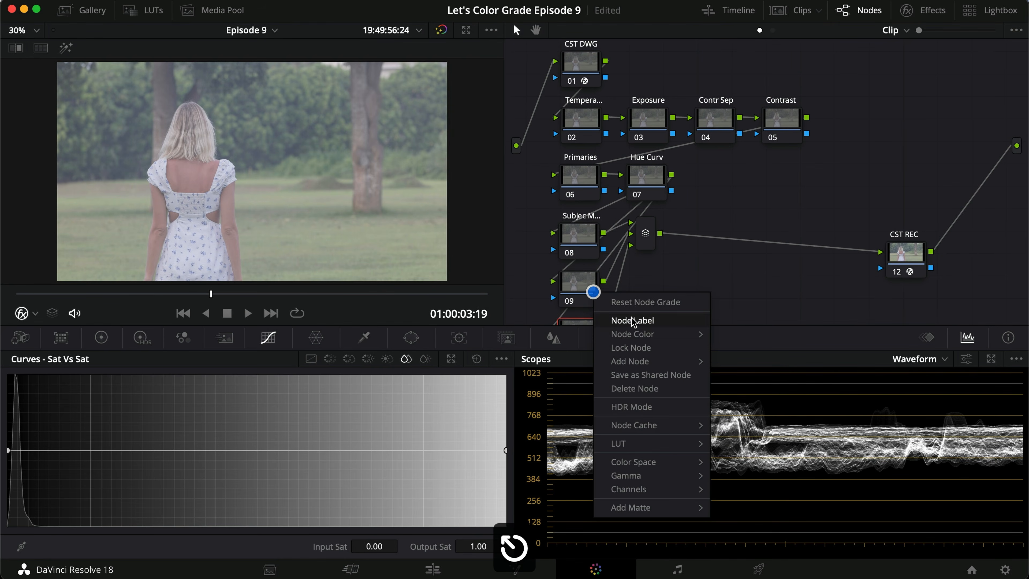
{"action": "left_click", "coordinate": [633, 322]}
{"action": "type", "text": "Shadow Mask"}
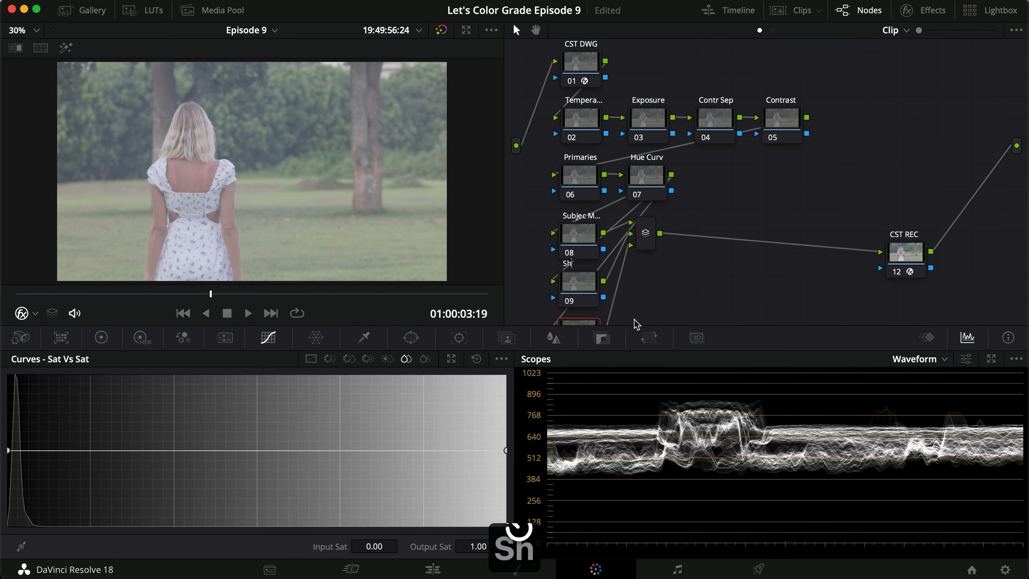
{"action": "key", "text": "Return"}
Label the branch node below Shadow Mask "Highlight mask"
{"action": "scroll", "coordinate": [632, 302], "scroll_direction": "down", "scroll_amount": 1}
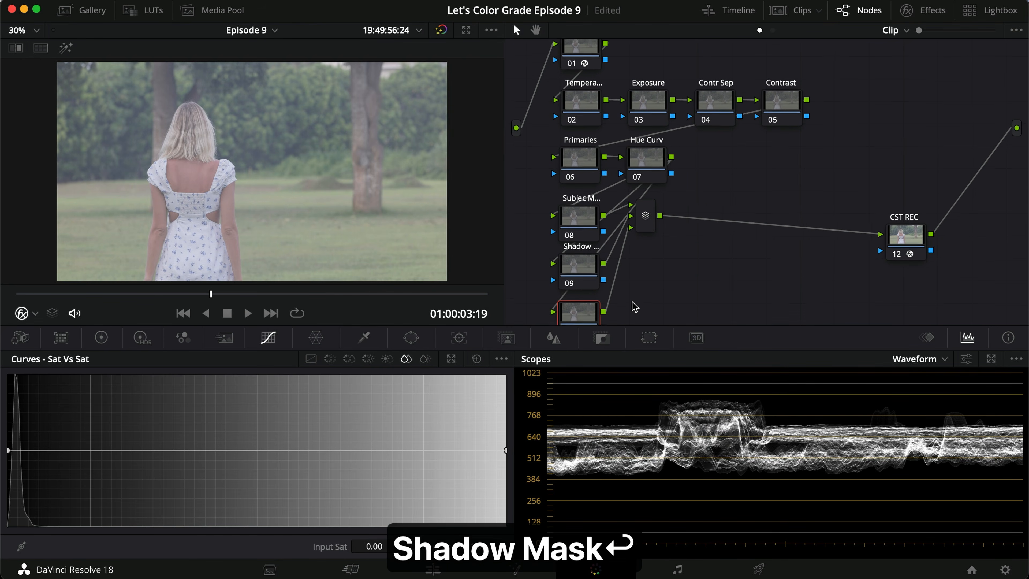
{"action": "right_click", "coordinate": [593, 309]}
{"action": "left_click", "coordinate": [621, 338]}
{"action": "type", "text": "Highlight mask"}
{"action": "key", "text": "Return"}
On the Contrast node, add a point in the lower part of the custom curve and pull it down to darken the shadows
{"action": "scroll", "coordinate": [685, 272], "scroll_direction": "up", "scroll_amount": 1}
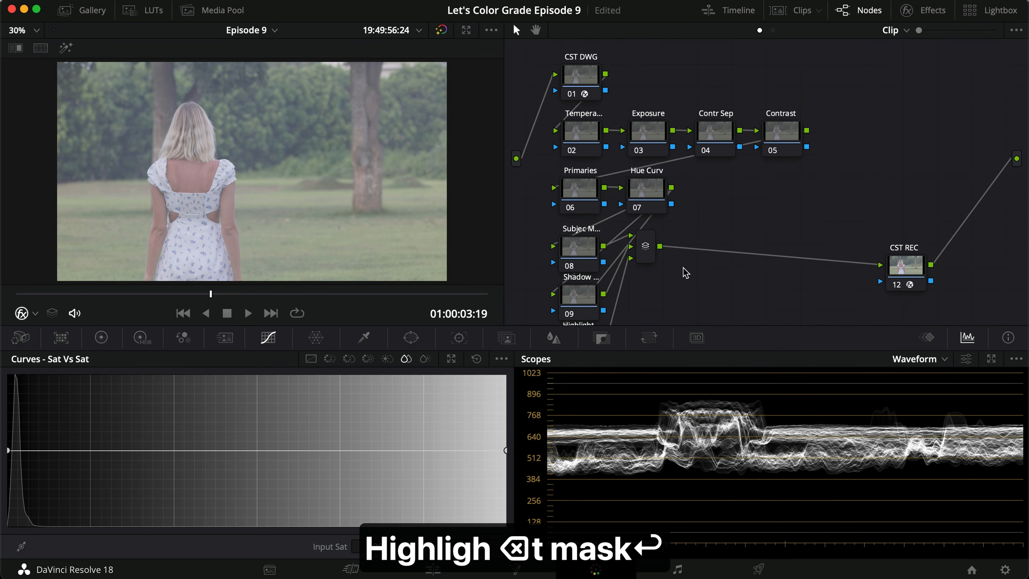
{"action": "left_click", "coordinate": [777, 134]}
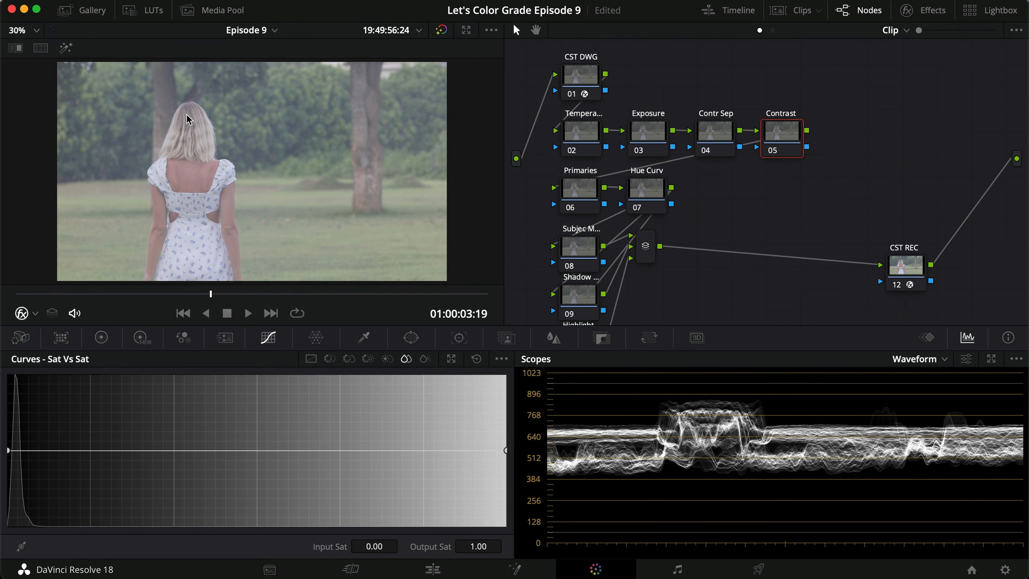
{"action": "left_click", "coordinate": [311, 359]}
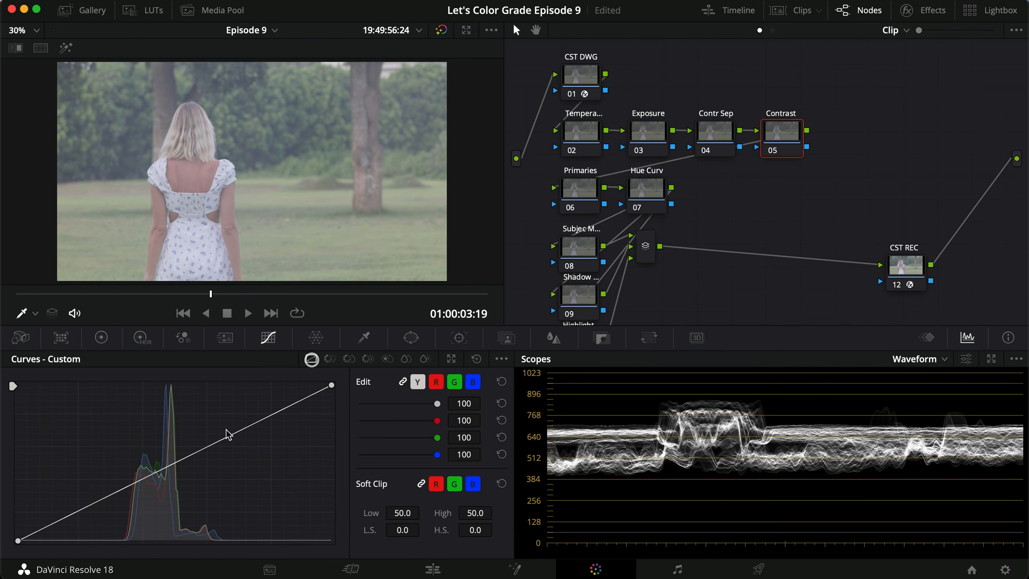
{"action": "left_click_drag", "start_coordinate": [101, 501], "coordinate": [114, 512]}
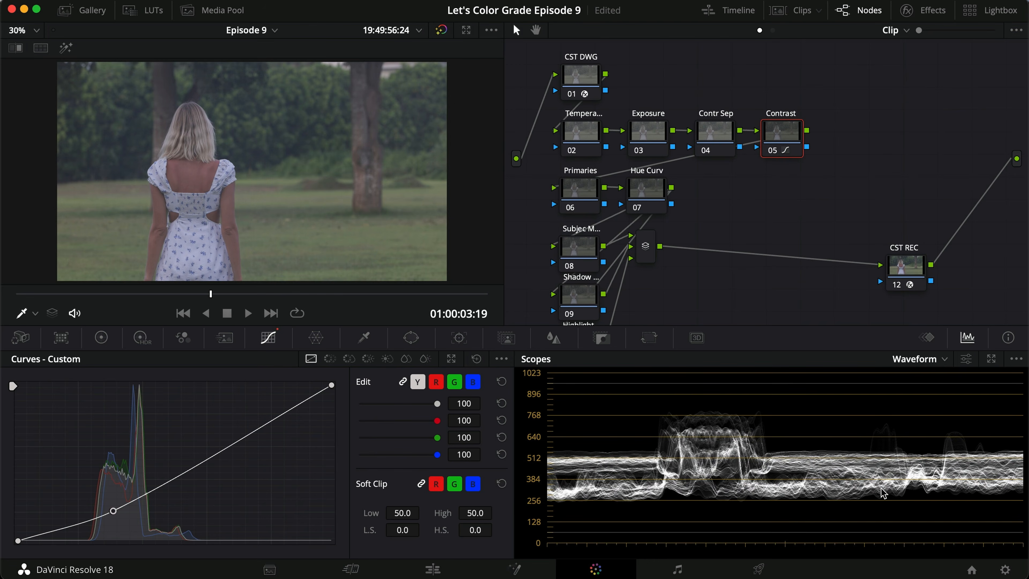
On the Contrast node, add an upper point to the custom curve and raise it to brighten the highlights, fine-tune the shadow point, and save
{"action": "left_click_drag", "start_coordinate": [275, 428], "coordinate": [235, 415]}
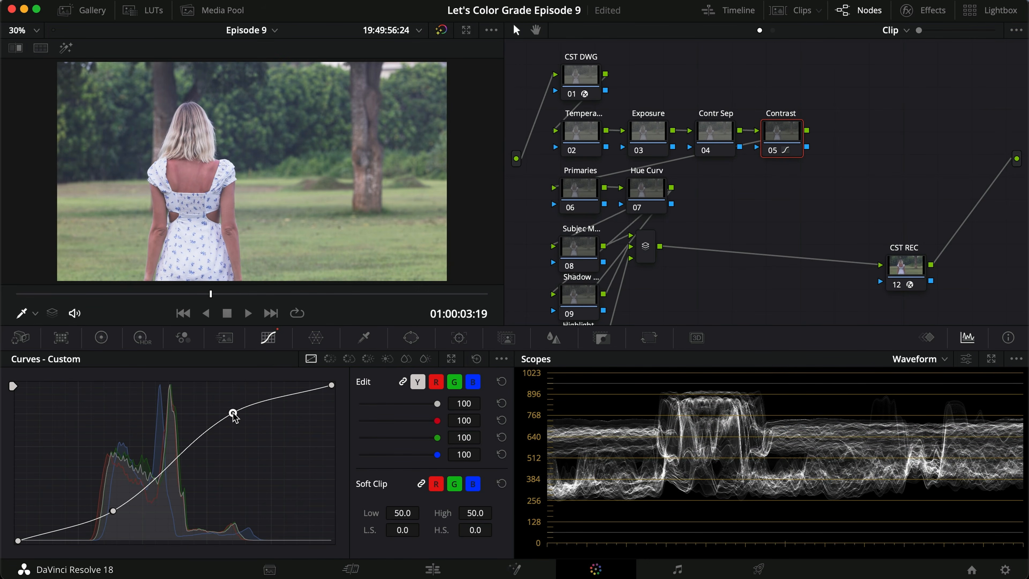
{"action": "left_click_drag", "start_coordinate": [114, 513], "coordinate": [117, 514]}
{"action": "key", "text": "super+d"}
{"action": "key", "text": "super+d"}
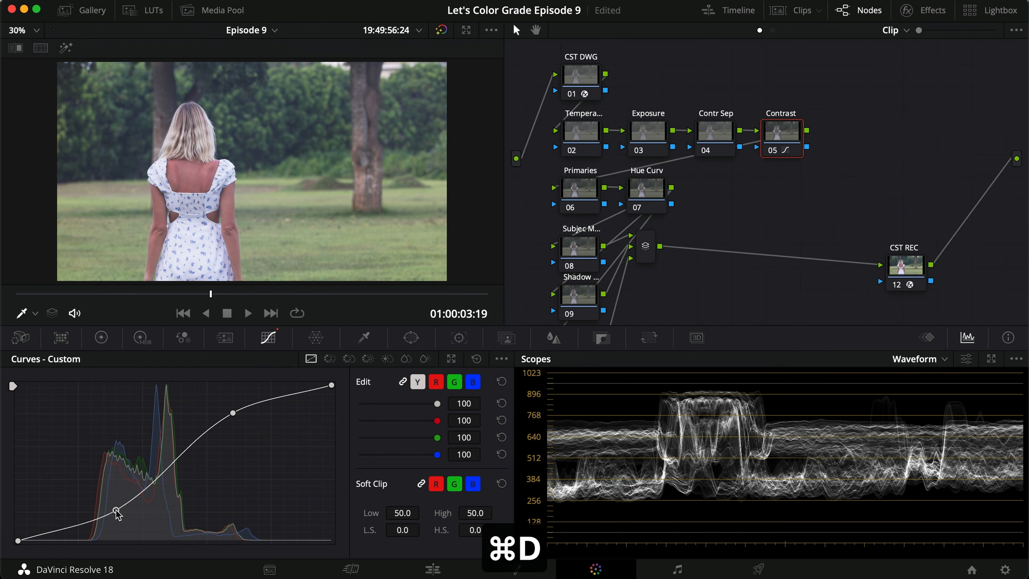
{"action": "key", "text": "super+s"}
{"action": "key", "text": "super+d"}
{"action": "key", "text": "super+d"}
On the Exposure node, lower Lift to about -0.07 and raise Gain to 1.08
{"action": "left_click", "coordinate": [623, 142]}
{"action": "left_click", "coordinate": [101, 337]}
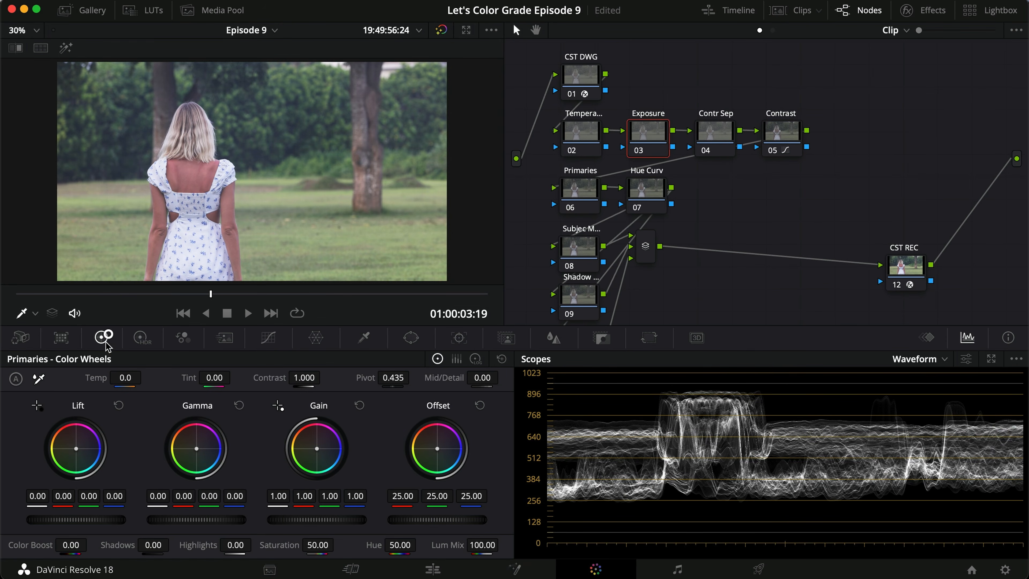
{"action": "left_click_drag", "start_coordinate": [102, 521], "coordinate": [18, 519]}
{"action": "mouse_move", "coordinate": [289, 523]}
{"action": "left_mouse_down"}
{"action": "mouse_move", "coordinate": [324, 523]}
{"action": "mouse_move", "coordinate": [308, 524]}
{"action": "left_mouse_up"}
{"action": "left_click_drag", "start_coordinate": [89, 521], "coordinate": [47, 522]}
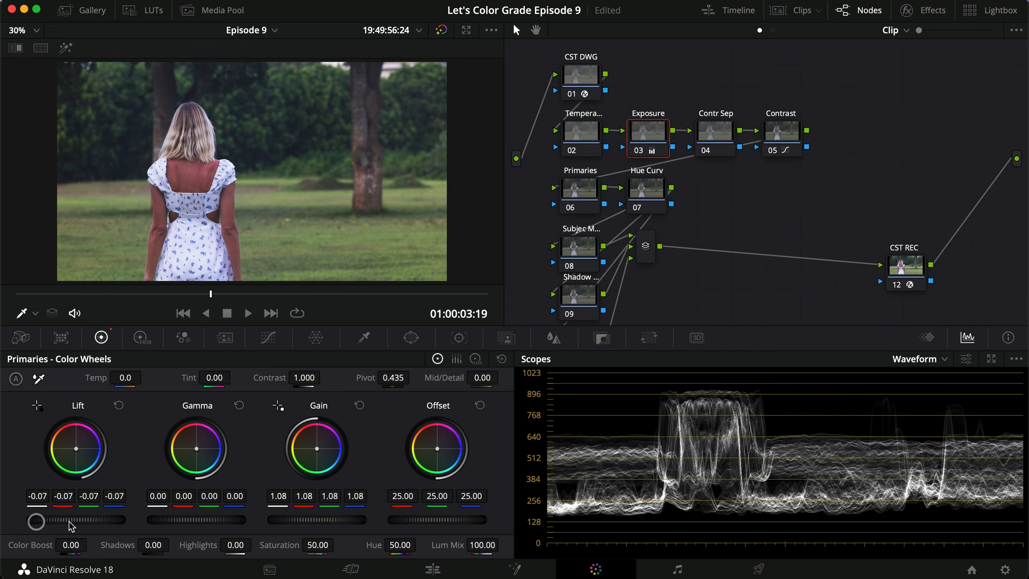
Refine the Exposure node to Lift -0.11, Gamma 0.01 and Gain 1.12, compare it switched off and on, and save
{"action": "left_click_drag", "start_coordinate": [311, 521], "coordinate": [319, 521]}
{"action": "left_click_drag", "start_coordinate": [205, 525], "coordinate": [174, 524]}
{"action": "left_click_drag", "start_coordinate": [72, 528], "coordinate": [40, 524]}
{"action": "left_click_drag", "start_coordinate": [283, 518], "coordinate": [304, 522]}
{"action": "left_click_drag", "start_coordinate": [106, 521], "coordinate": [29, 511]}
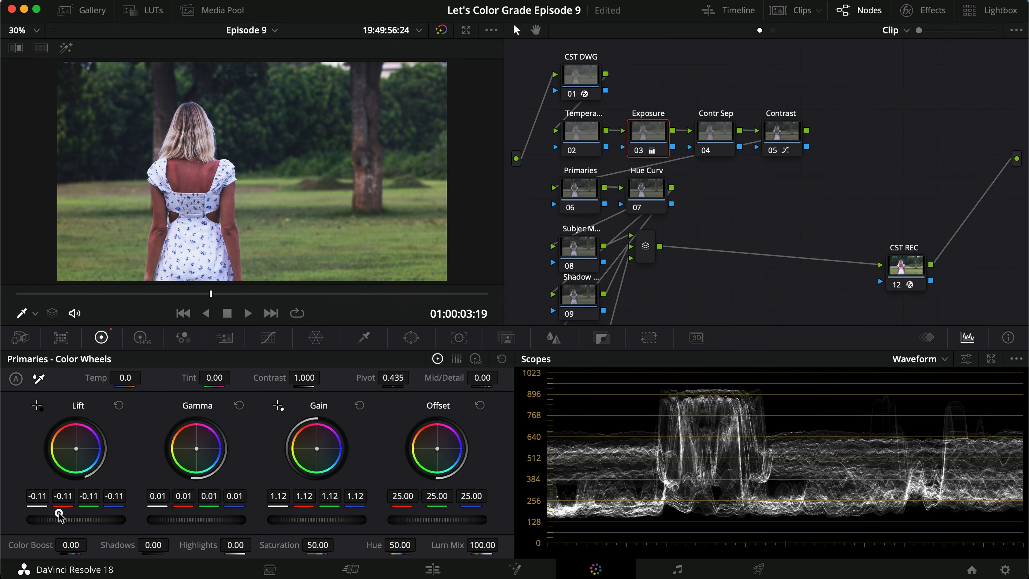
{"action": "key", "text": "super+d"}
{"action": "key", "text": "super+d"}
{"action": "key", "text": "super+s"}
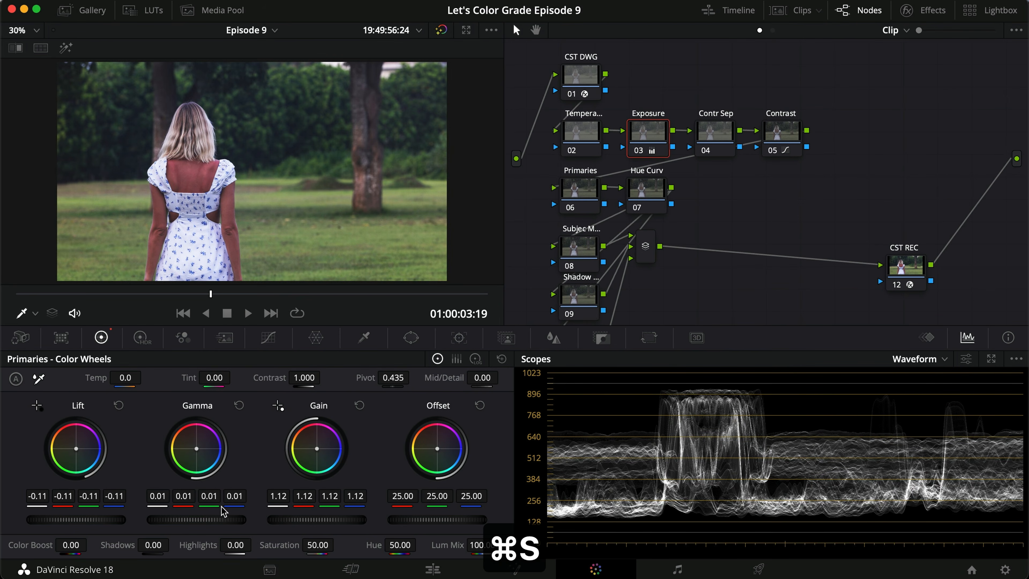
Raise the Exposure node's Gamma slightly, compare the image with the node off and on in full screen, and save
{"action": "left_click_drag", "start_coordinate": [223, 517], "coordinate": [258, 516]}
{"action": "key", "text": "super+d"}
{"action": "key", "text": "super+d"}
{"action": "key", "text": "super+f"}
{"action": "key", "text": "super+d"}
{"action": "key", "text": "super+d"}
{"action": "key", "text": "super+s"}
{"action": "key", "text": "super+f"}
On the temperature node, set Tint to -7.00 and Temp to 50.0, compare it off and on in full screen, and save
{"action": "left_click", "coordinate": [593, 140]}
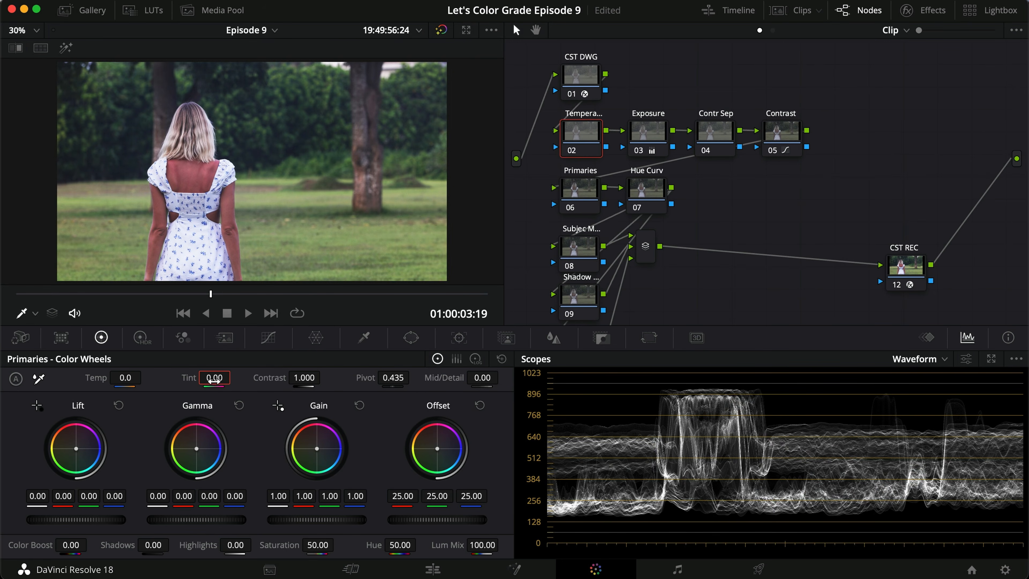
{"action": "left_click_drag", "start_coordinate": [212, 381], "coordinate": [205, 384]}
{"action": "key", "text": "super+d"}
{"action": "key", "text": "super+d"}
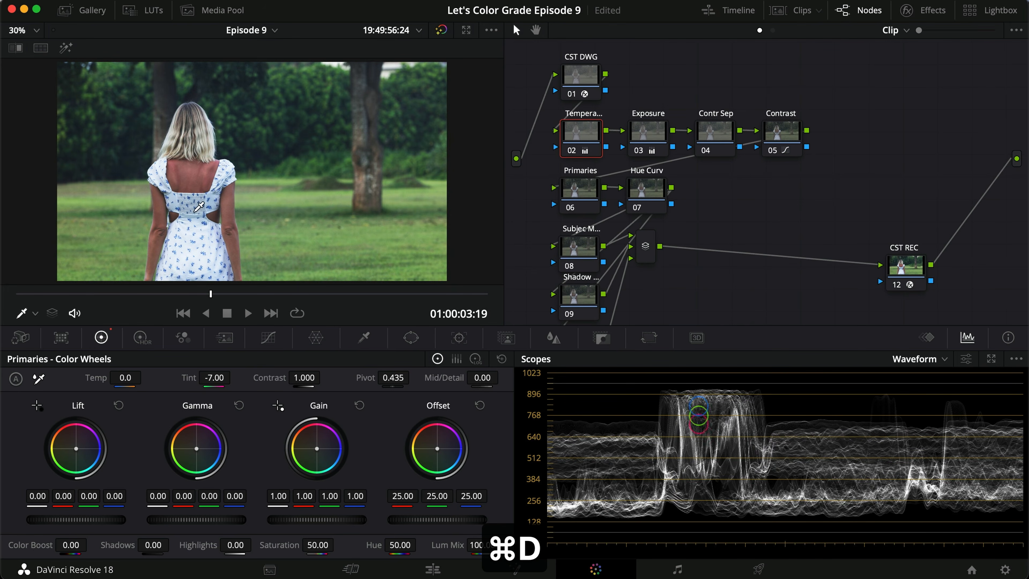
{"action": "left_click_drag", "start_coordinate": [134, 377], "coordinate": [138, 375]}
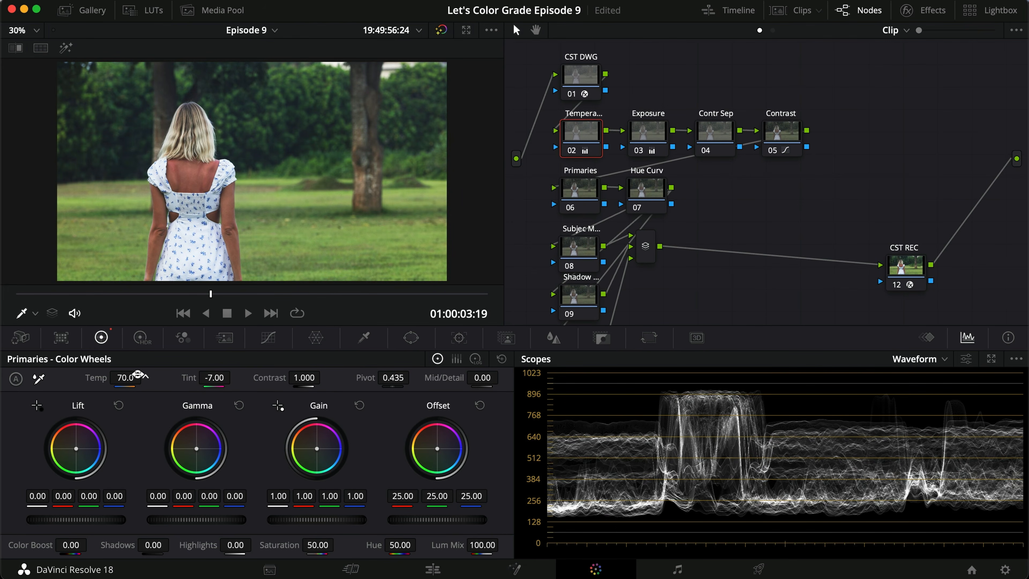
{"action": "key", "text": "super+d"}
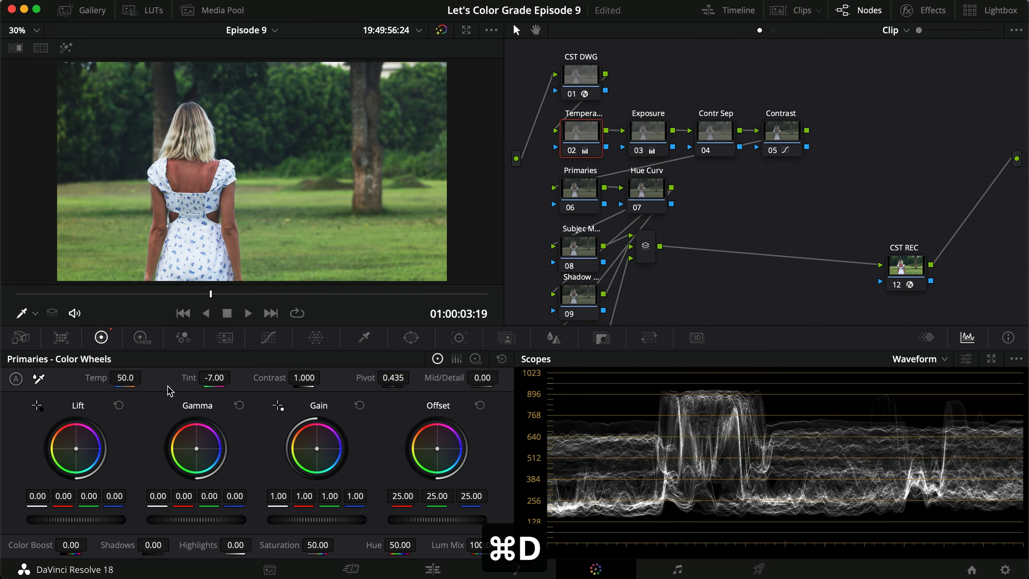
{"action": "key", "text": "super+f"}
{"action": "key", "text": "super+d"}
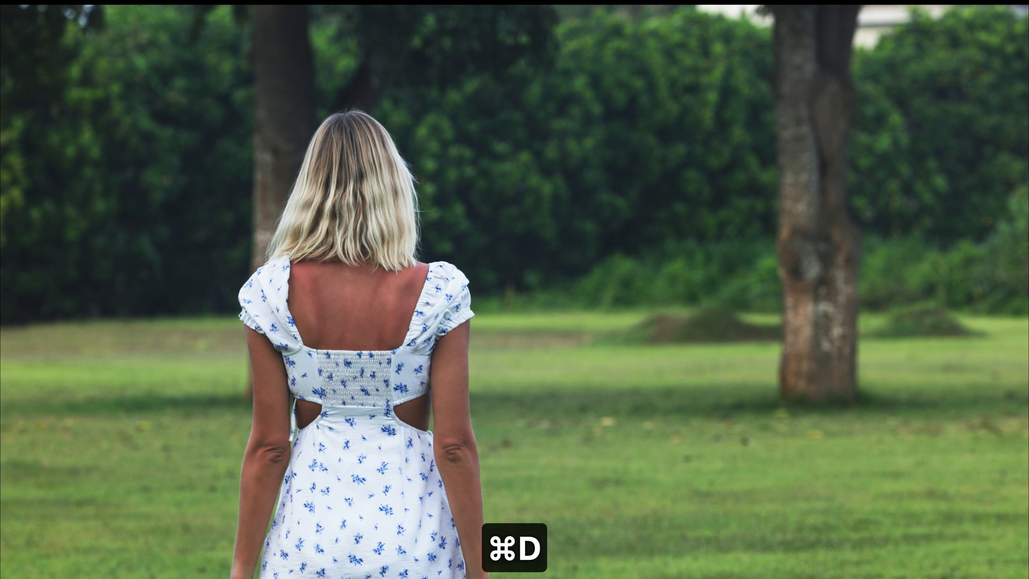
{"action": "key", "text": "super+f"}
{"action": "key", "text": "super+s"}
On the Contr Sep node, unlink the custom curve channels, anchor the blue curve near its lower midtones, and raise its shadows
{"action": "left_click", "coordinate": [719, 145]}
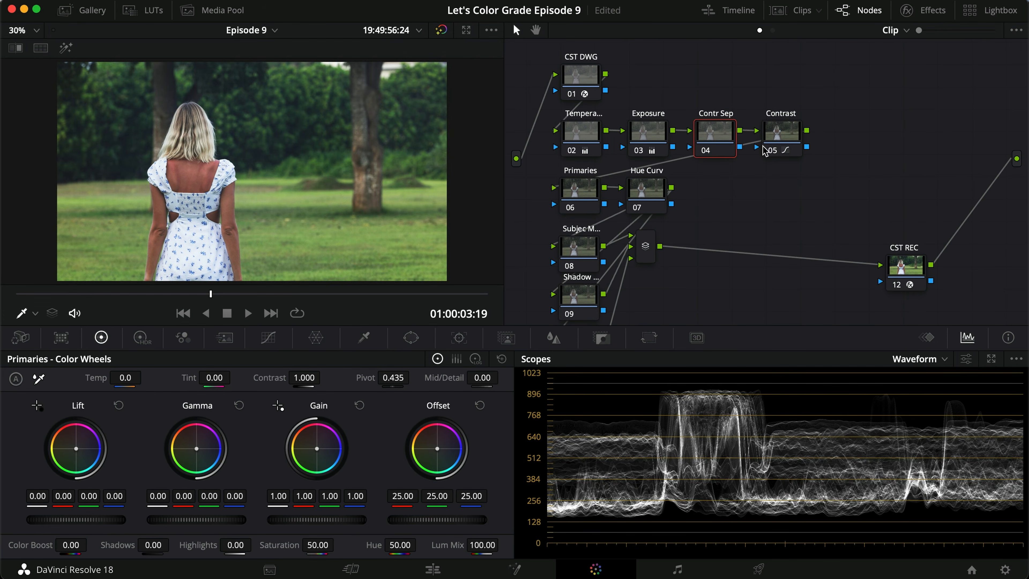
{"action": "left_click", "coordinate": [266, 343]}
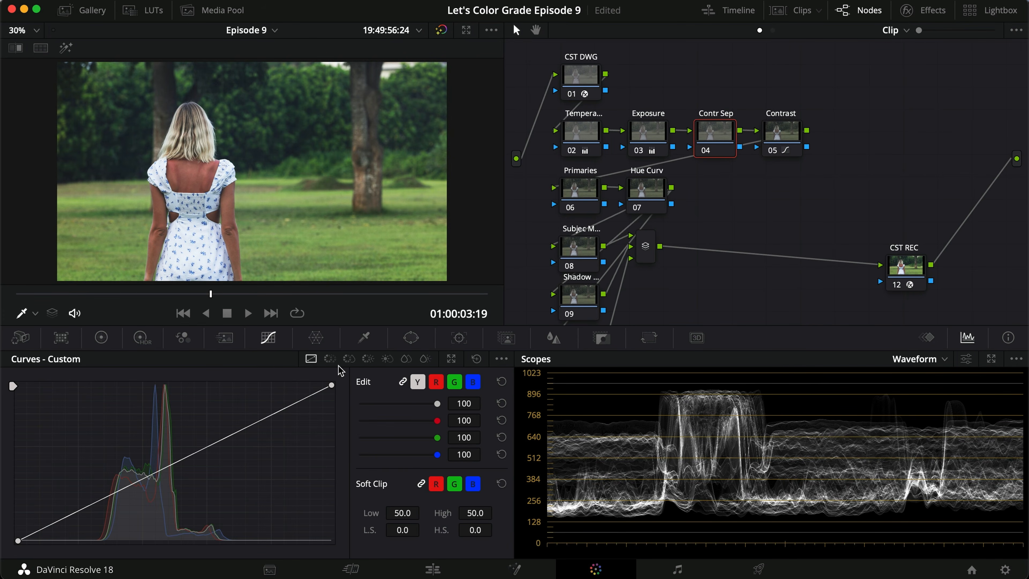
{"action": "left_click", "coordinate": [403, 382]}
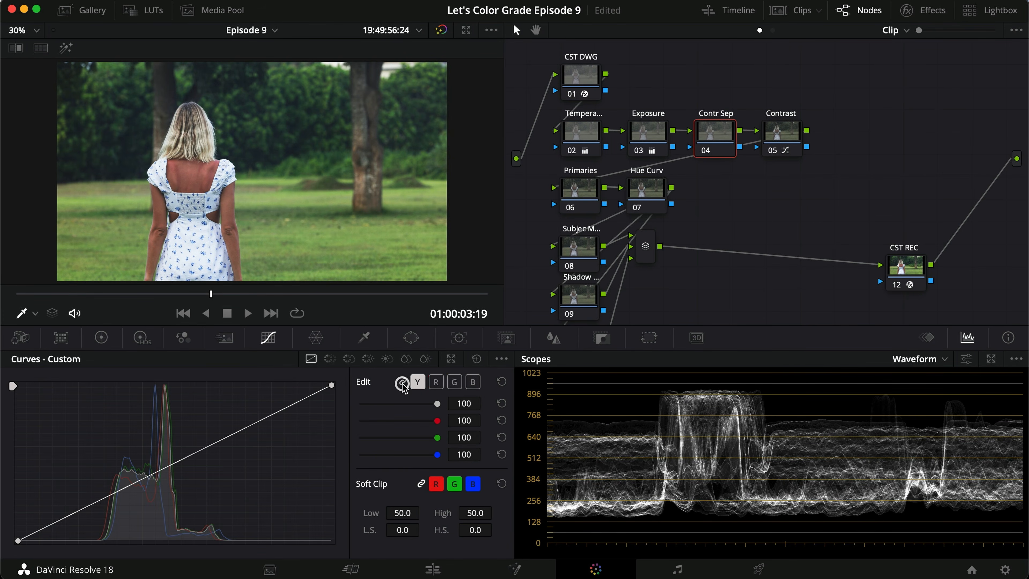
{"action": "left_click", "coordinate": [476, 382]}
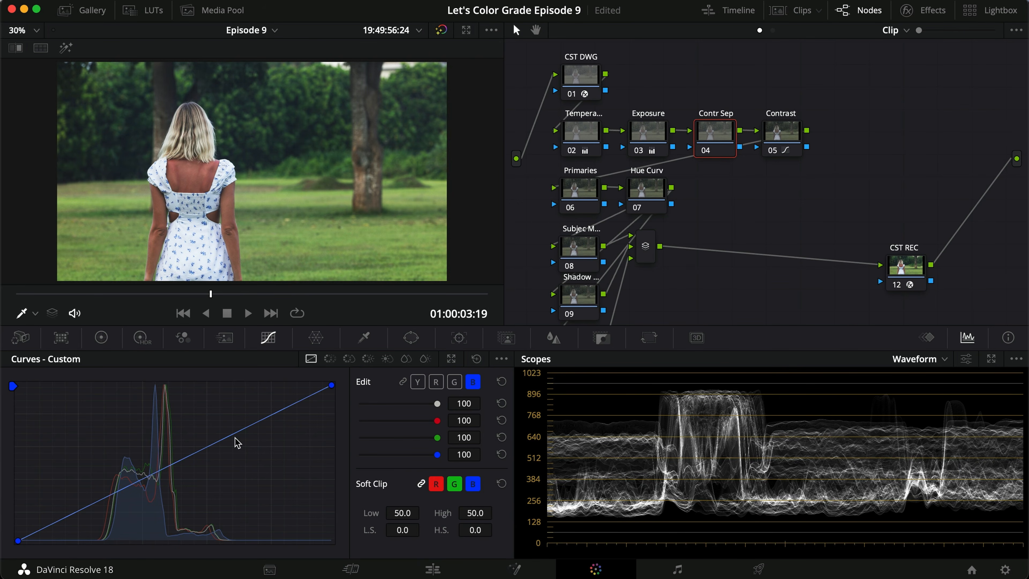
{"action": "left_click", "coordinate": [128, 486]}
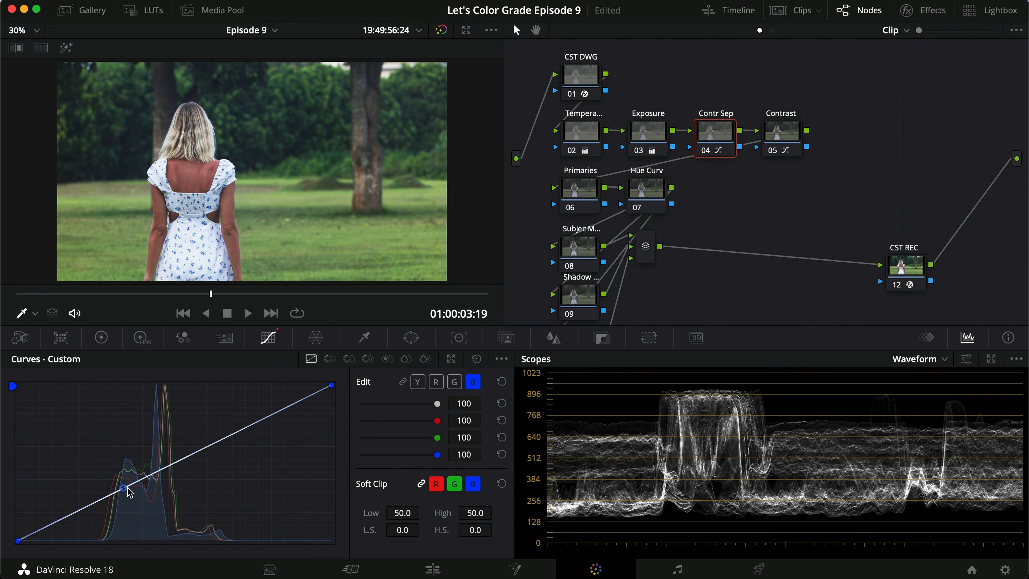
{"action": "left_click_drag", "start_coordinate": [144, 480], "coordinate": [121, 497]}
{"action": "left_click_drag", "start_coordinate": [75, 512], "coordinate": [61, 496]}
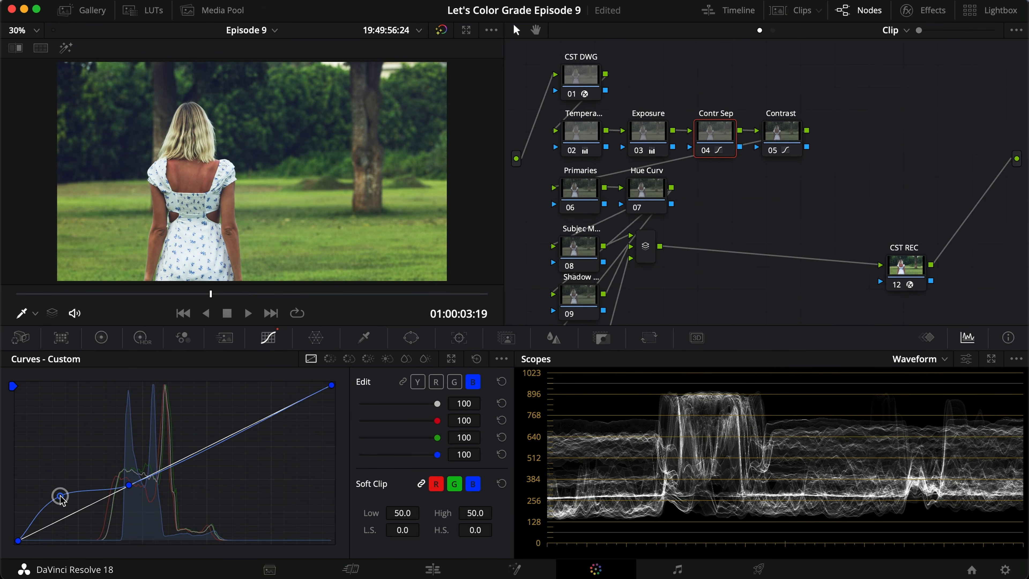
{"action": "key", "text": "super+d"}
{"action": "key", "text": "super+d"}
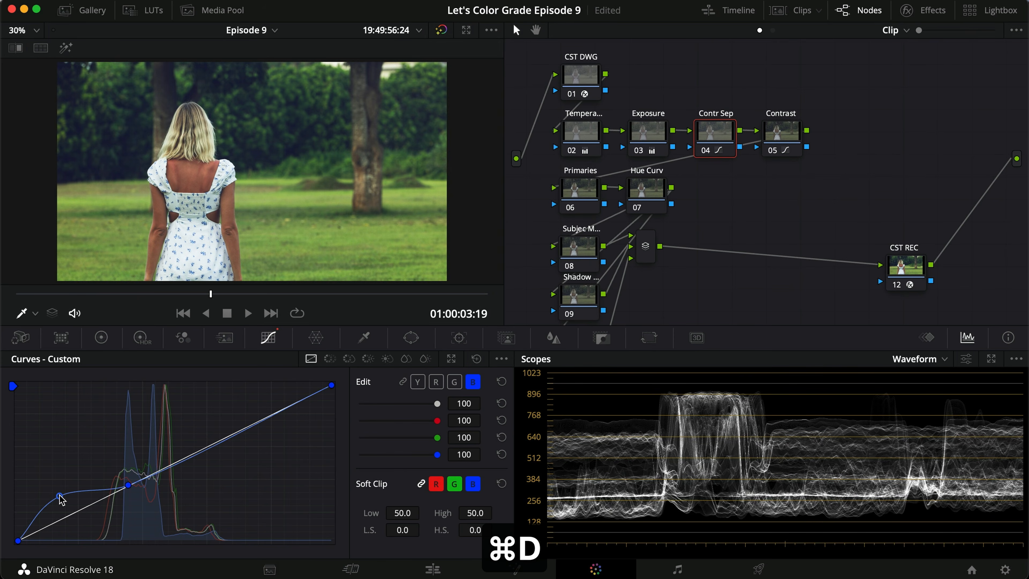
Anchor the green curve near the blue anchor point and raise its shadows slightly less than the blue ones
{"action": "left_click", "coordinate": [454, 381]}
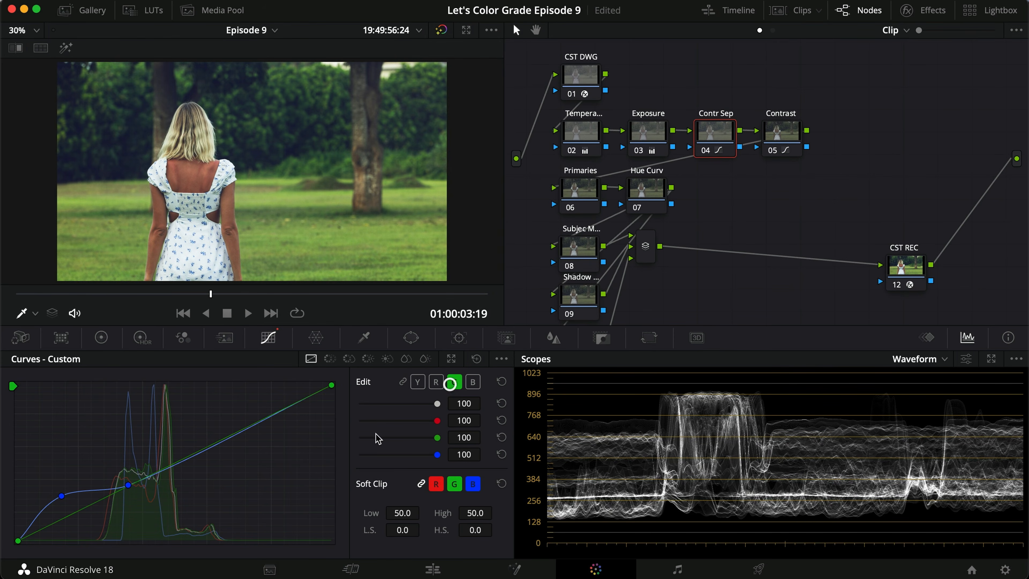
{"action": "left_click", "coordinate": [144, 477]}
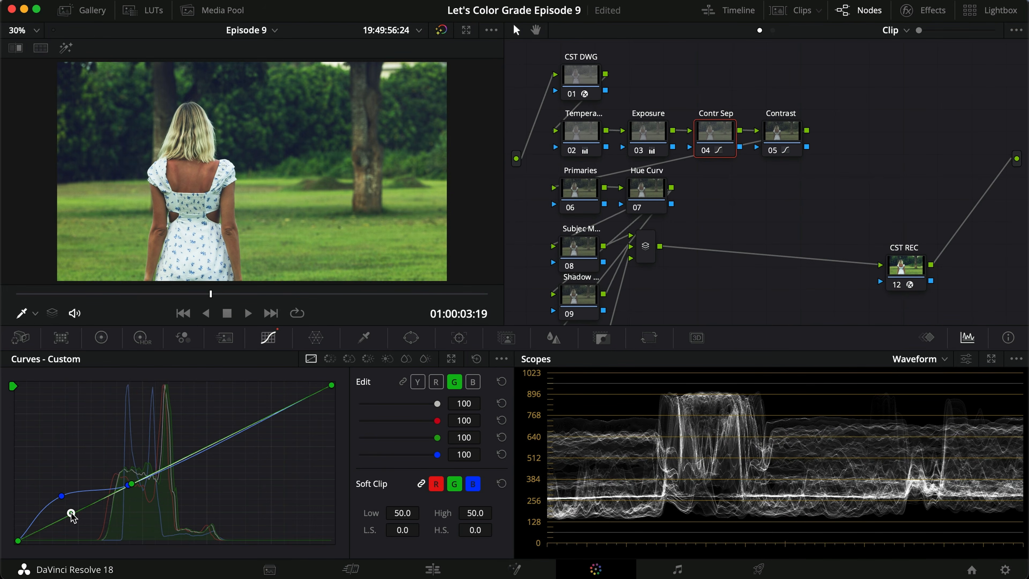
{"action": "left_click_drag", "start_coordinate": [64, 518], "coordinate": [63, 507]}
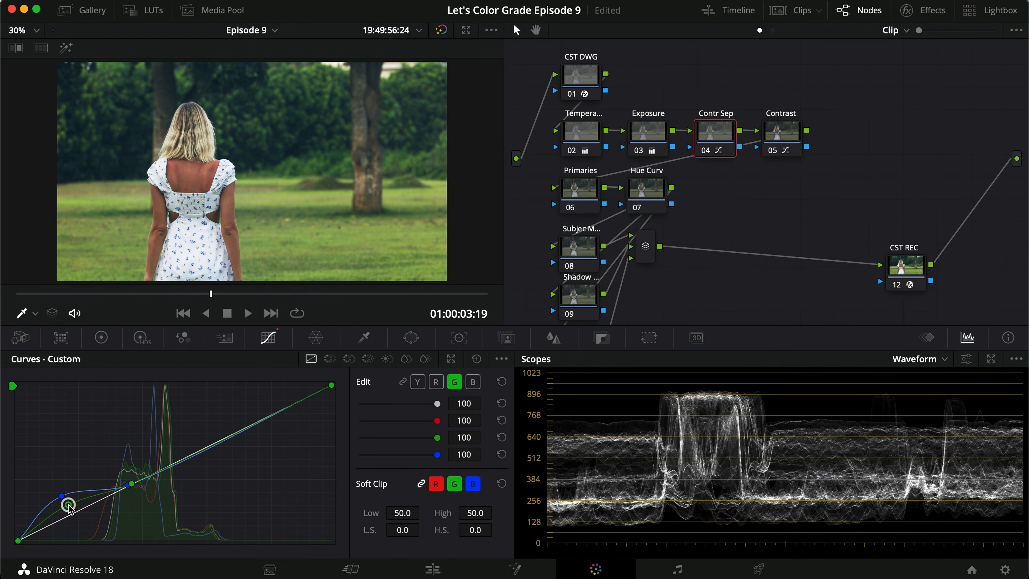
{"action": "key", "text": "super+d"}
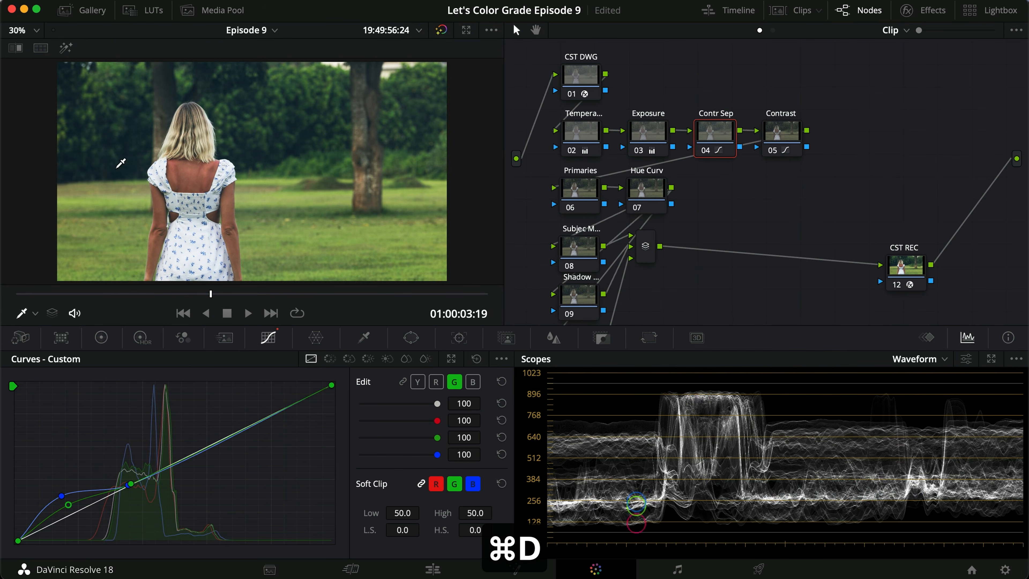
Anchor the red curve near the green anchor point and raise its upper midtones slightly to warm the highlights
{"action": "left_click", "coordinate": [436, 381]}
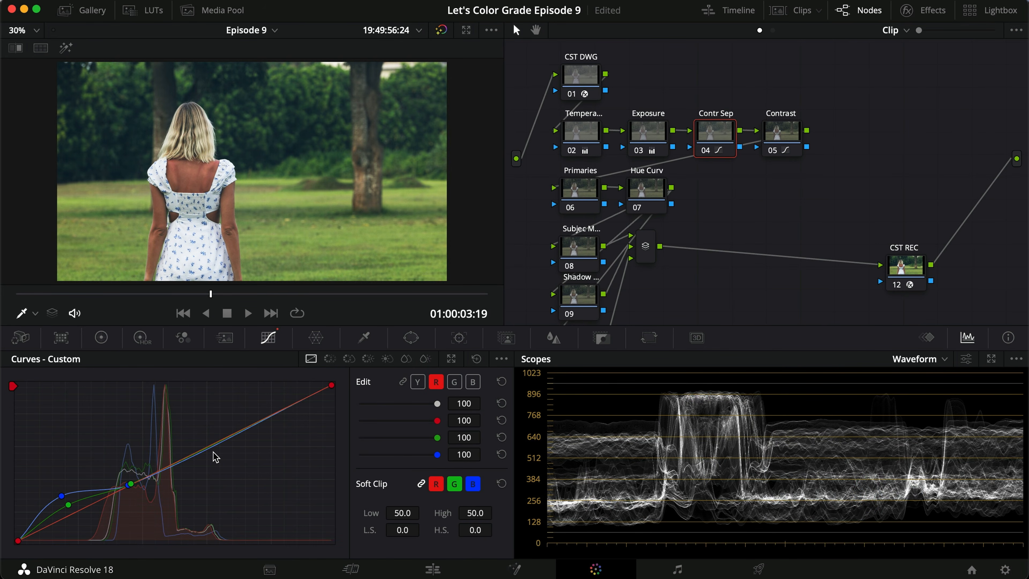
{"action": "left_click", "coordinate": [133, 485]}
{"action": "left_click_drag", "start_coordinate": [216, 449], "coordinate": [211, 441]}
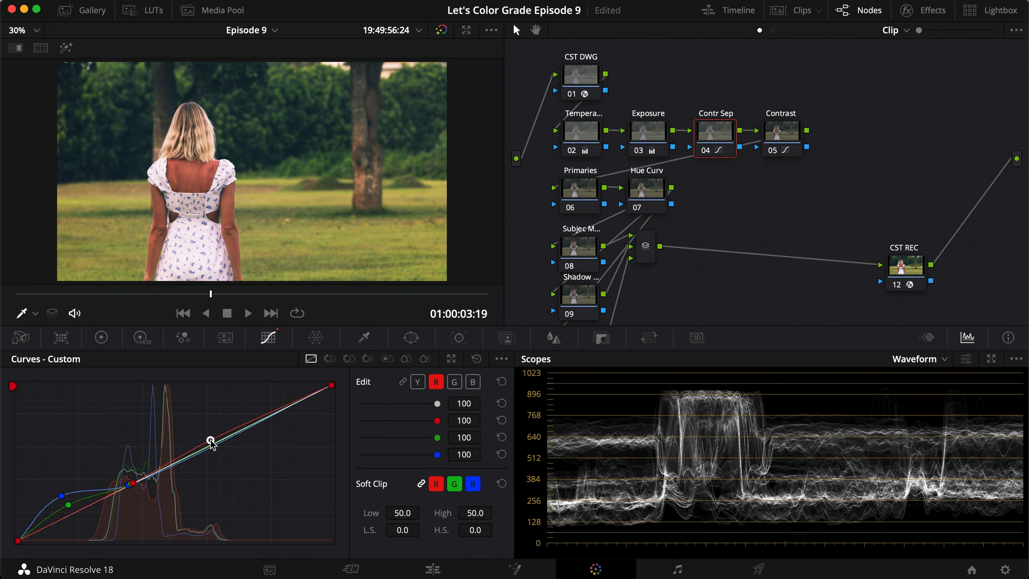
{"action": "key", "text": "super+d"}
Reduce the custom curve intensity to 60 for red, 80 for green and 80 for blue, and compare the node in full screen
{"action": "type", "text": "60"}
{"action": "key", "text": "Return"}
{"action": "left_click", "coordinate": [470, 440]}
{"action": "type", "text": "80"}
{"action": "key", "text": "Return"}
{"action": "left_click", "coordinate": [468, 454]}
{"action": "type", "text": "80"}
{"action": "key", "text": "Return"}
{"action": "key", "text": "super+f"}
{"action": "key", "text": "super+d"}
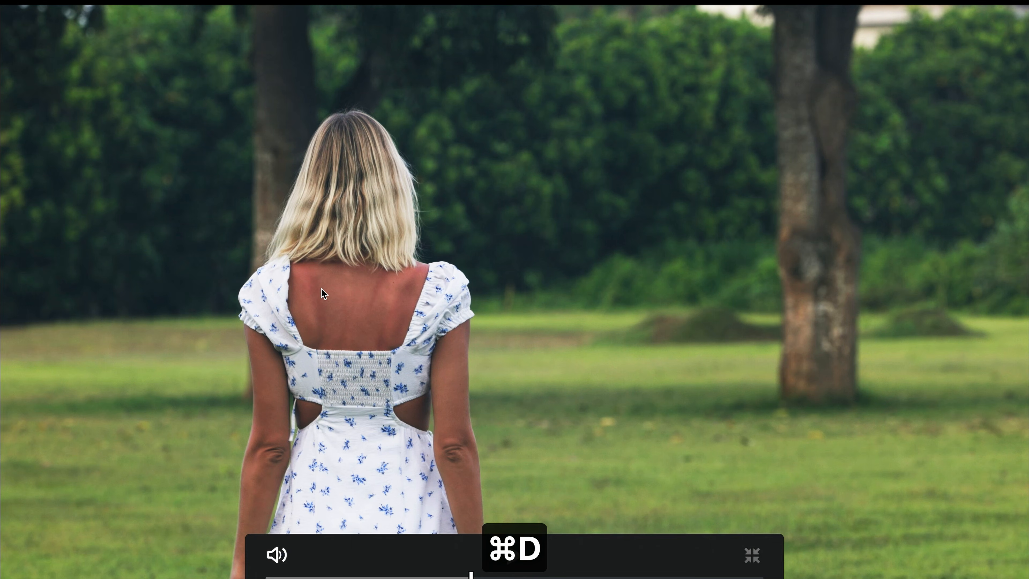
{"action": "key", "text": "super+f"}
Set the temperature node's Tint to -5.00, compare the node off and on in full screen, and save
{"action": "left_click", "coordinate": [572, 136]}
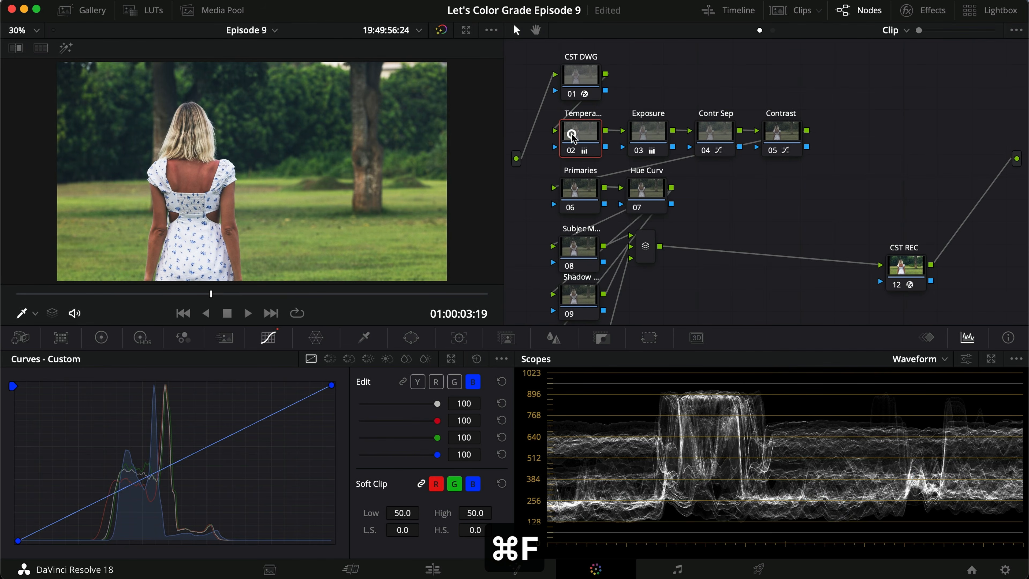
{"action": "key", "text": "super+d"}
{"action": "key", "text": "super+d"}
{"action": "left_click", "coordinate": [105, 336]}
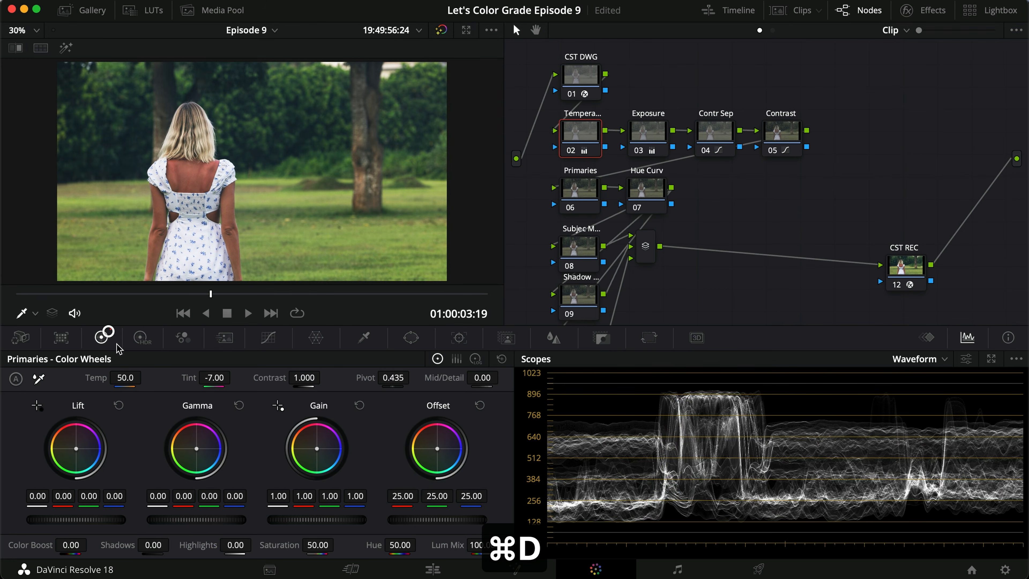
{"action": "left_click_drag", "start_coordinate": [213, 381], "coordinate": [215, 379]}
{"action": "key", "text": "super+d"}
{"action": "key", "text": "super+d"}
{"action": "key", "text": "super+d"}
{"action": "key", "text": "super+f"}
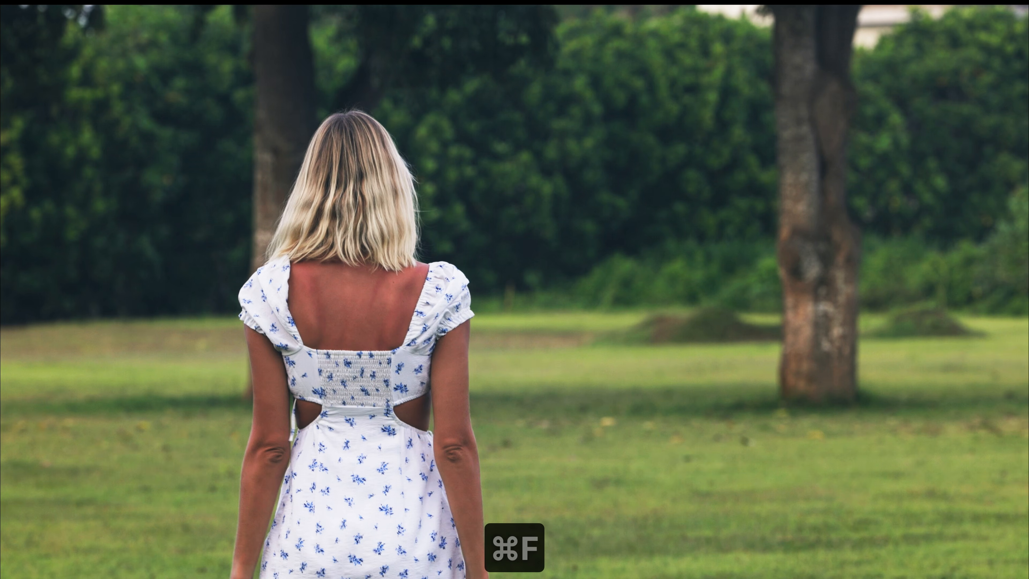
{"action": "key", "text": "super+d"}
{"action": "key", "text": "super+f"}
{"action": "key", "text": "super+s"}
Select nodes 02 through 05, toggle them off and on together to compare the grade, and view the image in full screen
{"action": "left_click_drag", "start_coordinate": [838, 134], "coordinate": [582, 140]}
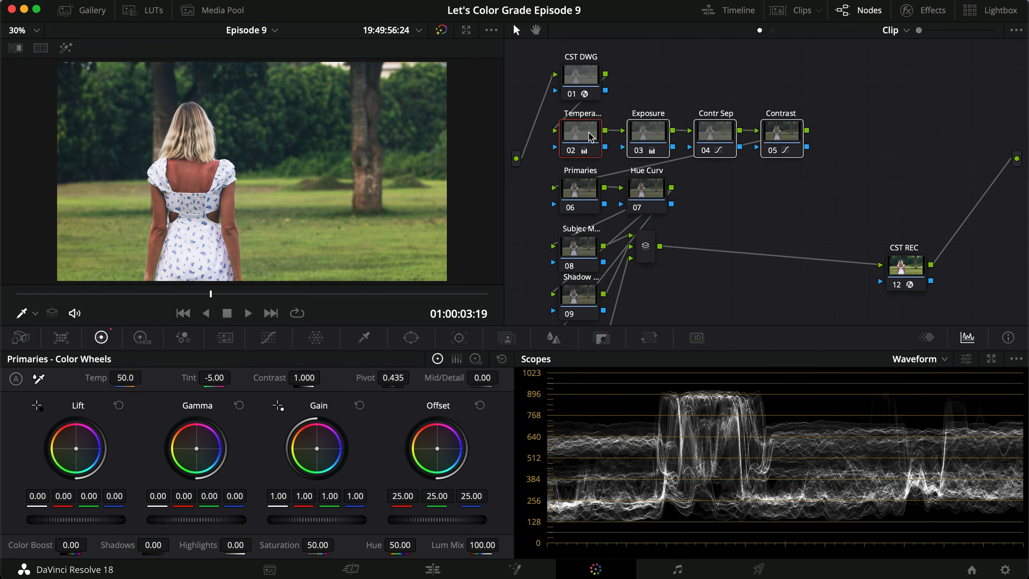
{"action": "key", "text": "super+d"}
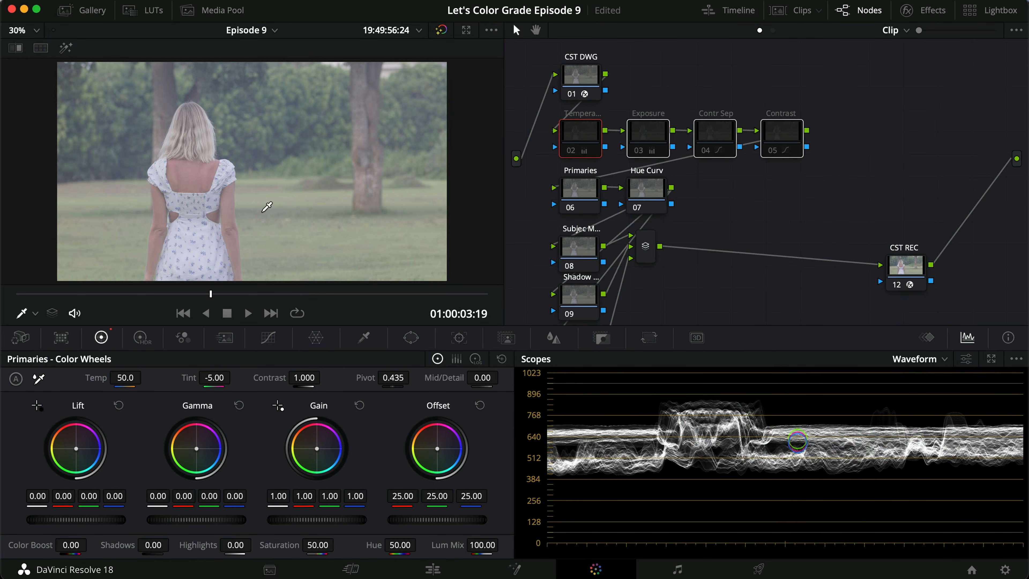
{"action": "key", "text": "super+d"}
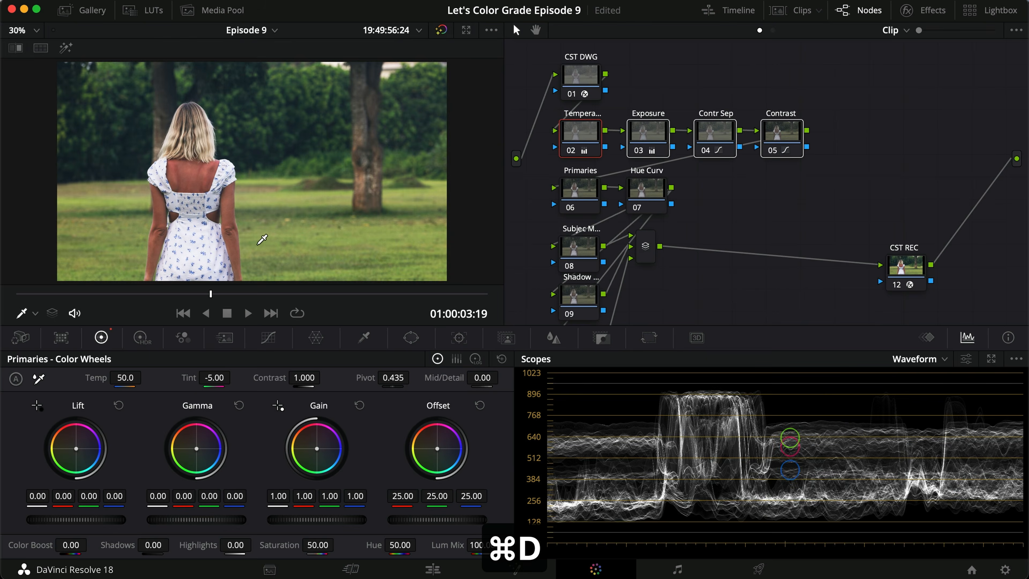
{"action": "key", "text": "super+f"}
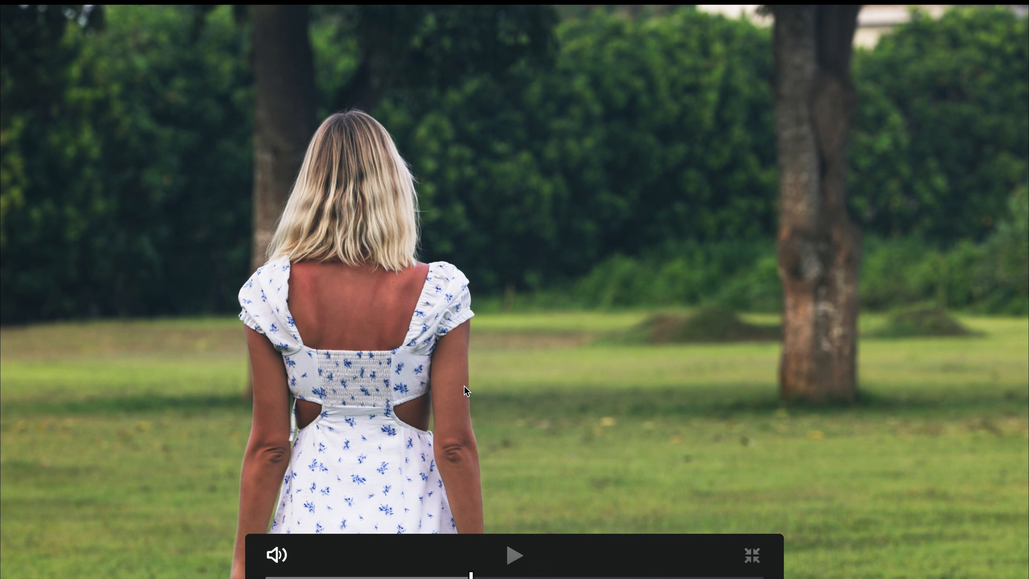
{"action": "key", "text": "super+f"}
Toggle only the Contr Sep node off and on repeatedly, including in full screen, to examine its effect, and save the project
{"action": "left_click", "coordinate": [715, 132]}
{"action": "key", "text": "super+d"}
{"action": "key", "text": "super+d"}
{"action": "key", "text": "super+d"}
{"action": "key", "text": "super+d"}
{"action": "key", "text": "super+f"}
{"action": "key", "text": "super+d"}
{"action": "key", "text": "super+d"}
{"action": "key", "text": "super+d"}
{"action": "key", "text": "super+d"}
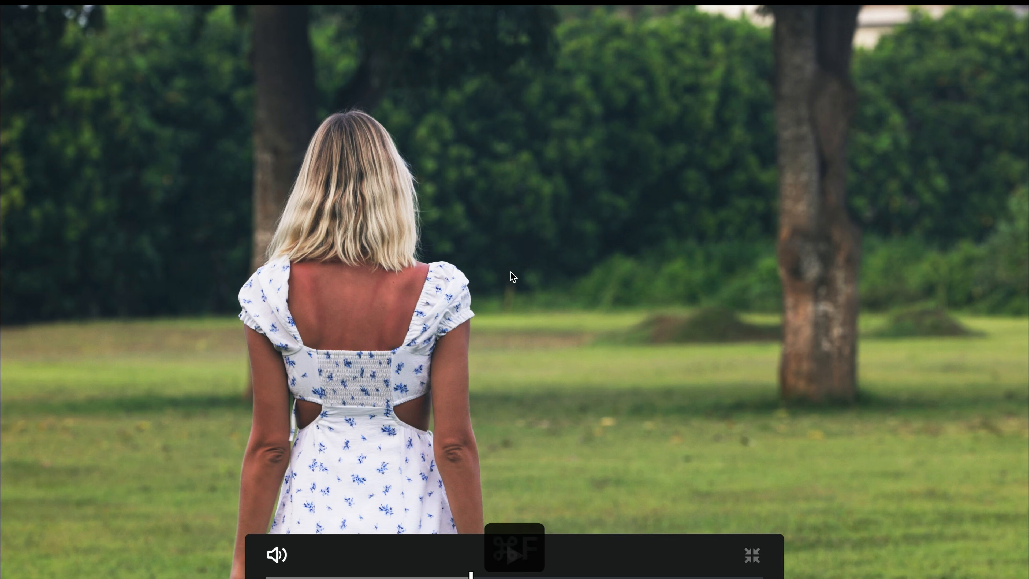
{"action": "key", "text": "super+f"}
{"action": "key", "text": "super+s"}
On the Primaries node, set Lift to red -0.01, green 0.02 and blue 0.02, compare it off and on, and save
{"action": "left_click", "coordinate": [583, 189]}
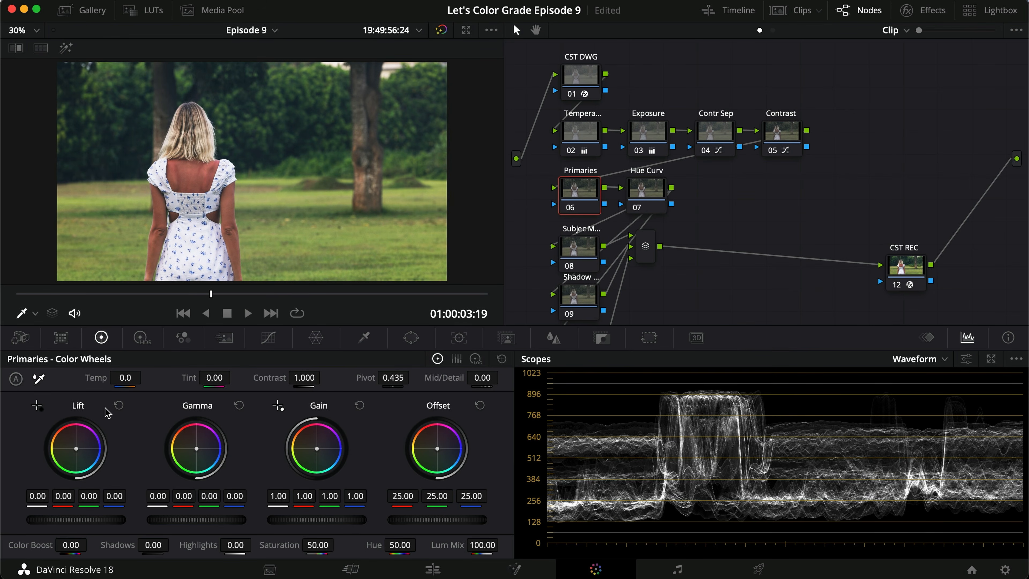
{"action": "left_click_drag", "start_coordinate": [121, 491], "coordinate": [58, 501]}
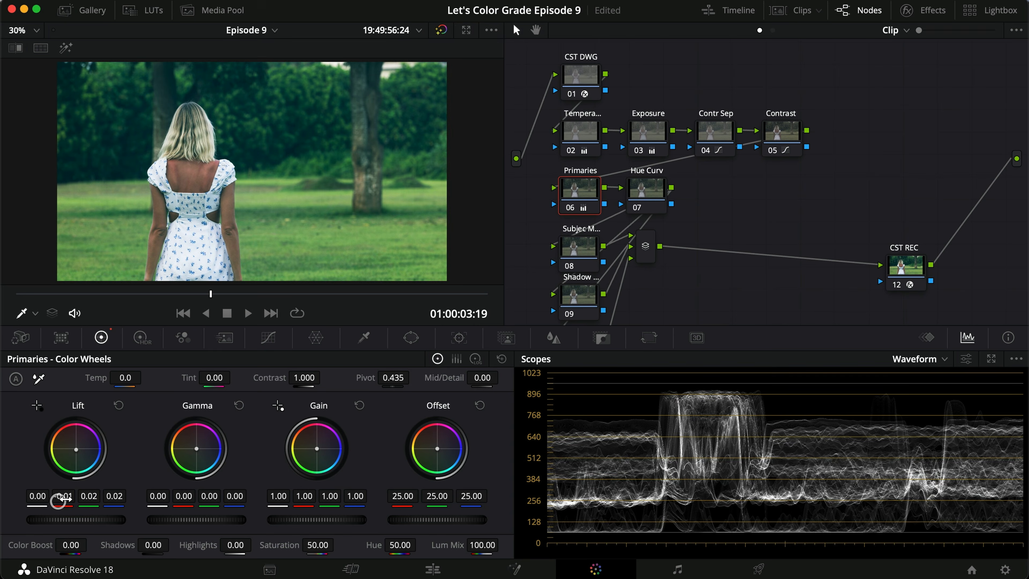
{"action": "key", "text": "super+d"}
{"action": "key", "text": "super+d"}
{"action": "key", "text": "super+s"}
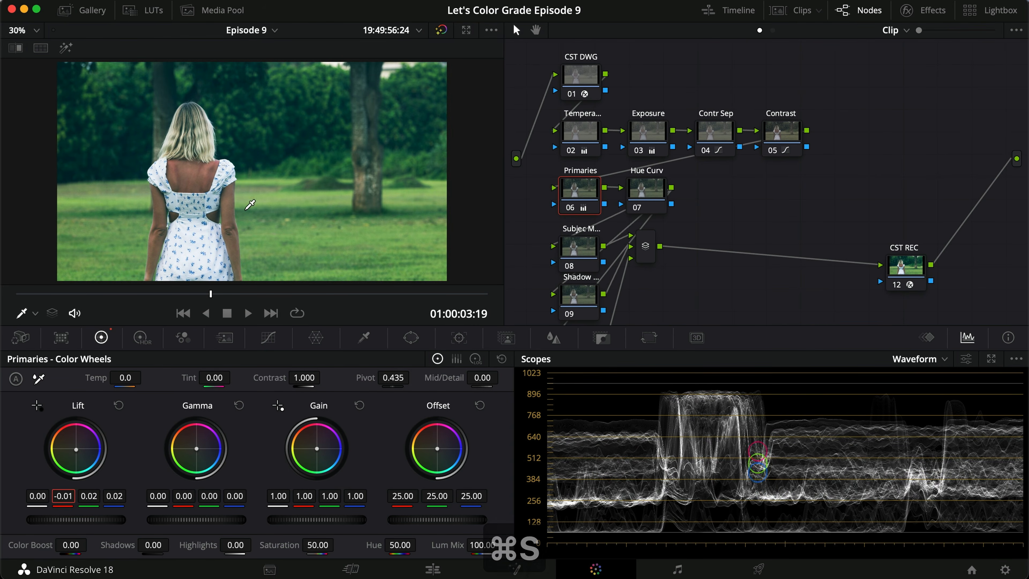
Set the Primaries node's Gamma to red 0.01, green -0.02 and blue -0.02, and compare the node off and on
{"action": "mouse_move", "coordinate": [186, 496]}
{"action": "left_mouse_down"}
{"action": "mouse_move", "coordinate": [202, 494]}
{"action": "mouse_move", "coordinate": [167, 497]}
{"action": "left_mouse_up"}
{"action": "left_click_drag", "start_coordinate": [247, 499], "coordinate": [203, 496]}
{"action": "key", "text": "super+d"}
{"action": "key", "text": "super+d"}
Toggle the Primaries node off and on repeatedly in full screen to examine its effect on the colors, and save the project
{"action": "key", "text": "super+f"}
{"action": "key", "text": "super+d"}
{"action": "key", "text": "super+d"}
{"action": "key", "text": "super+d"}
{"action": "key", "text": "super+d"}
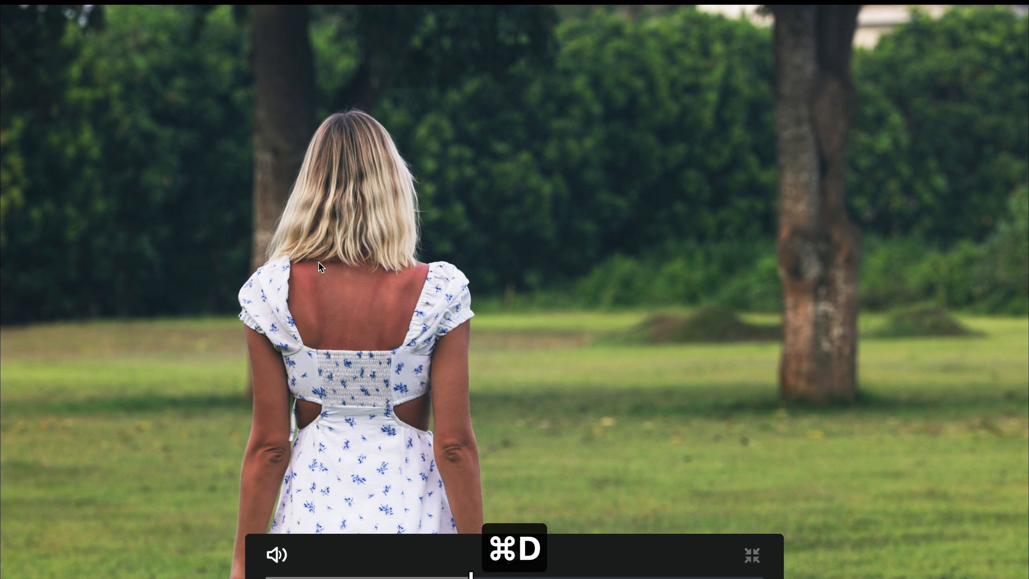
{"action": "key", "text": "super+d"}
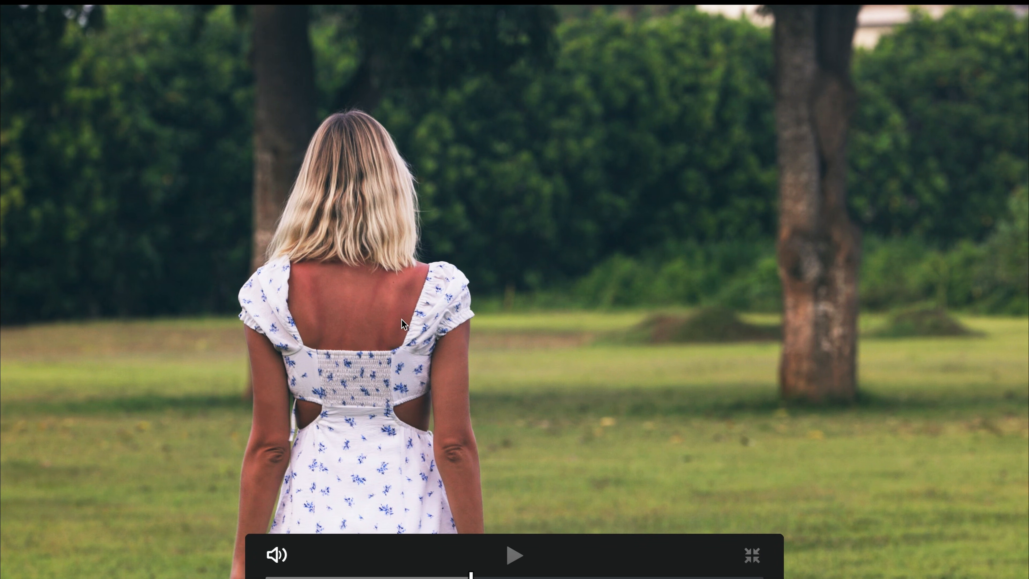
{"action": "key", "text": "super+f"}
{"action": "key", "text": "super+s"}
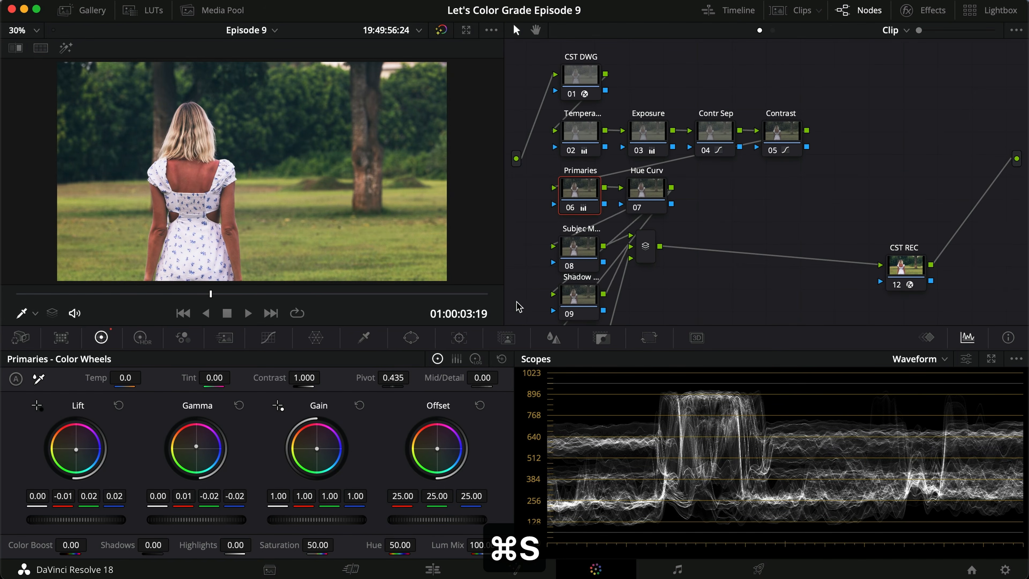
On the Hue Curv node, sample the skin on the woman's back to place anchor points on the Hue Vs Hue, Hue Vs Sat and Hue Vs Lum curves
{"action": "left_click", "coordinate": [656, 196]}
{"action": "key", "text": "super+d"}
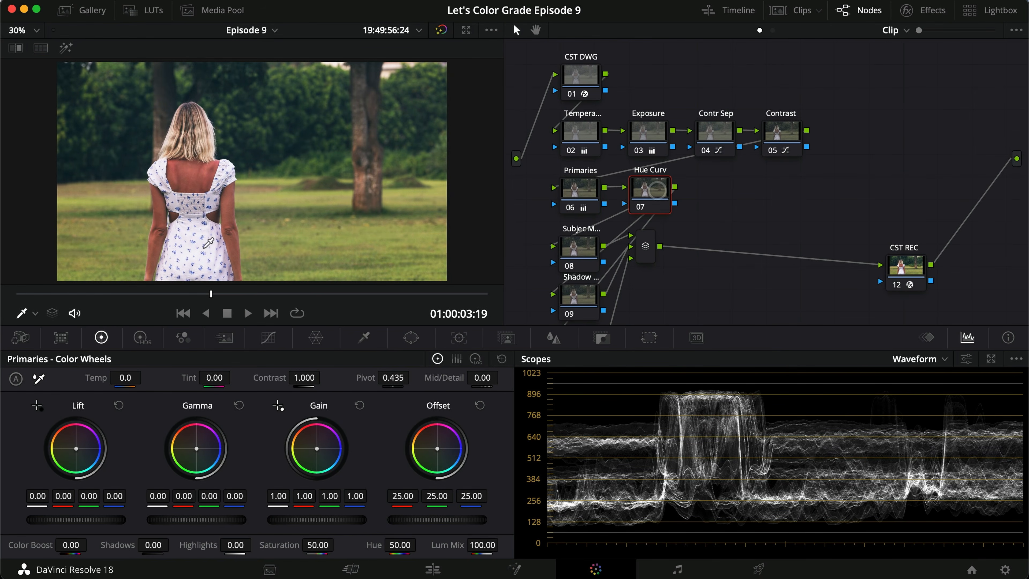
{"action": "key", "text": "super+d"}
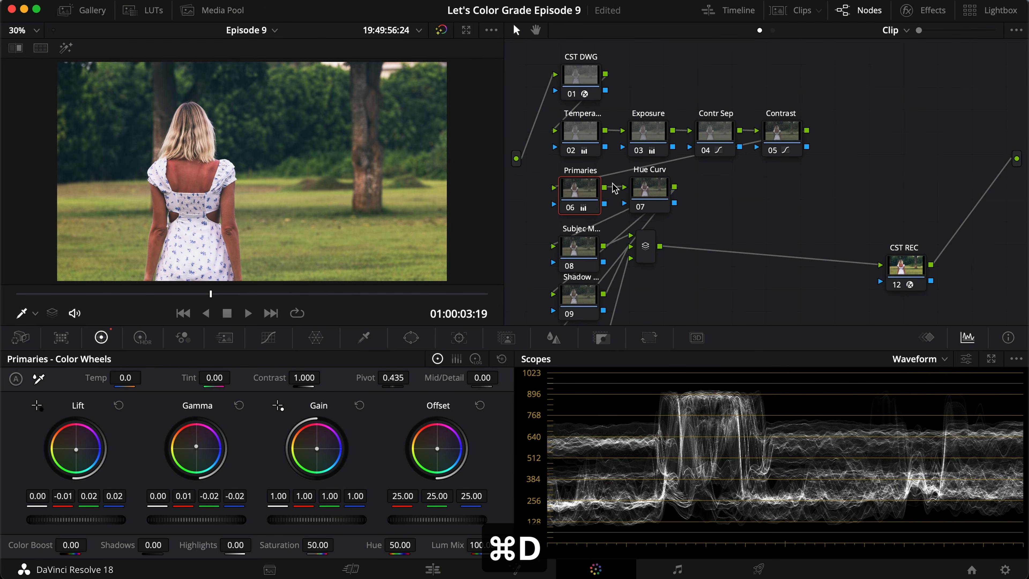
{"action": "left_click", "coordinate": [268, 337]}
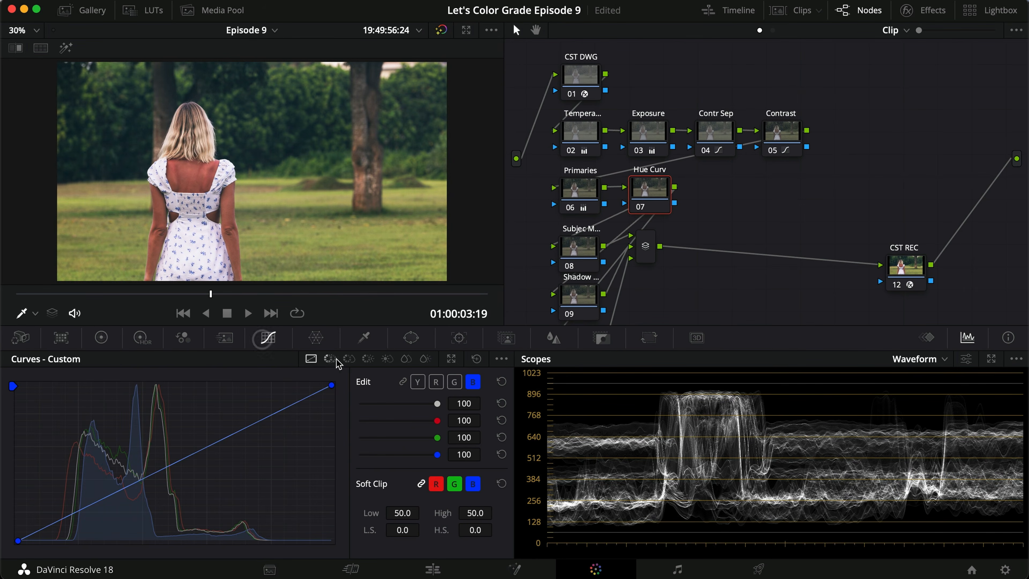
{"action": "left_click", "coordinate": [330, 359]}
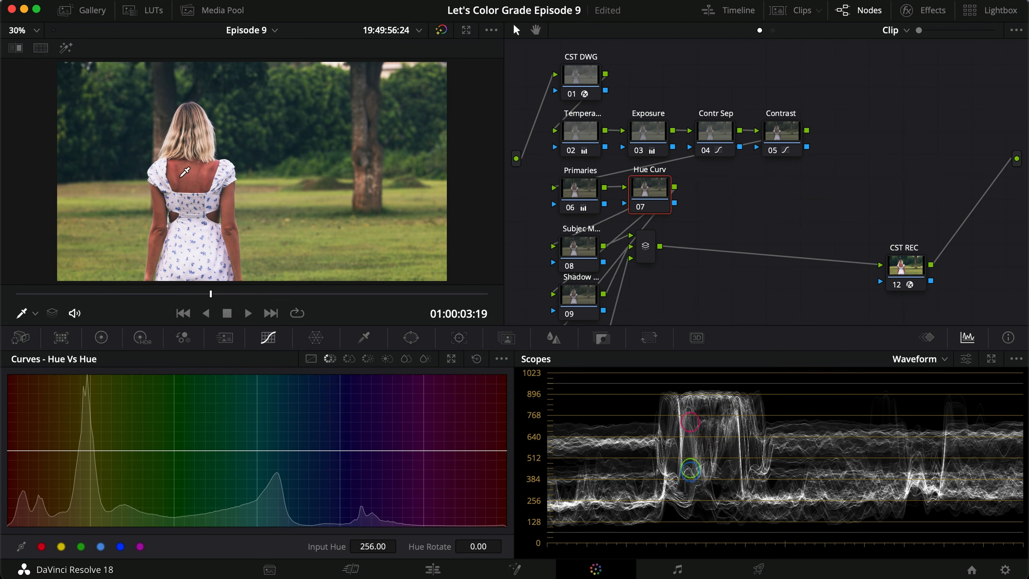
{"action": "left_click", "coordinate": [198, 174]}
{"action": "left_click", "coordinate": [348, 358]}
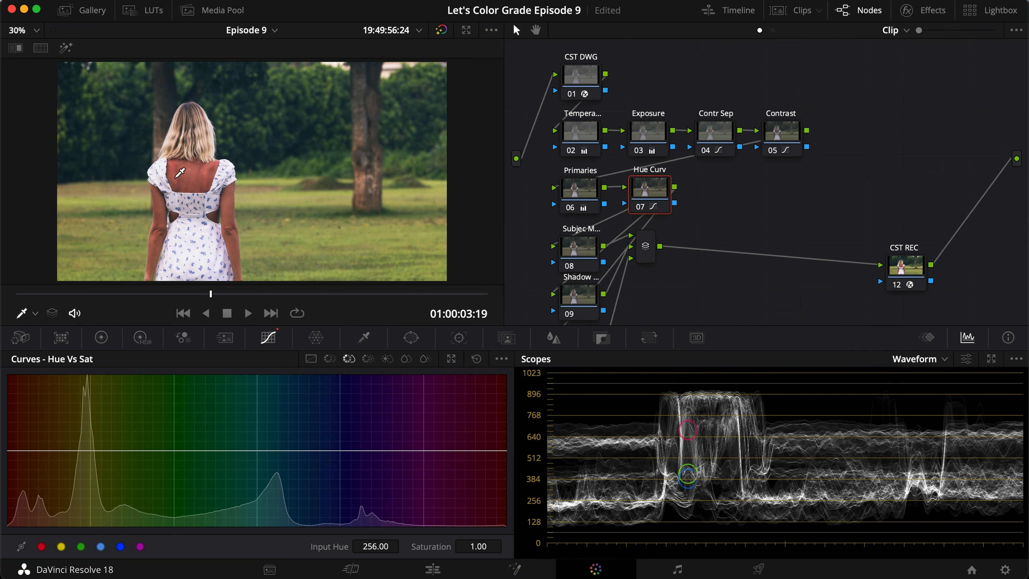
{"action": "left_click", "coordinate": [367, 358]}
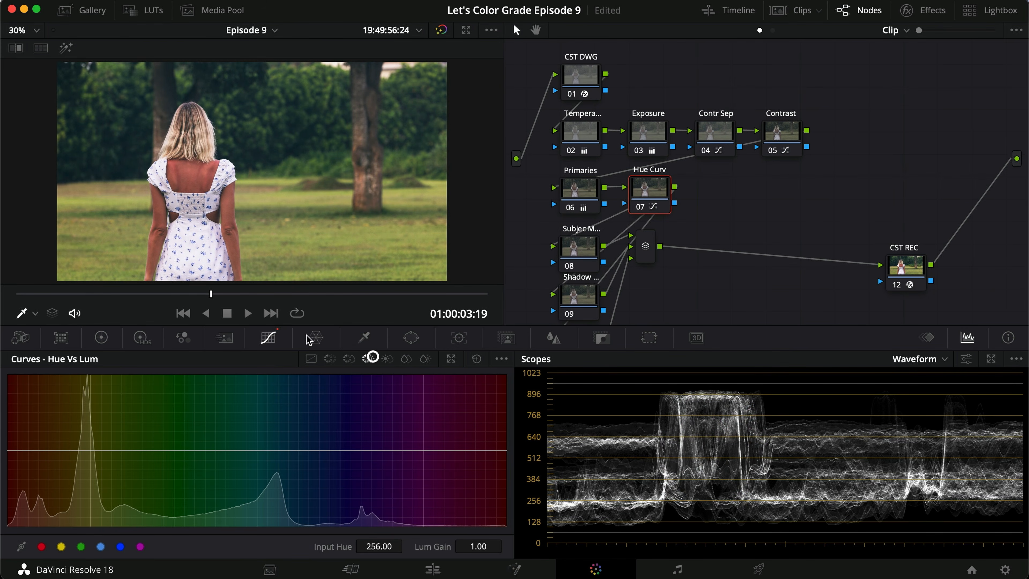
{"action": "left_click", "coordinate": [200, 178]}
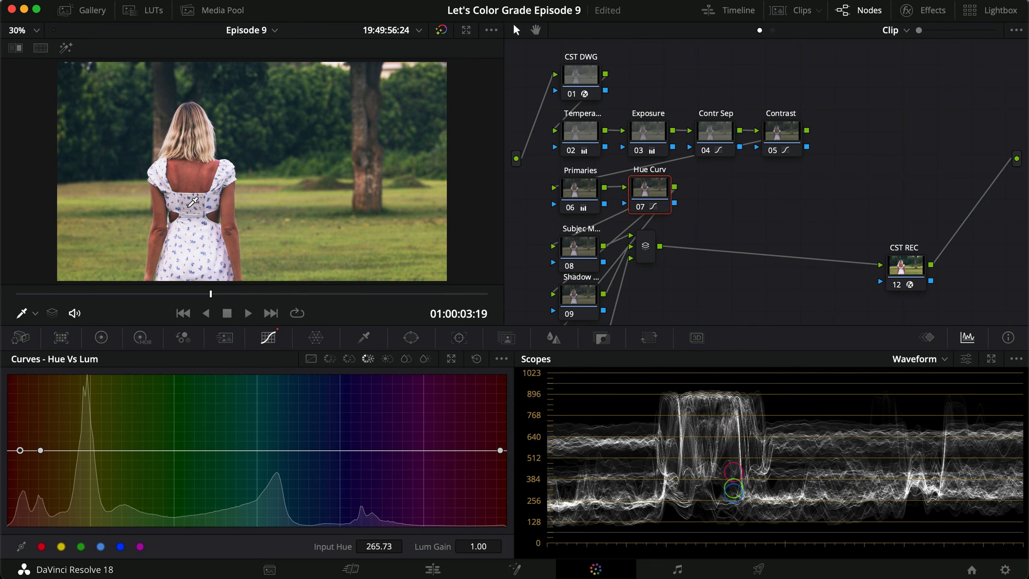
On the Hue Vs Hue curve, anchor the green range and set the yellow-green point to Input Hue 336.33 with Hue Rotate -23.20
{"action": "left_click", "coordinate": [329, 360]}
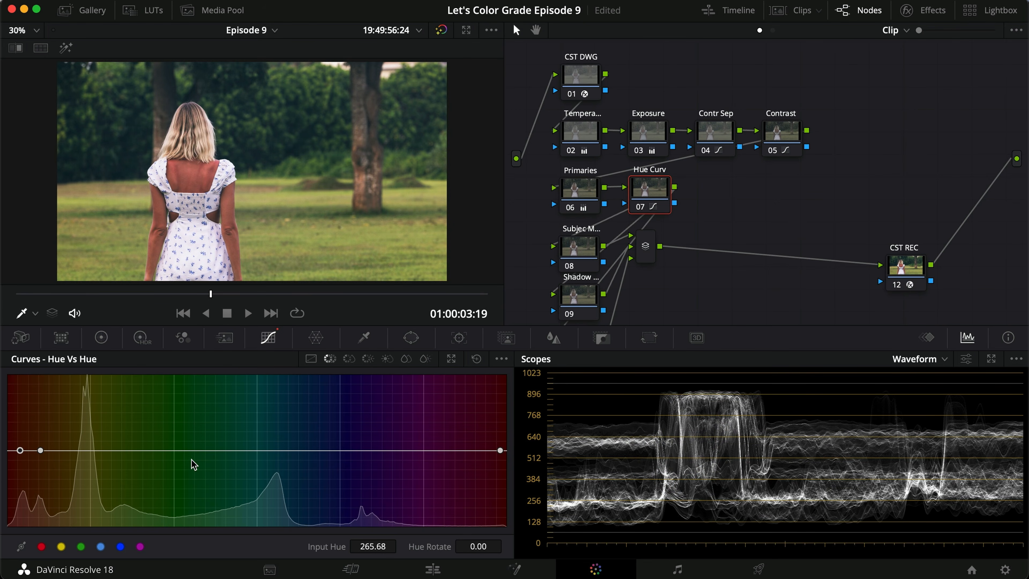
{"action": "mouse_move", "coordinate": [149, 451]}
{"action": "left_mouse_down"}
{"action": "mouse_move", "coordinate": [147, 480]}
{"action": "mouse_move", "coordinate": [151, 415]}
{"action": "mouse_move", "coordinate": [150, 515]}
{"action": "mouse_move", "coordinate": [148, 411]}
{"action": "mouse_move", "coordinate": [155, 524]}
{"action": "mouse_move", "coordinate": [168, 392]}
{"action": "mouse_move", "coordinate": [151, 510]}
{"action": "mouse_move", "coordinate": [161, 438]}
{"action": "mouse_move", "coordinate": [158, 479]}
{"action": "mouse_move", "coordinate": [157, 451]}
{"action": "left_mouse_up"}
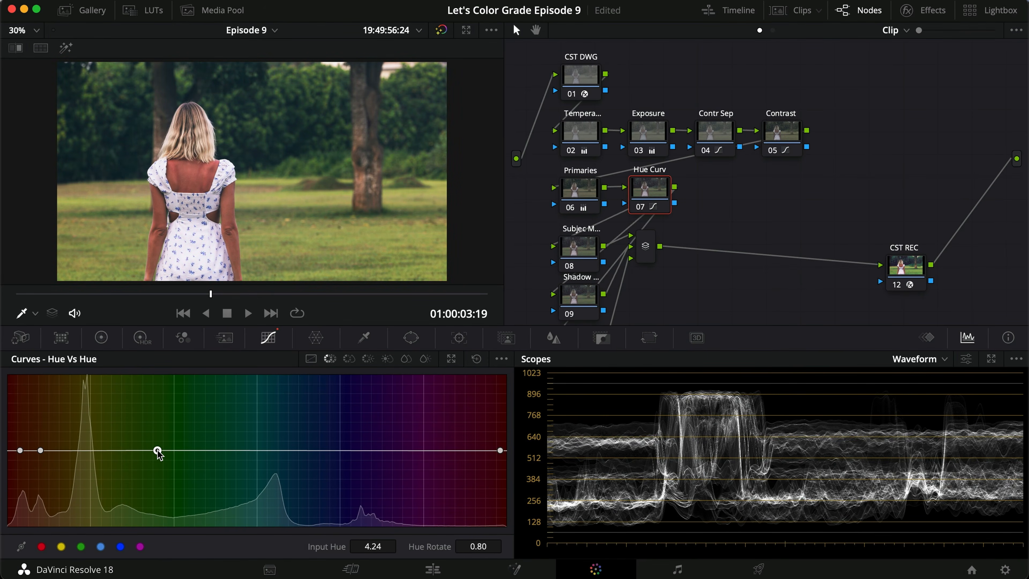
{"action": "left_click", "coordinate": [209, 451]}
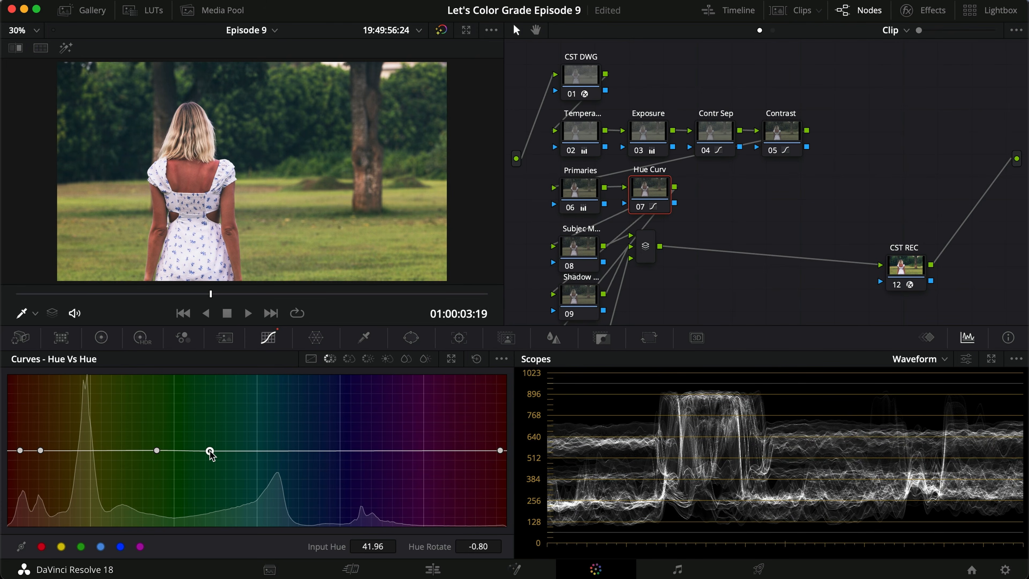
{"action": "left_click_drag", "start_coordinate": [157, 451], "coordinate": [120, 464]}
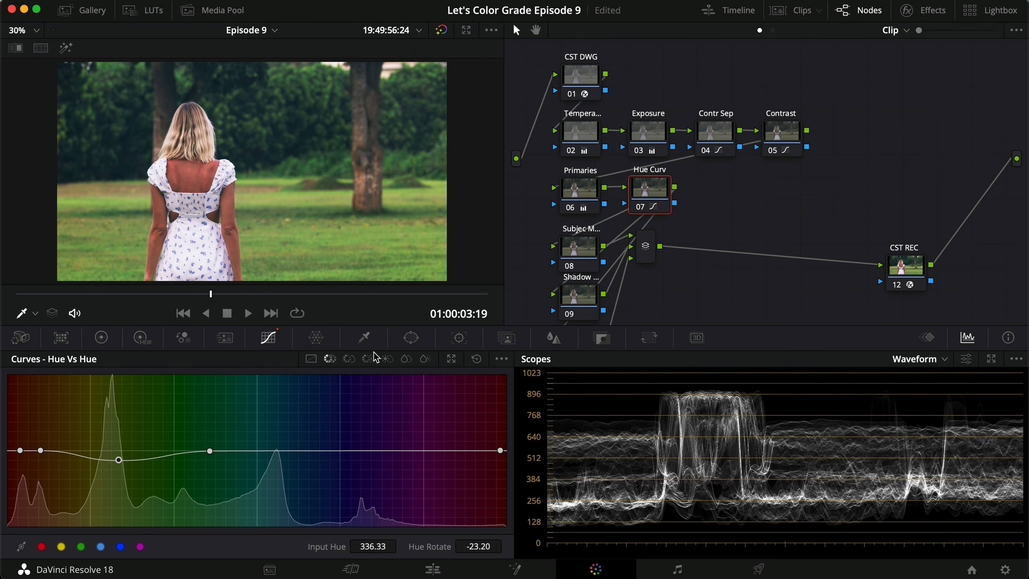
On the Hue Vs Sat curve, anchor the green range, lower yellow-green at Input Hue 335.84 to Saturation 0.81, and compare the node
{"action": "left_click", "coordinate": [343, 359]}
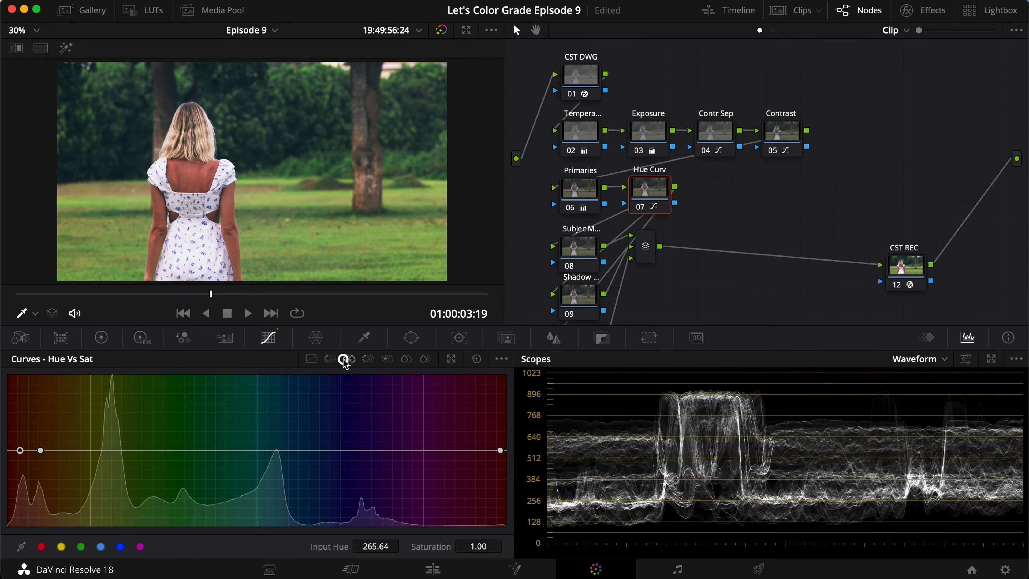
{"action": "left_click", "coordinate": [213, 450]}
{"action": "mouse_move", "coordinate": [113, 450]}
{"action": "left_mouse_down"}
{"action": "mouse_move", "coordinate": [116, 480]}
{"action": "mouse_move", "coordinate": [118, 467]}
{"action": "left_mouse_up"}
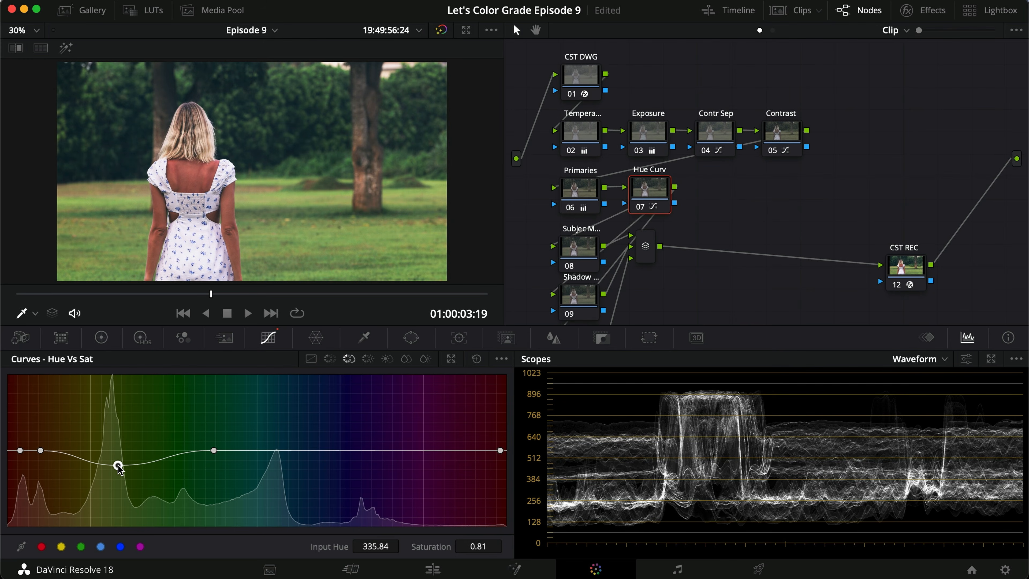
{"action": "key", "text": "super+d"}
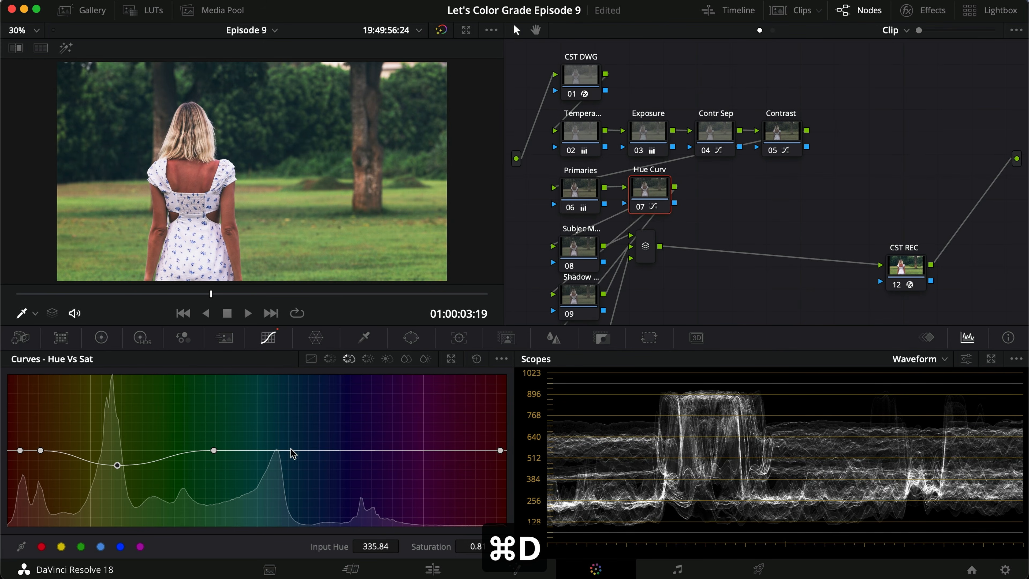
Extend the Hue Vs Sat reduction into the cyan range with Saturation 0.77 at Input Hue 77.71, and anchor the curve in the blues
{"action": "scroll", "coordinate": [170, 227], "scroll_direction": "up", "scroll_amount": 4}
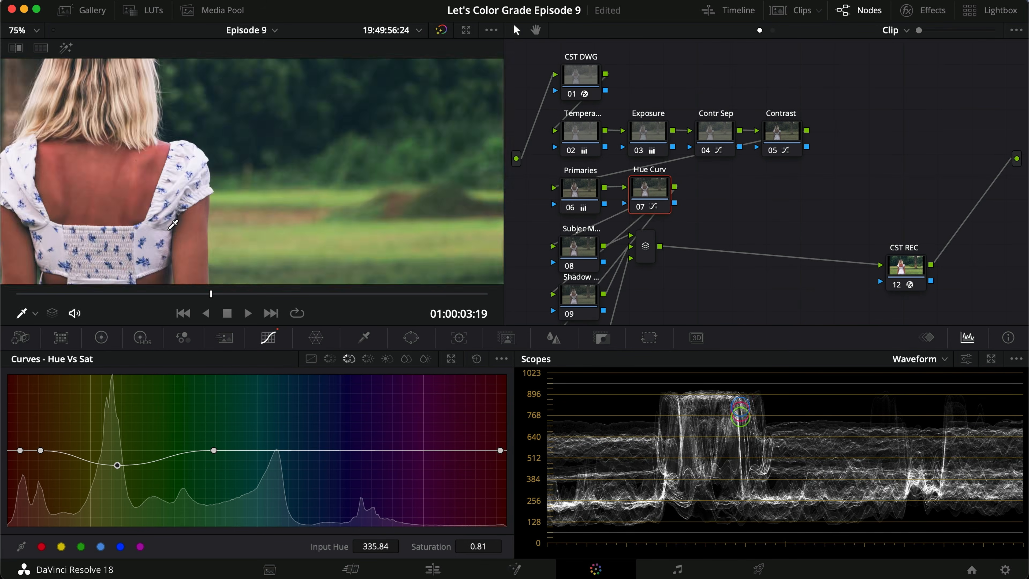
{"action": "scroll", "coordinate": [127, 242], "scroll_direction": "up", "scroll_amount": 1}
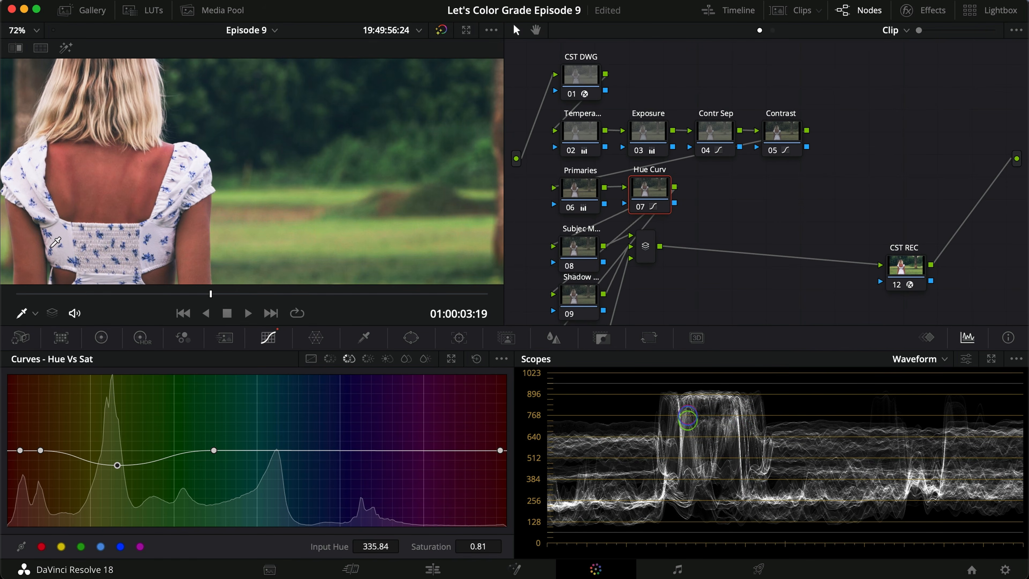
{"action": "left_click_drag", "start_coordinate": [214, 450], "coordinate": [262, 467]}
{"action": "left_click_drag", "start_coordinate": [358, 464], "coordinate": [353, 450]}
{"action": "left_click_drag", "start_coordinate": [262, 472], "coordinate": [260, 472]}
Toggle the Hue Curv node off and on repeatedly, close up and on the whole frame, to examine the changed greens
{"action": "key", "text": "super+d"}
{"action": "key", "text": "super+d"}
{"action": "key", "text": "super+d"}
{"action": "key", "text": "super+d"}
{"action": "scroll", "coordinate": [92, 212], "scroll_direction": "down", "scroll_amount": 5}
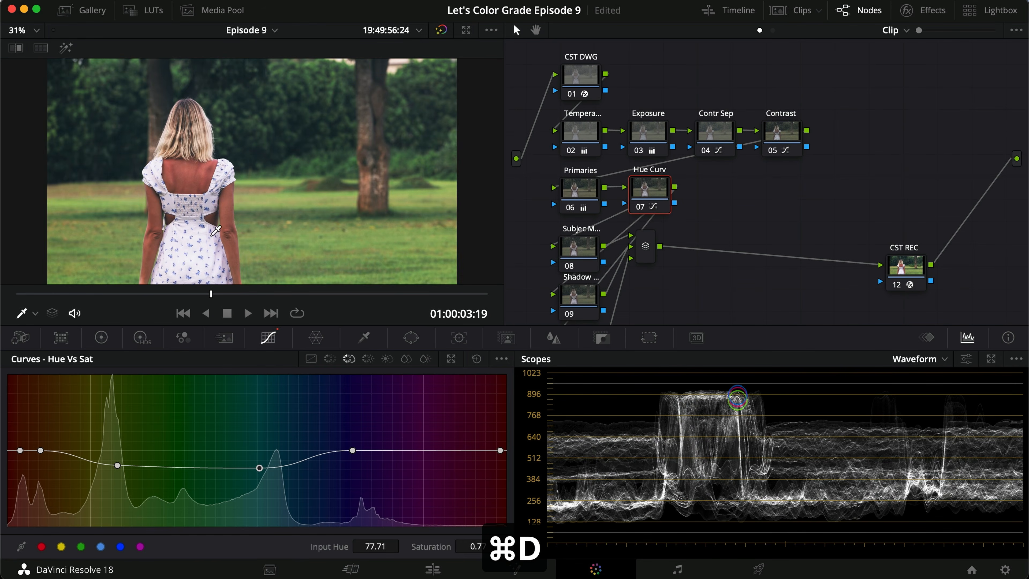
{"action": "scroll", "coordinate": [203, 243], "scroll_direction": "down", "scroll_amount": 4}
{"action": "scroll", "coordinate": [187, 255], "scroll_direction": "up", "scroll_amount": 4}
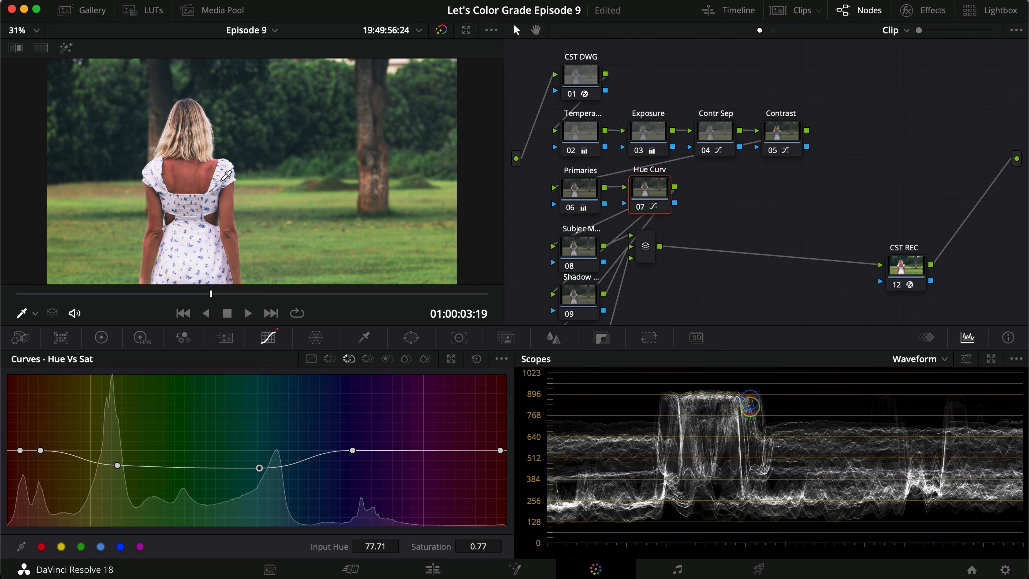
{"action": "key", "text": "super+d"}
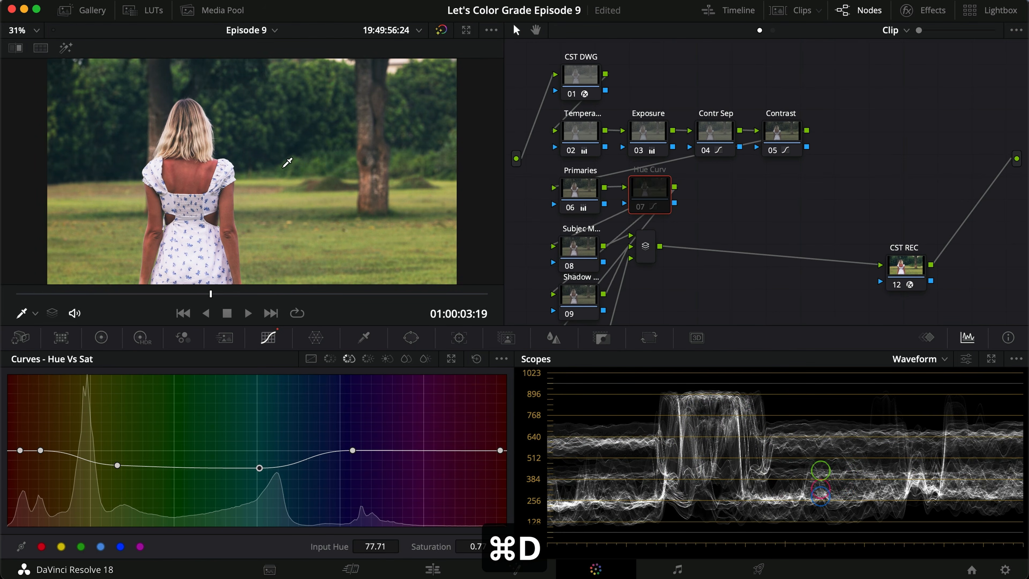
{"action": "key", "text": "super+d"}
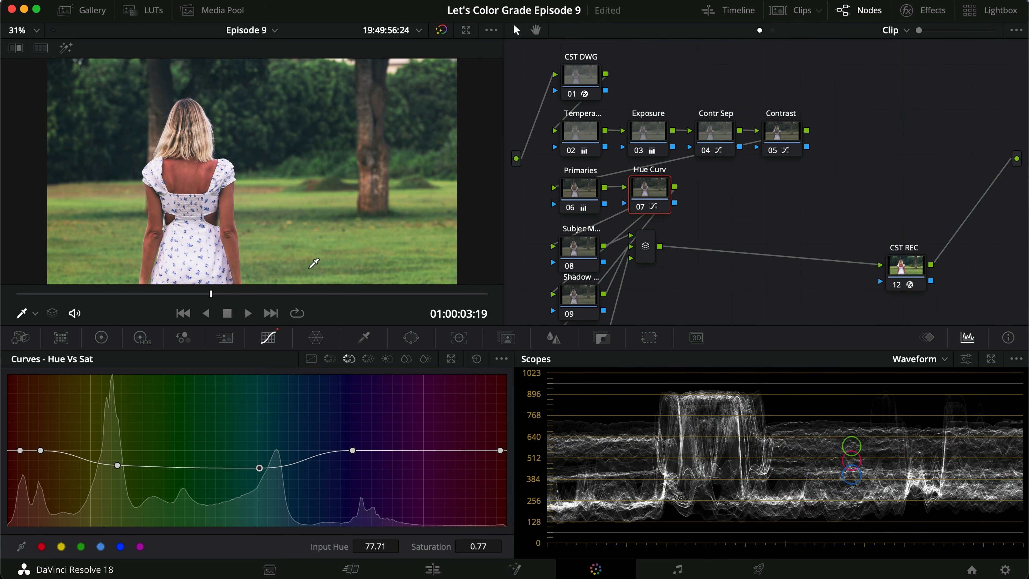
{"action": "key", "text": "super+d"}
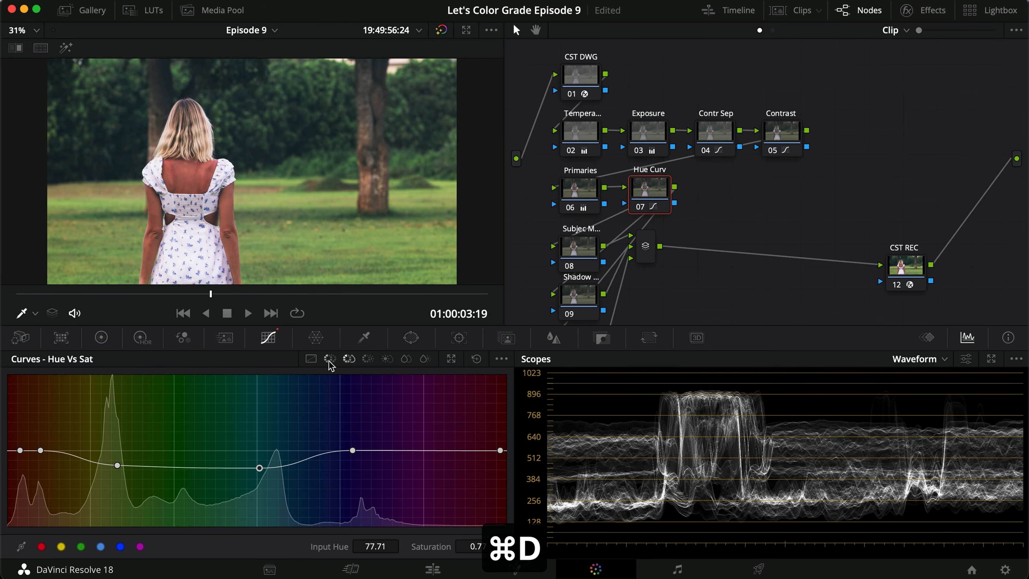
Set the yellow-green Hue Vs Hue point to Input Hue 335.35 and Hue Rotate -24.80, and choose Output for the curve histogram
{"action": "left_click", "coordinate": [332, 360]}
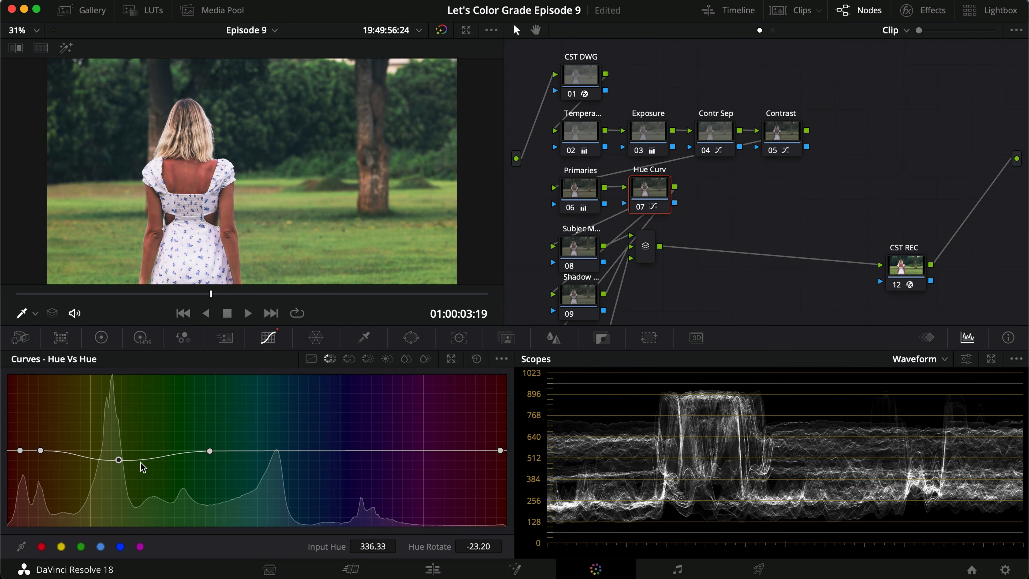
{"action": "left_click_drag", "start_coordinate": [121, 465], "coordinate": [118, 466]}
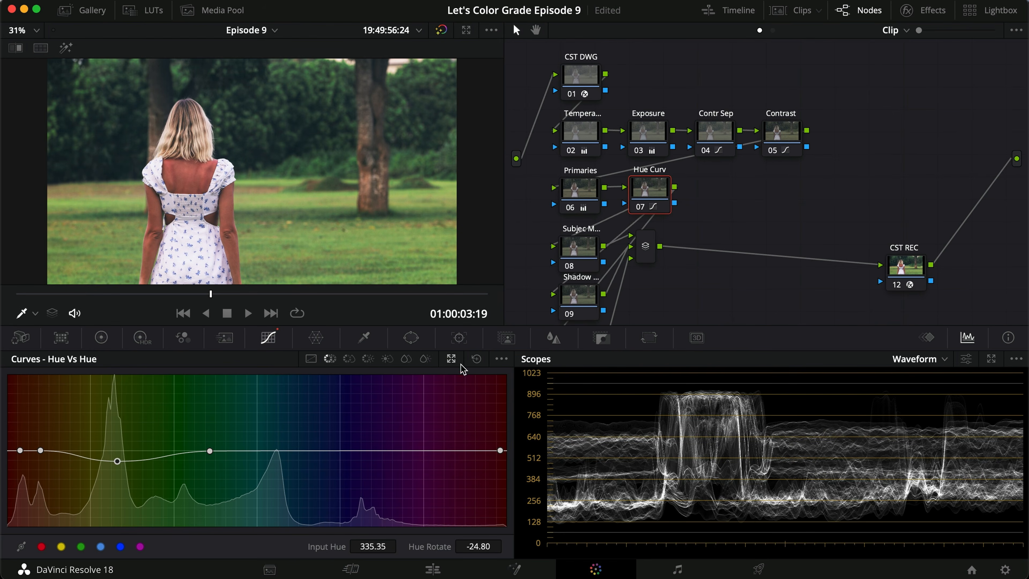
{"action": "left_click", "coordinate": [492, 360]}
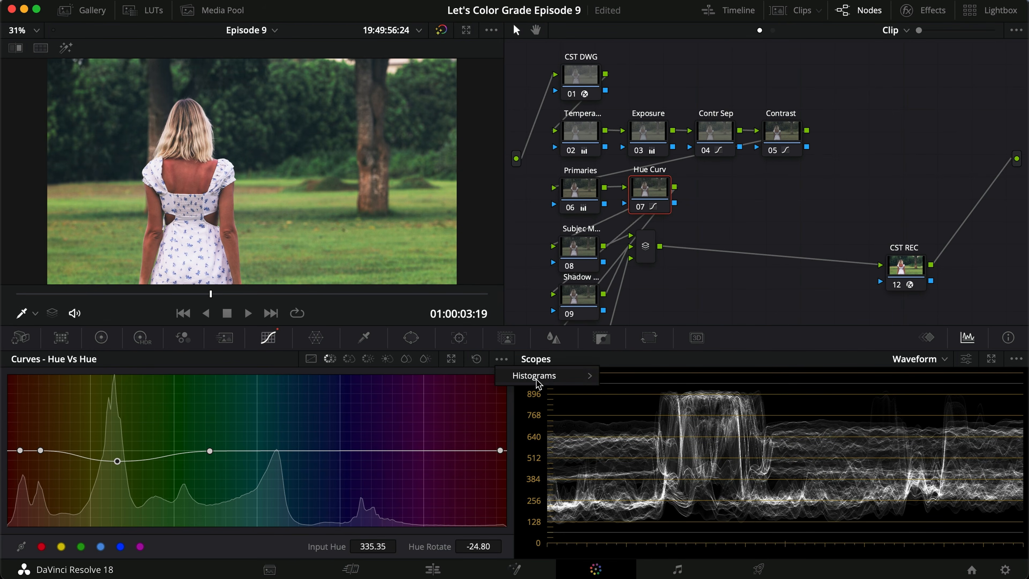
{"action": "mouse_move", "coordinate": [536, 378]}
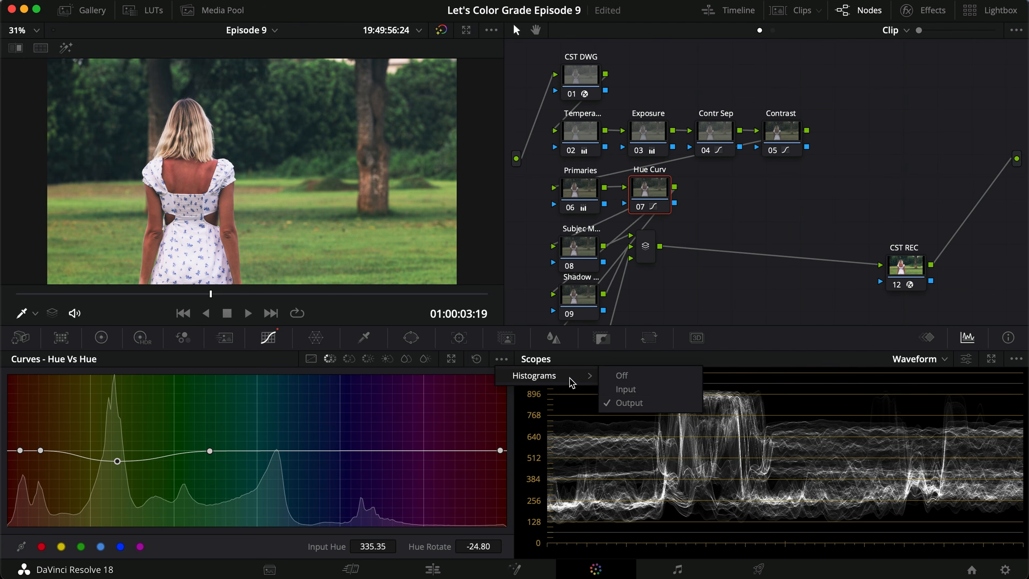
{"action": "left_click", "coordinate": [637, 406]}
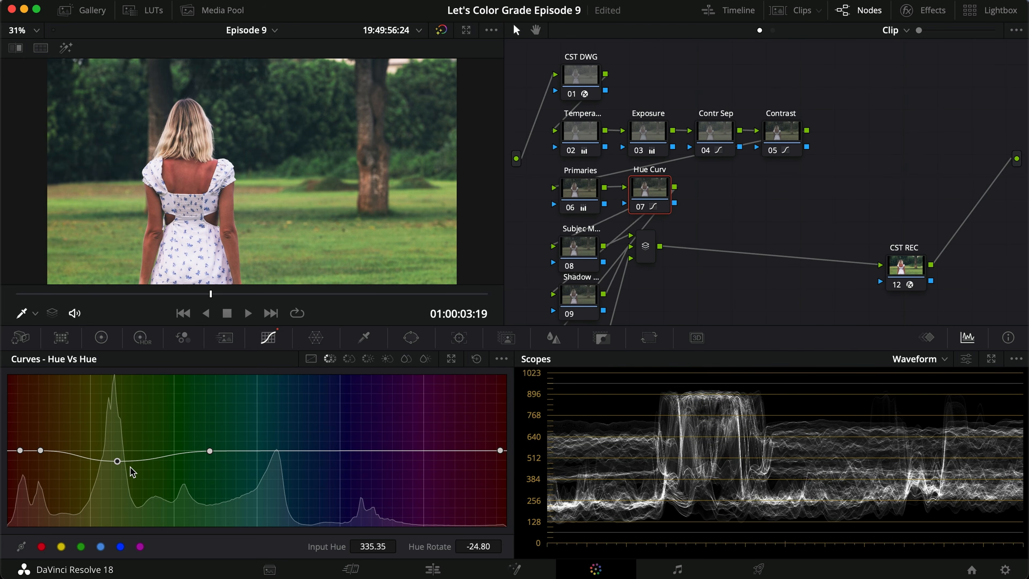
Try Hue Rotate -42.40 and 45.60 on the yellow-green Hue Vs Hue point, and bring it back below the line for greener grass
{"action": "left_click_drag", "start_coordinate": [118, 467], "coordinate": [122, 472]}
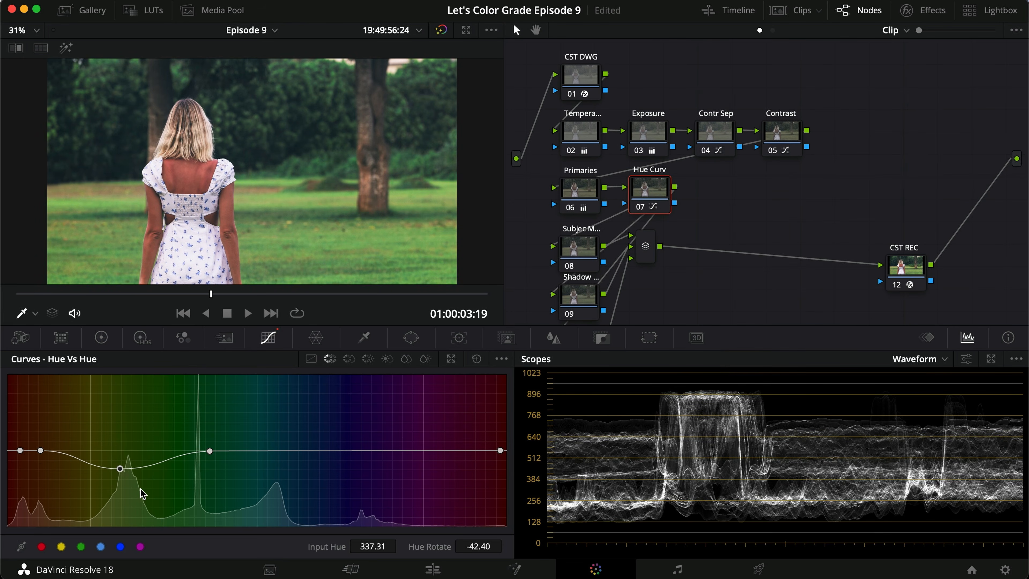
{"action": "left_click_drag", "start_coordinate": [115, 473], "coordinate": [114, 431]}
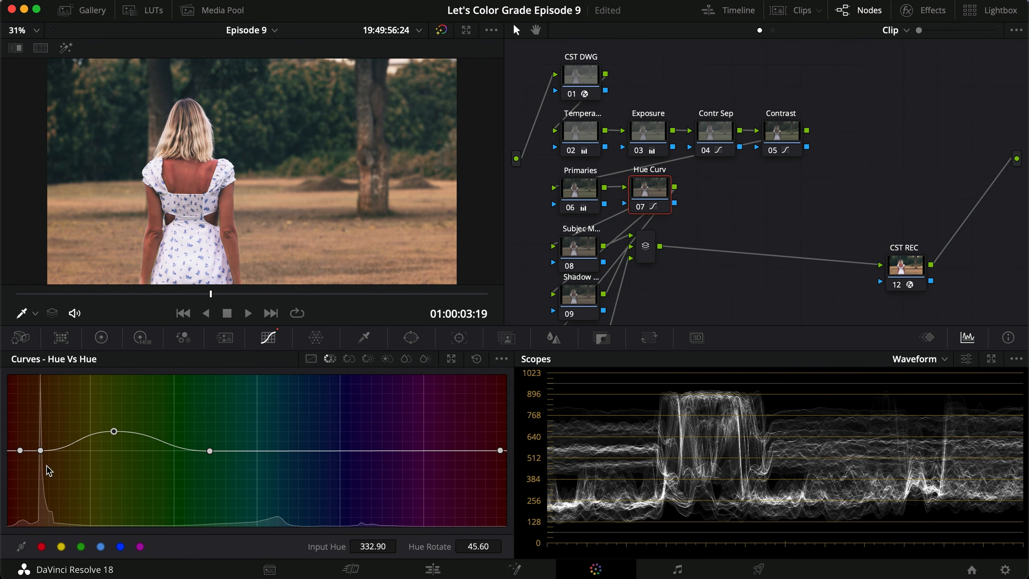
{"action": "left_click_drag", "start_coordinate": [116, 438], "coordinate": [117, 467]}
Darken the yellow-greens in Hue Vs Lum with Lum Gain 0.77 at Input Hue 338.29, anchor the curve in the green-cyans, compare, and save
{"action": "left_click", "coordinate": [371, 359]}
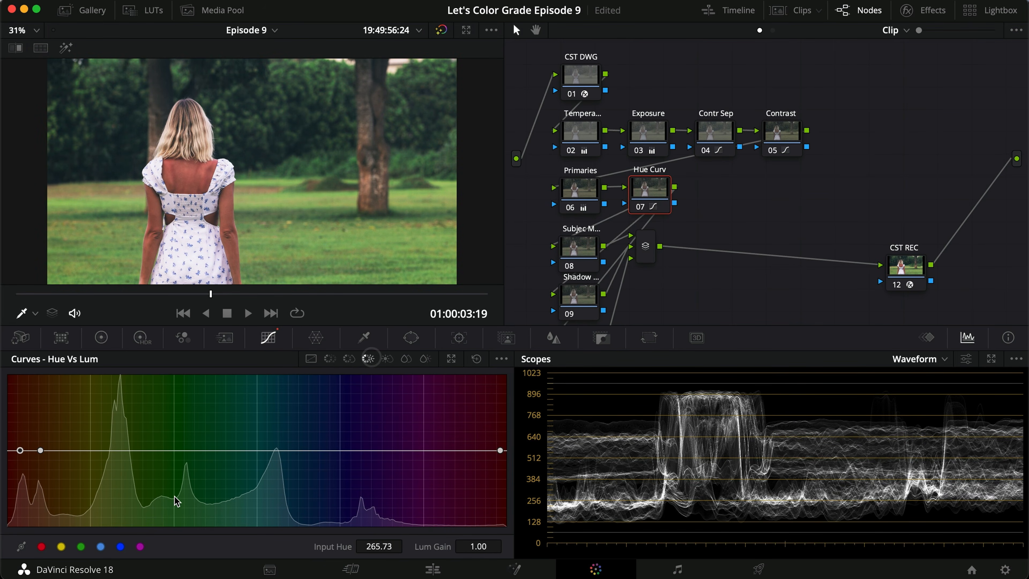
{"action": "left_click", "coordinate": [218, 451]}
{"action": "left_click_drag", "start_coordinate": [218, 452], "coordinate": [215, 454]}
{"action": "left_click_drag", "start_coordinate": [125, 456], "coordinate": [123, 472]}
{"action": "key", "text": "super+d"}
{"action": "key", "text": "super+d"}
{"action": "key", "text": "super+s"}
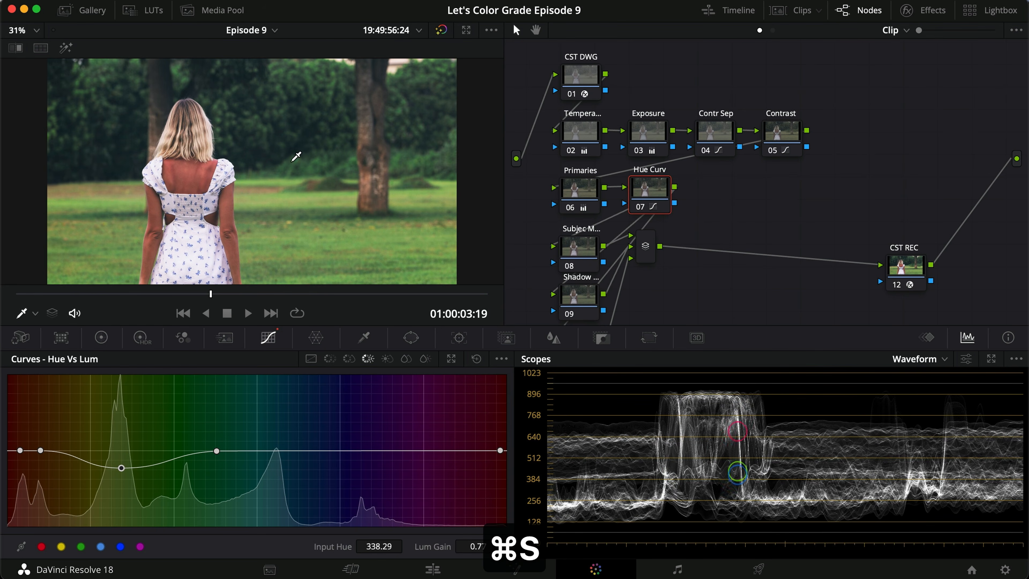
Move the layer mixer node away from the mask nodes, about midway towards the CST REC node
{"action": "left_click_drag", "start_coordinate": [645, 245], "coordinate": [723, 247]}
{"action": "scroll", "coordinate": [600, 274], "scroll_direction": "down", "scroll_amount": 2}
{"action": "scroll", "coordinate": [600, 274], "scroll_direction": "down", "scroll_amount": 1}
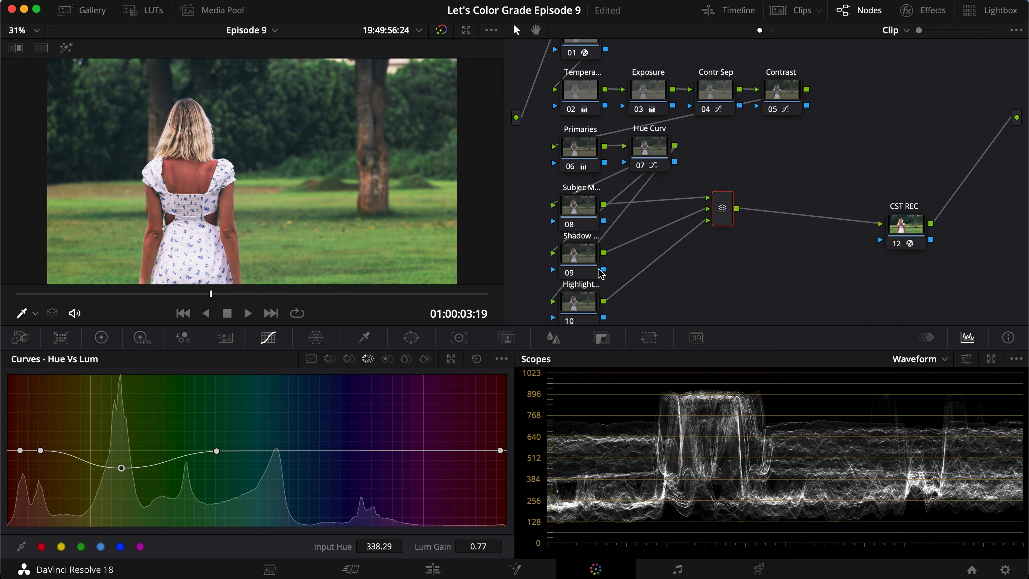
Toggle the Primaries and Hue Curv nodes off and on together repeatedly to examine their combined effect
{"action": "left_click", "coordinate": [588, 150]}
{"action": "left_click_drag", "start_coordinate": [725, 153], "coordinate": [561, 157]}
{"action": "key", "text": "super+d"}
{"action": "key", "text": "super+d"}
{"action": "key", "text": "super+d"}
{"action": "key", "text": "super+d"}
{"action": "key", "text": "super+d"}
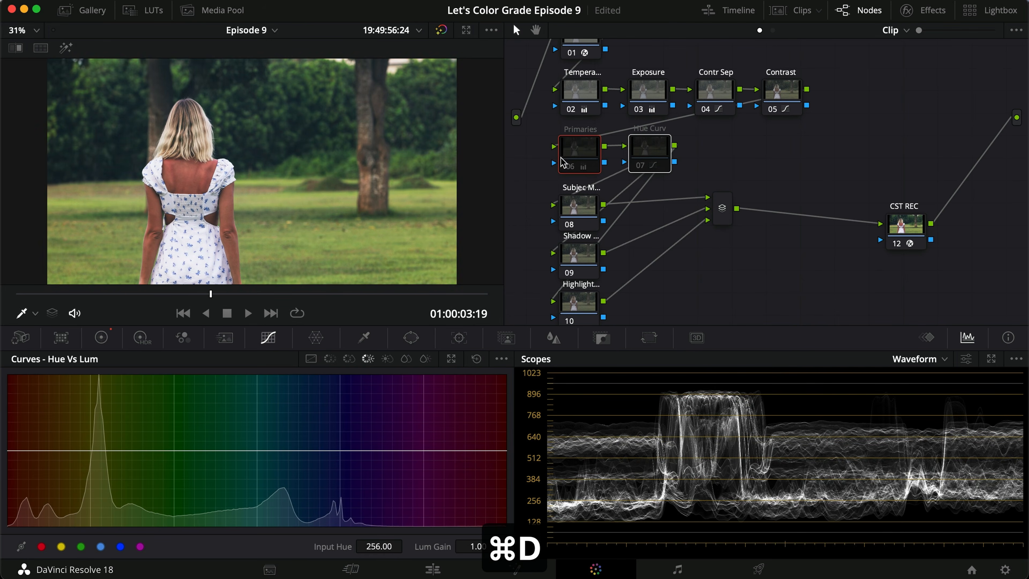
{"action": "key", "text": "super+d"}
{"action": "key", "text": "super+d"}
{"action": "key", "text": "super+d"}
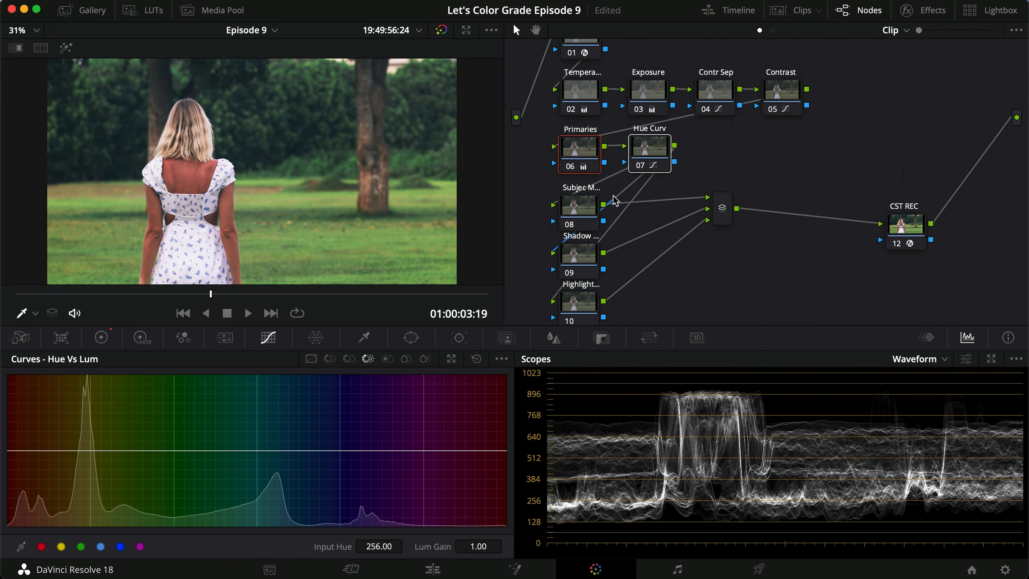
Space the Shadow and Highlight mask nodes farther apart below the subject mask node, and nudge the layer mixer level with node 08
{"action": "left_click", "coordinate": [569, 202]}
{"action": "scroll", "coordinate": [611, 260], "scroll_direction": "down", "scroll_amount": 1}
{"action": "left_click_drag", "start_coordinate": [655, 314], "coordinate": [563, 260]}
{"action": "left_click_drag", "start_coordinate": [572, 252], "coordinate": [569, 270]}
{"action": "left_click", "coordinate": [634, 250]}
{"action": "left_click_drag", "start_coordinate": [584, 317], "coordinate": [585, 329]}
{"action": "left_click", "coordinate": [670, 304]}
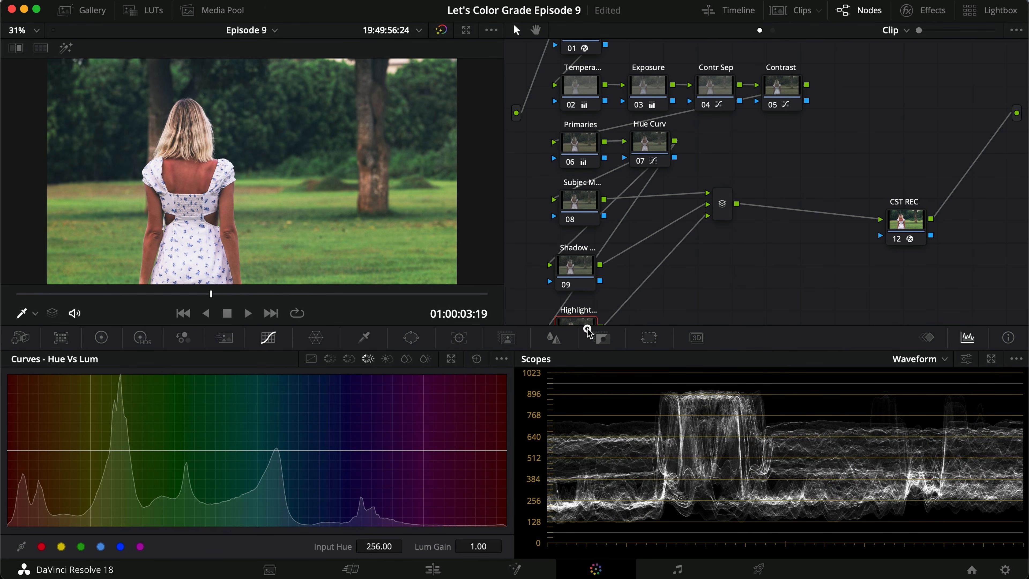
{"action": "left_click", "coordinate": [724, 206]}
{"action": "left_click_drag", "start_coordinate": [724, 207], "coordinate": [726, 212]}
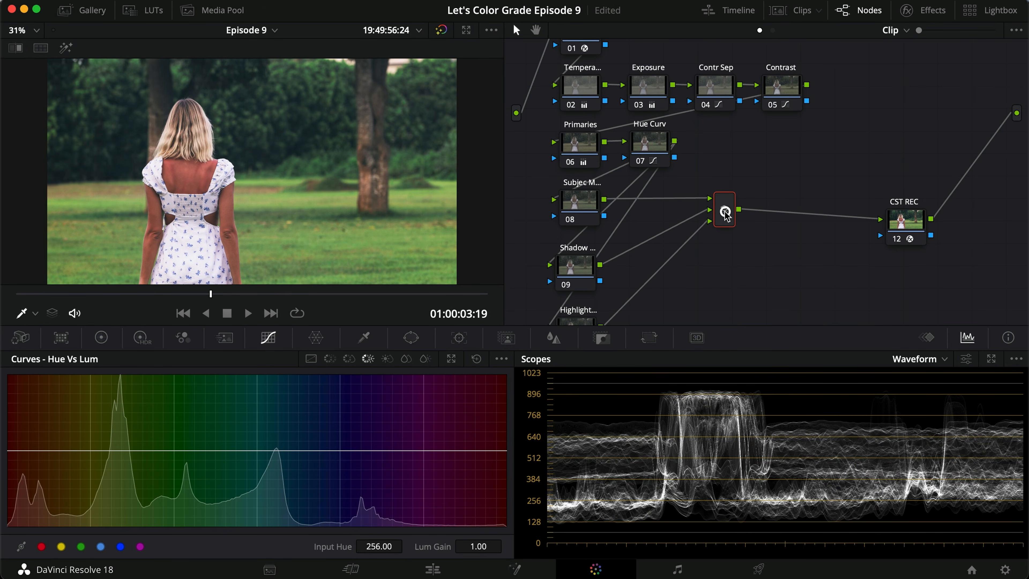
Start a Magic Mask on the subject mask node at 01:00:07:12 with a stroke down the woman's head and dress, and check the highlighted selection
{"action": "left_click", "coordinate": [587, 206]}
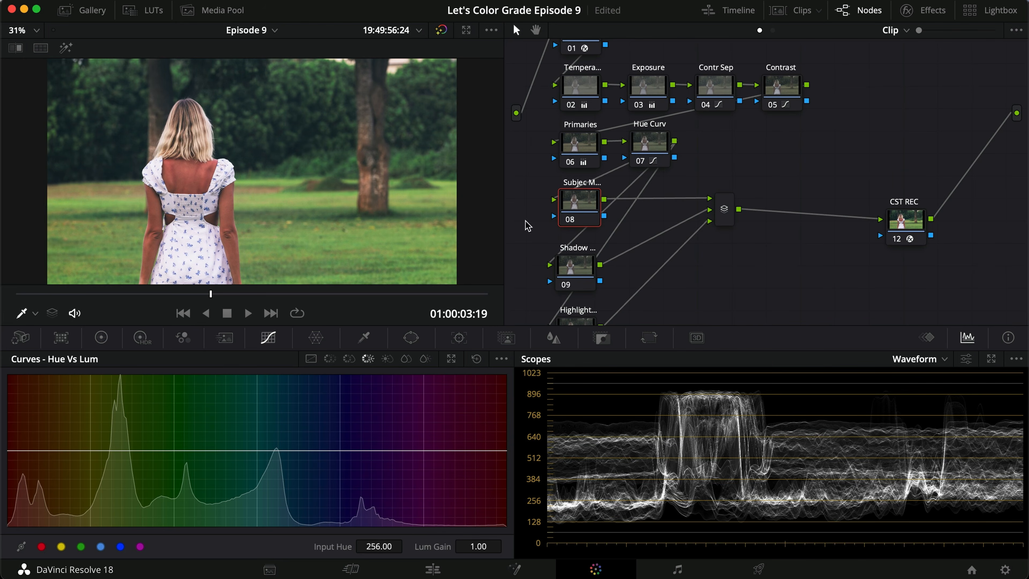
{"action": "left_click", "coordinate": [506, 338]}
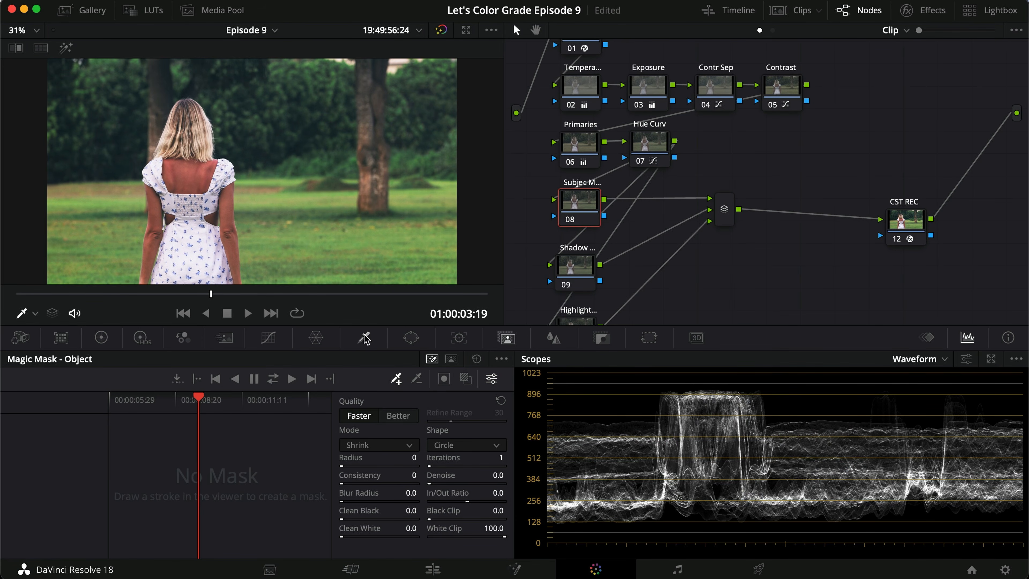
{"action": "left_click_drag", "start_coordinate": [405, 294], "coordinate": [414, 297]}
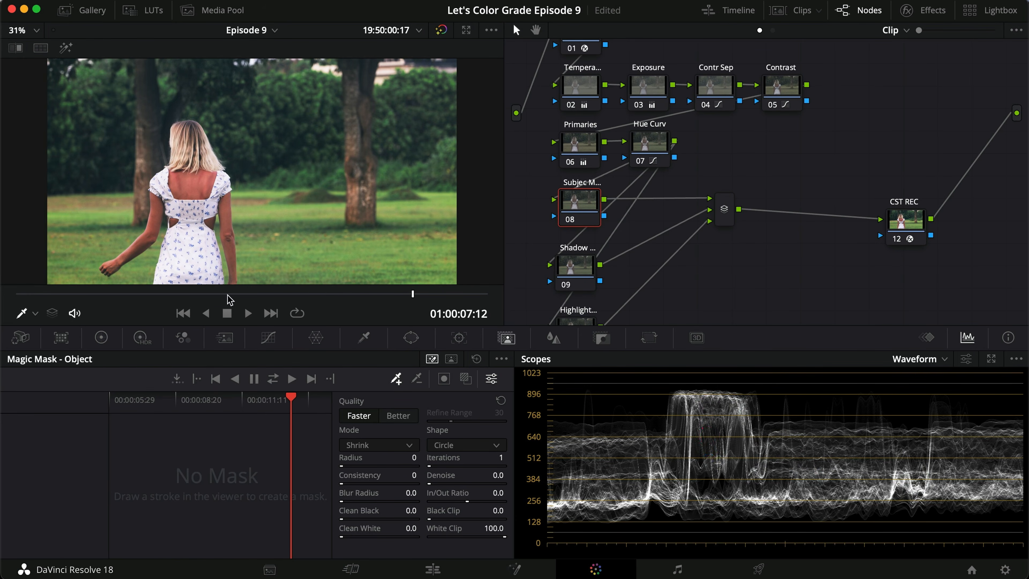
{"action": "left_click_drag", "start_coordinate": [191, 139], "coordinate": [188, 281]}
{"action": "key", "text": "shift+h"}
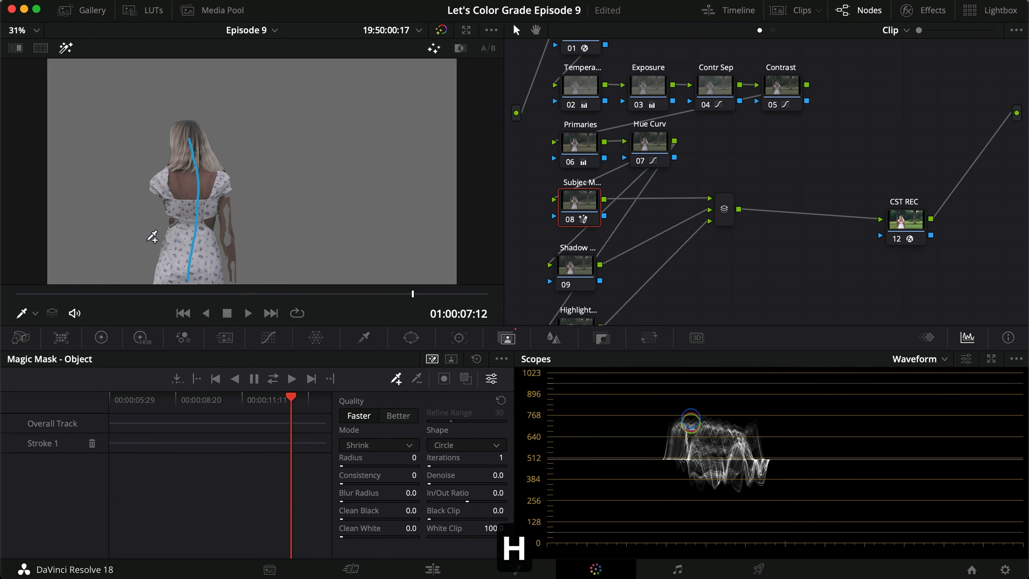
{"action": "key", "text": "shift+h"}
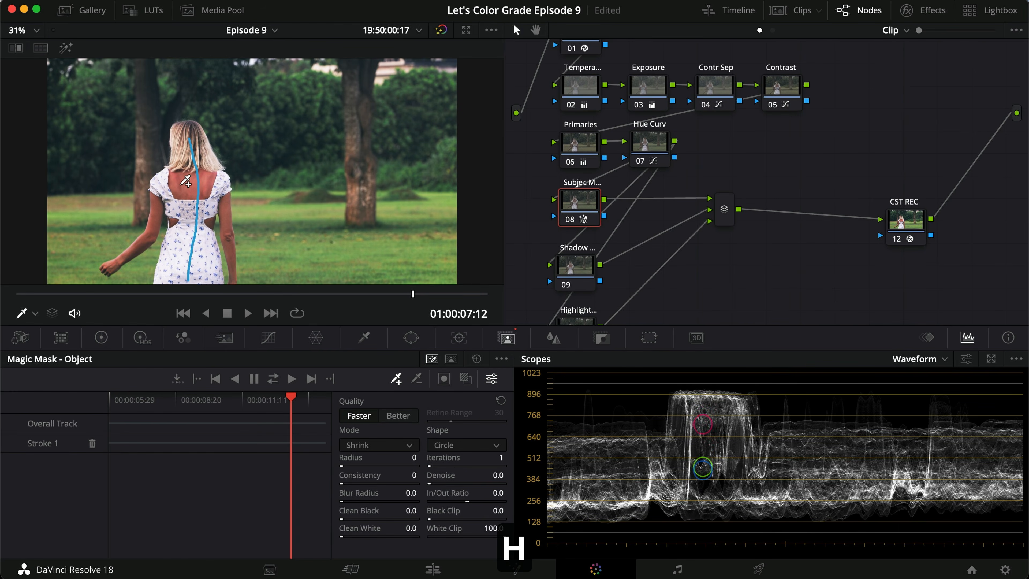
Add Magic Mask strokes along both of the woman's arms, set Quality to Better, and check the highlighted selection
{"action": "mouse_move", "coordinate": [186, 183]}
{"action": "left_mouse_down"}
{"action": "mouse_move", "coordinate": [162, 185]}
{"action": "mouse_move", "coordinate": [154, 224]}
{"action": "mouse_move", "coordinate": [118, 263]}
{"action": "left_mouse_up"}
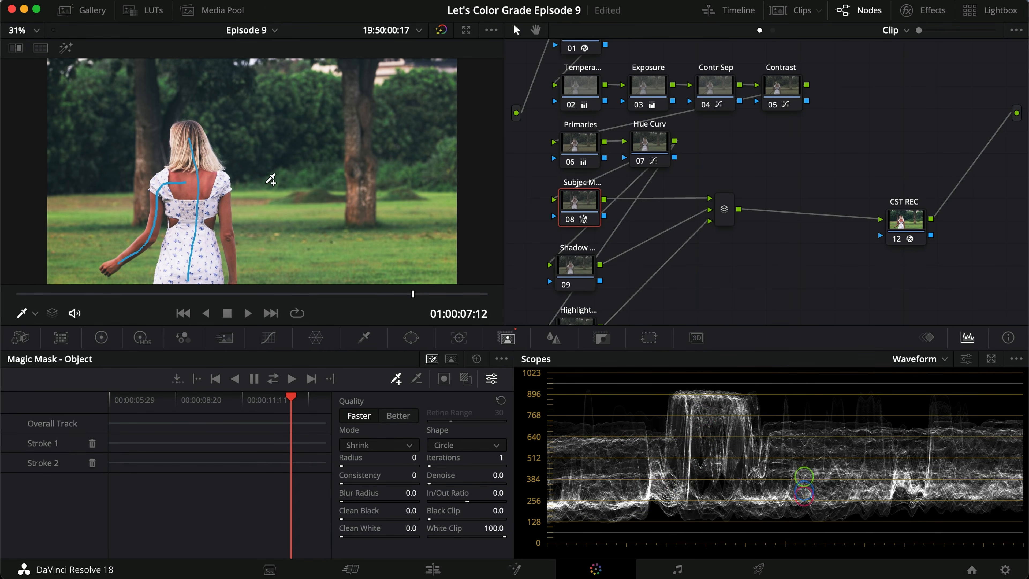
{"action": "mouse_move", "coordinate": [207, 185]}
{"action": "left_mouse_down"}
{"action": "mouse_move", "coordinate": [229, 203]}
{"action": "mouse_move", "coordinate": [230, 258]}
{"action": "left_mouse_up"}
{"action": "key", "text": "shift+h"}
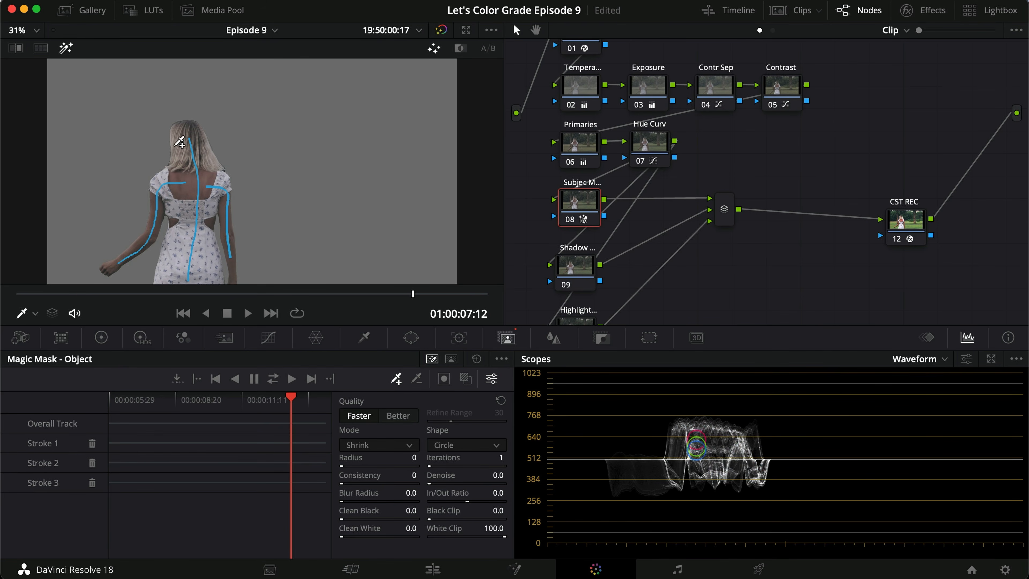
{"action": "left_click", "coordinate": [398, 415]}
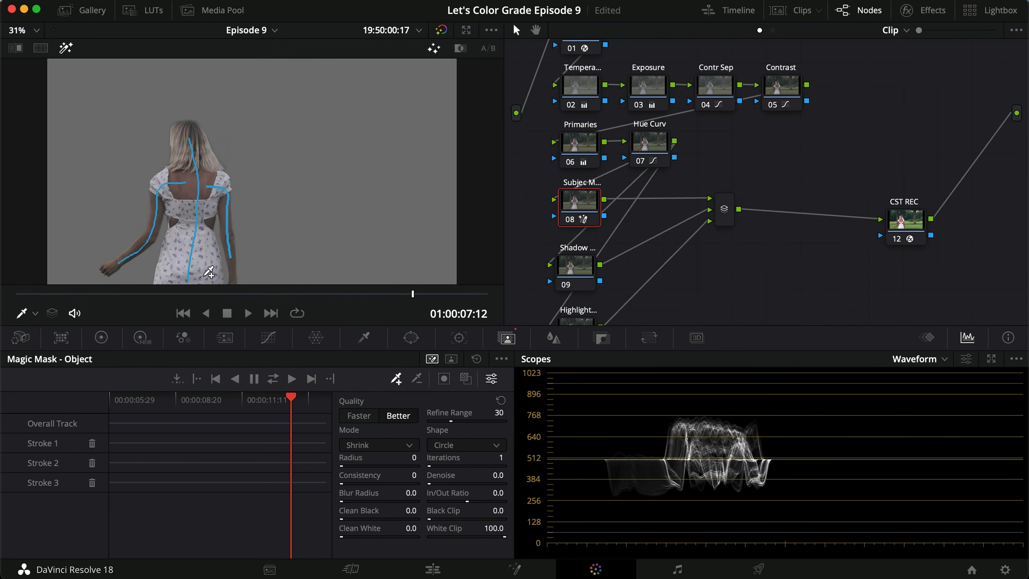
{"action": "key", "text": "shift+h"}
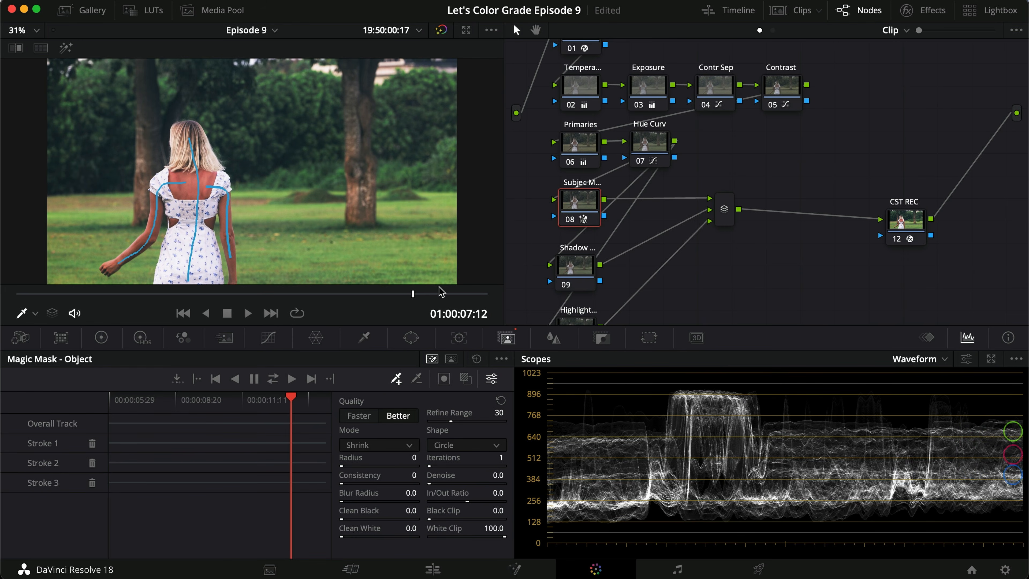
Shape a slight S-curve in the subject mask node's Custom curve, with one point lowered in the darker tones and one raised in the brighter tones
{"action": "left_click", "coordinate": [101, 338]}
{"action": "left_click", "coordinate": [267, 338]}
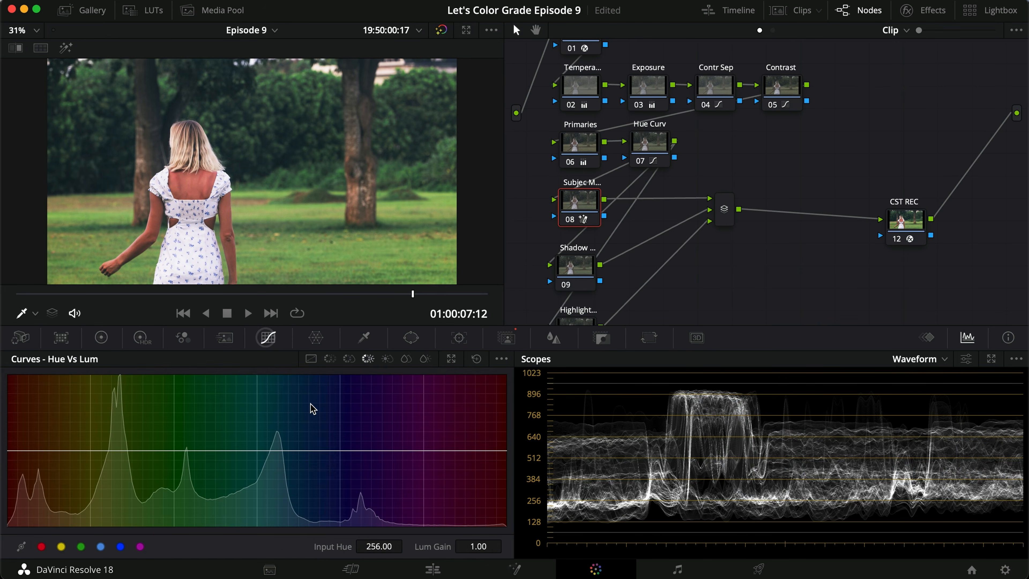
{"action": "left_click", "coordinate": [311, 359]}
{"action": "left_click", "coordinate": [404, 383]}
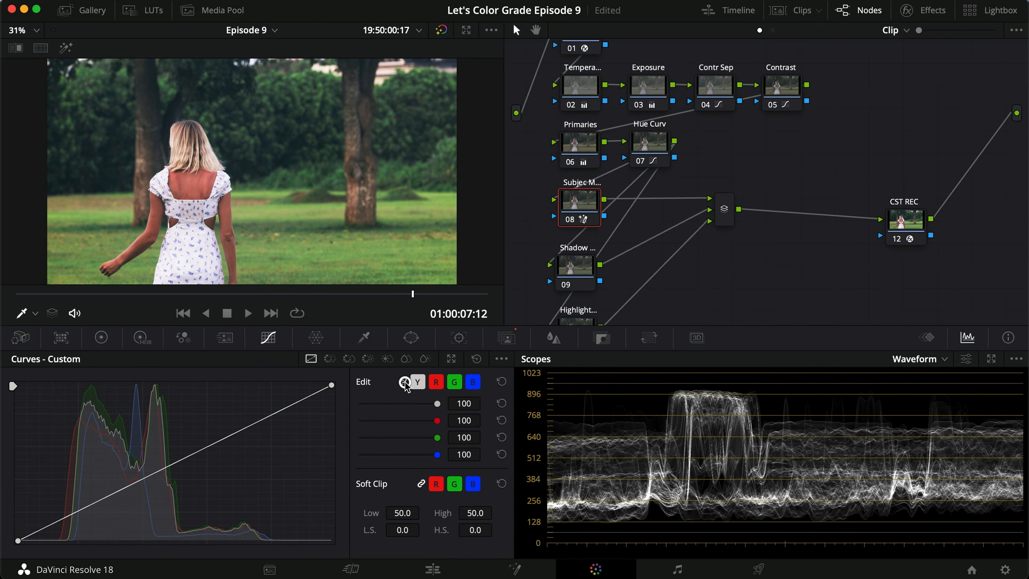
{"action": "left_click", "coordinate": [126, 492]}
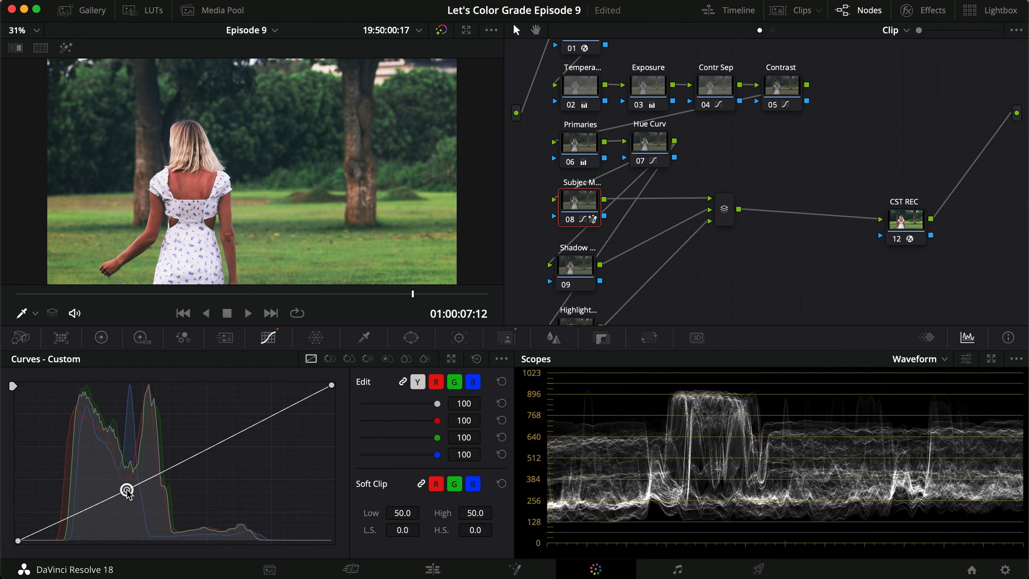
{"action": "left_click", "coordinate": [229, 434]}
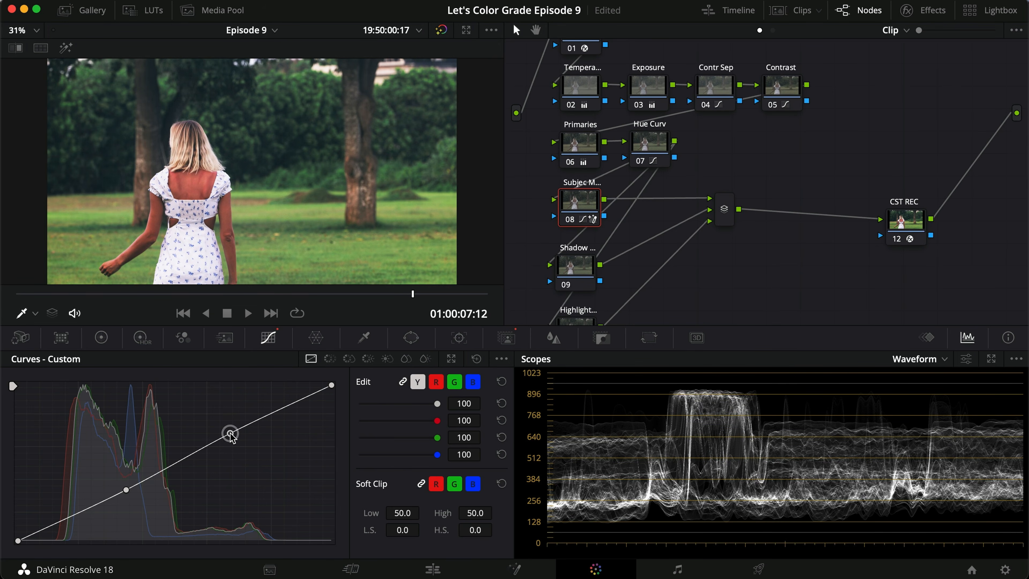
Toggle the subject mask node off and on repeatedly, including in full screen, to examine the contrast change on the woman
{"action": "key", "text": "super+d"}
{"action": "key", "text": "super+d"}
{"action": "key", "text": "super+f"}
{"action": "key", "text": "super+d"}
{"action": "key", "text": "super+d"}
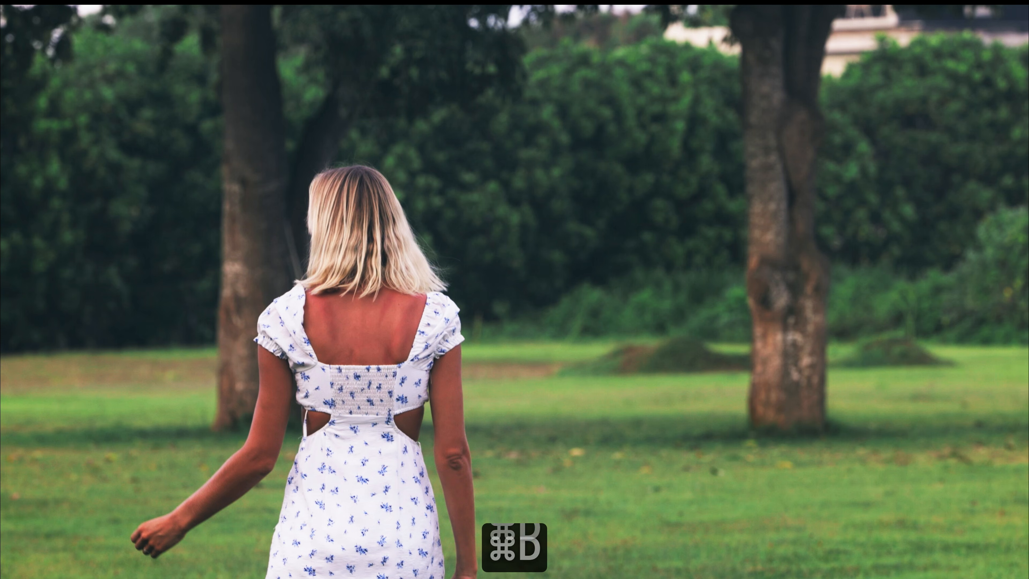
{"action": "key", "text": "super+d"}
{"action": "key", "text": "super+d"}
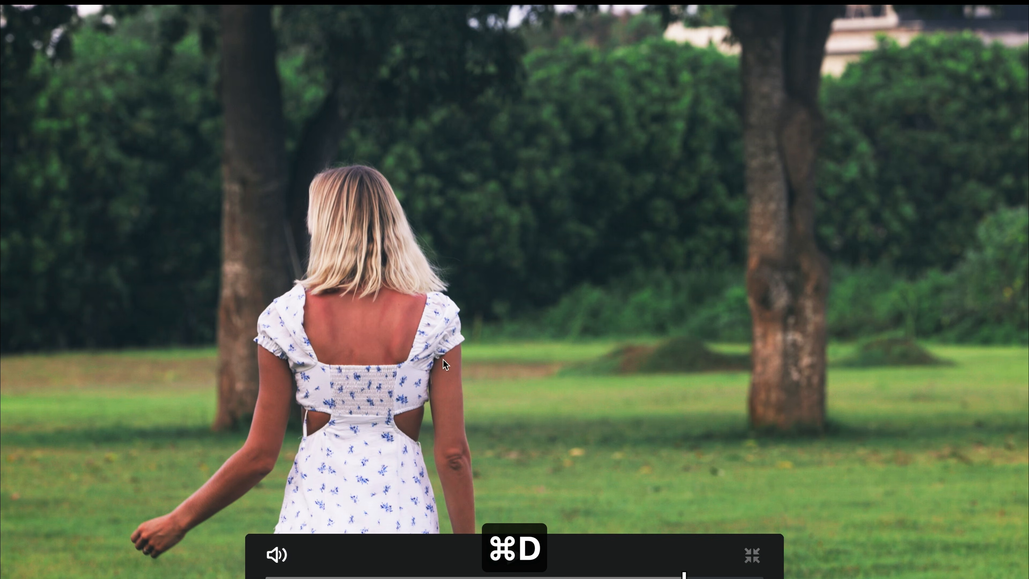
{"action": "key", "text": "super+d"}
{"action": "key", "text": "super+d"}
{"action": "key", "text": "Escape"}
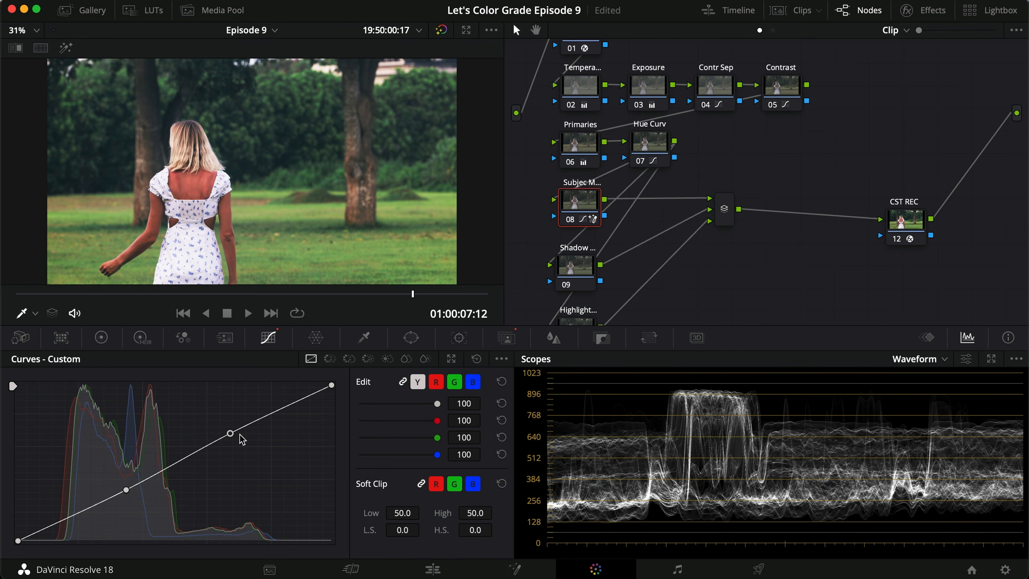
{"action": "key", "text": "super+d"}
Sample the skin on the woman's back in Hue Vs Hue and set its red point to Hue Rotate -7.20 at Input Hue 264.33
{"action": "left_click", "coordinate": [97, 338]}
{"action": "left_click", "coordinate": [268, 337]}
{"action": "left_click", "coordinate": [328, 360]}
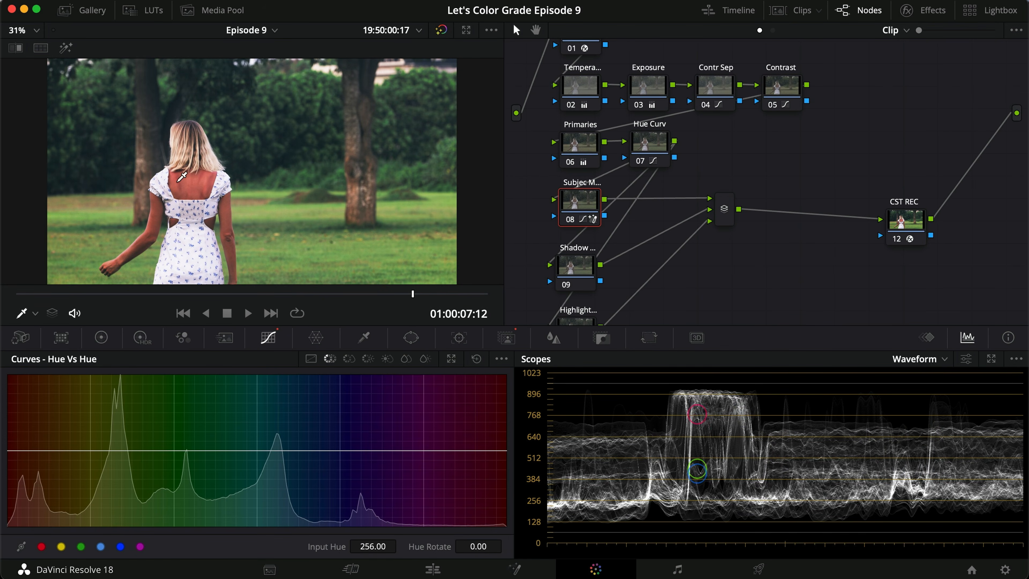
{"action": "left_click", "coordinate": [211, 185]}
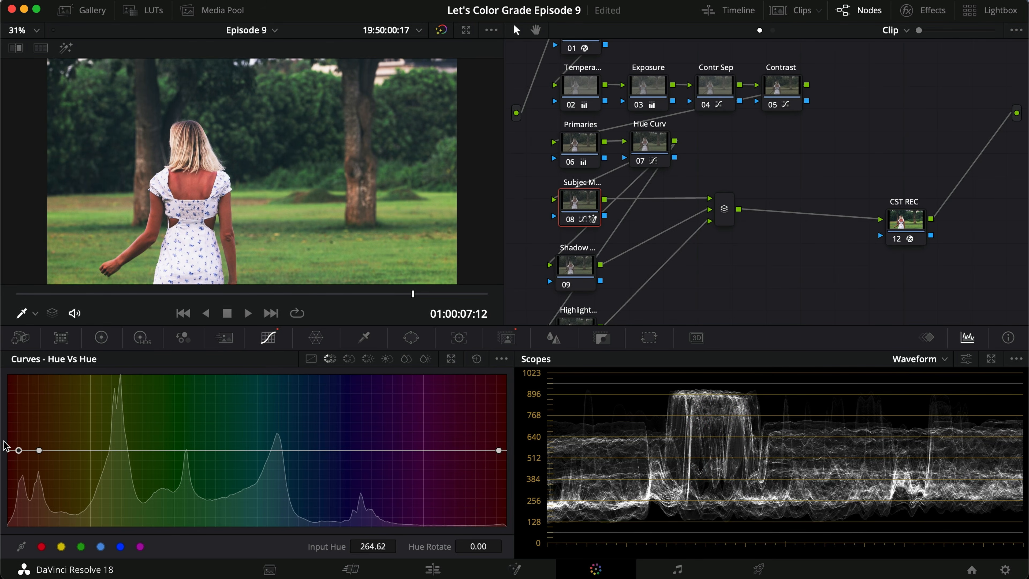
{"action": "left_click_drag", "start_coordinate": [19, 452], "coordinate": [18, 453]}
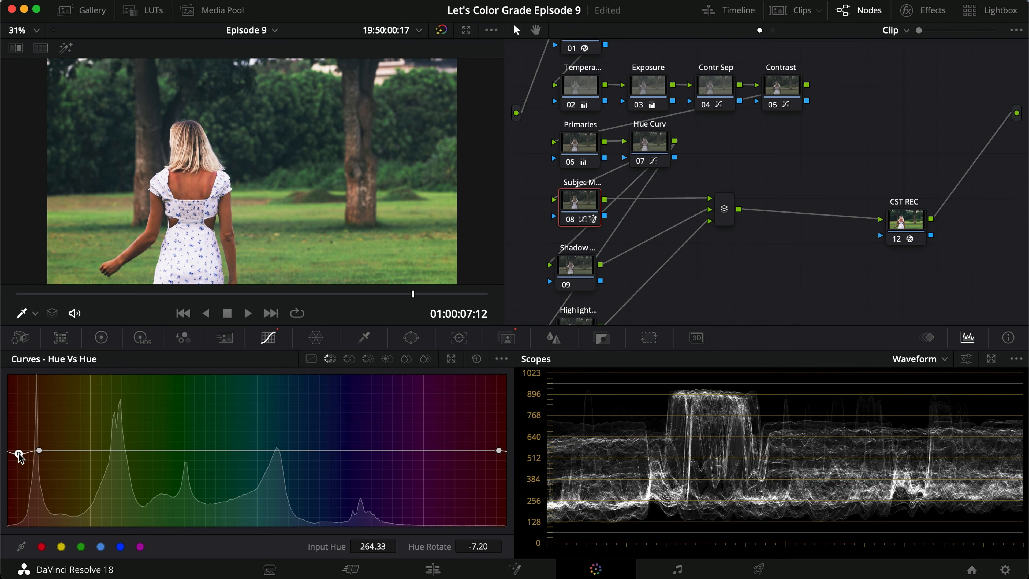
Shift the skin's Hue Vs Hue point to Input Hue 262.37, comparing the node off and on close up and on the wider frame
{"action": "scroll", "coordinate": [98, 248], "scroll_direction": "up", "scroll_amount": 5}
{"action": "key", "text": "super+d"}
{"action": "key", "text": "super+d"}
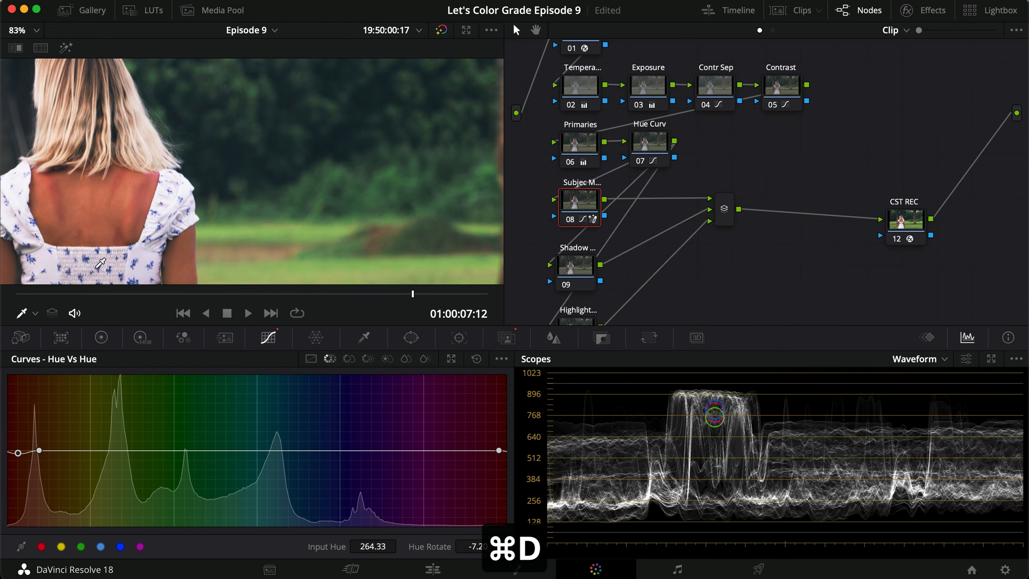
{"action": "left_click_drag", "start_coordinate": [18, 453], "coordinate": [16, 455]}
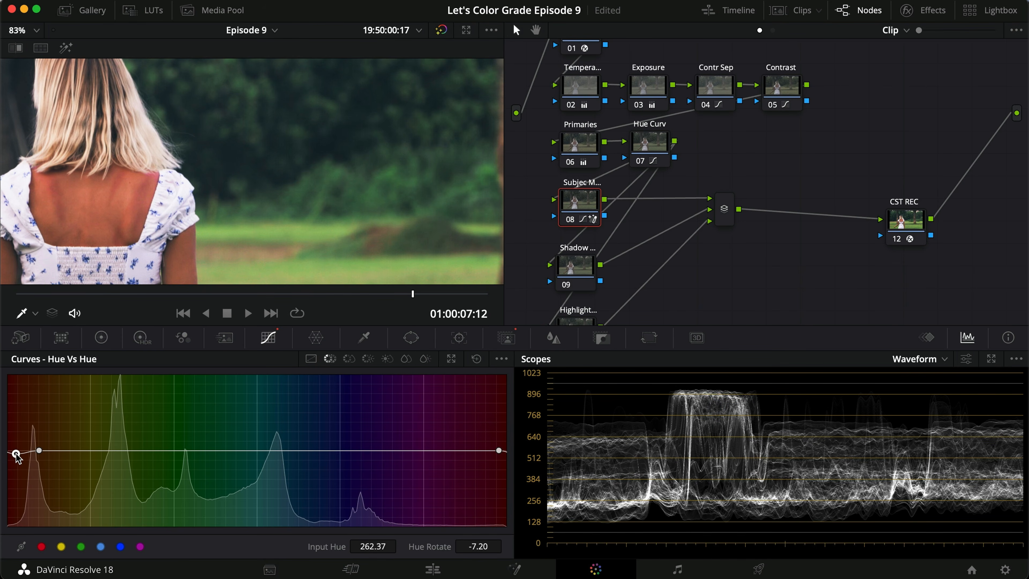
{"action": "scroll", "coordinate": [223, 177], "scroll_direction": "down", "scroll_amount": 5}
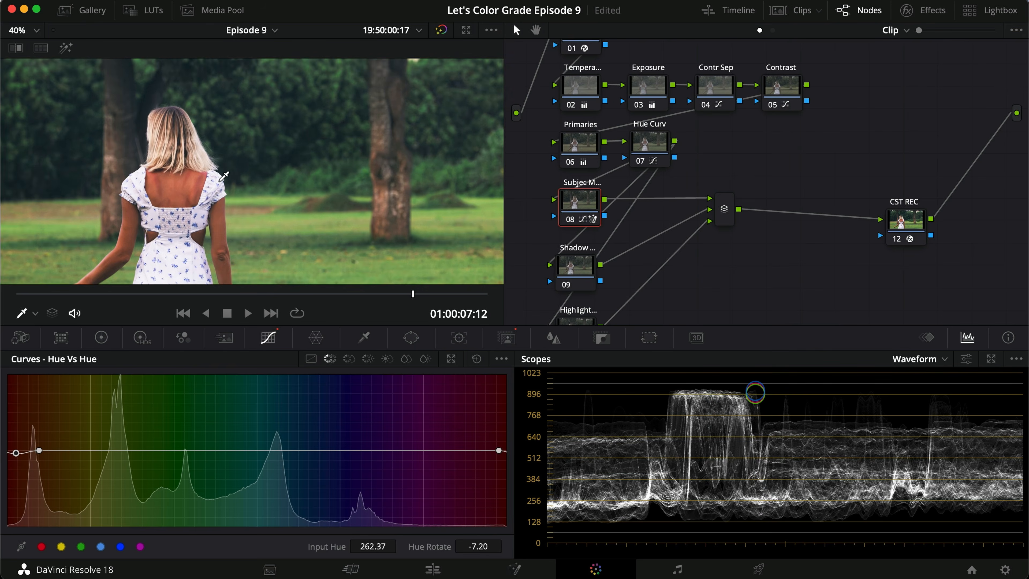
{"action": "scroll", "coordinate": [220, 180], "scroll_direction": "up", "scroll_amount": 1}
{"action": "key", "text": "super+d"}
{"action": "key", "text": "super+d"}
{"action": "scroll", "coordinate": [220, 181], "scroll_direction": "down", "scroll_amount": 2}
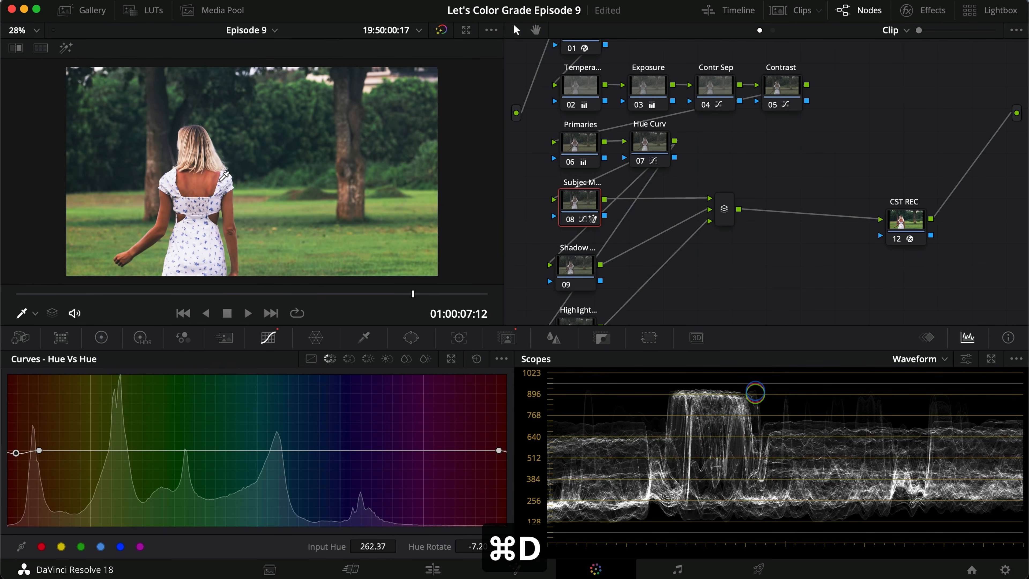
Add an outside node after the subject mask node, look at its Magic Mask settings, and return to the subject mask node's Magic Mask
{"action": "right_click", "coordinate": [575, 209]}
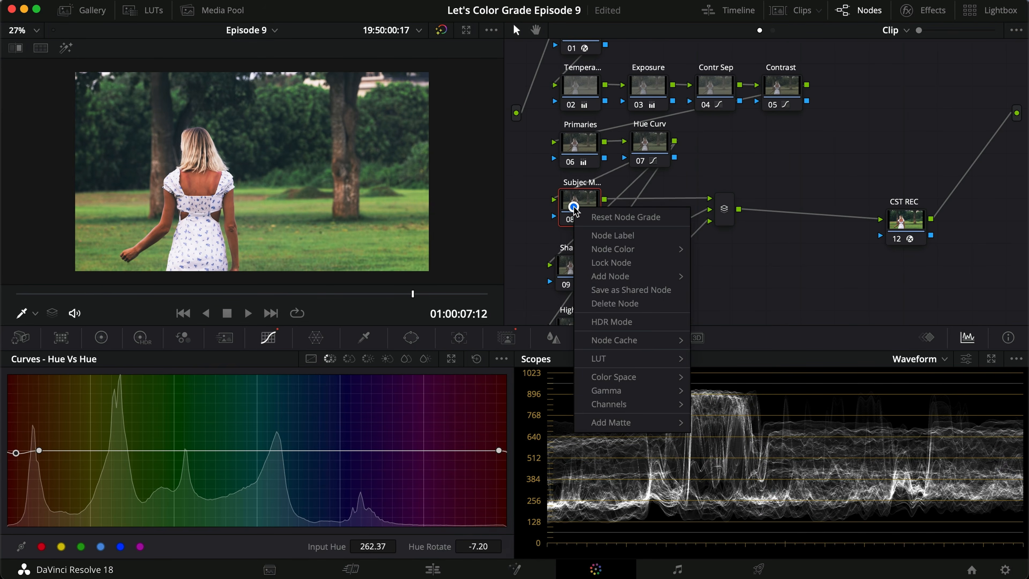
{"action": "mouse_move", "coordinate": [629, 280]}
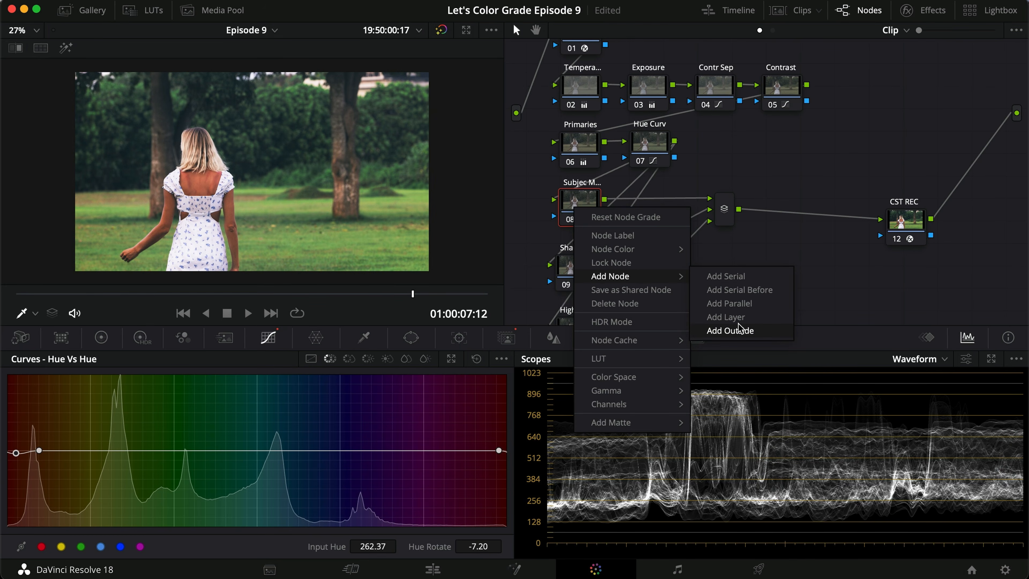
{"action": "left_click", "coordinate": [730, 330]}
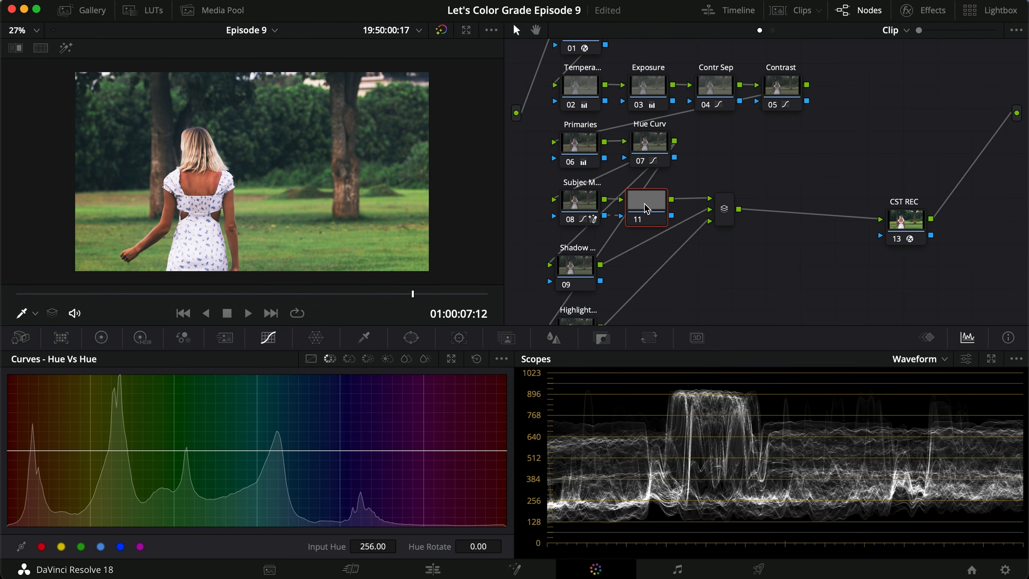
{"action": "left_click", "coordinate": [507, 338]}
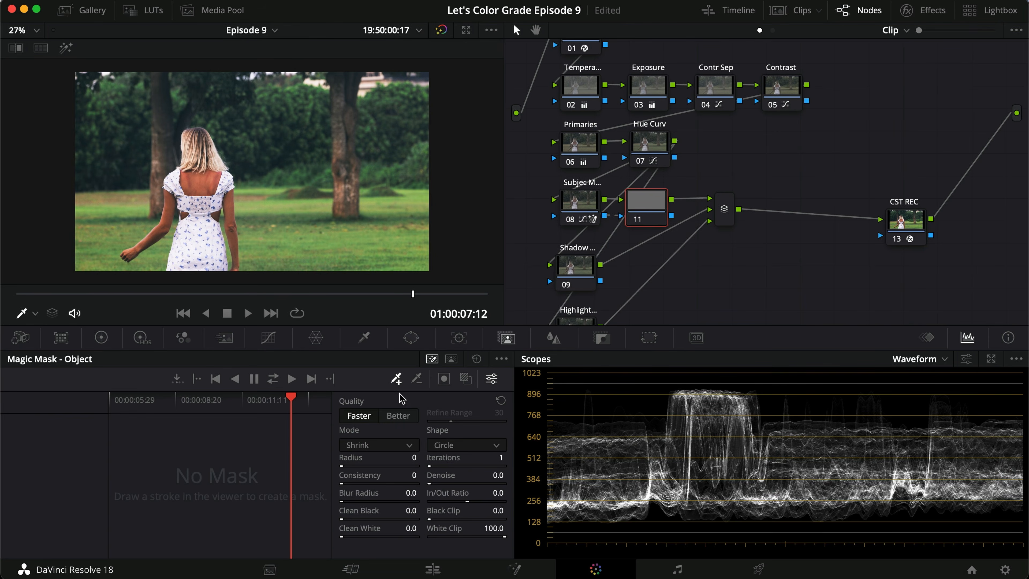
{"action": "left_click", "coordinate": [570, 205]}
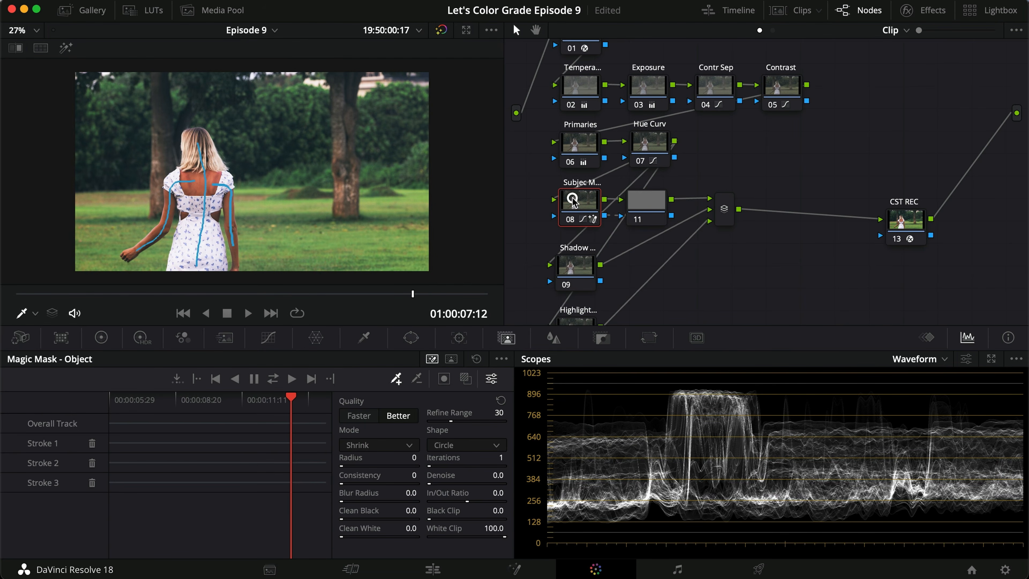
Highlight the subject mask node and its outside node in turn to examine which area of the frame each one affects
{"action": "key", "text": "shift+h"}
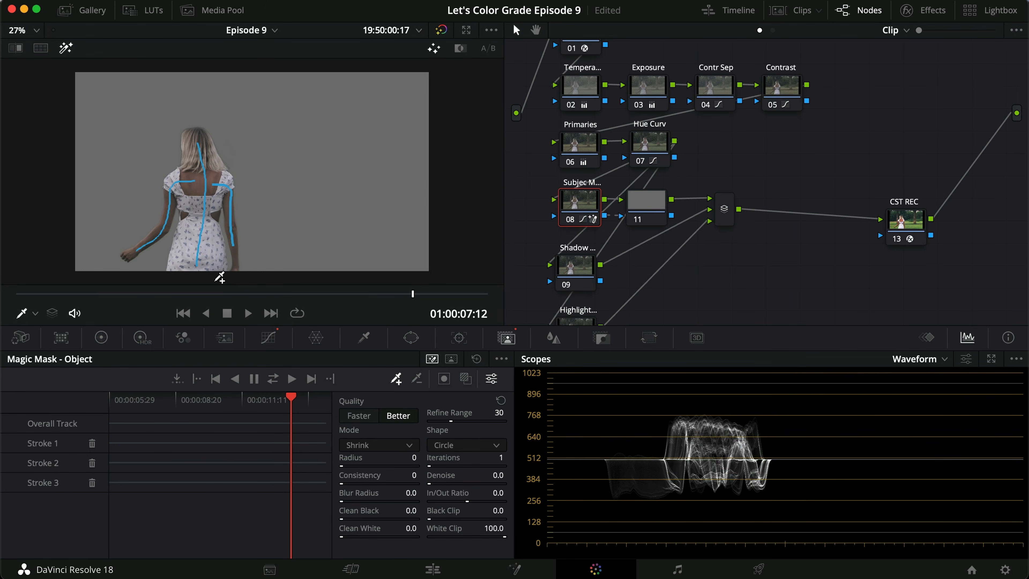
{"action": "left_click", "coordinate": [648, 205]}
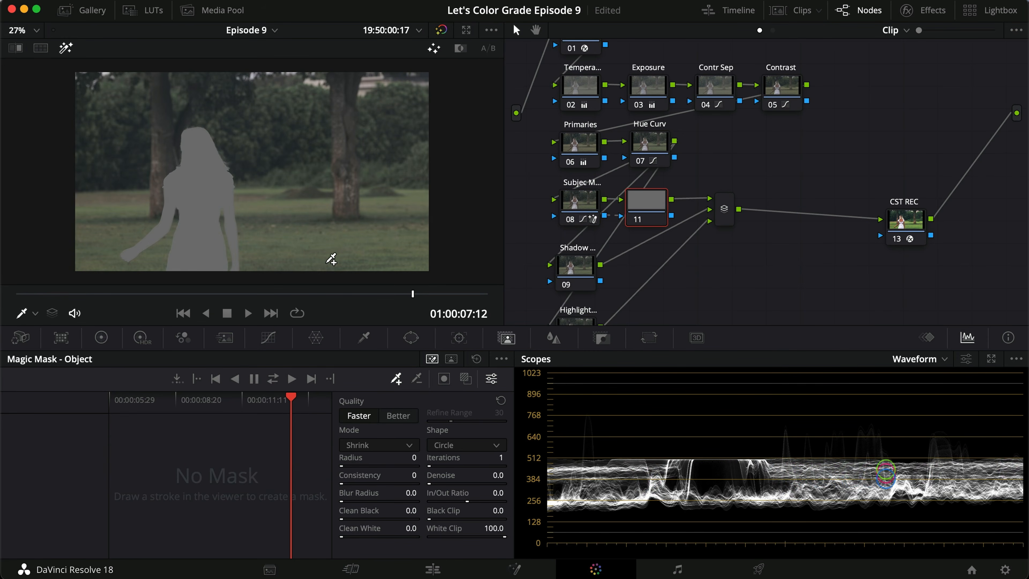
{"action": "key", "text": "Left"}
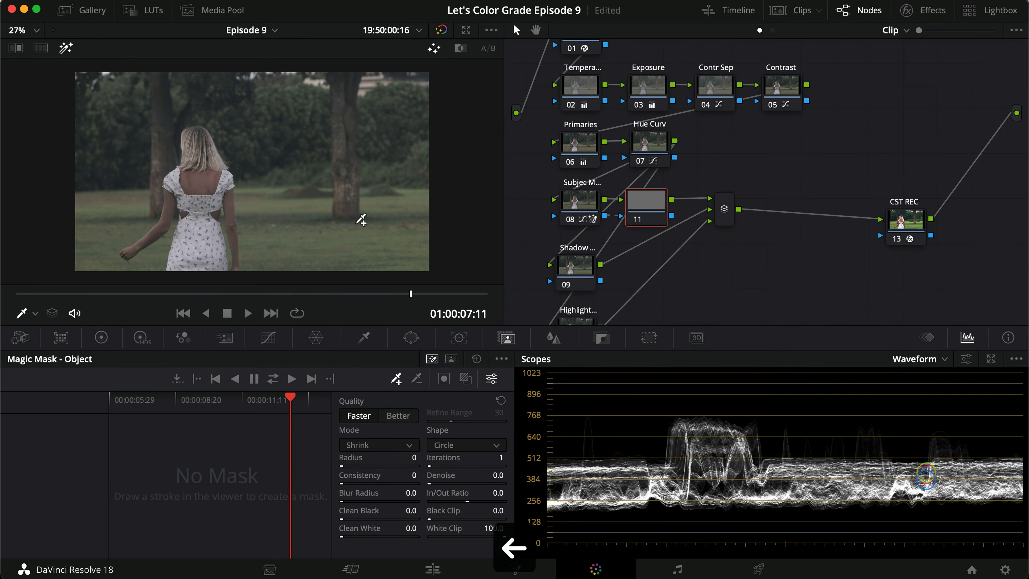
{"action": "key", "text": "Right"}
{"action": "left_click", "coordinate": [567, 200]}
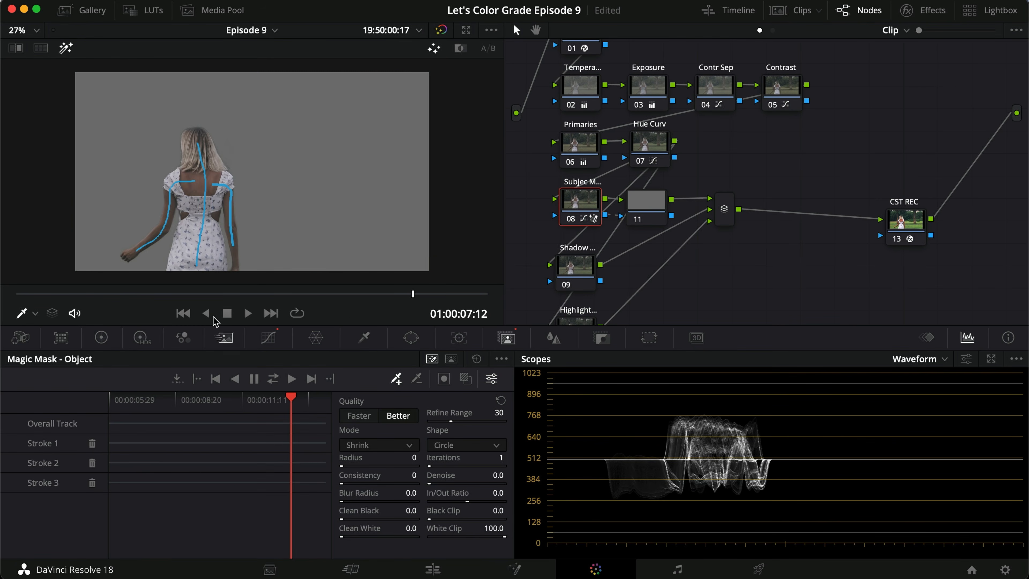
{"action": "key", "text": "shift+h"}
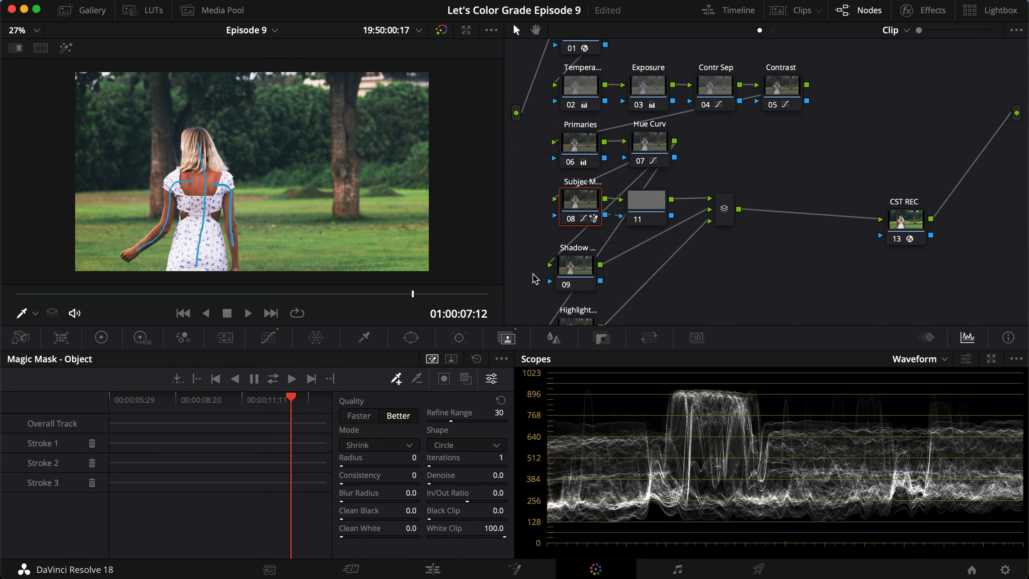
{"action": "left_click", "coordinate": [646, 202]}
{"action": "key", "text": "shift+h"}
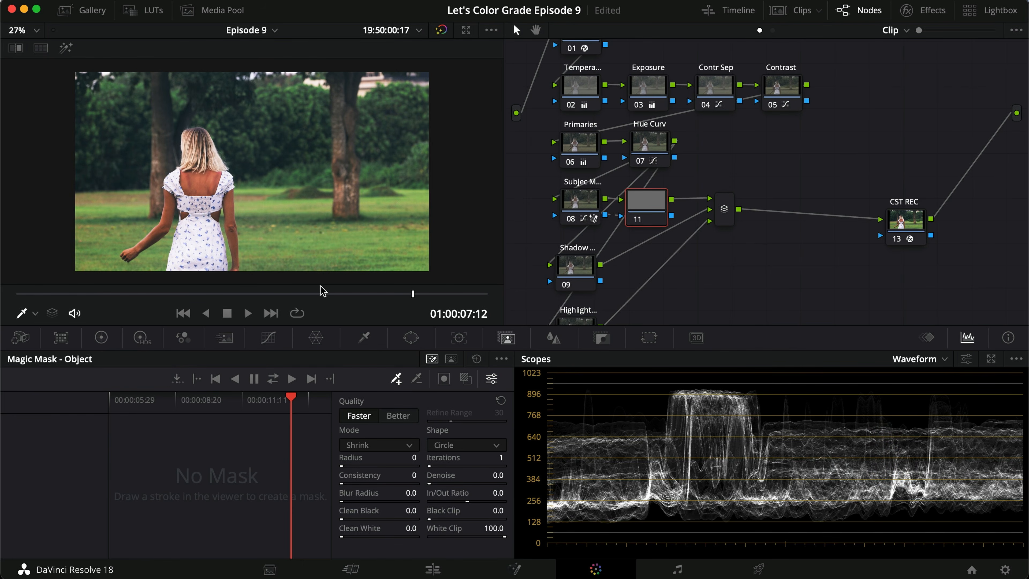
Add a Lum Vs Sat point on the outside node at Input Lum 0.37 with Saturation 0.00, checking it in full screen
{"action": "left_click", "coordinate": [270, 339]}
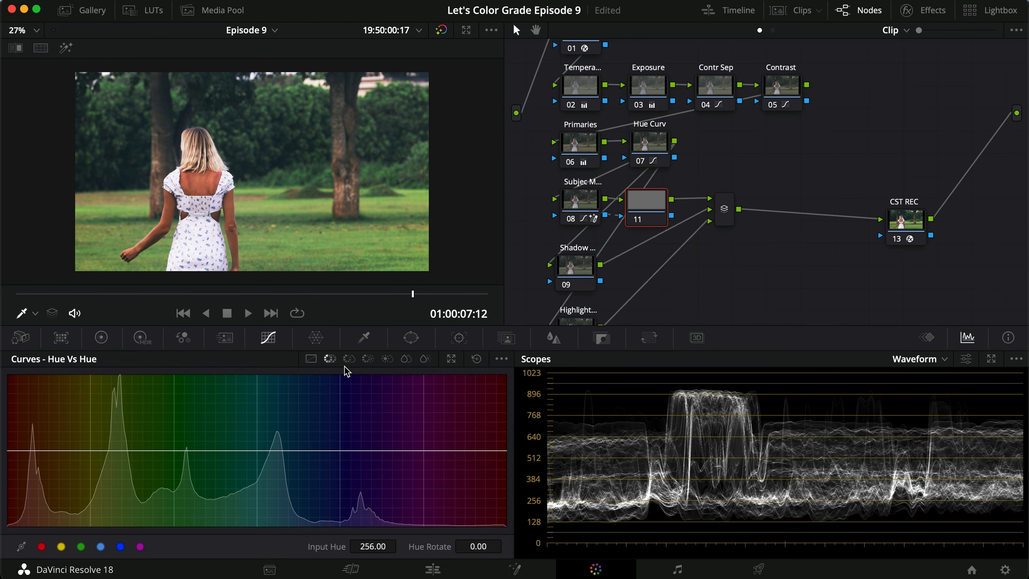
{"action": "left_click", "coordinate": [349, 359]}
{"action": "left_click", "coordinate": [368, 359]}
{"action": "left_click", "coordinate": [387, 359]}
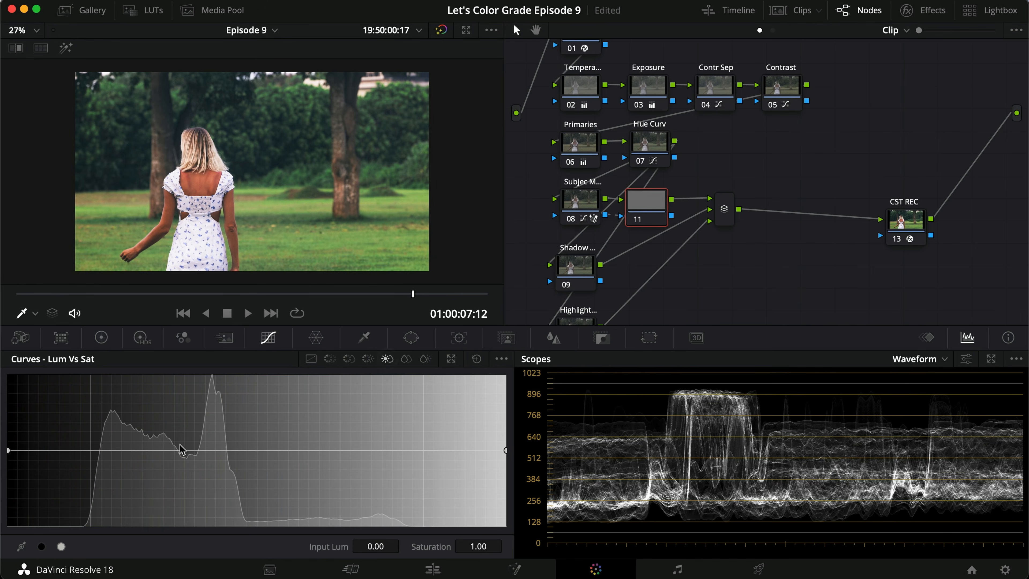
{"action": "left_click_drag", "start_coordinate": [170, 450], "coordinate": [174, 457]}
{"action": "left_click_drag", "start_coordinate": [175, 462], "coordinate": [191, 537]}
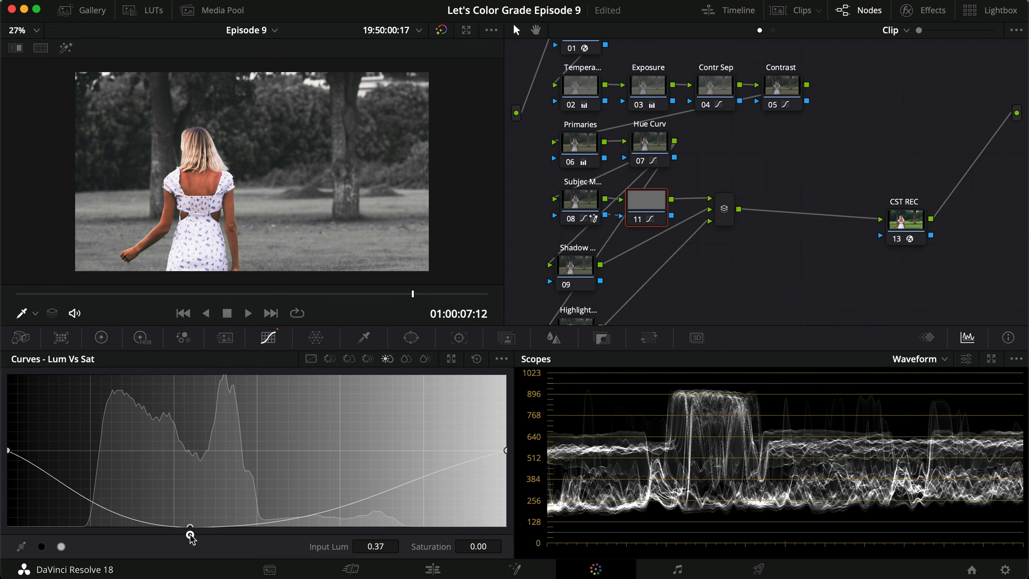
{"action": "key", "text": "super+f"}
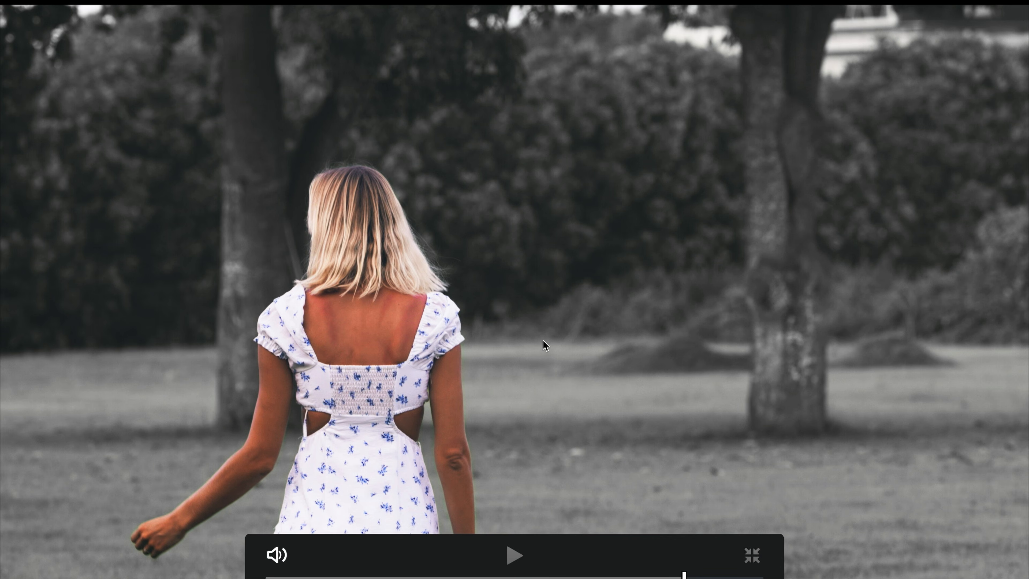
{"action": "key", "text": "super+f"}
Raise the outside node's Lum Vs Sat point to Saturation 0.78 at Input Lum 0.39, comparing the node off and on
{"action": "left_click_drag", "start_coordinate": [192, 528], "coordinate": [202, 470]}
{"action": "key", "text": "super+d"}
{"action": "key", "text": "super+d"}
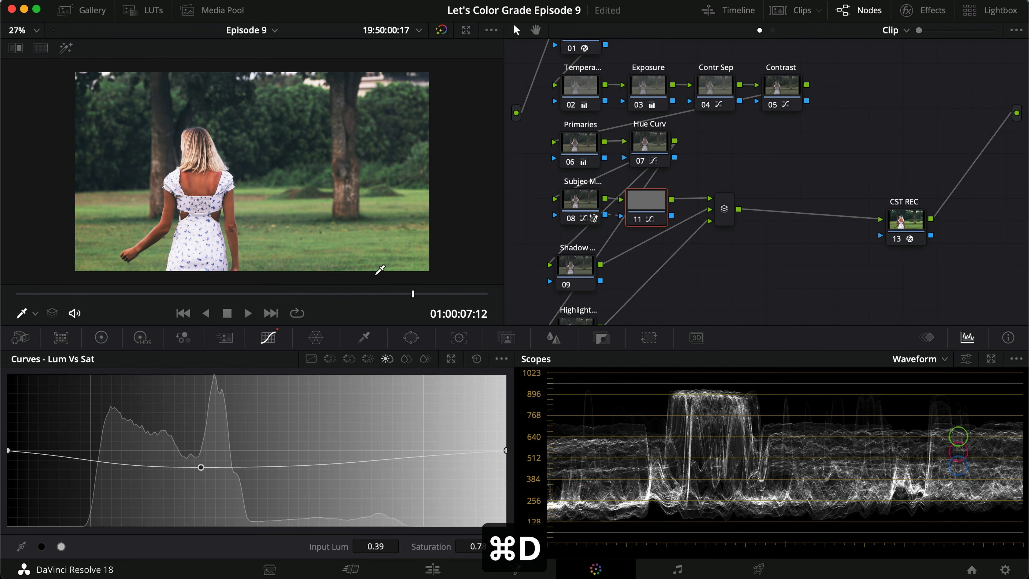
Lower the Sat Vs Sat curve's low-saturation end to Output Sat 0.70 on the outside node, comparing it off and on
{"action": "left_click", "coordinate": [406, 358]}
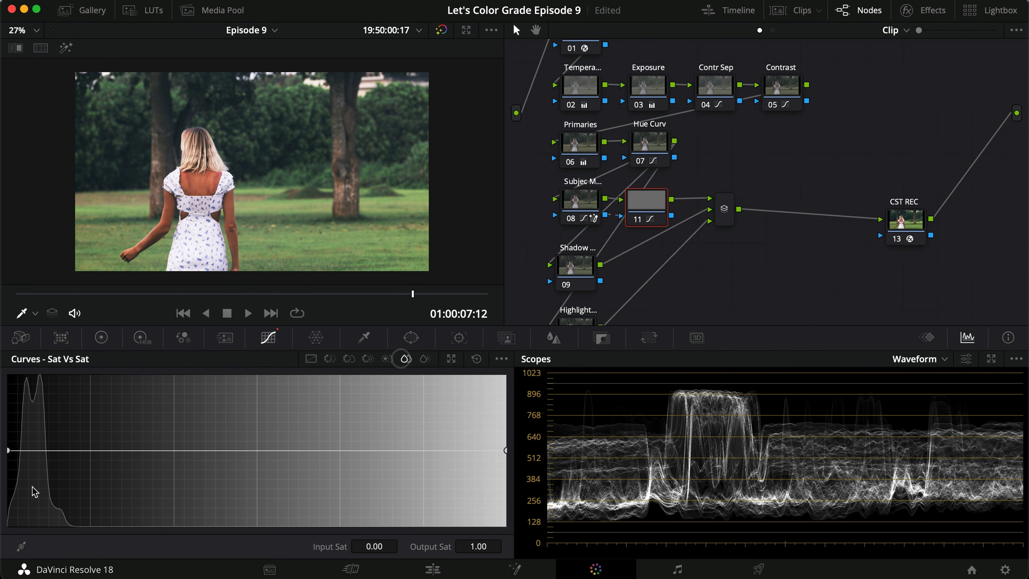
{"action": "left_click_drag", "start_coordinate": [8, 450], "coordinate": [9, 474]}
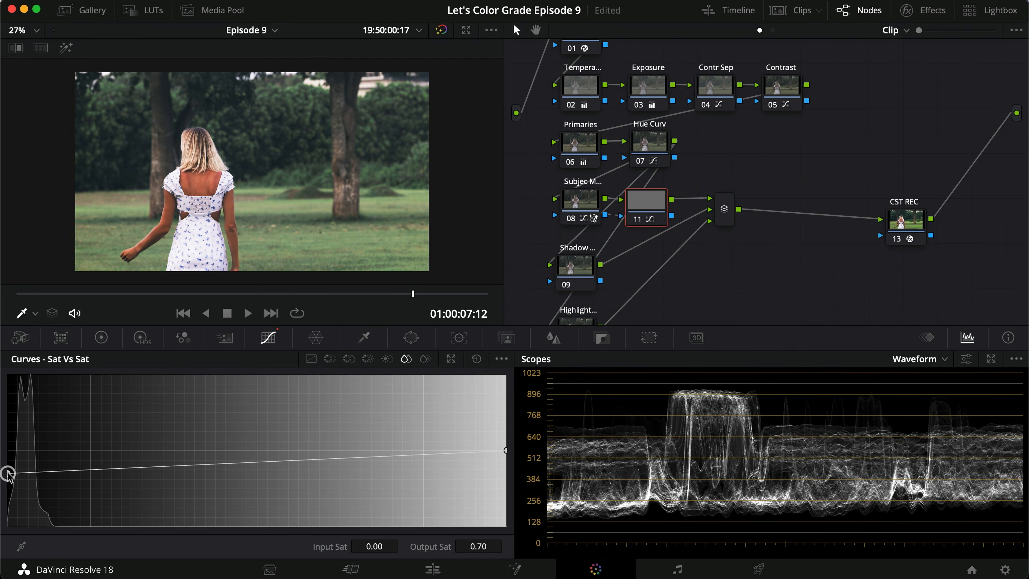
{"action": "key", "text": "super+d"}
{"action": "key", "text": "super+d"}
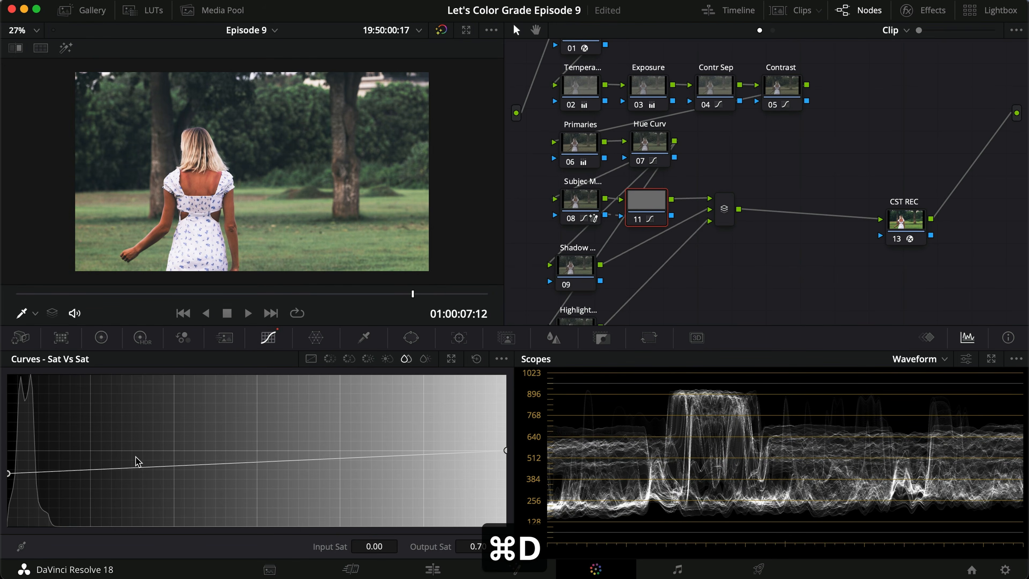
Shape the outside node's Sat Vs Lum curve with its low-saturation end at Lum 0.89 and its high-saturation end at Lum 1.16
{"action": "left_click", "coordinate": [425, 358]}
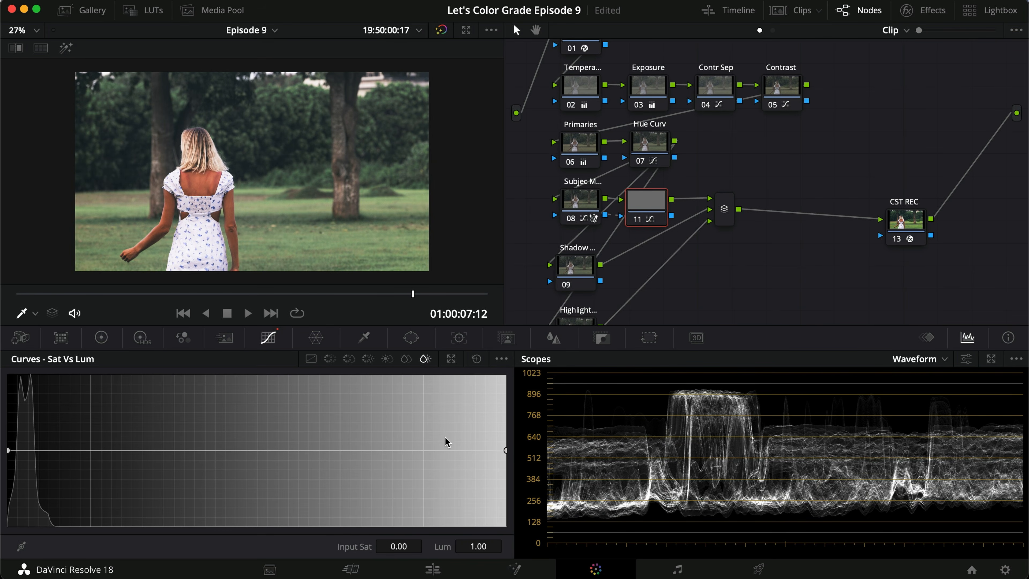
{"action": "left_click_drag", "start_coordinate": [9, 451], "coordinate": [9, 468]}
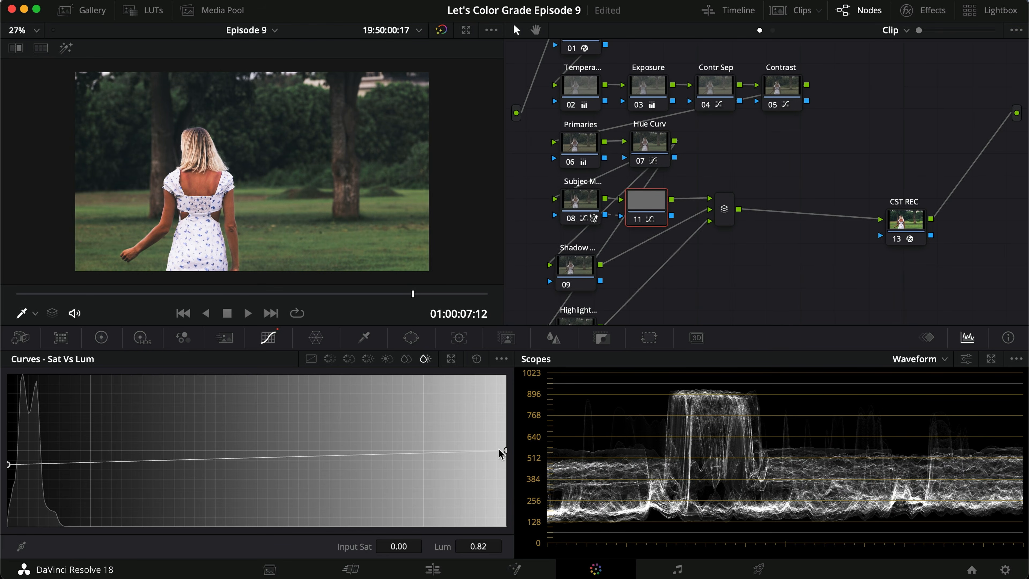
{"action": "left_click_drag", "start_coordinate": [507, 454], "coordinate": [507, 440]}
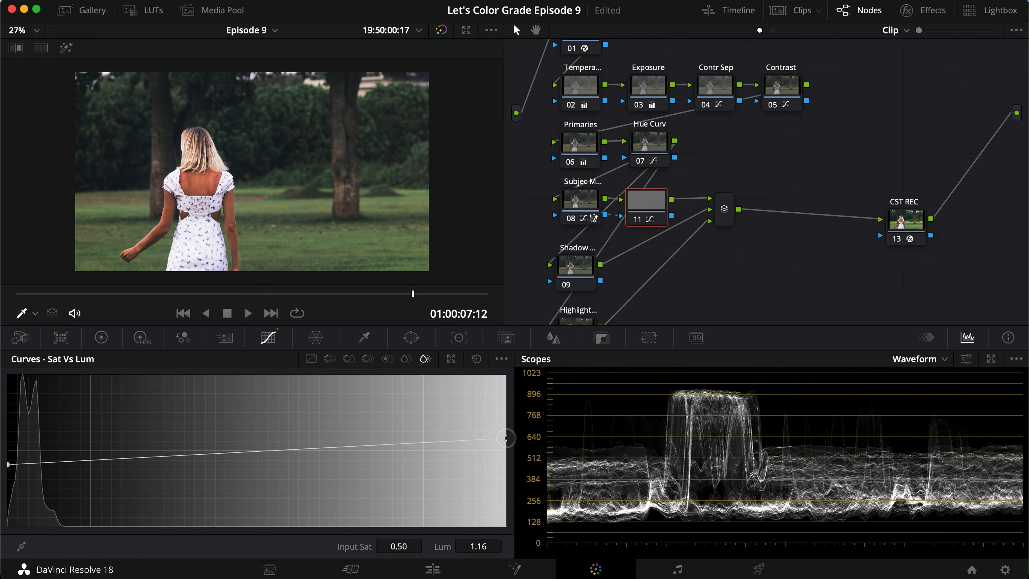
{"action": "left_click_drag", "start_coordinate": [9, 465], "coordinate": [7, 458]}
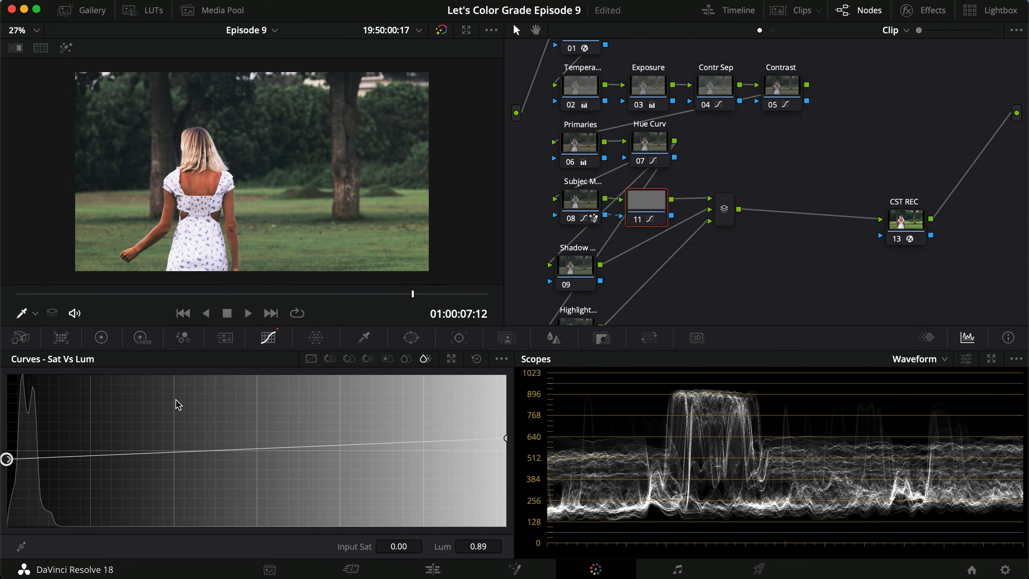
Ease the outside node's desaturation to Saturation 0.89 on the Lum Vs Sat point and Output Sat 0.79 on the Sat Vs Sat low end
{"action": "left_click", "coordinate": [389, 359]}
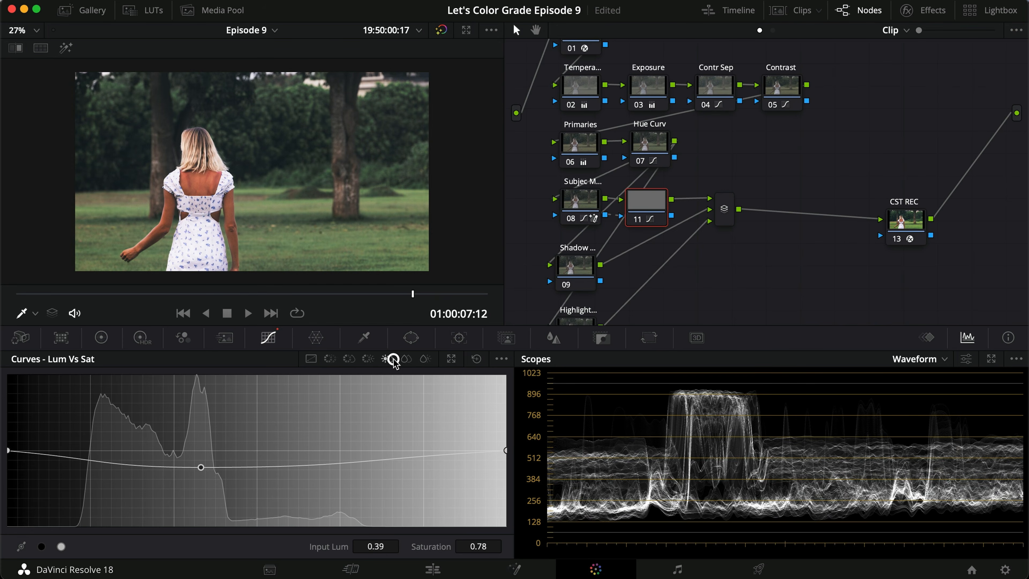
{"action": "left_click_drag", "start_coordinate": [203, 470], "coordinate": [203, 459]}
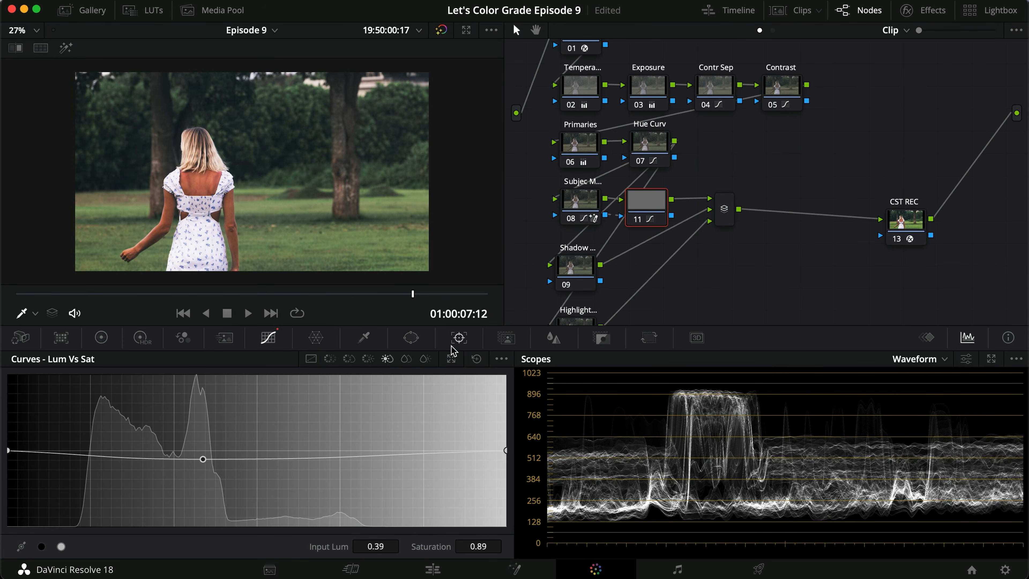
{"action": "left_click", "coordinate": [406, 359]}
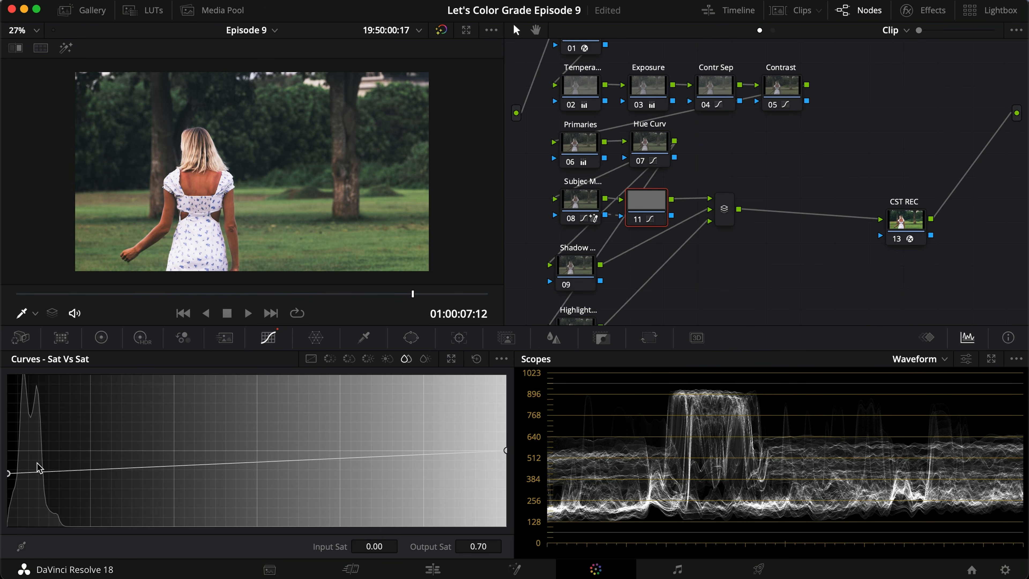
{"action": "left_click_drag", "start_coordinate": [8, 473], "coordinate": [8, 465]}
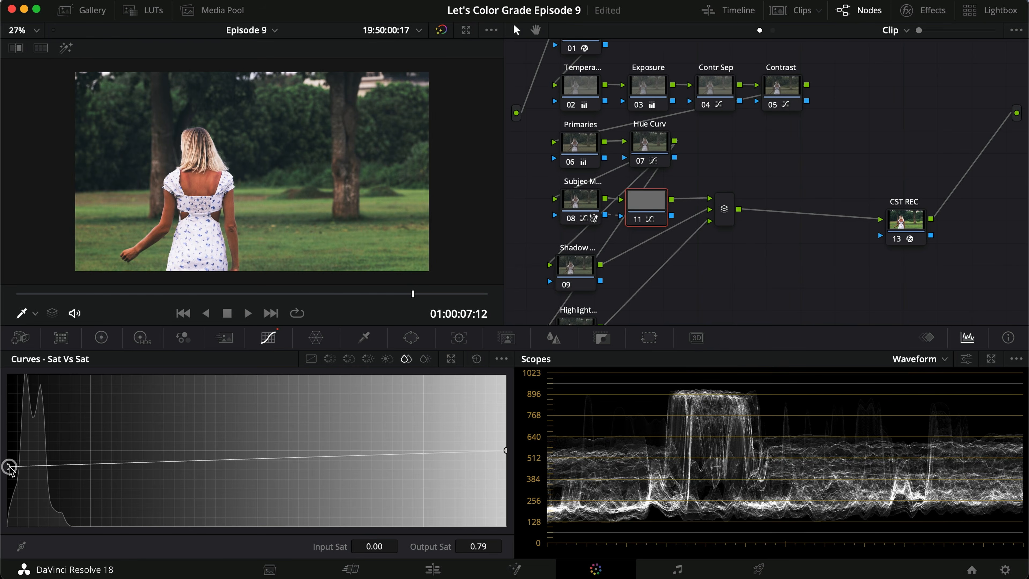
Toggle the outside node off and on repeatedly, mainly in full screen, to examine its effect on the background
{"action": "key", "text": "super+d"}
{"action": "key", "text": "super+d"}
{"action": "key", "text": "super+f"}
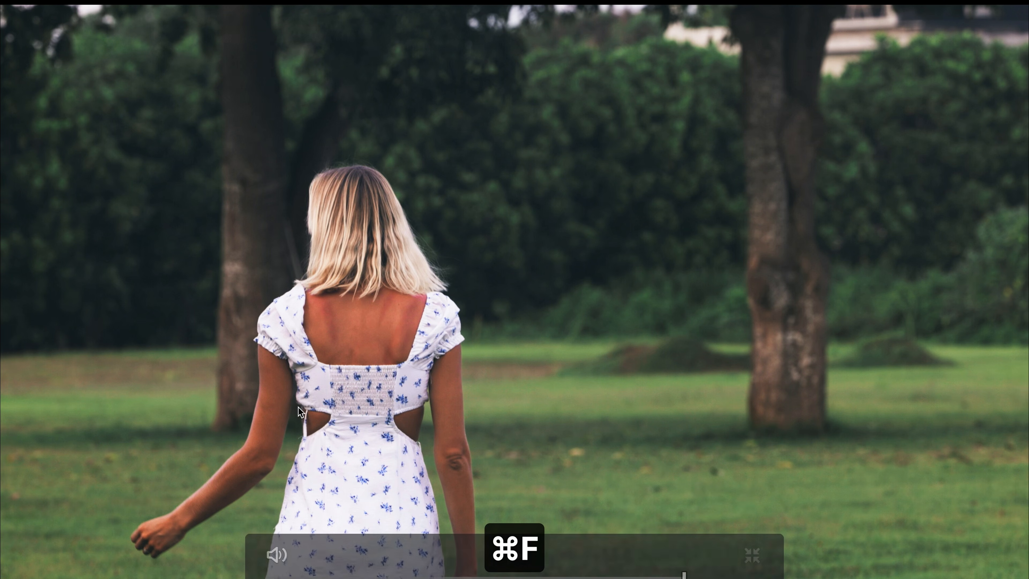
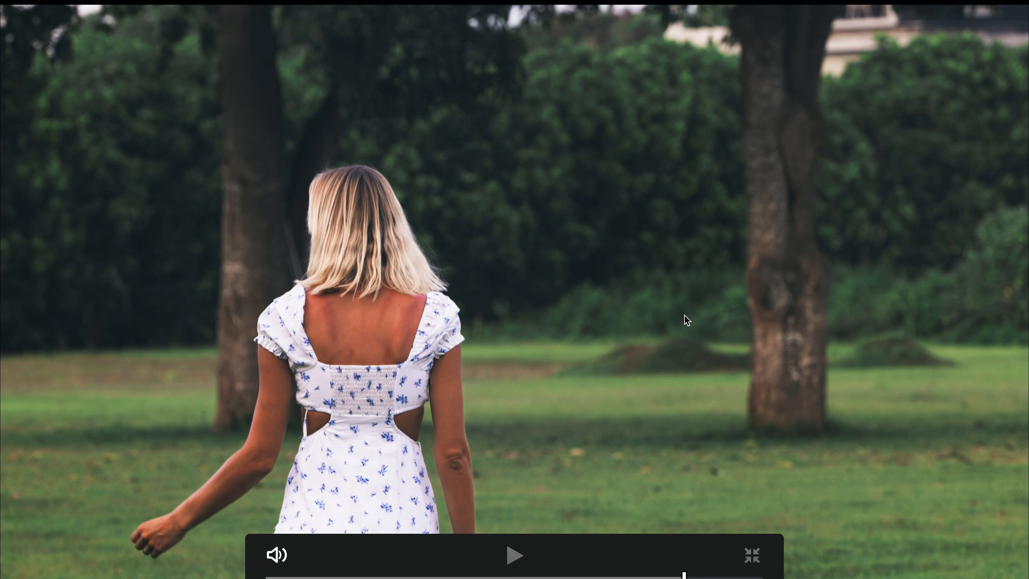
{"action": "key", "text": "super+d"}
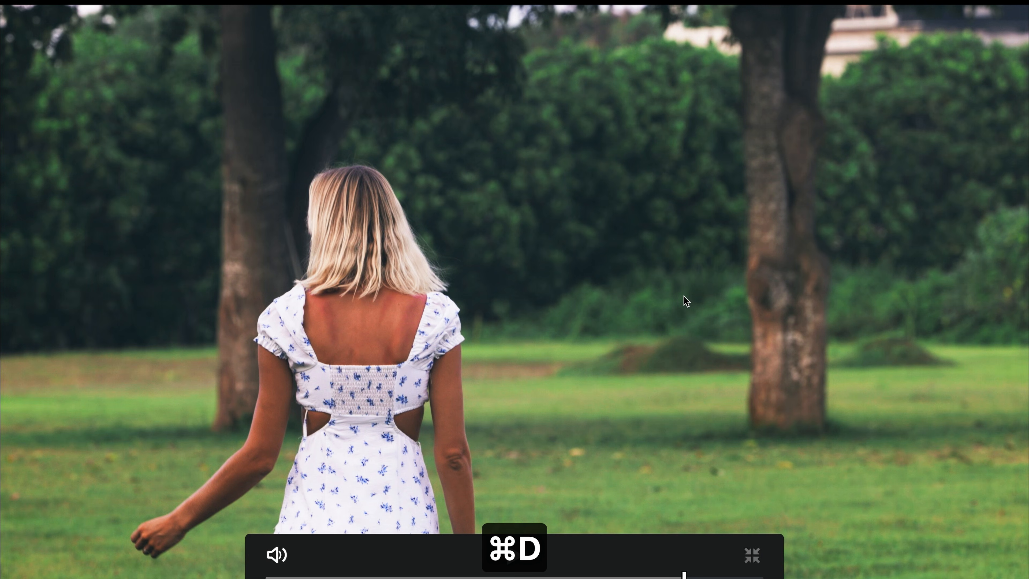
{"action": "key", "text": "super+d"}
{"action": "key", "text": "super+d"}
{"action": "key", "text": "super+d"}
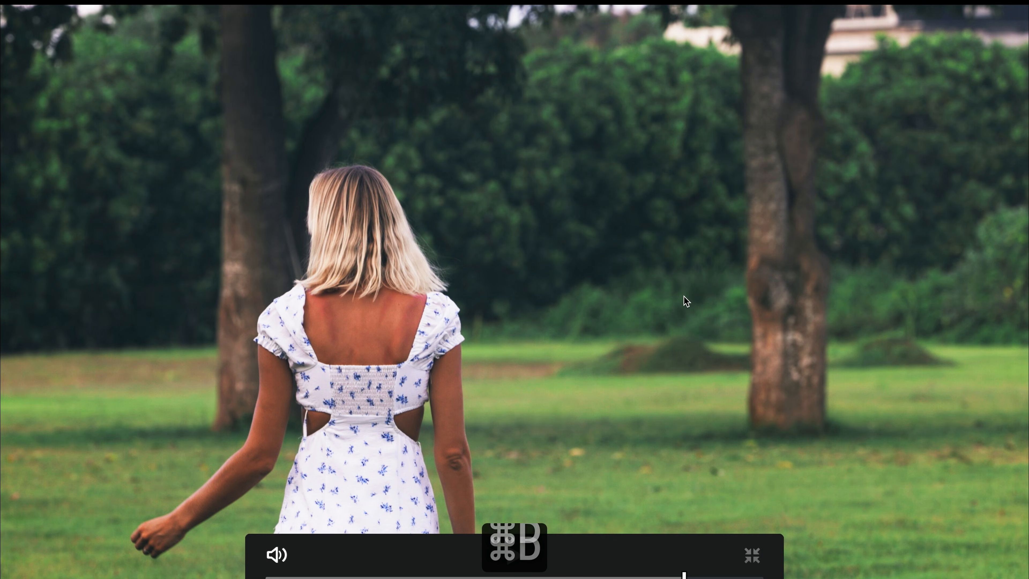
{"action": "key", "text": "super+d"}
{"action": "key", "text": "super+d"}
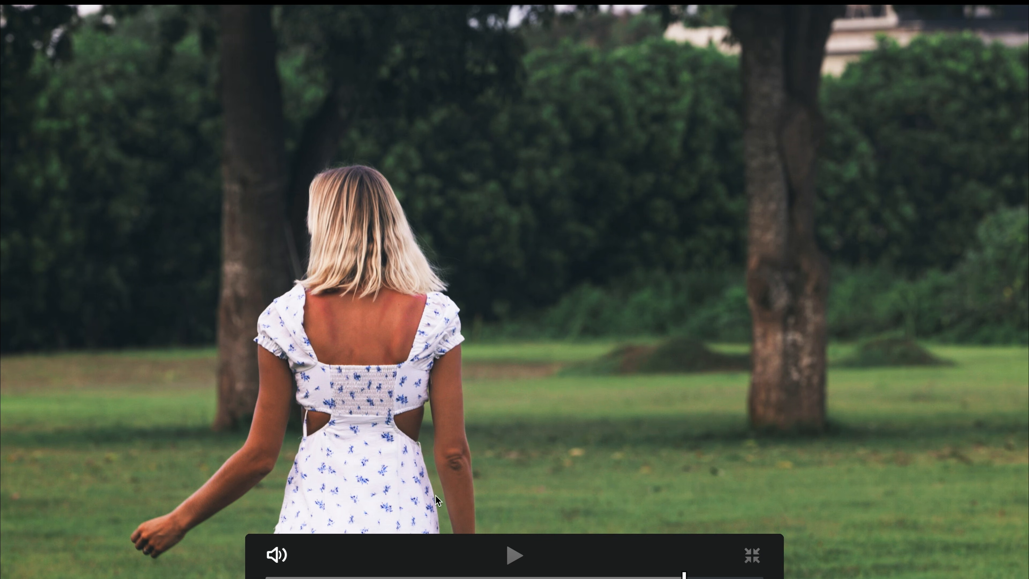
{"action": "key", "text": "super+d"}
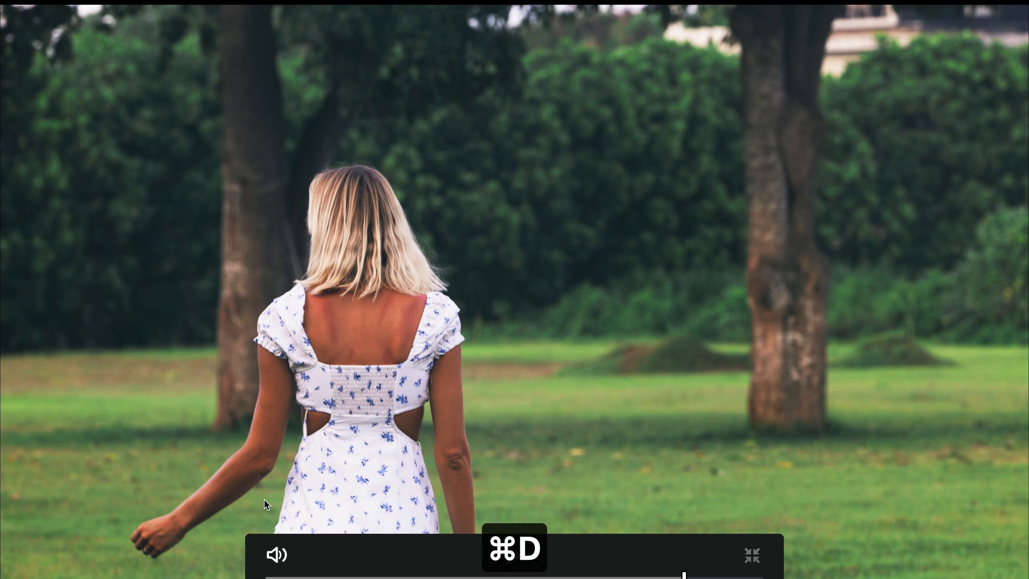
{"action": "key", "text": "super+f"}
Switch the outside node back on and save the project
{"action": "key", "text": "super+s"}
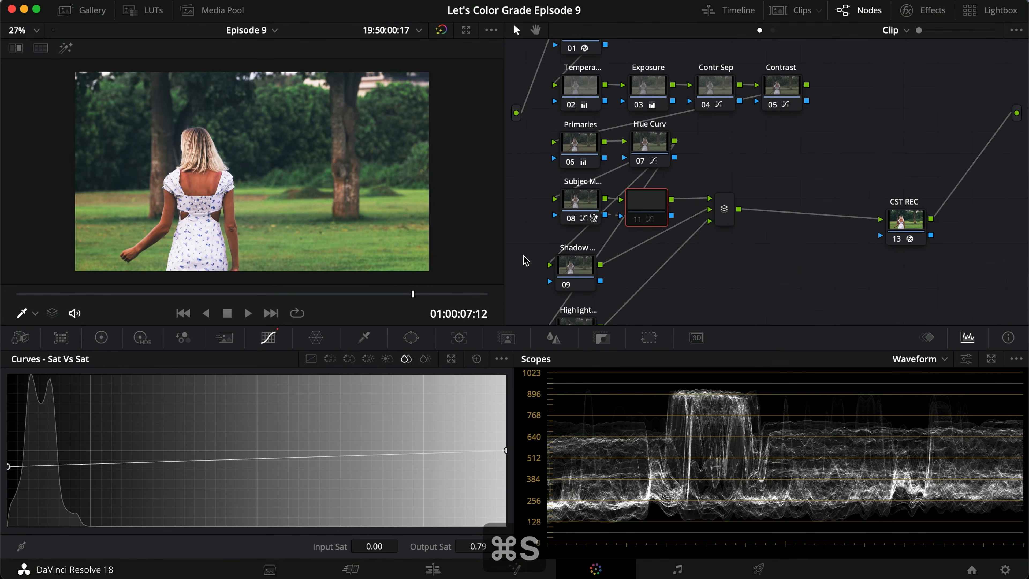
{"action": "key", "text": "super+d"}
{"action": "key", "text": "super+s"}
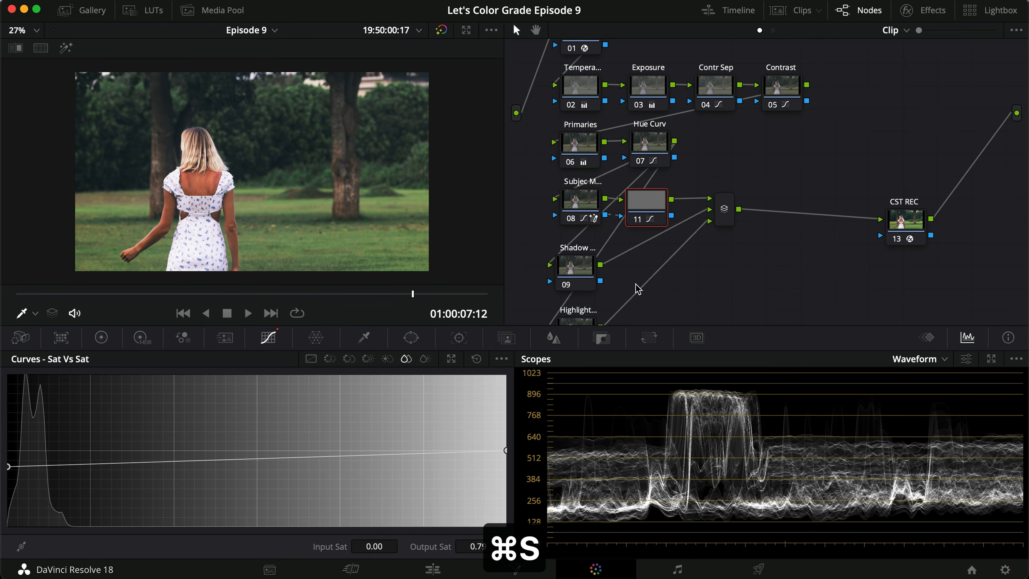
Tidy the positions of the outside and shadow nodes, and turn on a rectangular linear window on the shadow node
{"action": "left_click_drag", "start_coordinate": [650, 213], "coordinate": [655, 211]}
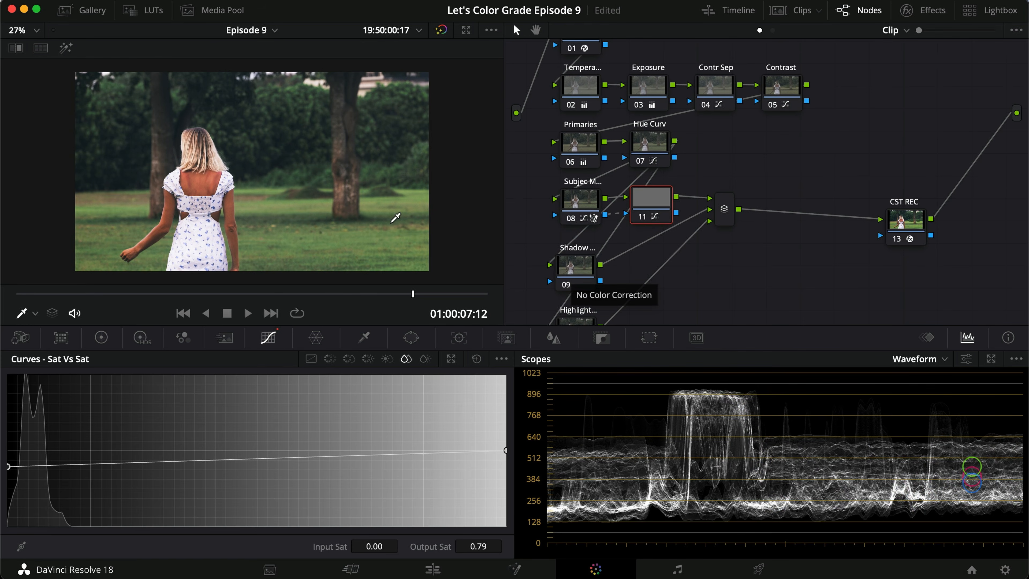
{"action": "left_click", "coordinate": [578, 275]}
{"action": "left_click_drag", "start_coordinate": [592, 266], "coordinate": [594, 266]}
{"action": "left_click", "coordinate": [411, 337]}
{"action": "left_click", "coordinate": [30, 410]}
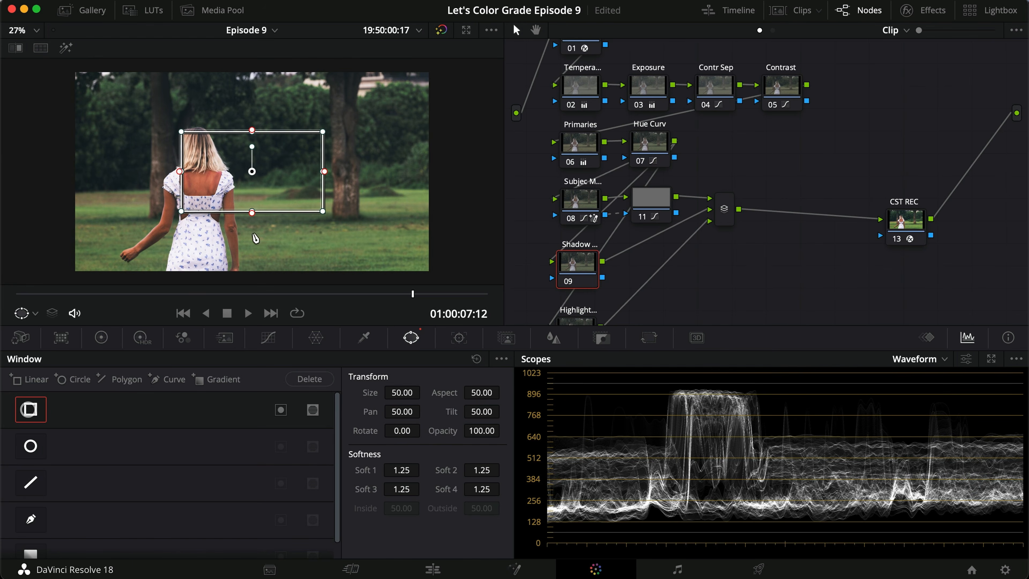
Reshape the window into a tall rectangle over the image's left side at Pan 17.31, Tilt 60.26, with Soft 3 at 100, and highlight its mask
{"action": "left_click_drag", "start_coordinate": [264, 181], "coordinate": [87, 110]}
{"action": "scroll", "coordinate": [87, 109], "scroll_direction": "down", "scroll_amount": 2}
{"action": "scroll", "coordinate": [88, 109], "scroll_direction": "down", "scroll_amount": 1}
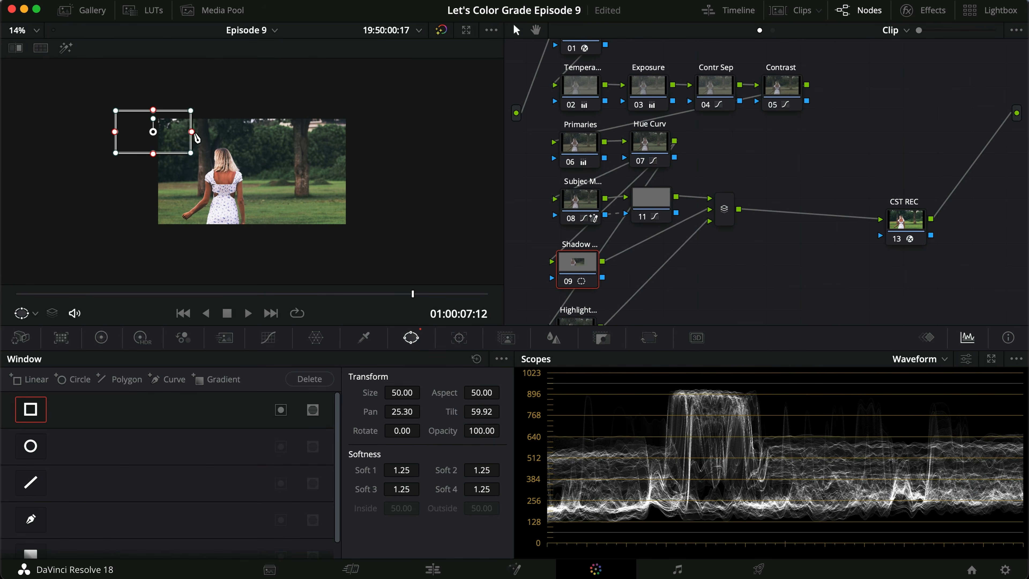
{"action": "left_click_drag", "start_coordinate": [189, 135], "coordinate": [148, 234]}
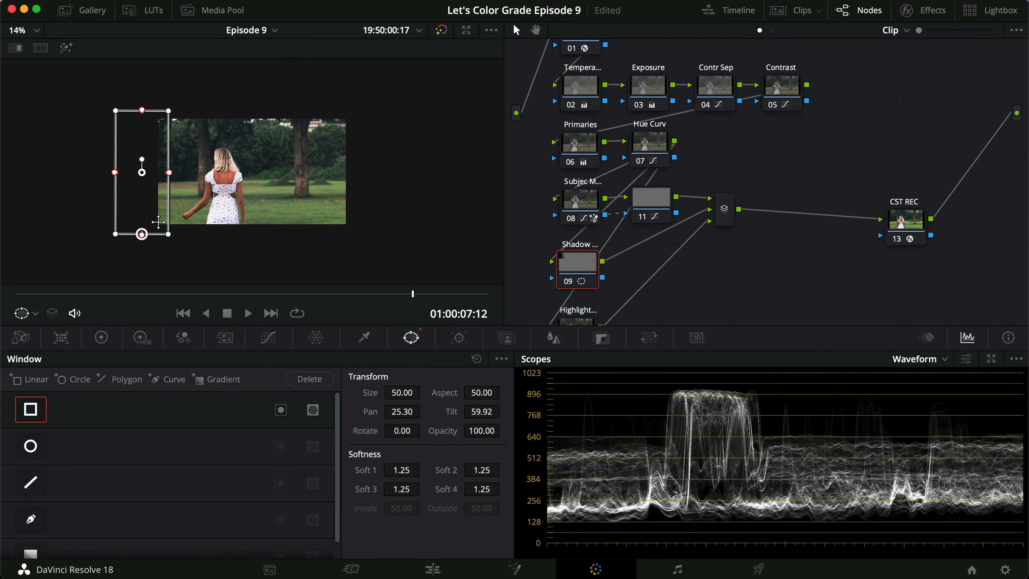
{"action": "left_click_drag", "start_coordinate": [137, 189], "coordinate": [224, 171]}
{"action": "key", "text": "shift+h"}
{"action": "scroll", "coordinate": [199, 201], "scroll_direction": "up", "scroll_amount": 5}
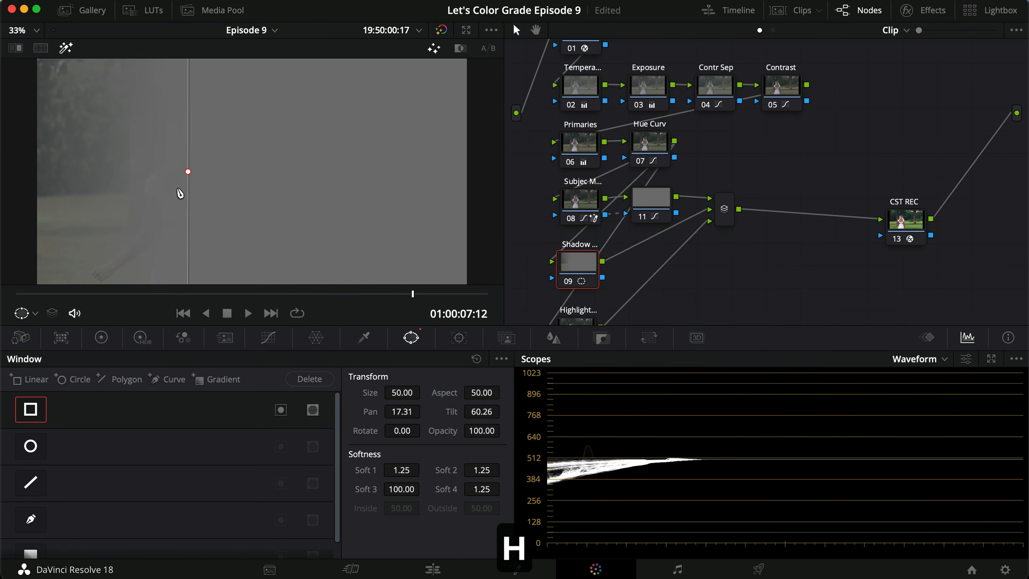
Finish adjusting the shadow window's edge, turn off its mask highlight, and lower the shadow node's gamma to -0.10
{"action": "left_click_drag", "start_coordinate": [188, 172], "coordinate": [191, 171]}
{"action": "key", "text": "shift+h"}
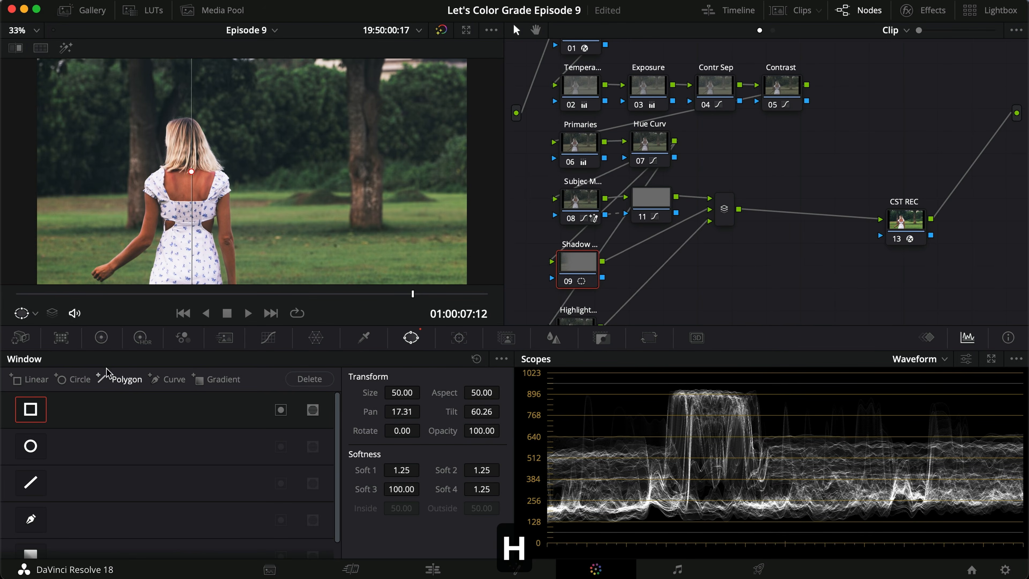
{"action": "left_click", "coordinate": [101, 337]}
{"action": "left_click_drag", "start_coordinate": [208, 521], "coordinate": [162, 521]}
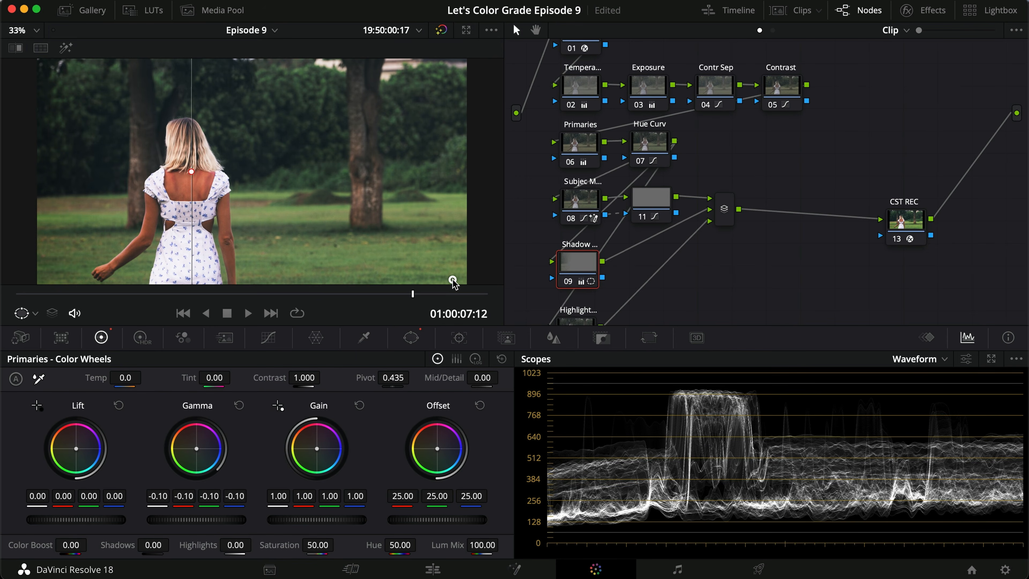
{"action": "key", "text": "super+d"}
{"action": "key", "text": "super+d"}
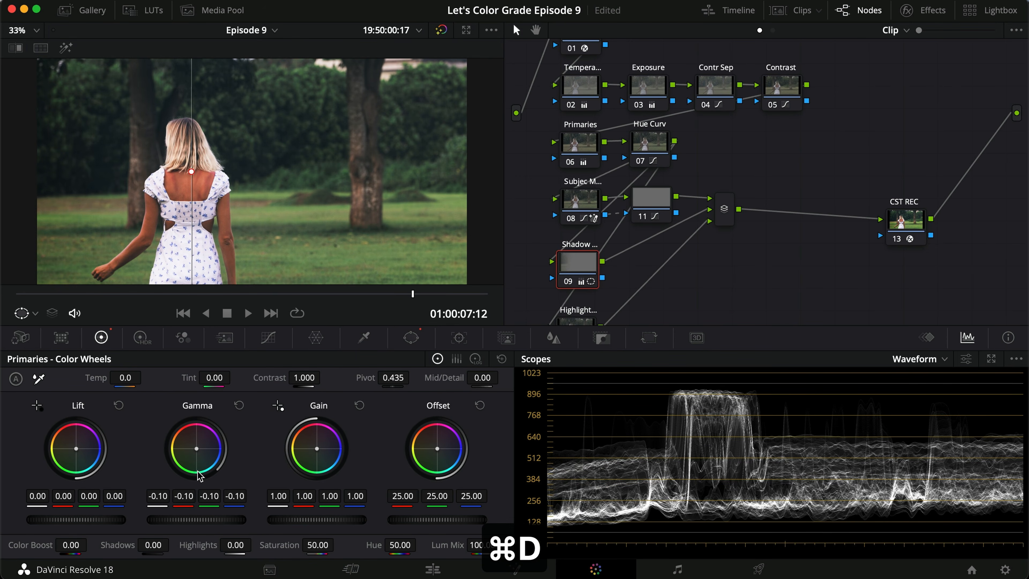
On the shadow node's custom curve, lift the black point slightly, pull the lower tones down with a new point, and save the project
{"action": "left_click", "coordinate": [261, 343]}
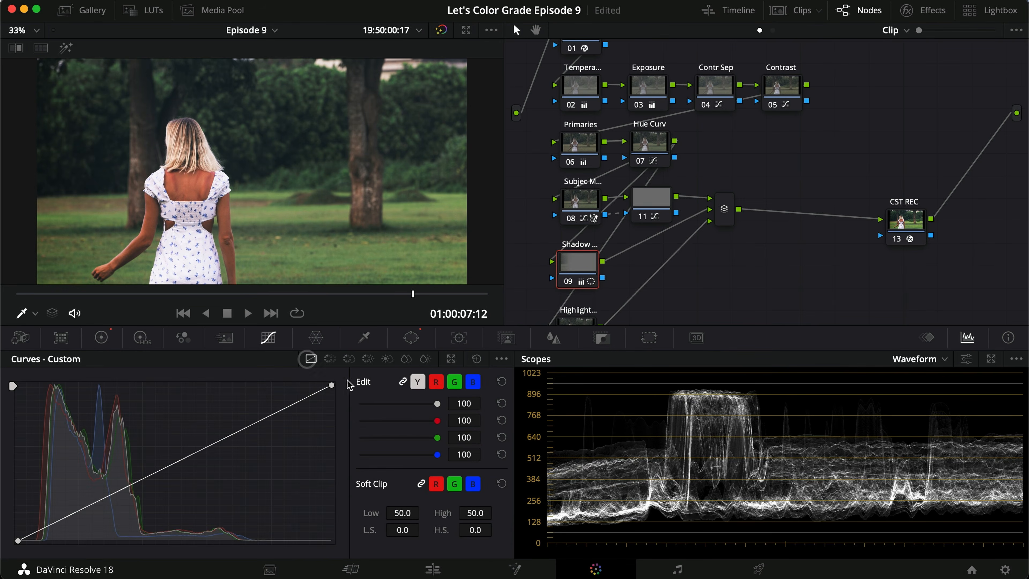
{"action": "left_click_drag", "start_coordinate": [18, 541], "coordinate": [18, 536]}
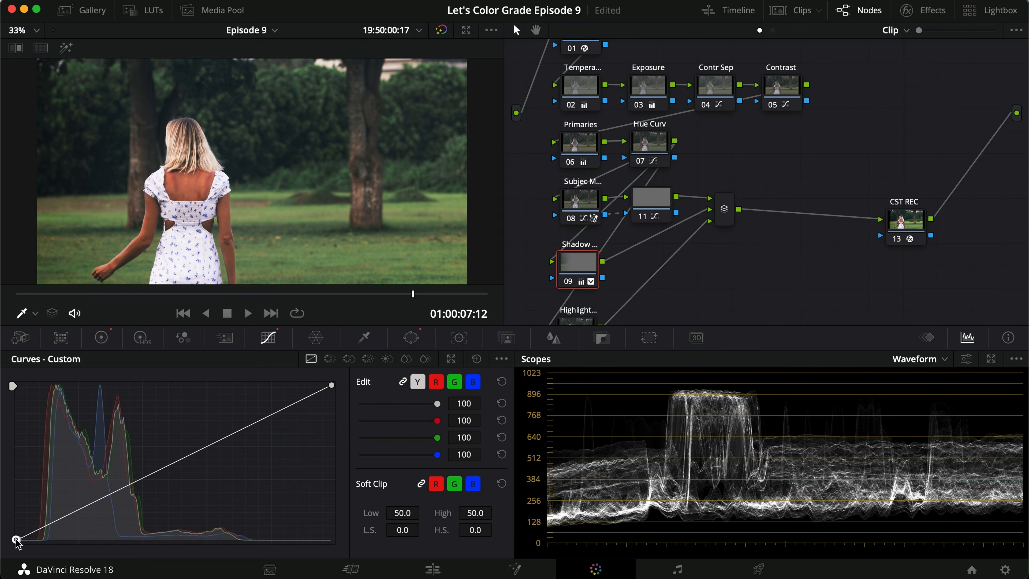
{"action": "left_click", "coordinate": [88, 501]}
{"action": "left_click_drag", "start_coordinate": [88, 502], "coordinate": [96, 512]}
{"action": "key", "text": "super+d"}
{"action": "key", "text": "super+d"}
{"action": "key", "text": "super+d"}
{"action": "key", "text": "super+d"}
{"action": "key", "text": "super+s"}
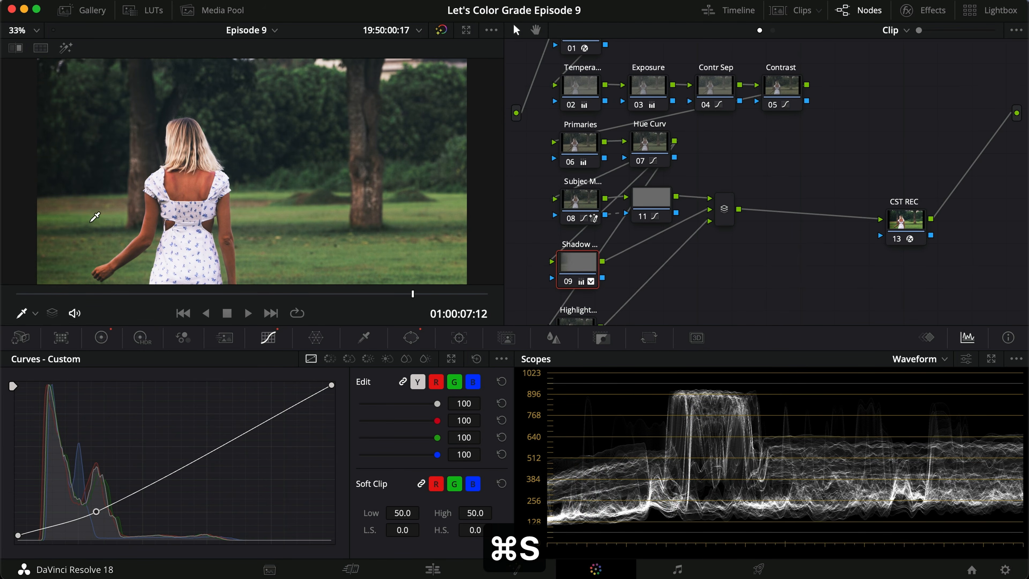
Toggle the shadow node off and on to examine its effect on the image, and save the project again
{"action": "key", "text": "super+d"}
{"action": "key", "text": "super+d"}
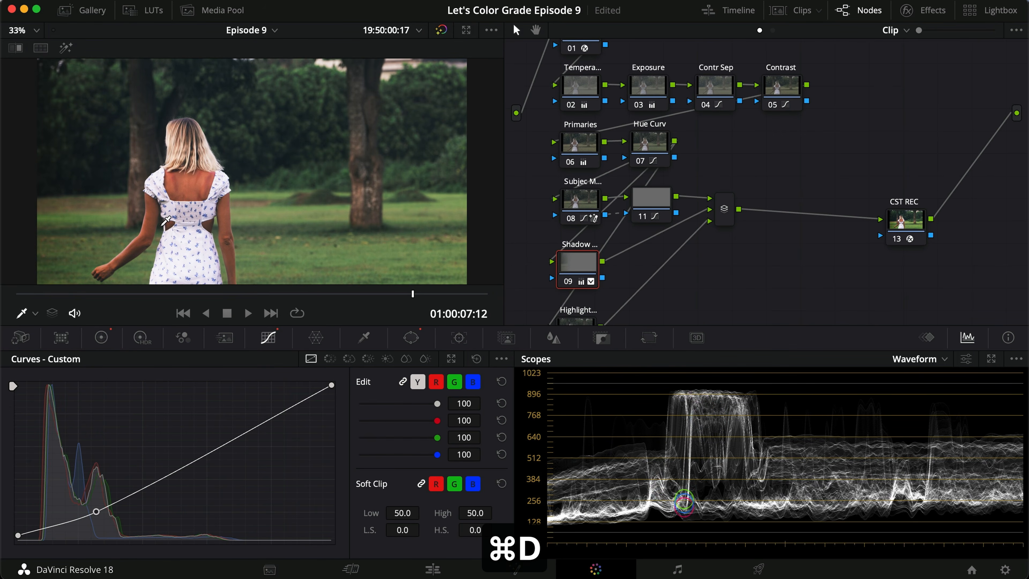
{"action": "key", "text": "super+d"}
{"action": "key", "text": "super+d"}
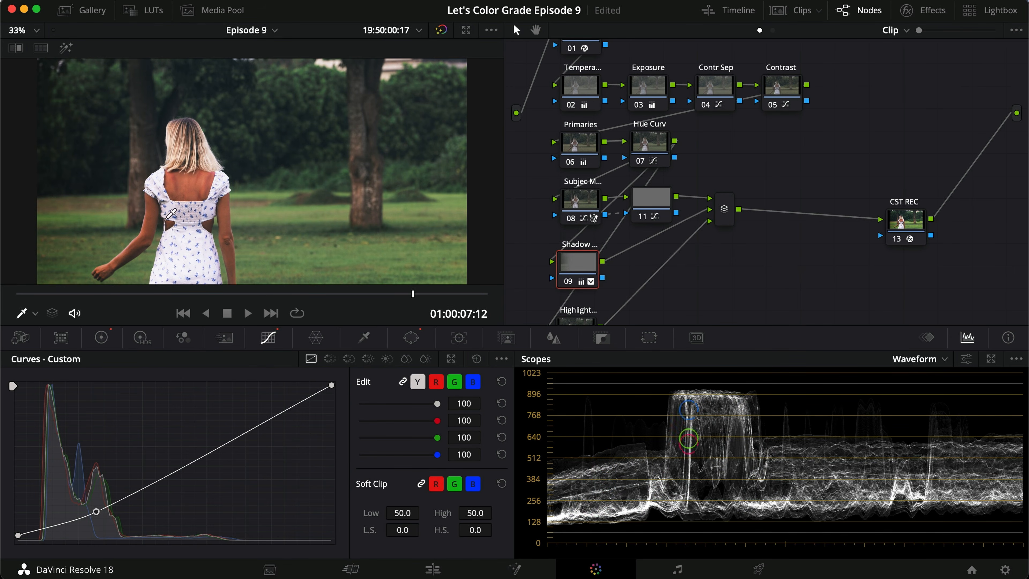
{"action": "key", "text": "super+d"}
{"action": "key", "text": "super+d"}
{"action": "key", "text": "super+s"}
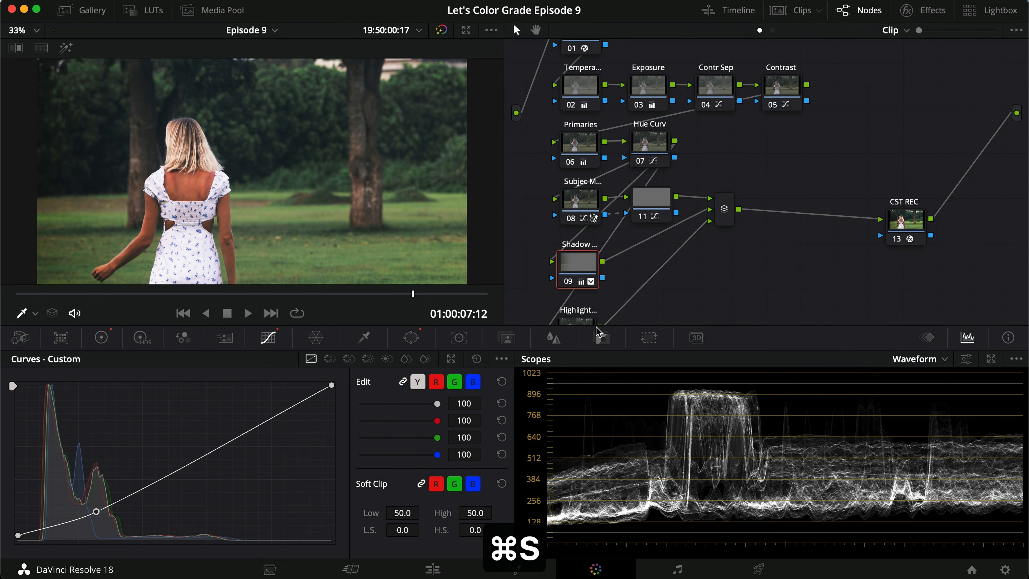
Add a circular window to the highlight node over the image's upper-right corner, Size 70.44, Aspect 41.97, Pan 73.34, Tilt 63.45, and highlight its mask
{"action": "scroll", "coordinate": [583, 316], "scroll_direction": "down", "scroll_amount": 1}
{"action": "left_click", "coordinate": [578, 320]}
{"action": "scroll", "coordinate": [579, 322], "scroll_direction": "down", "scroll_amount": 1}
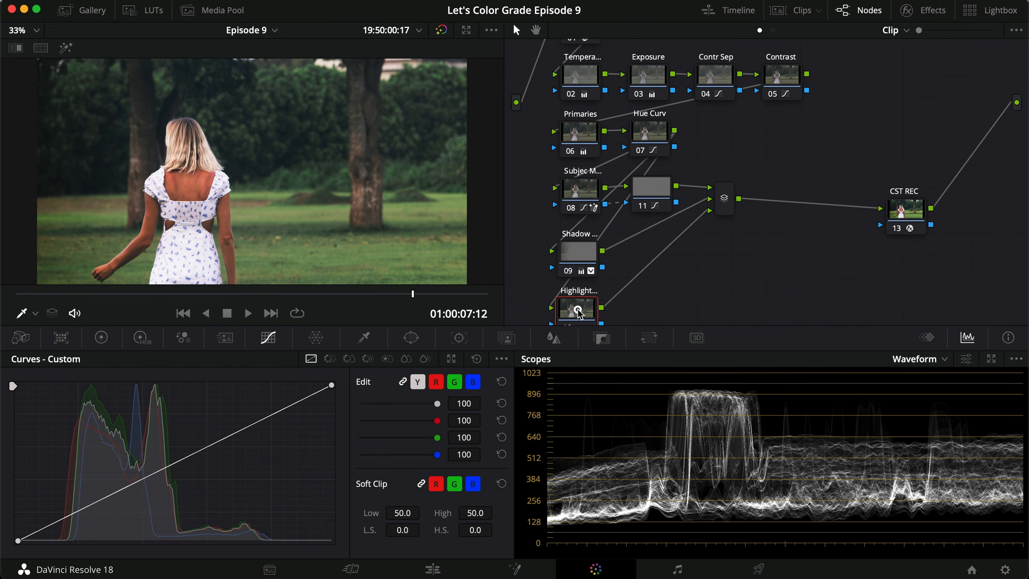
{"action": "left_click", "coordinate": [411, 337]}
{"action": "left_click", "coordinate": [32, 448]}
{"action": "scroll", "coordinate": [215, 256], "scroll_direction": "down", "scroll_amount": 3}
{"action": "left_click_drag", "start_coordinate": [255, 175], "coordinate": [440, 129]}
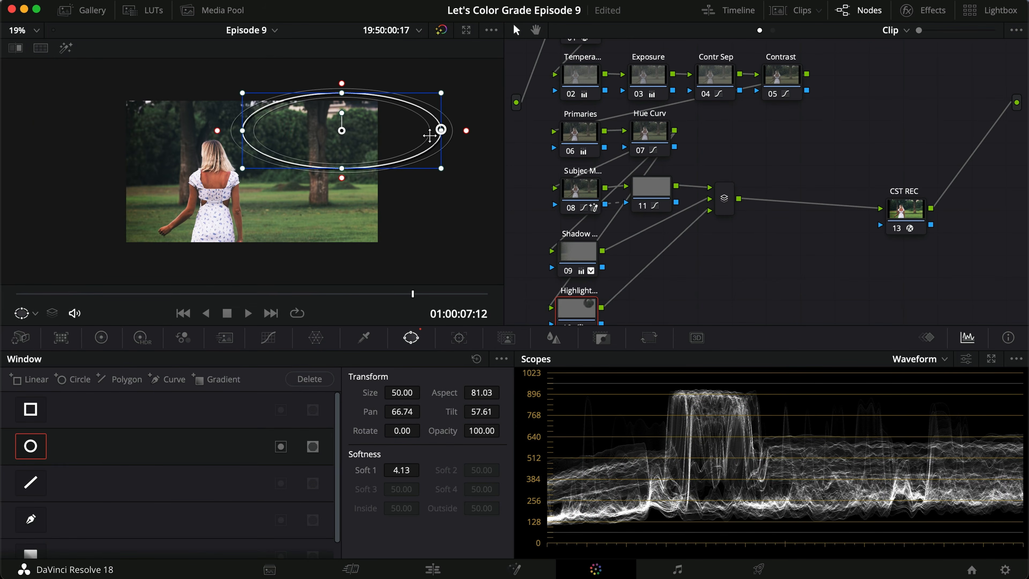
{"action": "left_click_drag", "start_coordinate": [342, 169], "coordinate": [377, 128]}
{"action": "left_click_drag", "start_coordinate": [377, 169], "coordinate": [377, 217]}
{"action": "left_click_drag", "start_coordinate": [278, 218], "coordinate": [299, 192]}
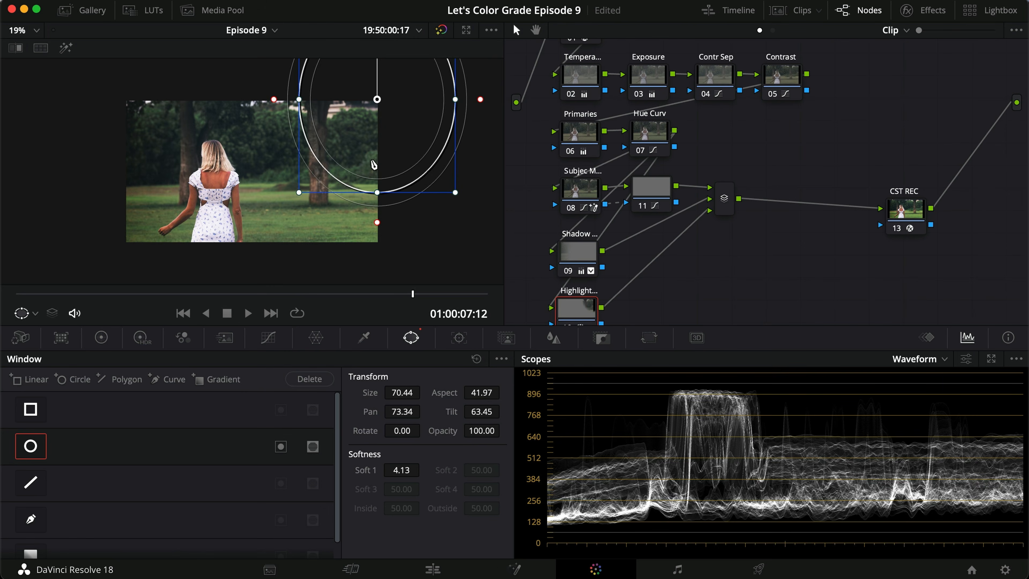
{"action": "key", "text": "shift+h"}
Try Soft 1 values of 100, 75 and 50 on the highlight node's circular window
{"action": "double_click", "coordinate": [413, 471]}
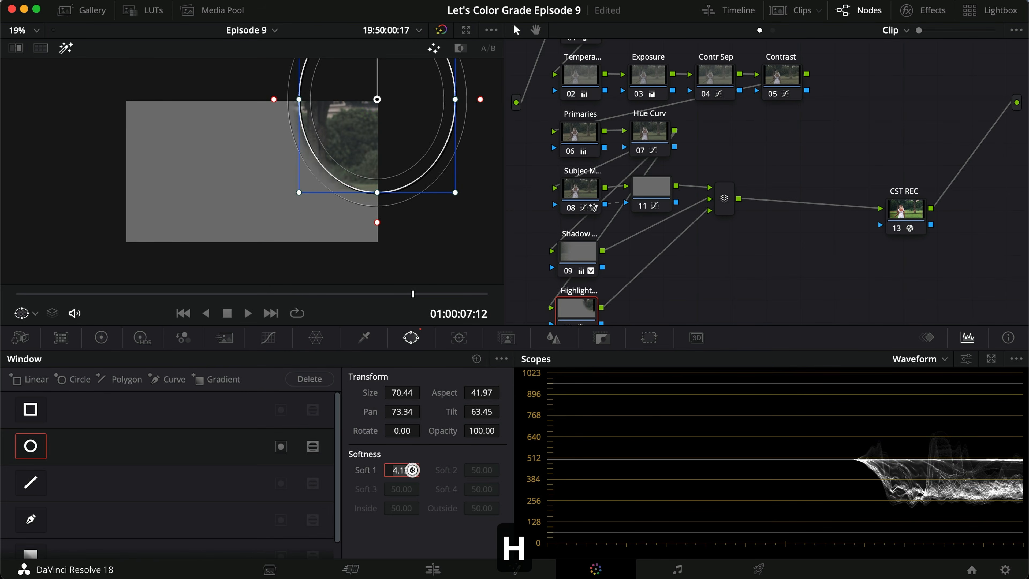
{"action": "type", "text": "100"}
{"action": "key", "text": "Return"}
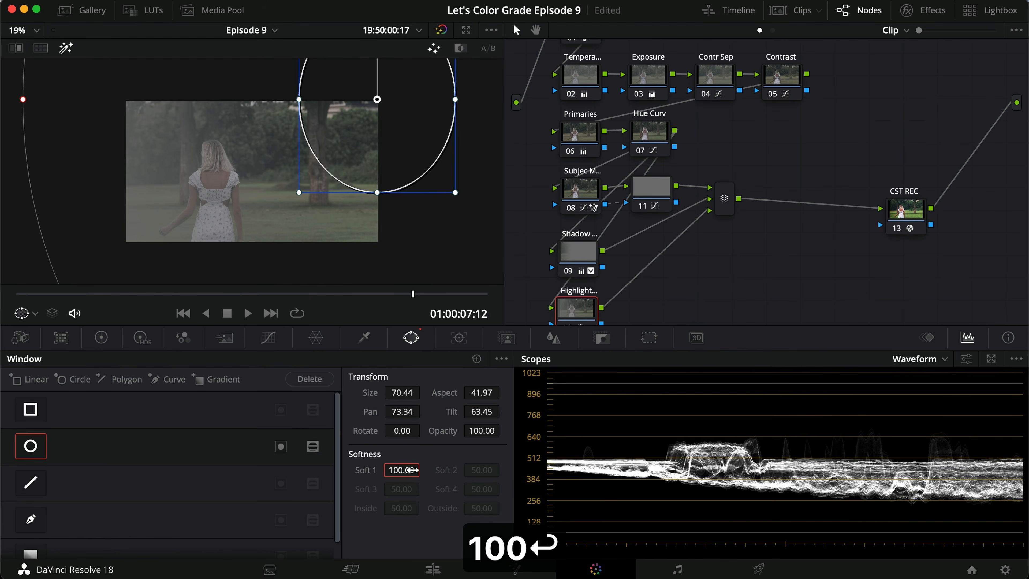
{"action": "double_click", "coordinate": [412, 470]}
{"action": "type", "text": "75"}
{"action": "key", "text": "Return"}
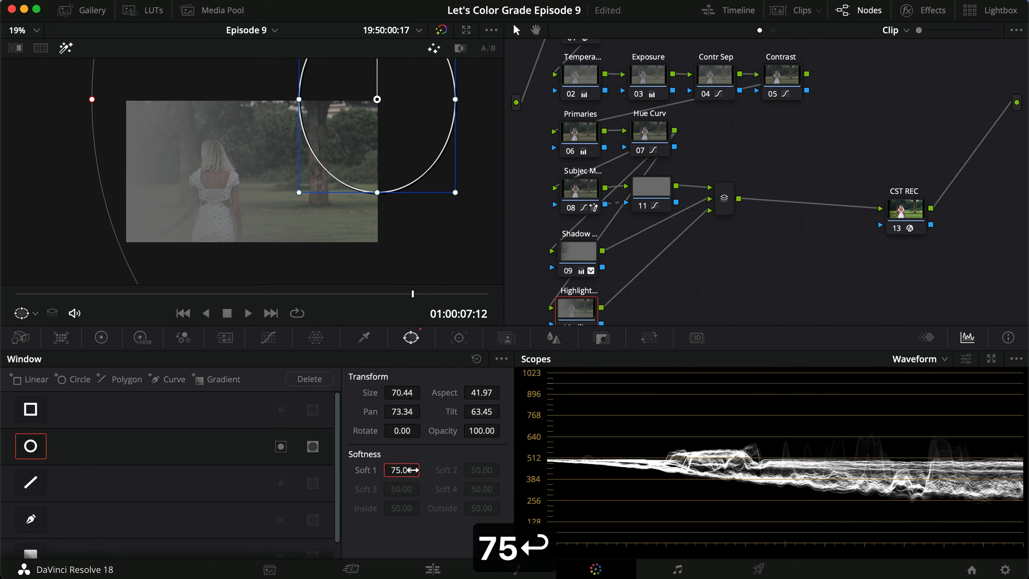
{"action": "double_click", "coordinate": [412, 470]}
{"action": "type", "text": "50"}
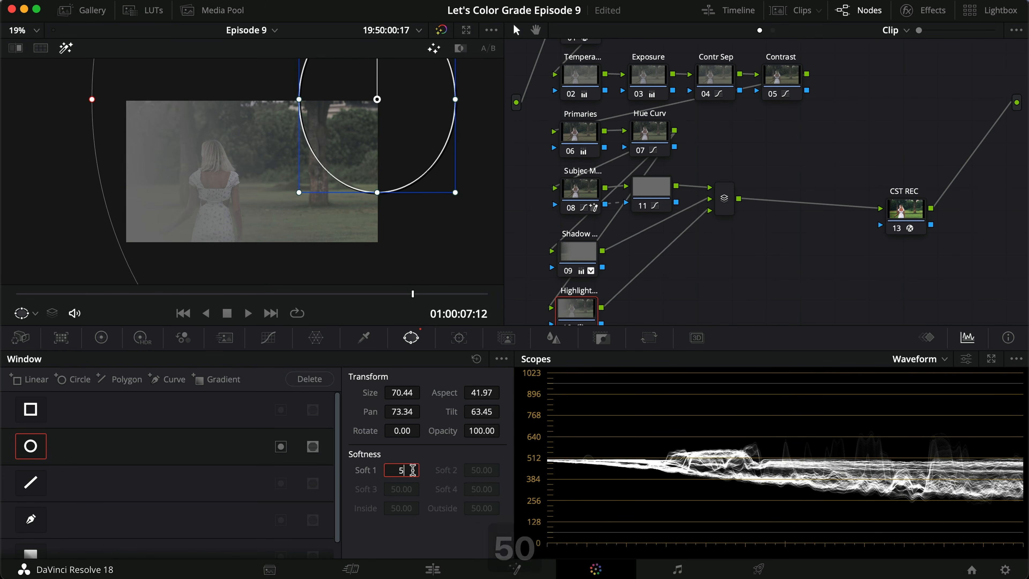
{"action": "key", "text": "Return"}
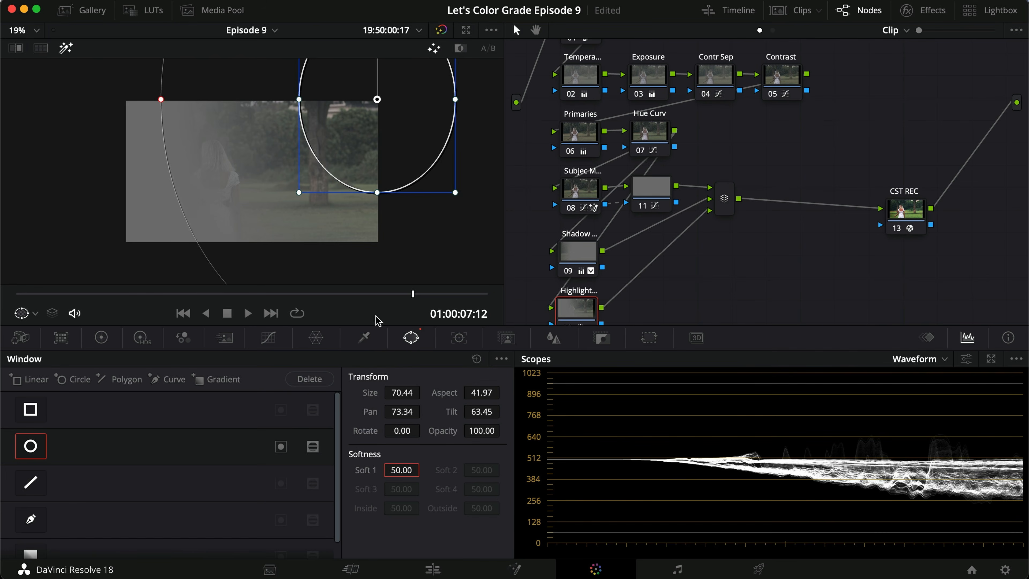
Set the circular window's Soft 1 to 60 and turn off the mask highlight
{"action": "double_click", "coordinate": [396, 467]}
{"action": "type", "text": "60"}
{"action": "key", "text": "Return"}
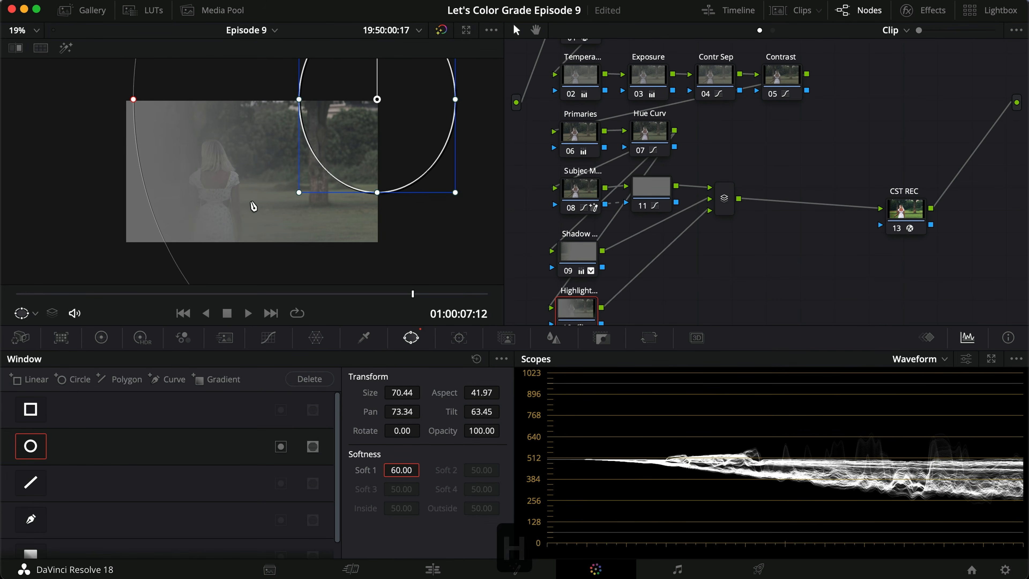
{"action": "key", "text": "shift+h"}
Raise the highlight node's gamma to 0.07, with red at 0.10, green at 0.09 and blue at 0.07
{"action": "scroll", "coordinate": [254, 206], "scroll_direction": "up", "scroll_amount": 3}
{"action": "left_click", "coordinate": [101, 337]}
{"action": "left_click_drag", "start_coordinate": [189, 521], "coordinate": [203, 520]}
{"action": "left_click_drag", "start_coordinate": [326, 519], "coordinate": [384, 518]}
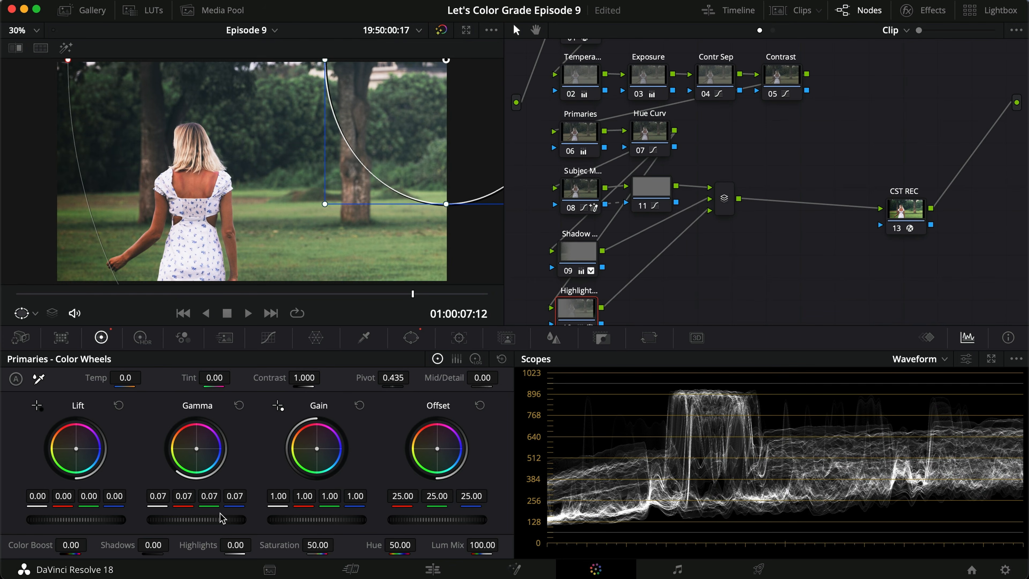
{"action": "left_click_drag", "start_coordinate": [186, 504], "coordinate": [237, 504]}
Toggle the highlight node off and on in full screen to examine its effect on the image
{"action": "key", "text": "super+d"}
{"action": "key", "text": "super+d"}
{"action": "key", "text": "super+f"}
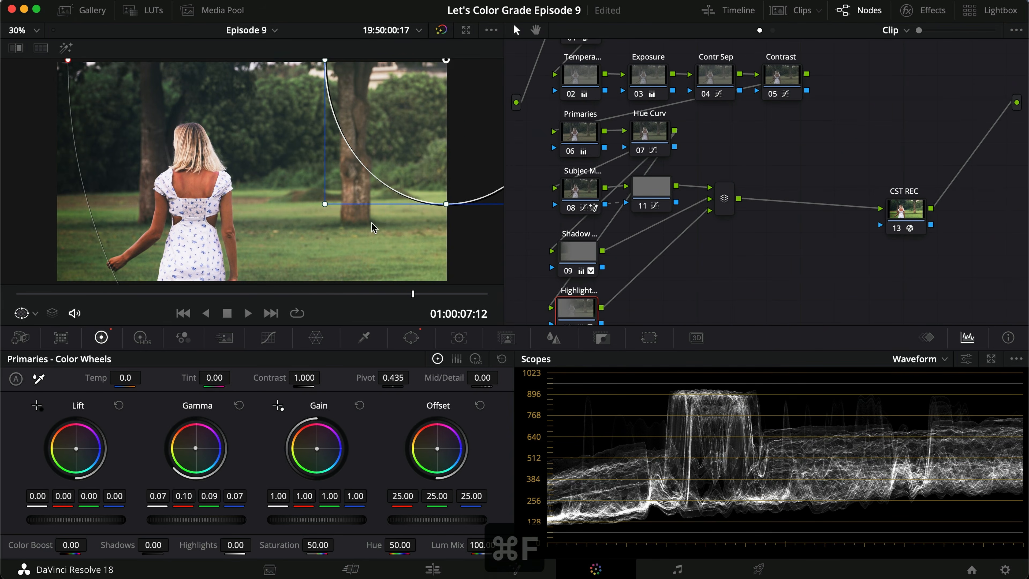
{"action": "key", "text": "super+d"}
{"action": "key", "text": "super+d"}
{"action": "key", "text": "super+d"}
{"action": "key", "text": "super+d"}
{"action": "key", "text": "super+f"}
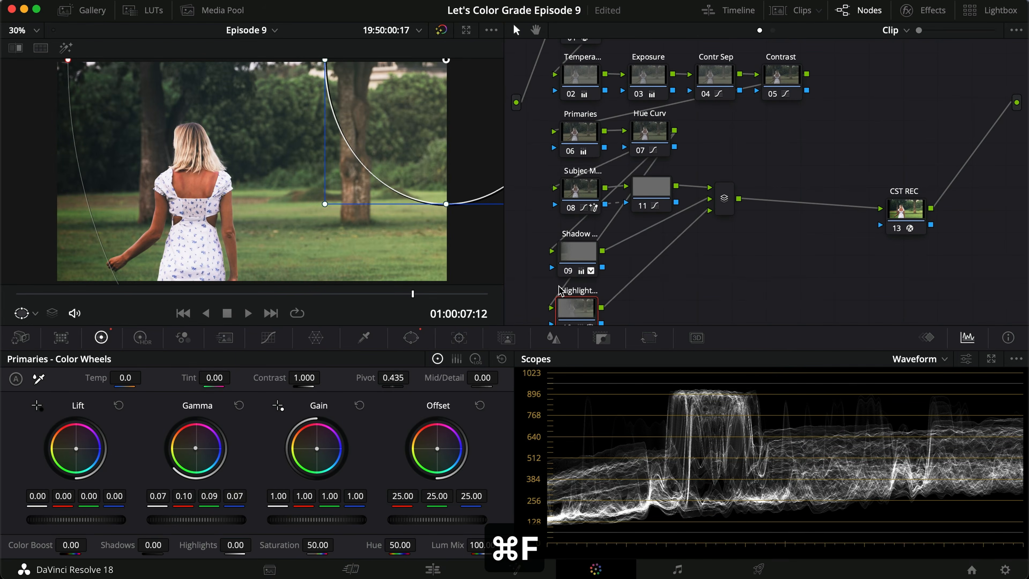
Add a serial node after the highlight node, and tidy the positions of the outside node and the layer mixer
{"action": "scroll", "coordinate": [616, 306], "scroll_direction": "down", "scroll_amount": 1}
{"action": "scroll", "coordinate": [616, 306], "scroll_direction": "down", "scroll_amount": 1}
{"action": "key", "text": "alt+s"}
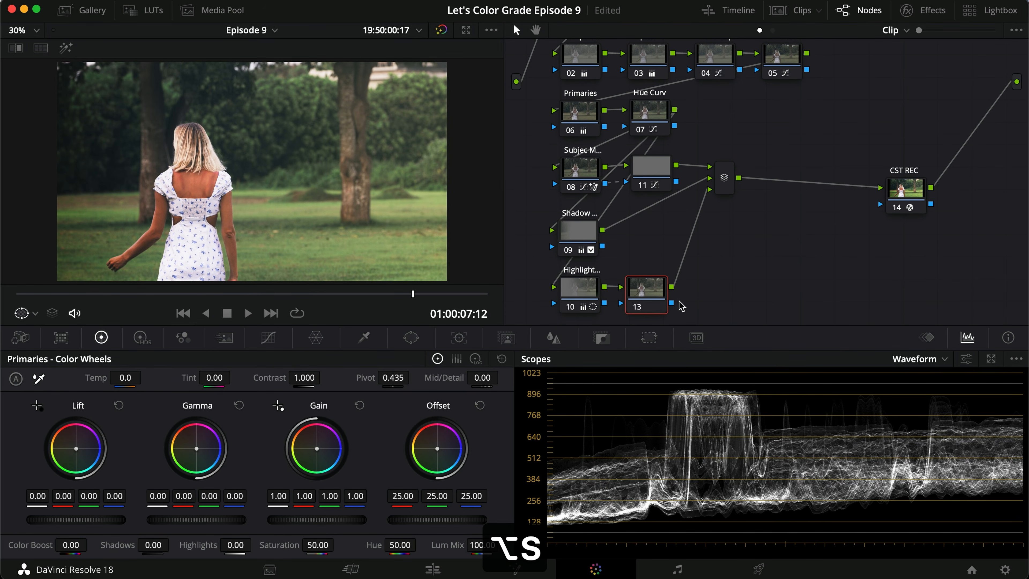
{"action": "left_click", "coordinate": [655, 175]}
{"action": "left_click_drag", "start_coordinate": [654, 175], "coordinate": [654, 171]}
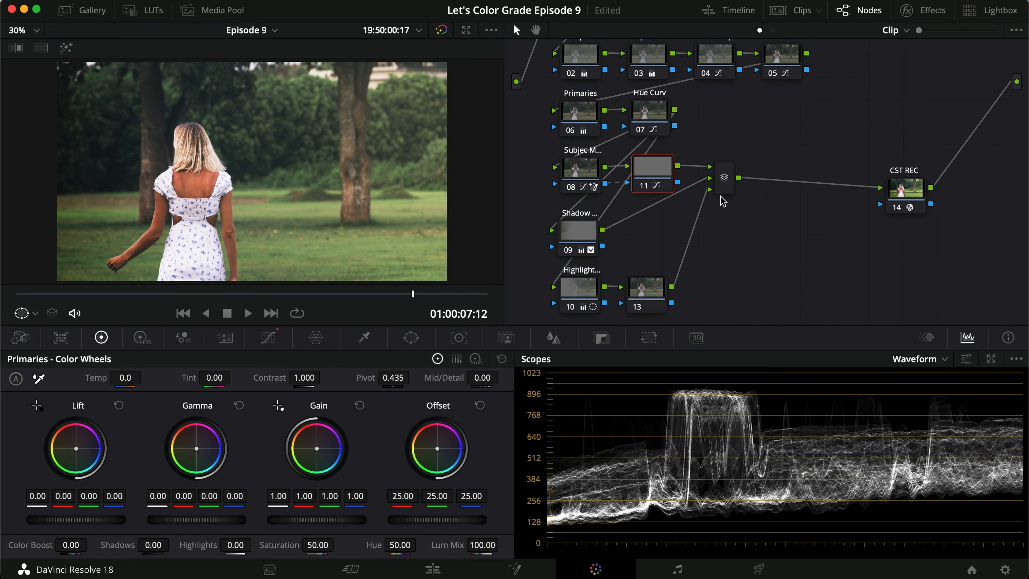
{"action": "left_click_drag", "start_coordinate": [725, 178], "coordinate": [718, 185]}
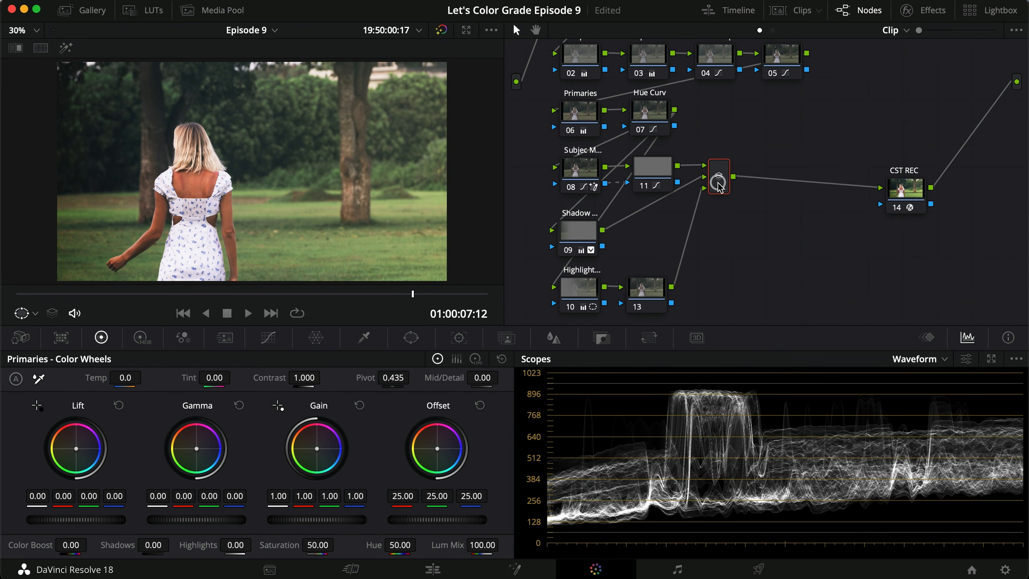
Find the Dehaze effect, apply it to the new serial node, and feed that node the highlight node's mask
{"action": "left_click", "coordinate": [645, 284]}
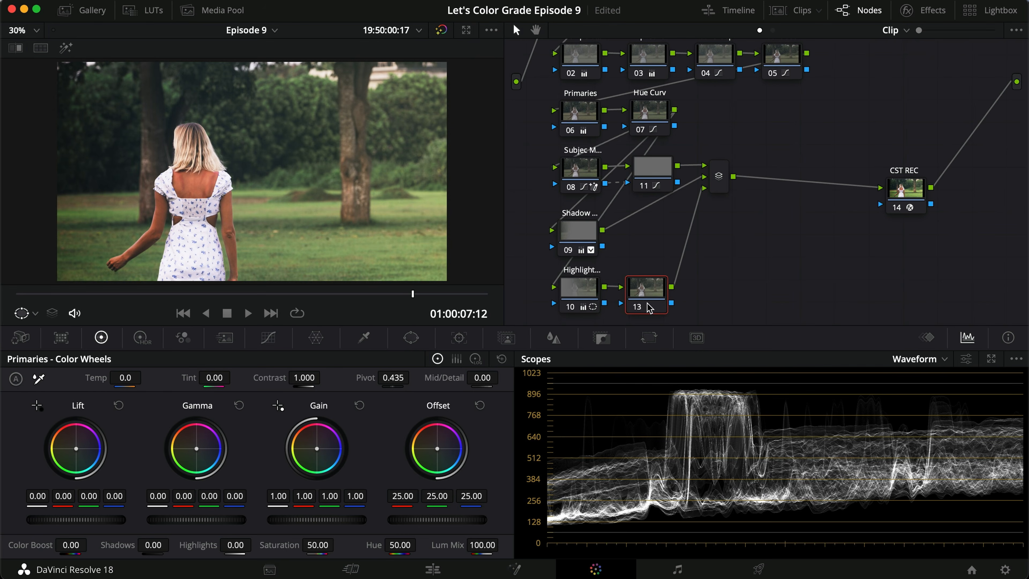
{"action": "left_click", "coordinate": [932, 10]}
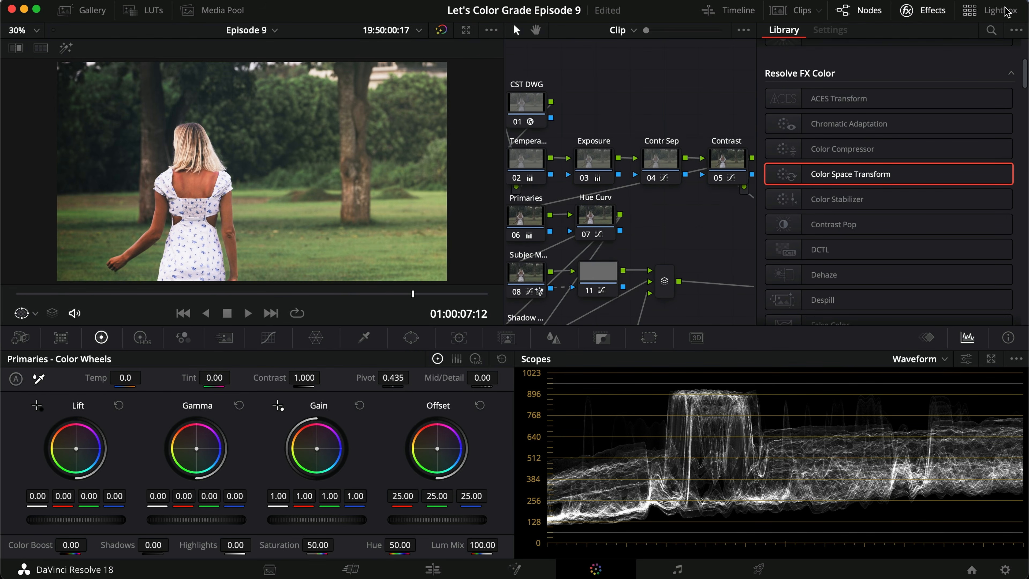
{"action": "left_click", "coordinate": [995, 30]}
{"action": "type", "text": "deha"}
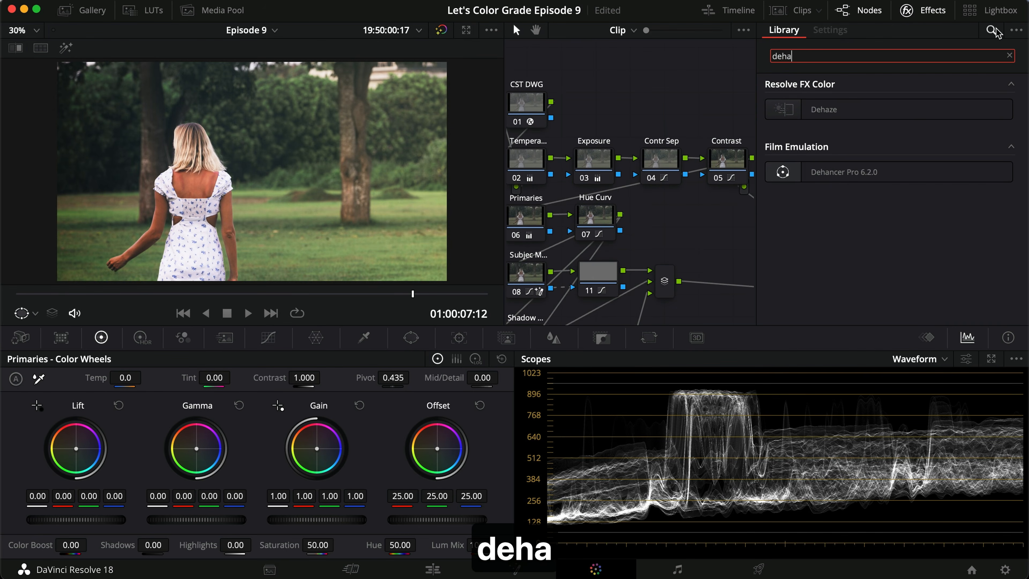
{"action": "left_click_drag", "start_coordinate": [792, 108], "coordinate": [583, 312]}
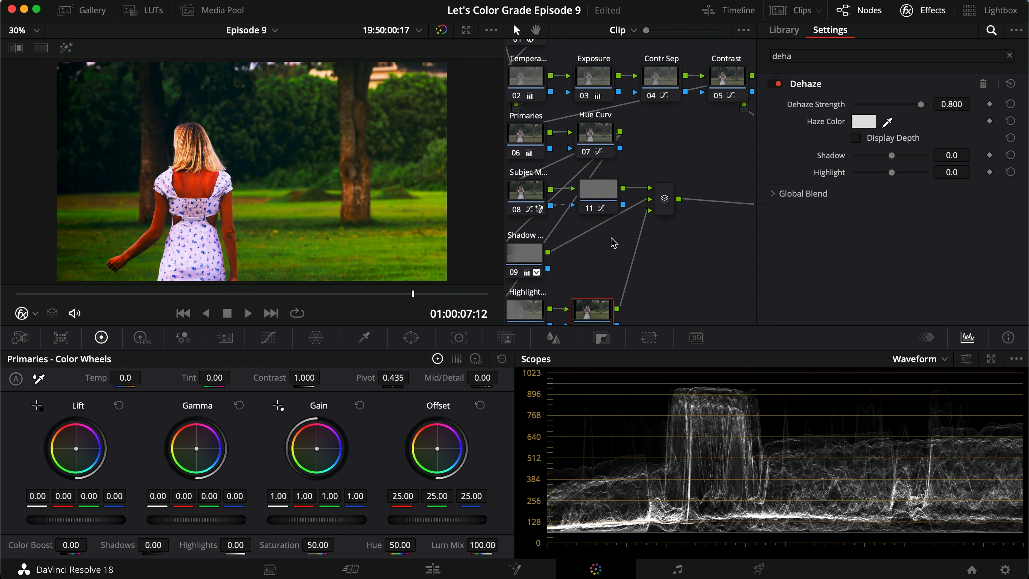
{"action": "scroll", "coordinate": [602, 250], "scroll_direction": "down", "scroll_amount": 2}
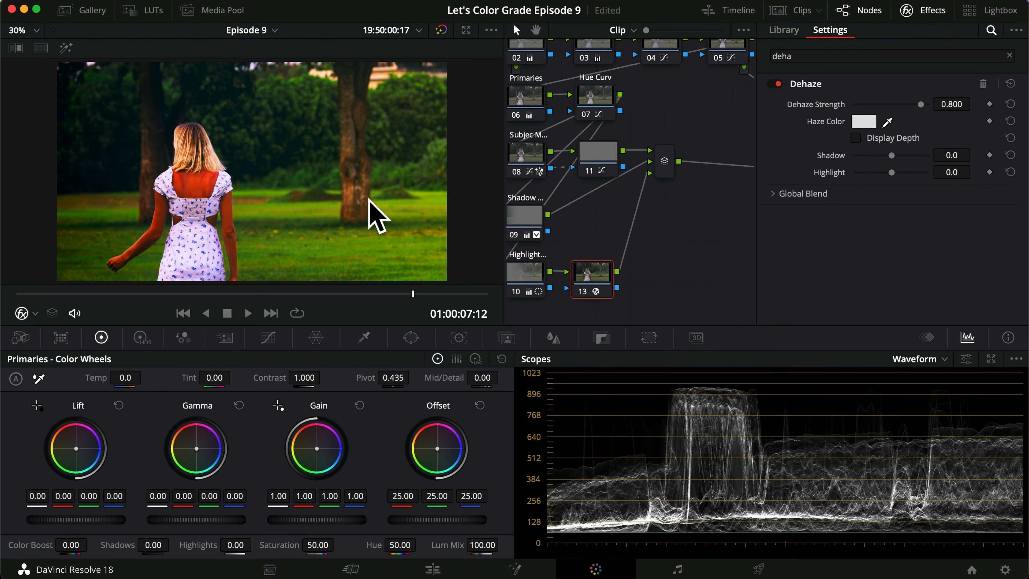
{"action": "left_click_drag", "start_coordinate": [551, 287], "coordinate": [594, 284]}
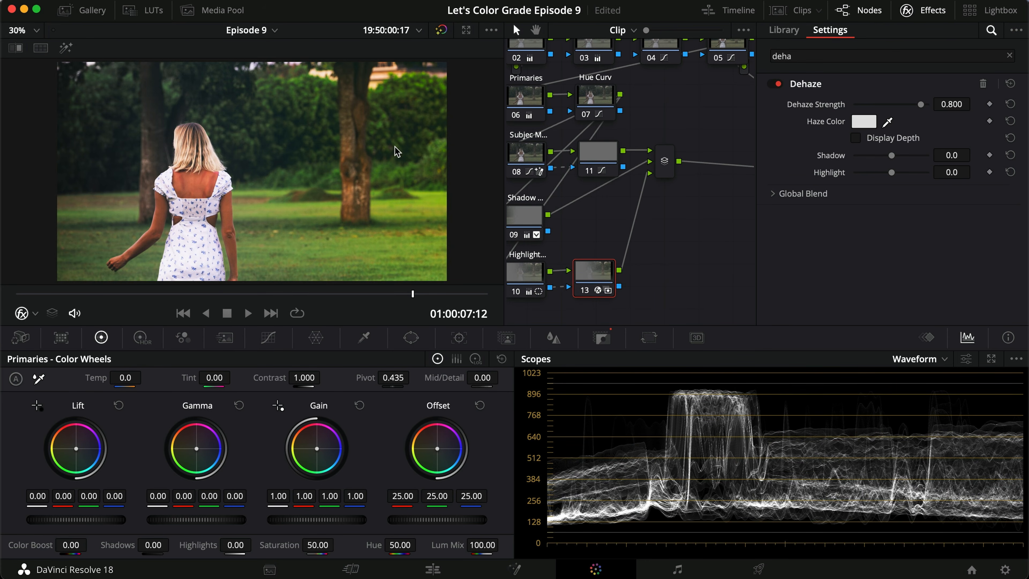
Set the Dehaze Strength to -0.1
{"action": "left_click", "coordinate": [953, 104]}
{"action": "type", "text": "-.1"}
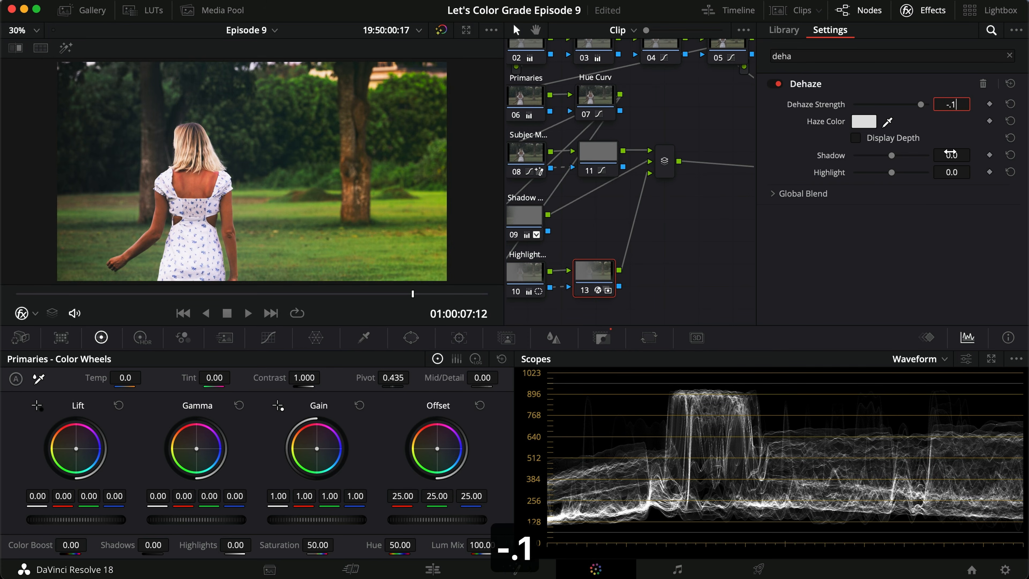
{"action": "key", "text": "Return"}
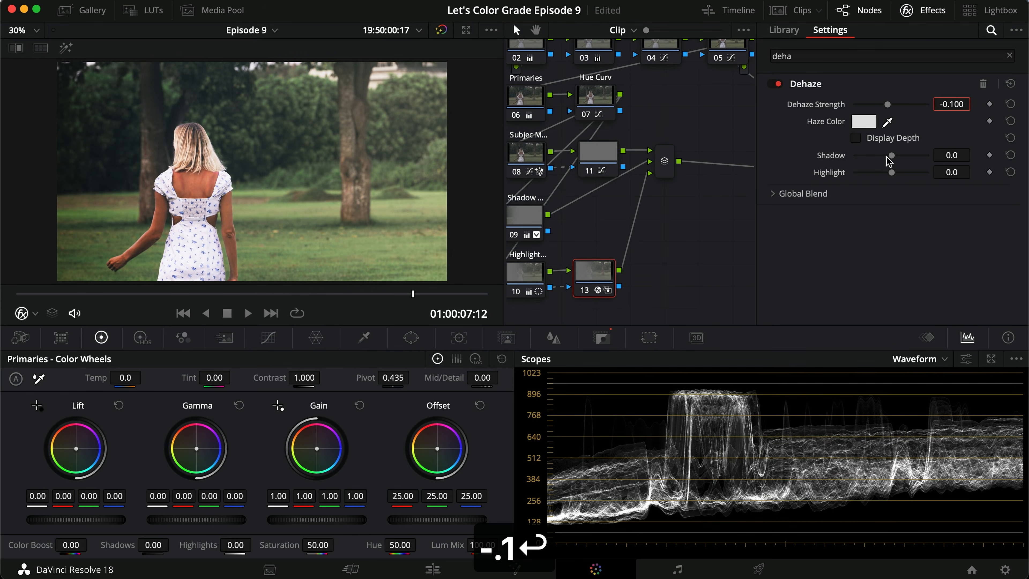
Toggle the Dehaze effect and its node off and on, partly in full screen, to compare the result, and save the project
{"action": "left_click", "coordinate": [775, 85]}
{"action": "left_click", "coordinate": [774, 85]}
{"action": "key", "text": "super+f"}
{"action": "key", "text": "super+d"}
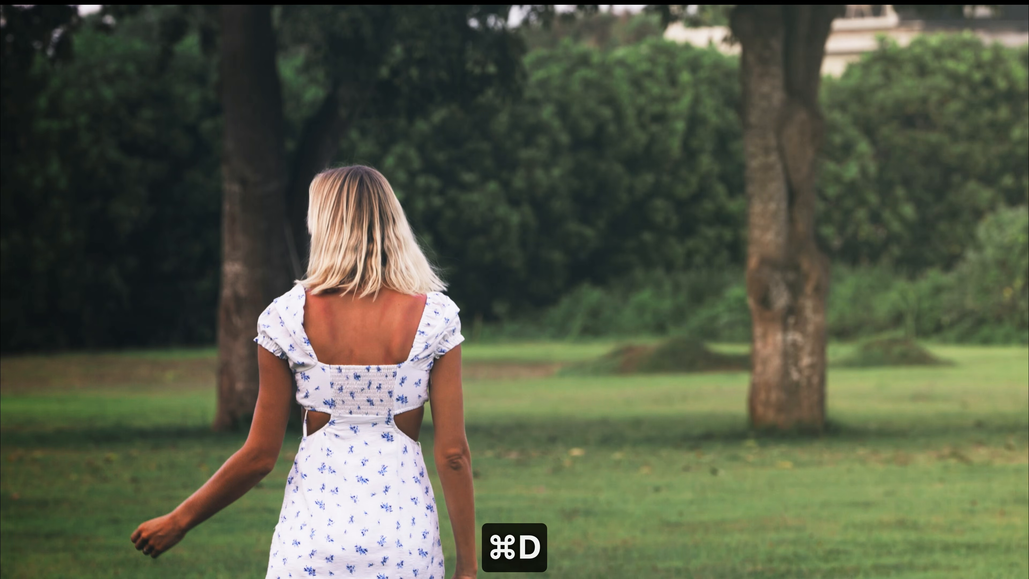
{"action": "key", "text": "super+d"}
{"action": "key", "text": "super+d"}
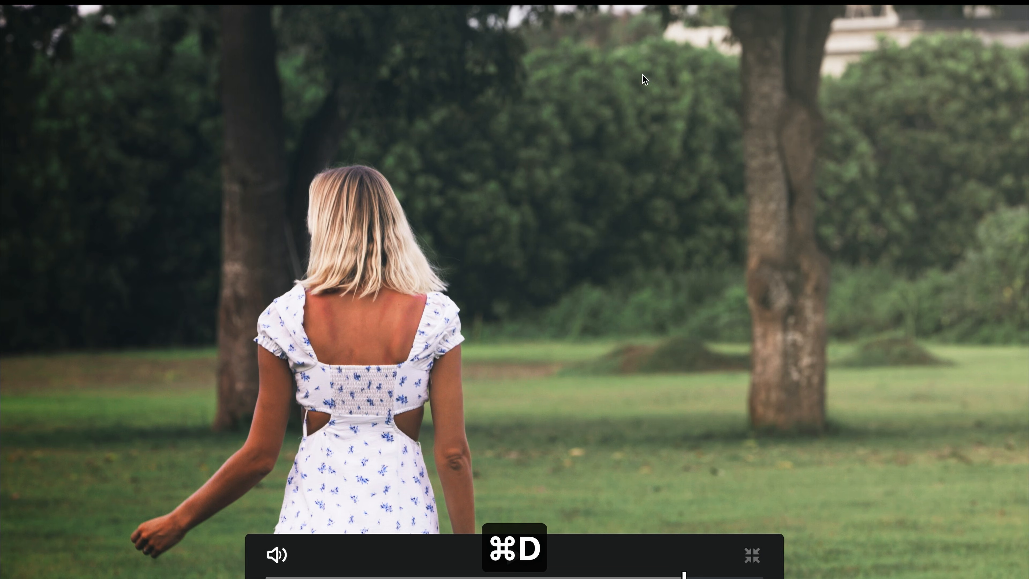
{"action": "key", "text": "super+f"}
{"action": "key", "text": "super+s"}
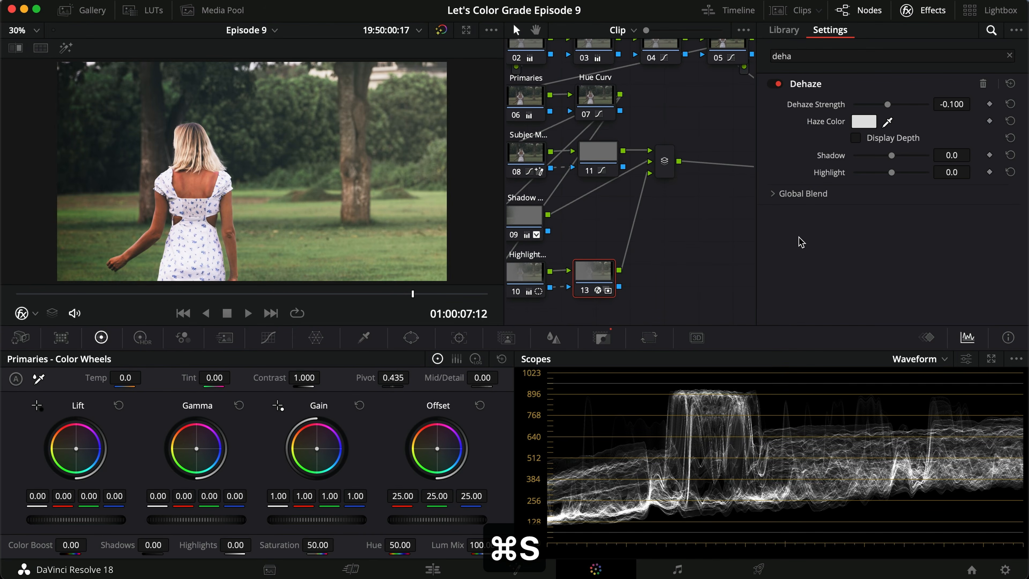
Toggle the Dehaze node off and on repeatedly to compare its effect on the image
{"action": "left_click", "coordinate": [923, 9]}
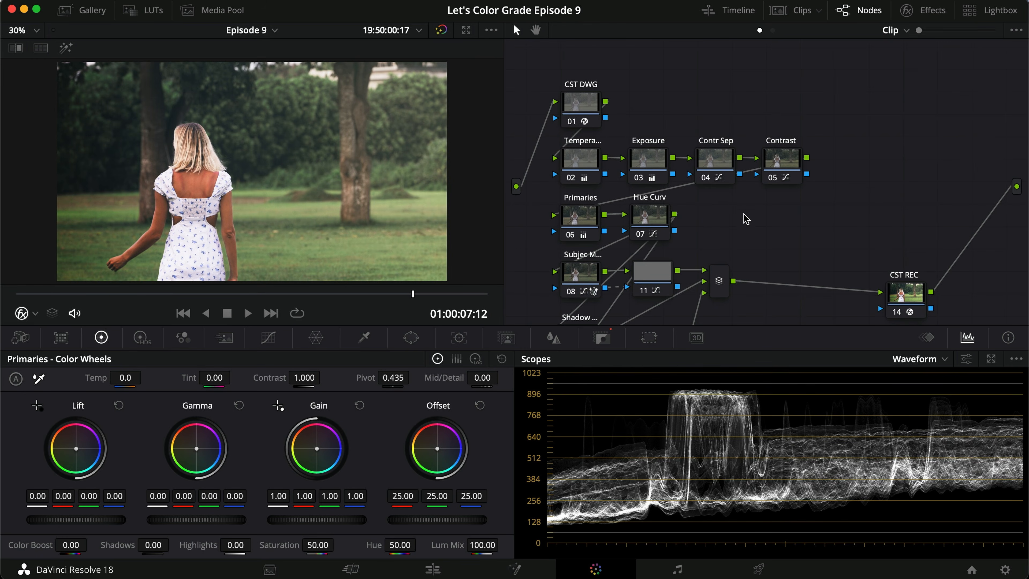
{"action": "scroll", "coordinate": [624, 259], "scroll_direction": "down", "scroll_amount": 5}
{"action": "scroll", "coordinate": [747, 217], "scroll_direction": "down", "scroll_amount": 2}
{"action": "left_click", "coordinate": [719, 179]}
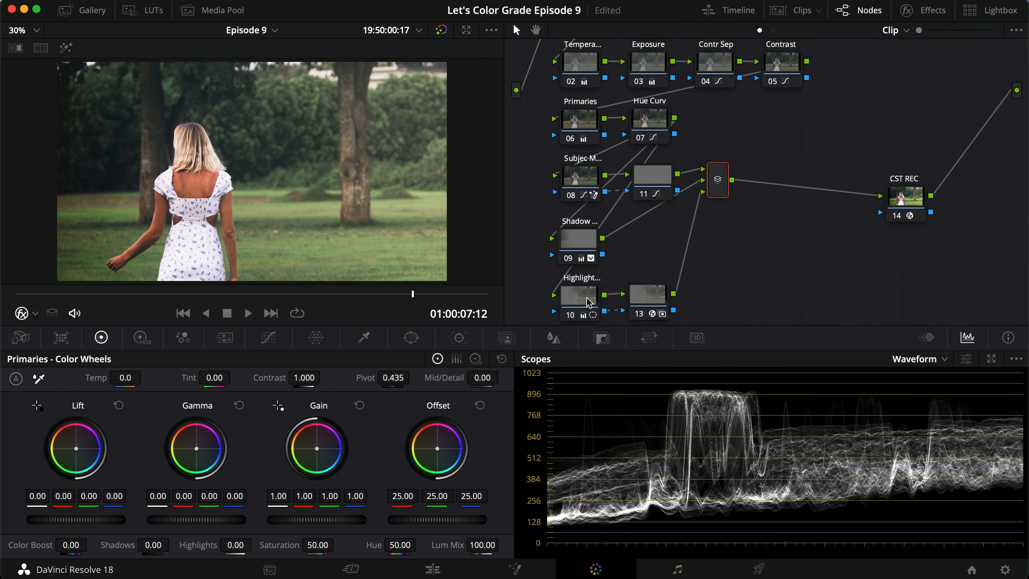
{"action": "left_click", "coordinate": [647, 298]}
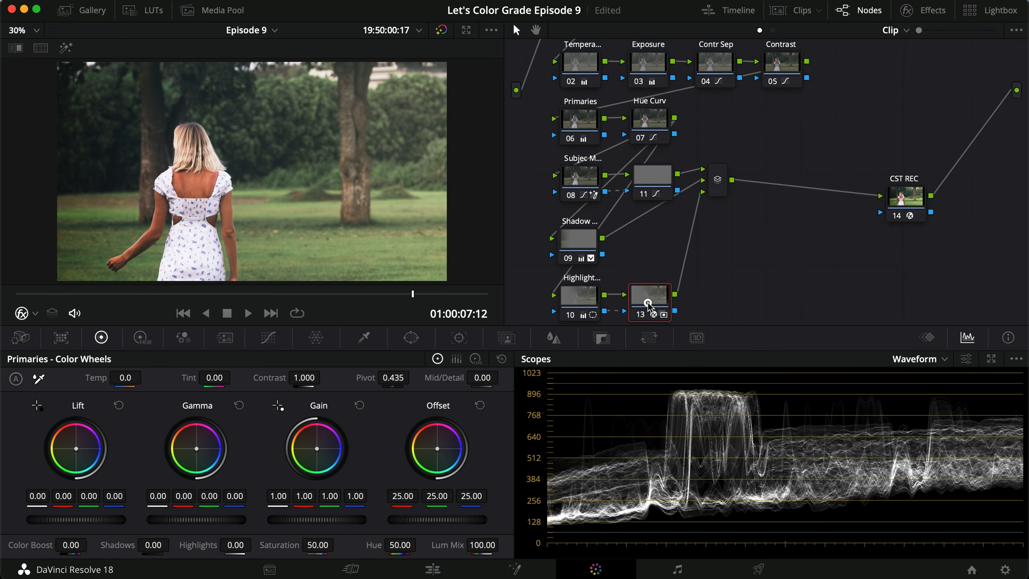
{"action": "left_click_drag", "start_coordinate": [648, 305], "coordinate": [644, 305]}
{"action": "key", "text": "super+d"}
{"action": "key", "text": "super+d"}
{"action": "key", "text": "super+d"}
{"action": "key", "text": "super+d"}
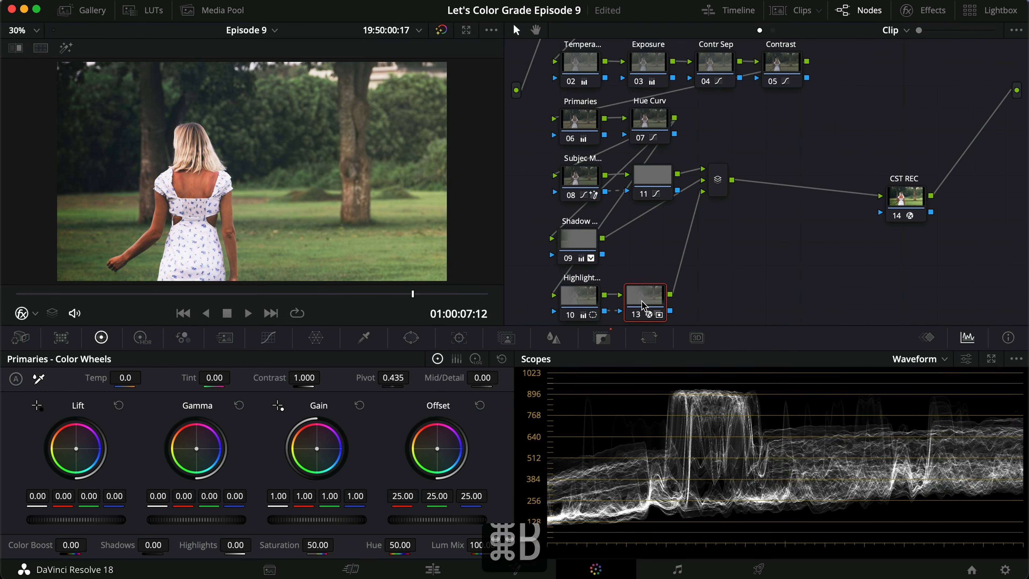
{"action": "key", "text": "super+d"}
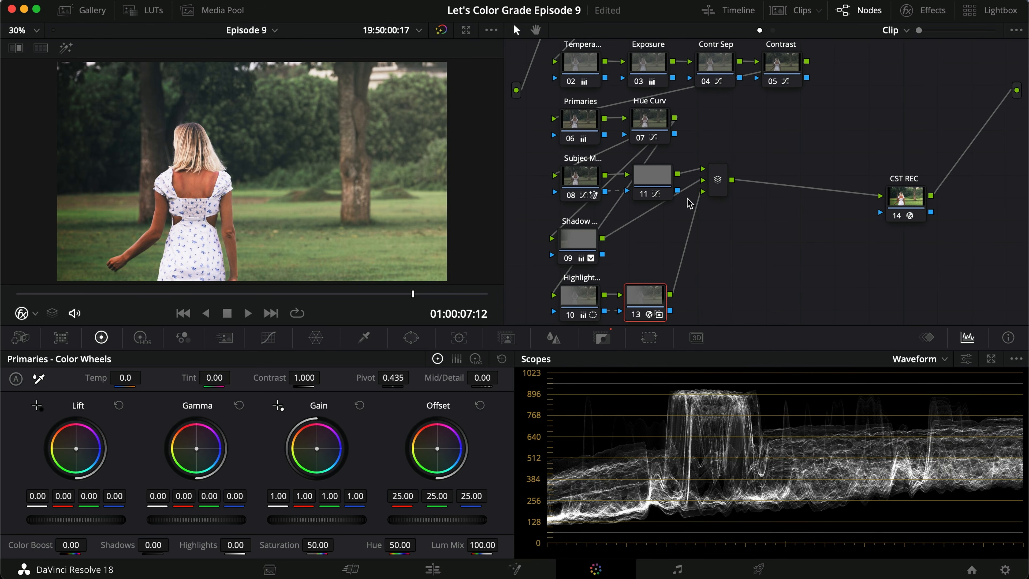
{"action": "key", "text": "super+d"}
{"action": "key", "text": "super+d"}
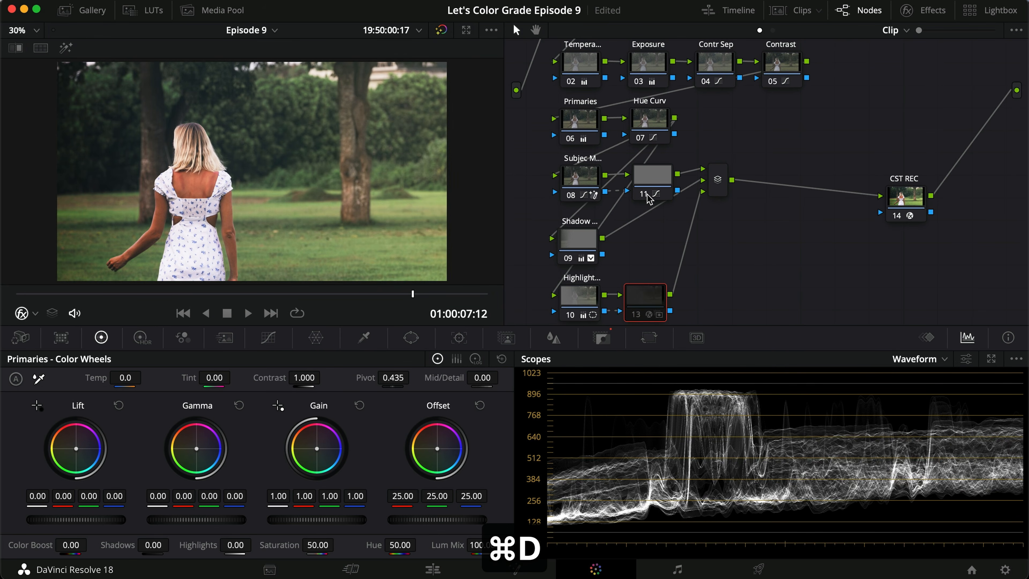
Toggle the Primaries node and the Dehaze node off and on to compare their effects, and save the project
{"action": "left_click", "coordinate": [579, 124]}
{"action": "key", "text": "super+d"}
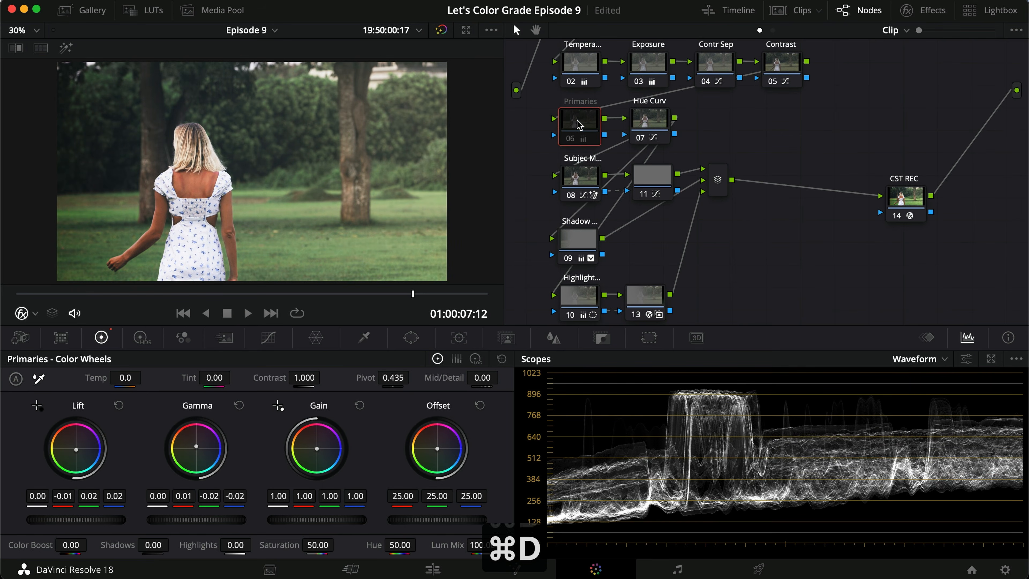
{"action": "key", "text": "super+d"}
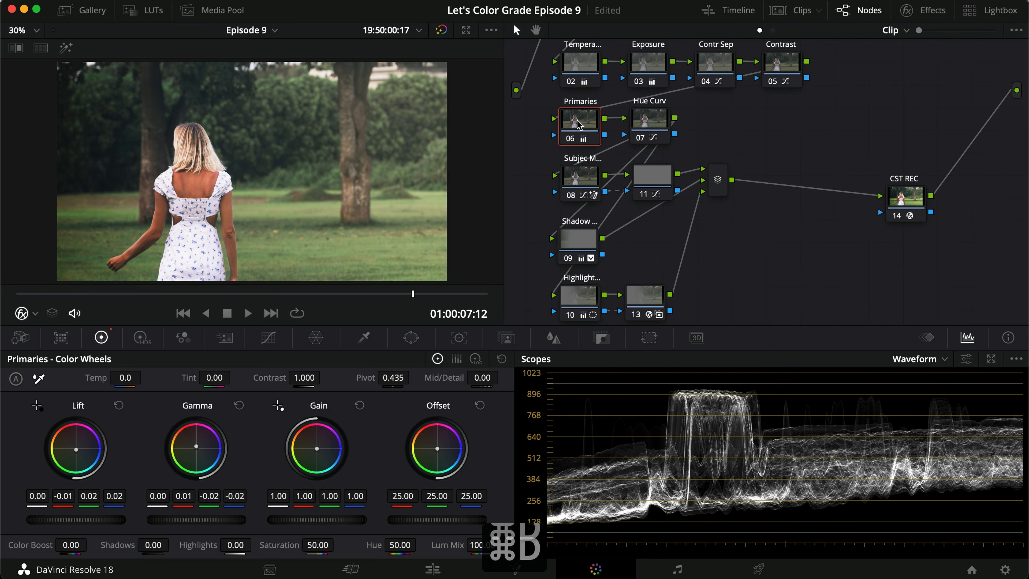
{"action": "left_click", "coordinate": [643, 296]}
{"action": "key", "text": "super+d"}
{"action": "key", "text": "super+d"}
{"action": "key", "text": "super+s"}
Add a serial node after the layer mixer and apply the Film Grain effect to it
{"action": "left_click", "coordinate": [714, 181]}
{"action": "key", "text": "alt+s"}
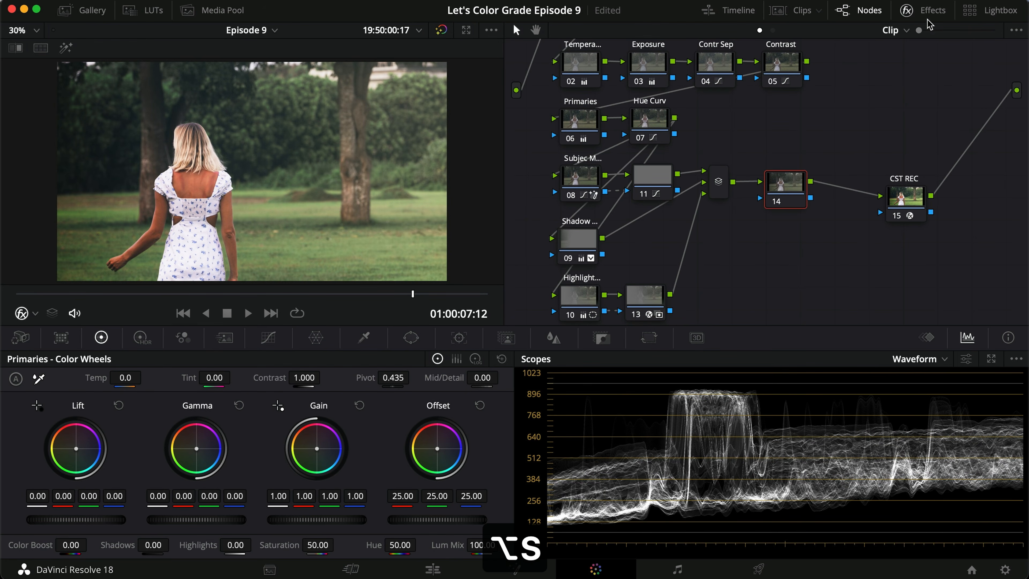
{"action": "left_click", "coordinate": [928, 10]}
{"action": "left_click", "coordinate": [861, 59]}
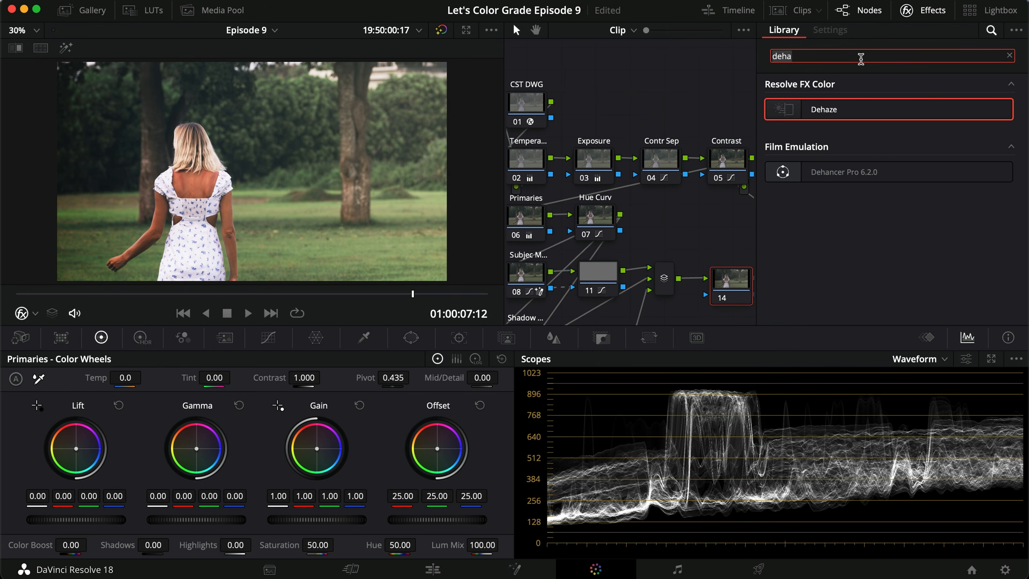
{"action": "type", "text": "grain"}
{"action": "left_click_drag", "start_coordinate": [819, 109], "coordinate": [723, 283]}
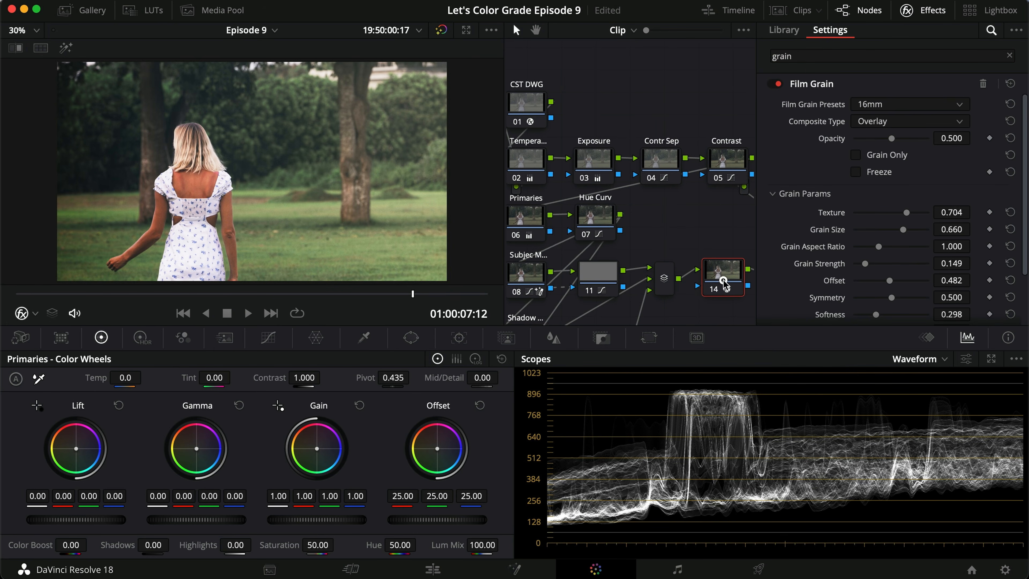
Set the Film Grain preset to 35mm 400T and toggle the grain node to inspect the texture up close
{"action": "left_click", "coordinate": [895, 106]}
{"action": "left_click", "coordinate": [902, 229]}
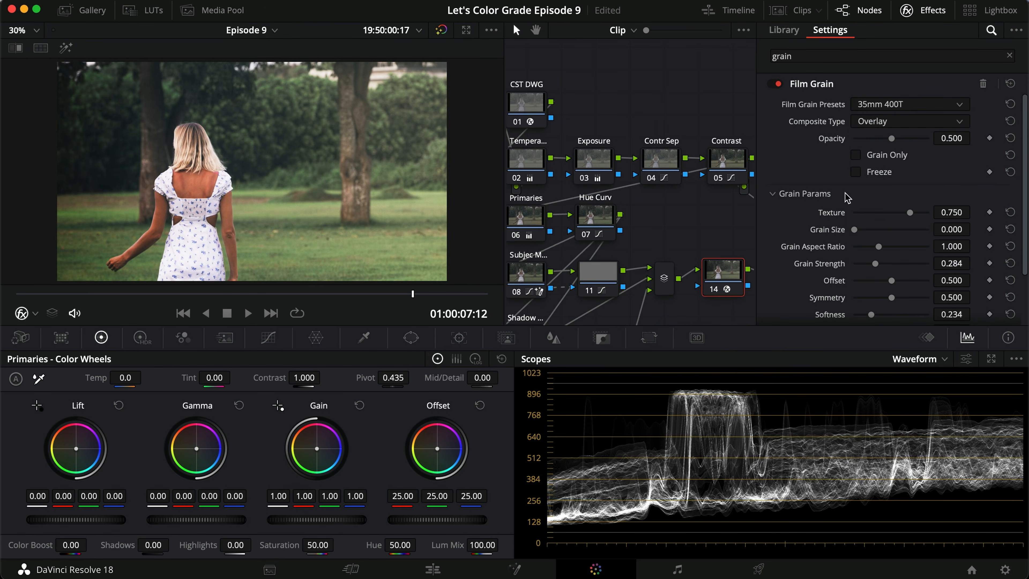
{"action": "scroll", "coordinate": [210, 176], "scroll_direction": "up", "scroll_amount": 5}
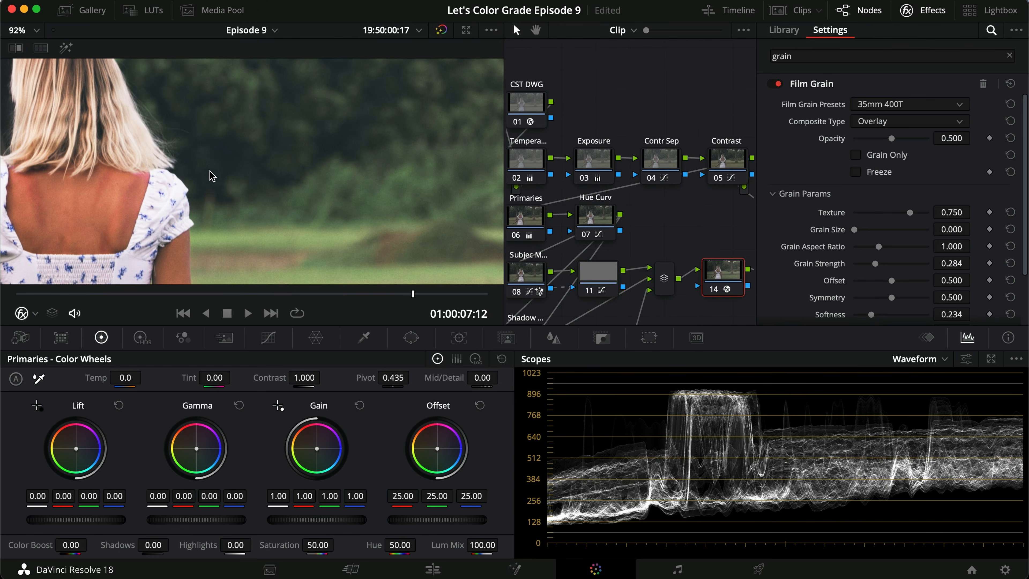
{"action": "key", "text": "super+d"}
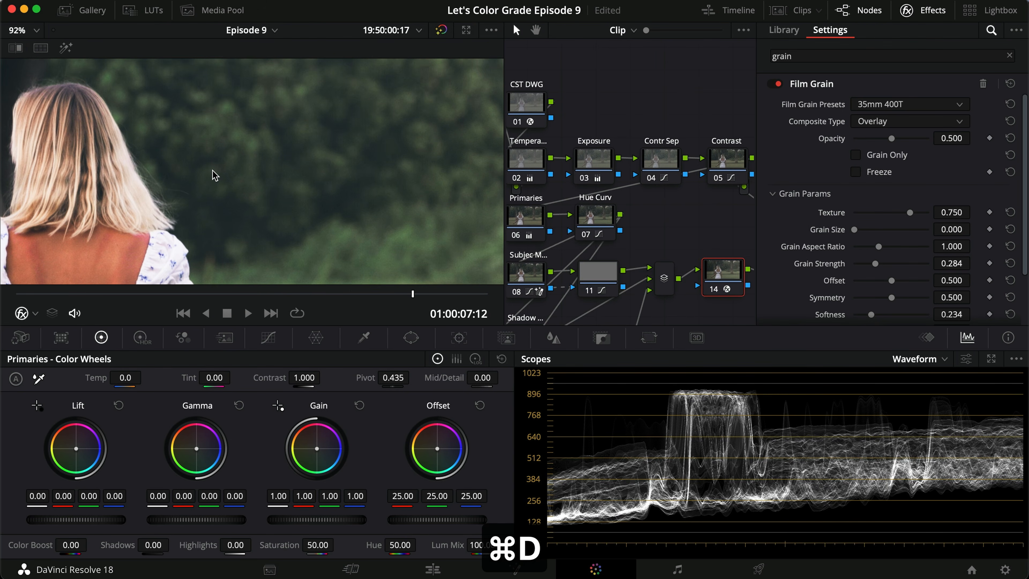
{"action": "scroll", "coordinate": [219, 181], "scroll_direction": "up", "scroll_amount": 2}
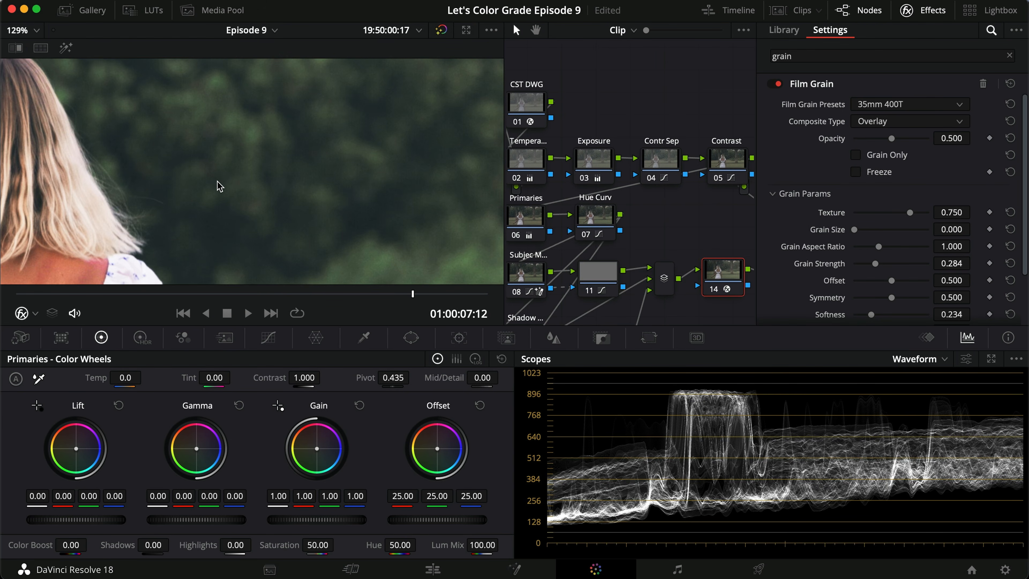
Set the Film Grain Texture to 0.697, Grain Size to 0.202, Grain Aspect Ratio to 1.285 and Grain Strength to 0.523
{"action": "left_click_drag", "start_coordinate": [851, 239], "coordinate": [888, 264]}
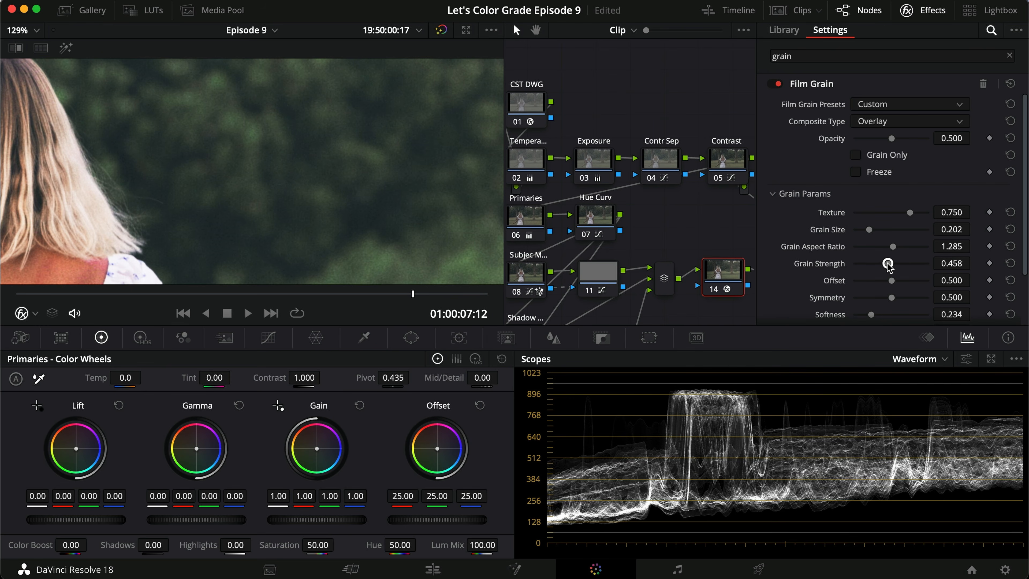
{"action": "left_click_drag", "start_coordinate": [911, 217], "coordinate": [907, 218]}
{"action": "left_click_drag", "start_coordinate": [891, 264], "coordinate": [893, 265]}
{"action": "scroll", "coordinate": [242, 240], "scroll_direction": "down", "scroll_amount": 5}
{"action": "scroll", "coordinate": [242, 243], "scroll_direction": "down", "scroll_amount": 2}
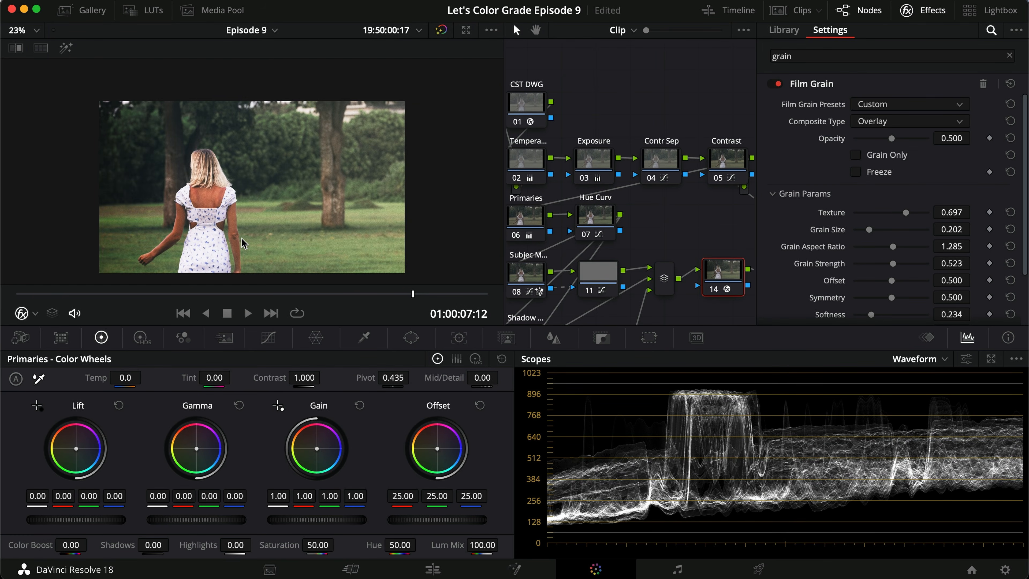
Compare the image with and without the film grain in full screen
{"action": "key", "text": "super+f"}
{"action": "key", "text": "super+d"}
{"action": "key", "text": "super+d"}
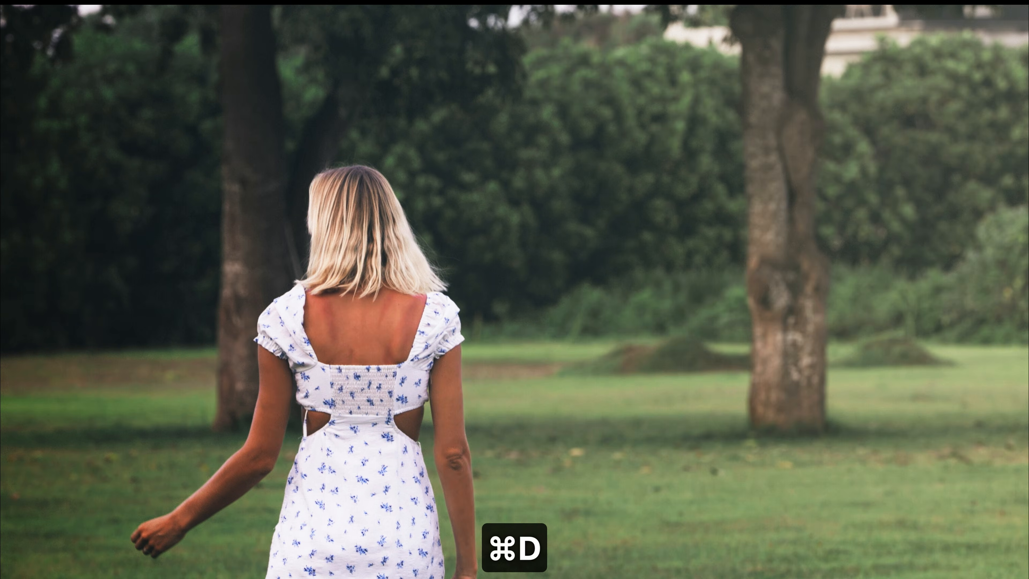
{"action": "mouse_move", "coordinate": [441, 172]}
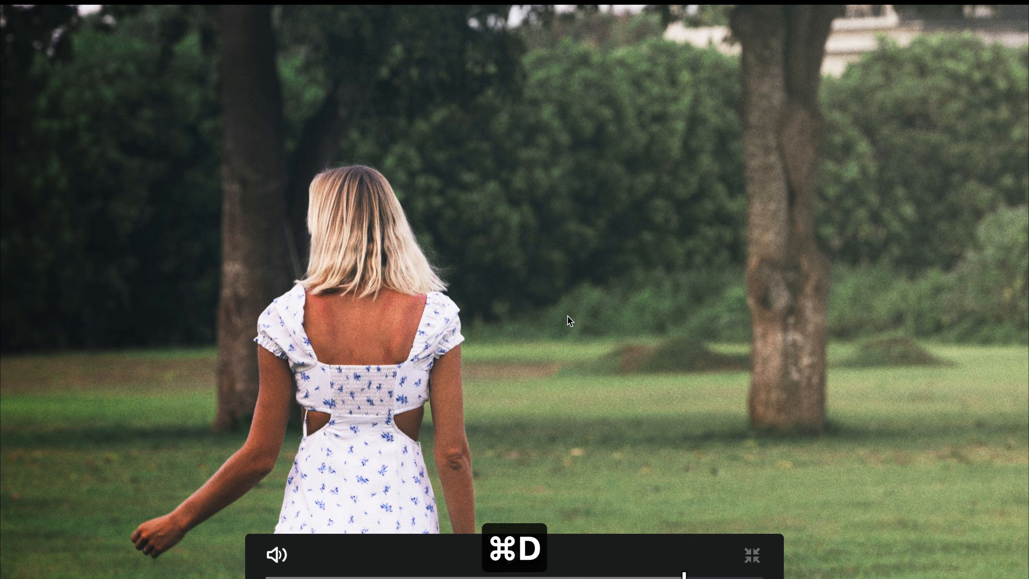
{"action": "key", "text": "Escape"}
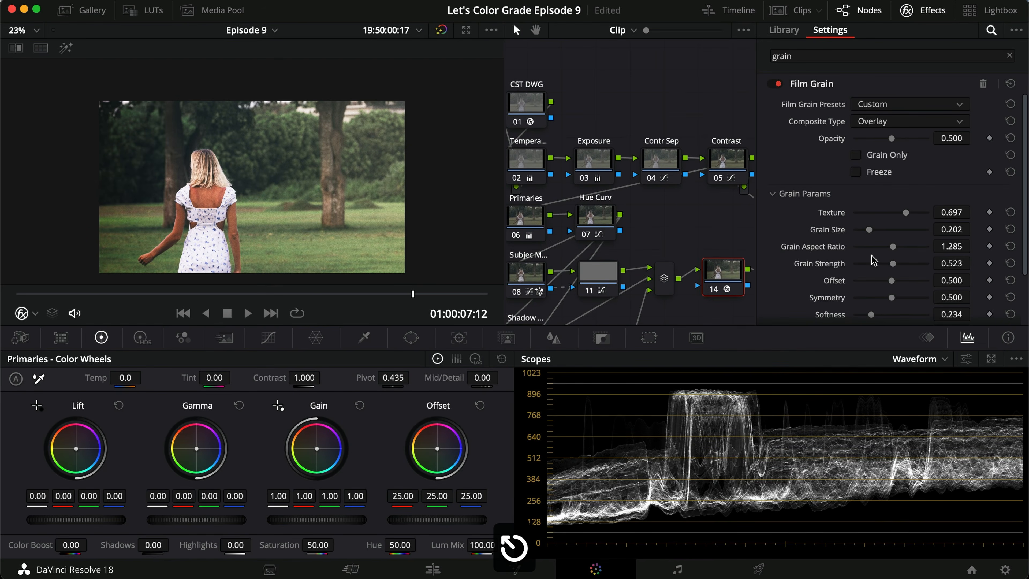
Reduce the Grain Strength to 0.394, compare the grain node off and on in full screen, and save the project
{"action": "left_click_drag", "start_coordinate": [894, 266], "coordinate": [884, 266]}
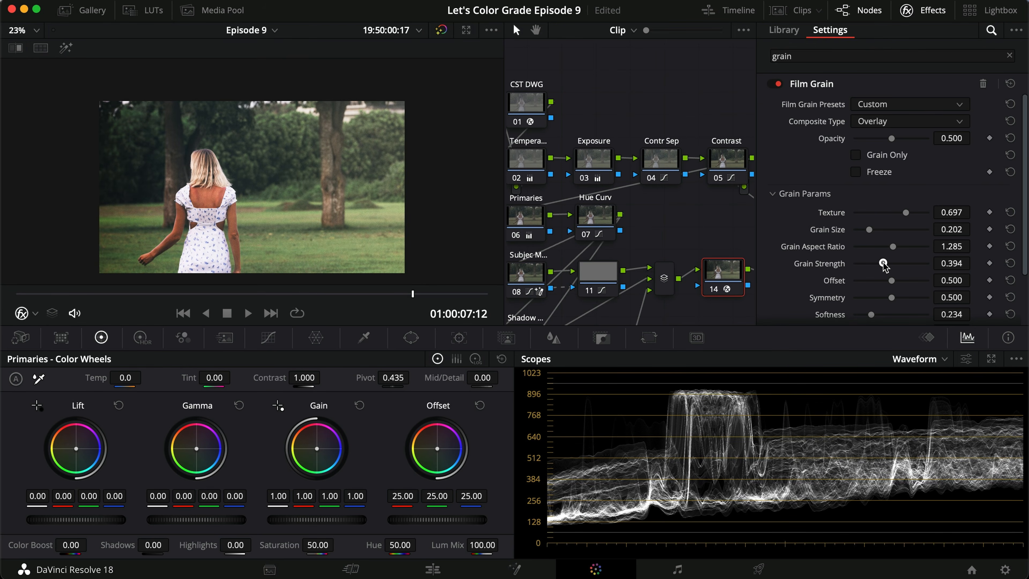
{"action": "key", "text": "super+f"}
{"action": "key", "text": "super+d"}
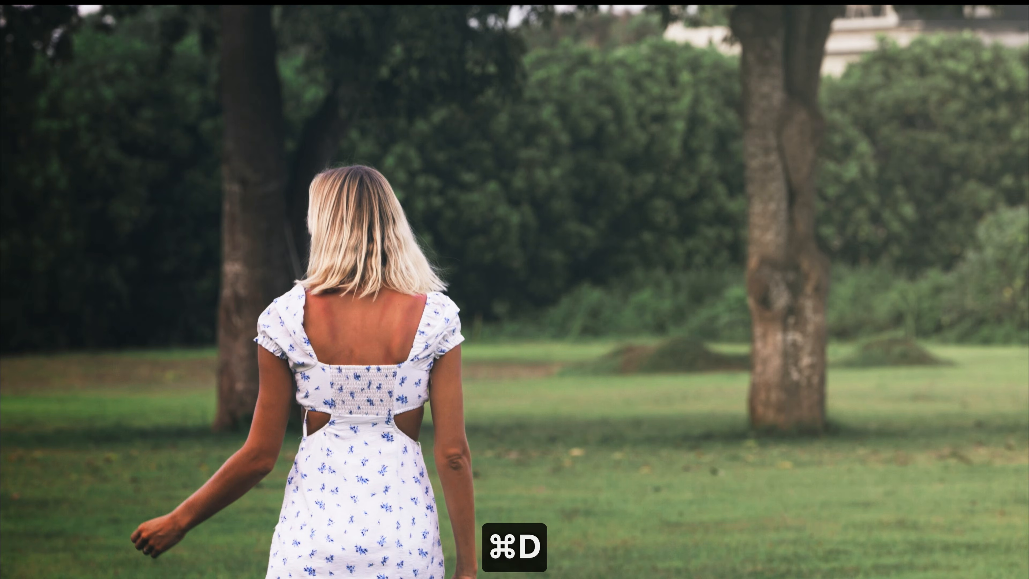
{"action": "mouse_move", "coordinate": [688, 326]}
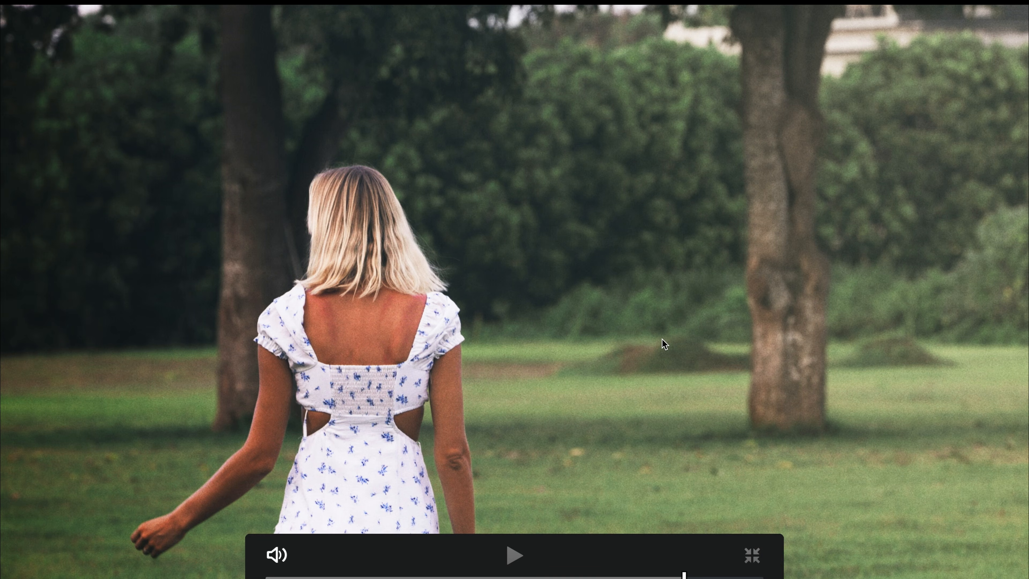
{"action": "key", "text": "super+d"}
{"action": "key", "text": "super+d"}
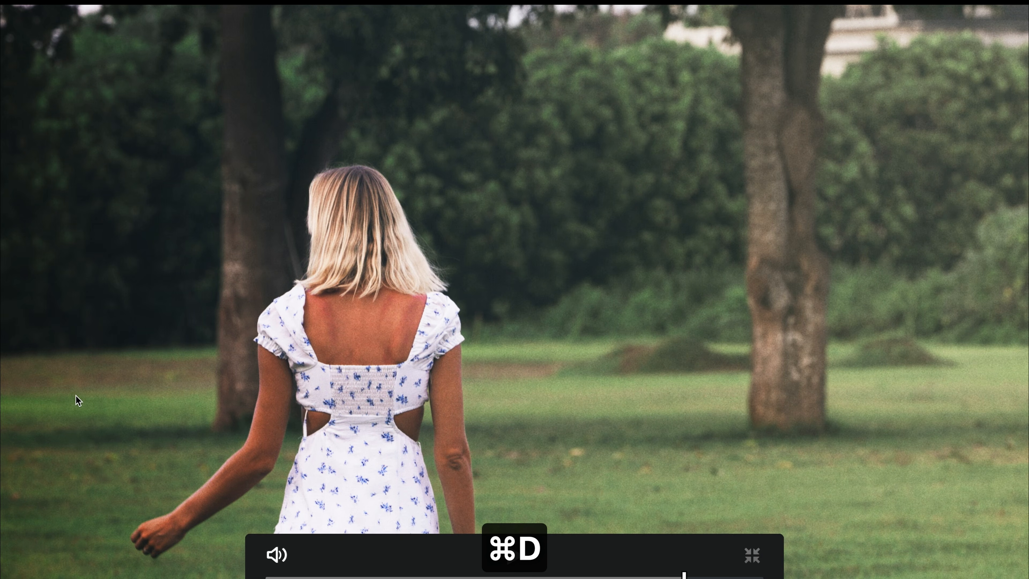
{"action": "key", "text": "super+d"}
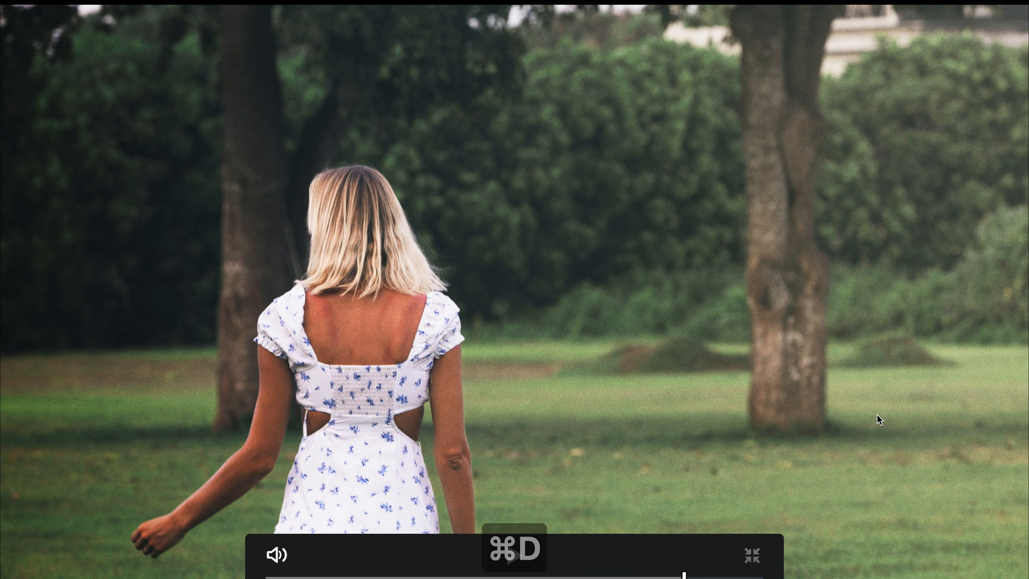
{"action": "key", "text": "super+f"}
{"action": "key", "text": "super+s"}
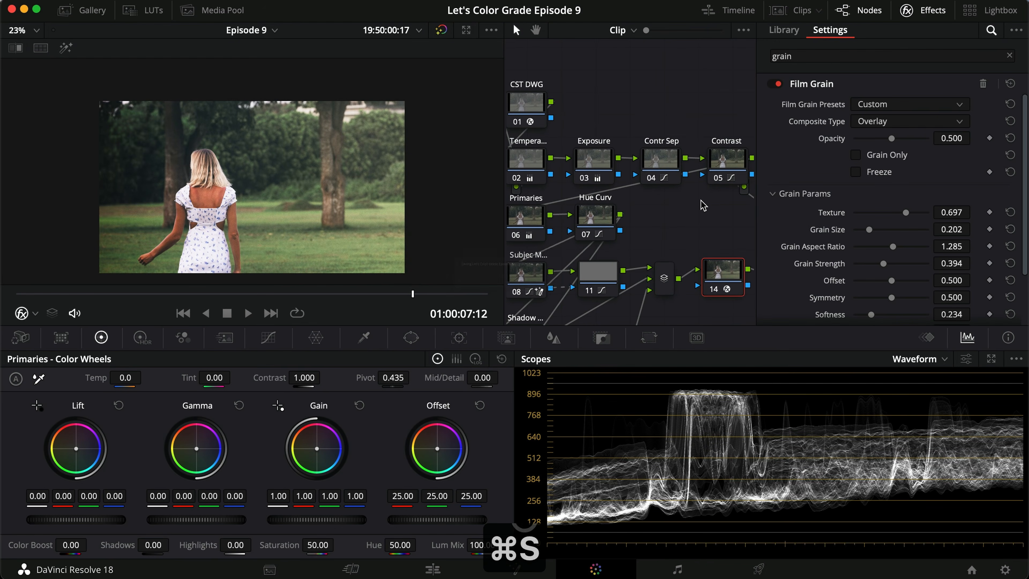
Save the project and compare the complete grade with the ungraded image in full screen
{"action": "left_click", "coordinate": [926, 11]}
{"action": "key", "text": "super+s"}
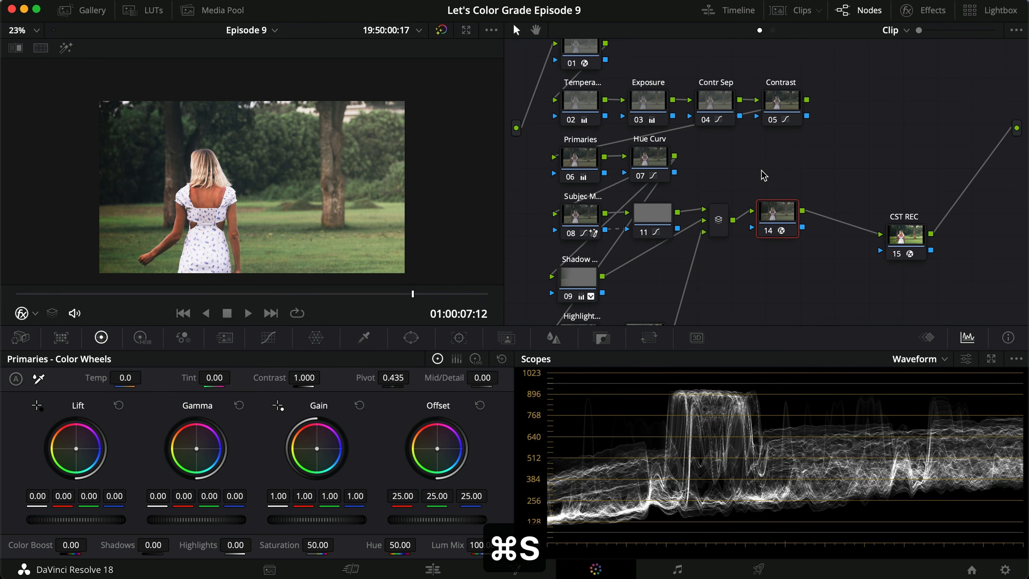
{"action": "key", "text": "super+f"}
{"action": "key", "text": "alt+d"}
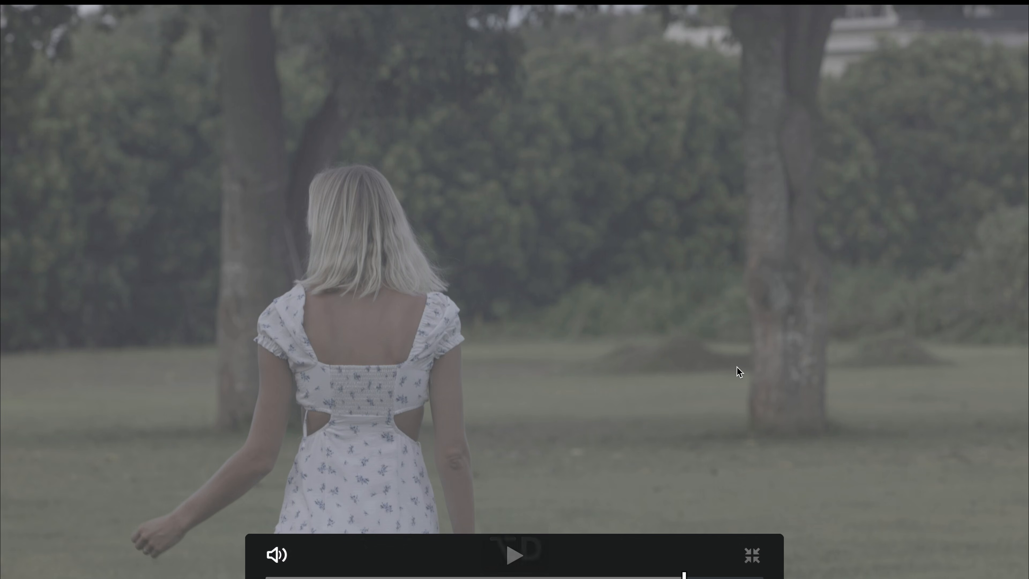
{"action": "key", "text": "alt+d"}
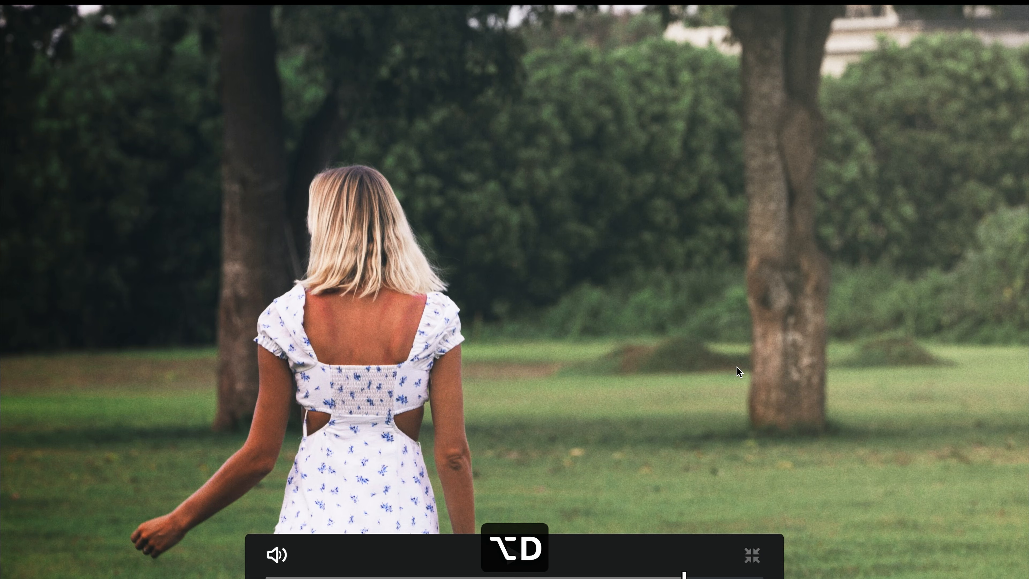
{"action": "key", "text": "Escape"}
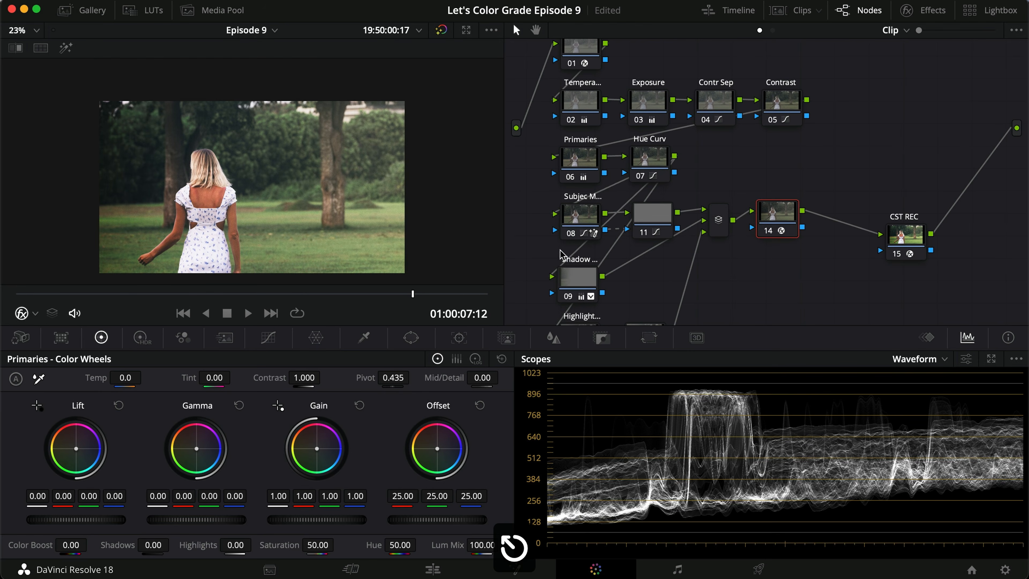
Toggle the subject mask node and its outside node off and on together to compare their effect
{"action": "left_click", "coordinate": [579, 215]}
{"action": "left_click", "coordinate": [506, 338]}
{"action": "key", "text": "super+d"}
{"action": "key", "text": "super+d"}
{"action": "left_click", "coordinate": [651, 220], "text": "super"}
{"action": "key", "text": "super+d"}
{"action": "key", "text": "super+d"}
{"action": "key", "text": "super+d"}
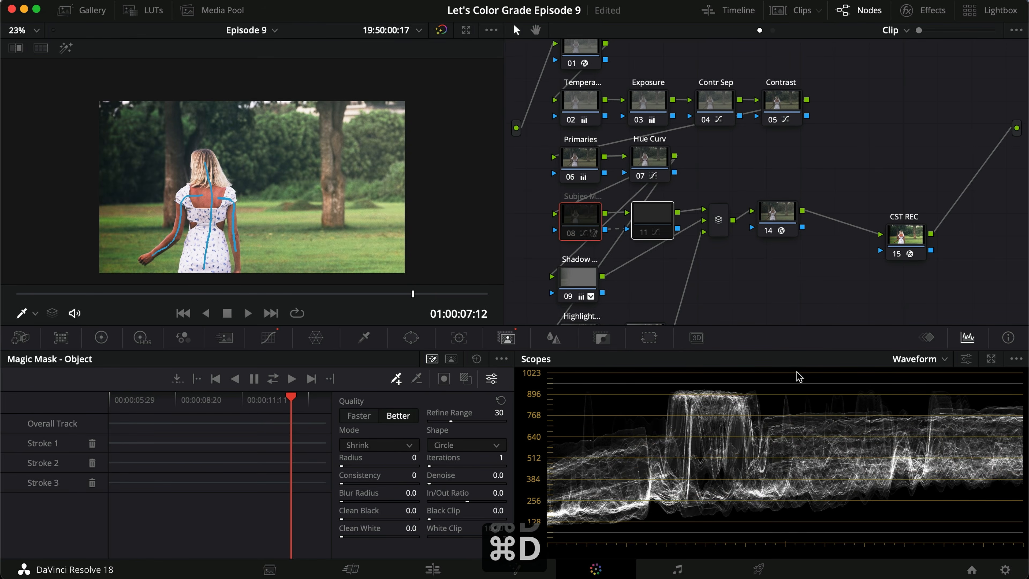
Compare the subject mask and outside nodes off and on in full screen, and save the project
{"action": "key", "text": "super+f"}
{"action": "key", "text": "super+d"}
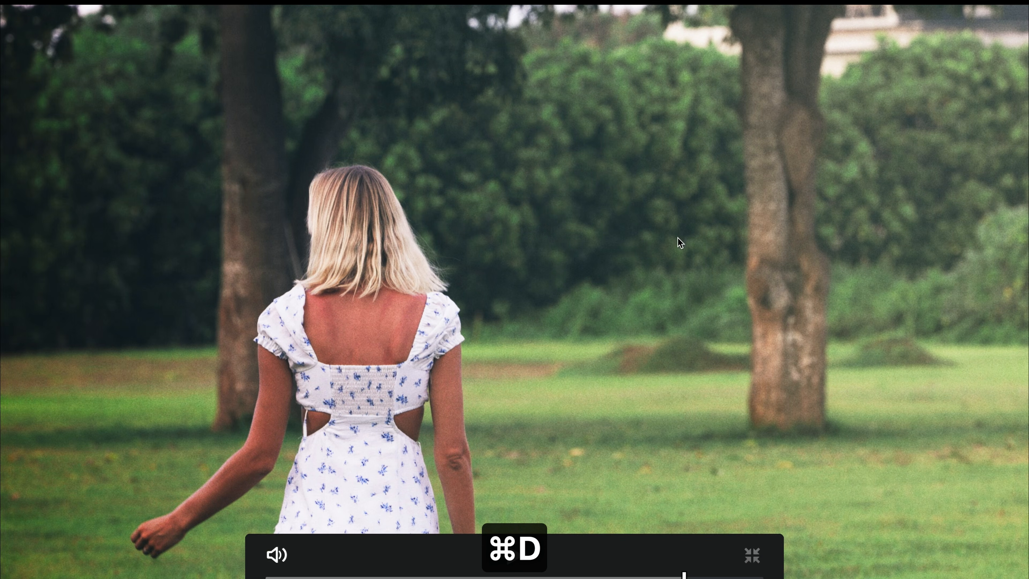
{"action": "key", "text": "super+d"}
{"action": "key", "text": "super+d"}
{"action": "key", "text": "super+d"}
{"action": "key", "text": "super+d"}
{"action": "key", "text": "super+d"}
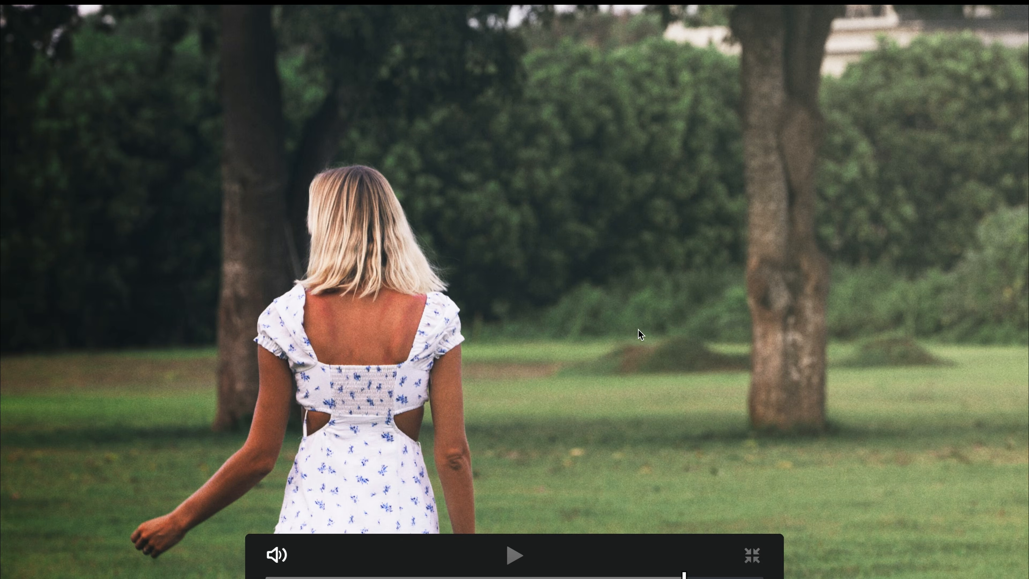
{"action": "key", "text": "super+f"}
{"action": "key", "text": "super+s"}
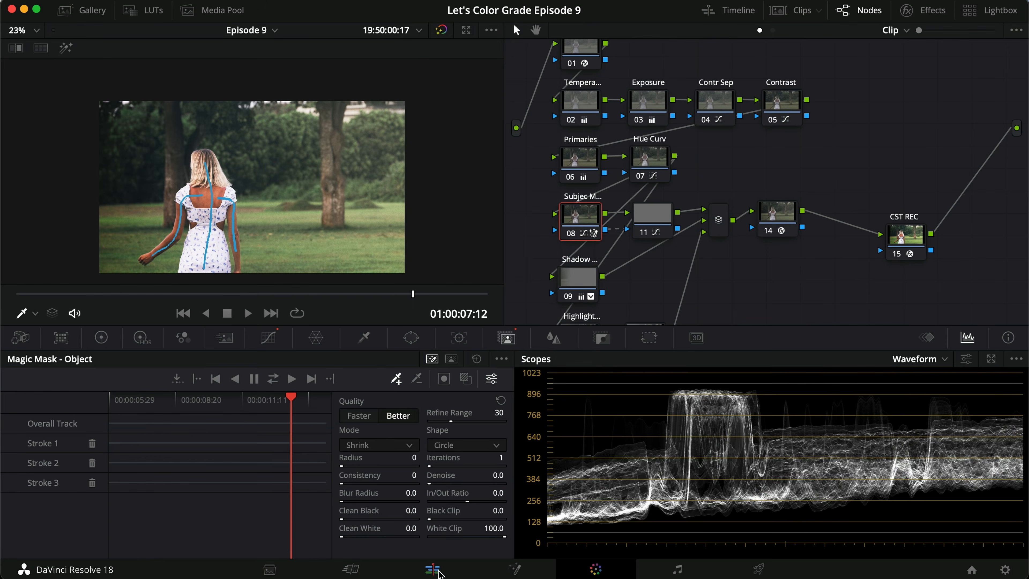
On the Edit page, duplicate the R6__7711.MP4 clip onto the track above Video 1 and disable the Video 1 track
{"action": "left_click", "coordinate": [431, 569]}
{"action": "left_click_drag", "start_coordinate": [375, 490], "coordinate": [381, 459]}
{"action": "left_click", "coordinate": [96, 489]}
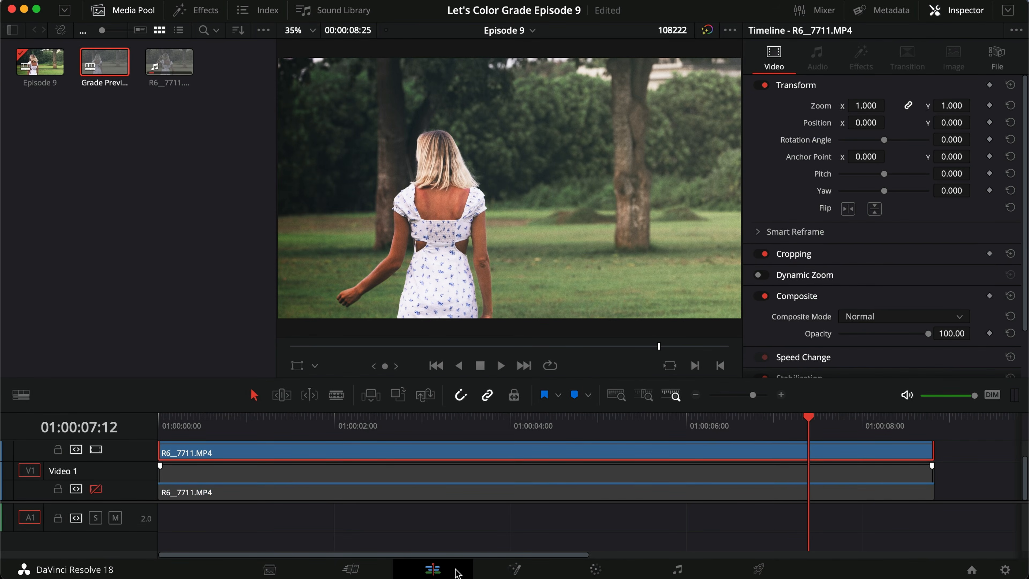
On the Color page, reset the Magic Mask on the subject mask node and disable outside node 11
{"action": "left_click", "coordinate": [583, 569]}
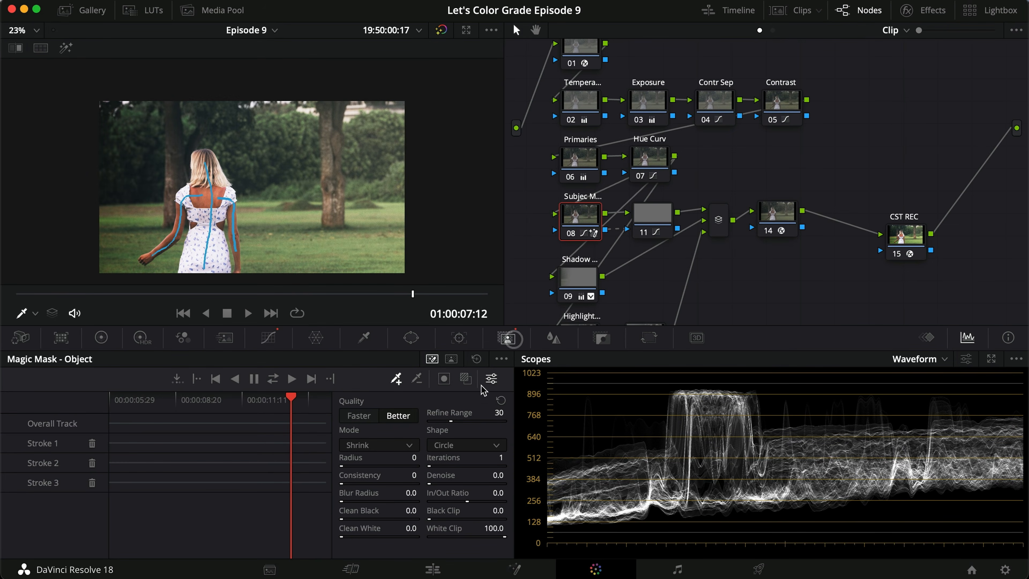
{"action": "left_click", "coordinate": [478, 359]}
{"action": "left_click", "coordinate": [650, 219]}
{"action": "key", "text": "super+d"}
Add a softened circle window to subject mask node 08, centred on the woman and stretched into an oval around her body
{"action": "left_click", "coordinate": [578, 233]}
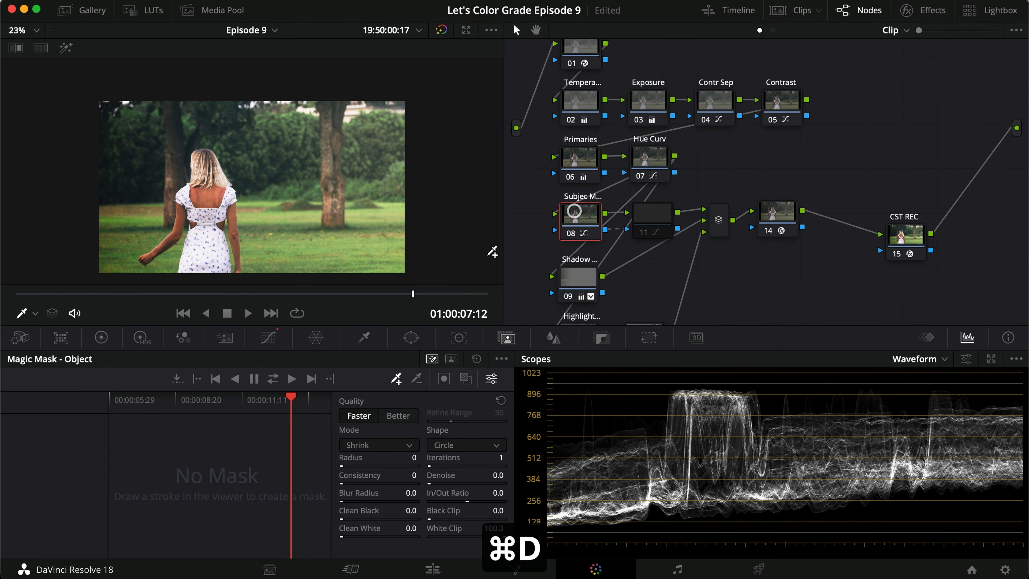
{"action": "left_click", "coordinate": [411, 337]}
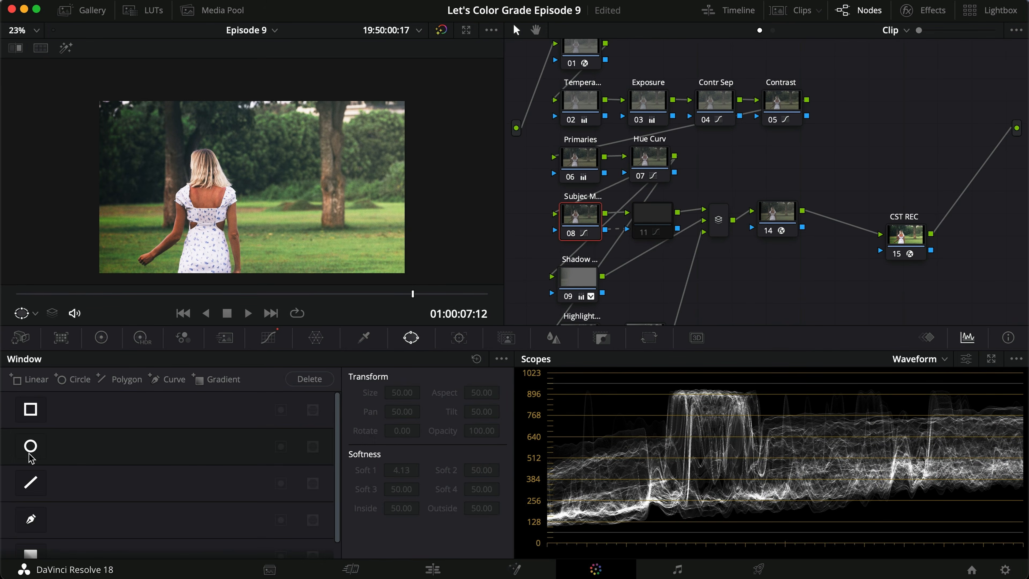
{"action": "left_click", "coordinate": [30, 446]}
{"action": "left_click_drag", "start_coordinate": [253, 189], "coordinate": [205, 190]}
{"action": "left_click_drag", "start_coordinate": [205, 234], "coordinate": [207, 264]}
{"action": "left_click_drag", "start_coordinate": [203, 188], "coordinate": [336, 211]}
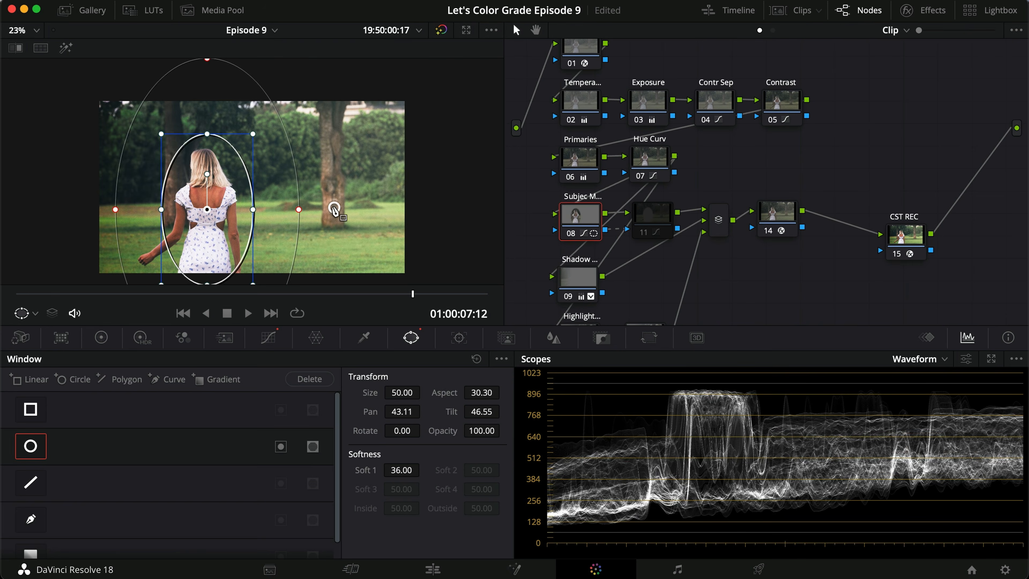
Using the highlight view, tighten the oval window around the woman to about size 39.03, aspect 26.80, pan 42.71 and tilt 46.53
{"action": "key", "text": "shift+h"}
{"action": "scroll", "coordinate": [162, 247], "scroll_direction": "up", "scroll_amount": 3}
{"action": "scroll", "coordinate": [169, 232], "scroll_direction": "down", "scroll_amount": 2}
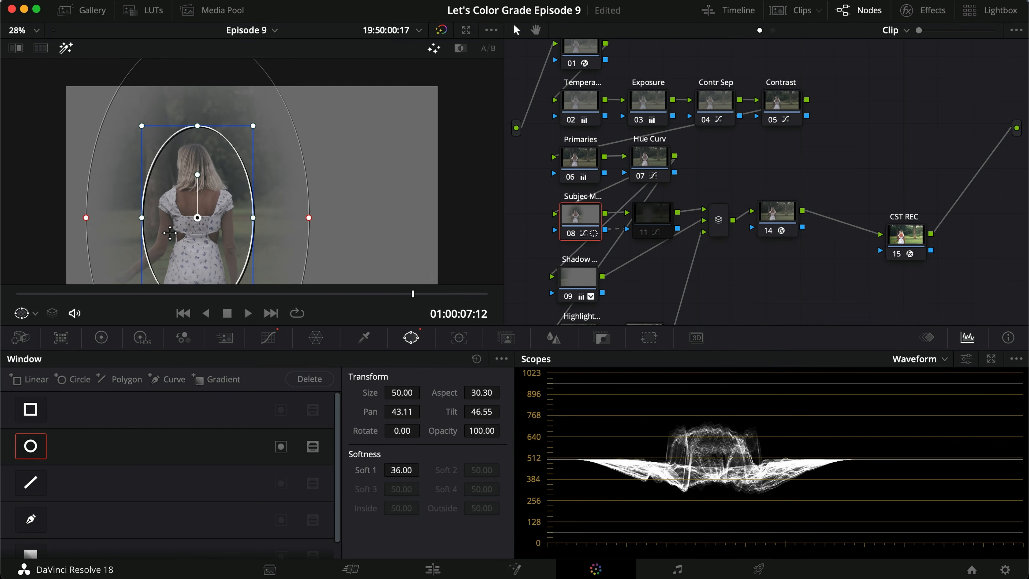
{"action": "scroll", "coordinate": [216, 246], "scroll_direction": "up", "scroll_amount": 5}
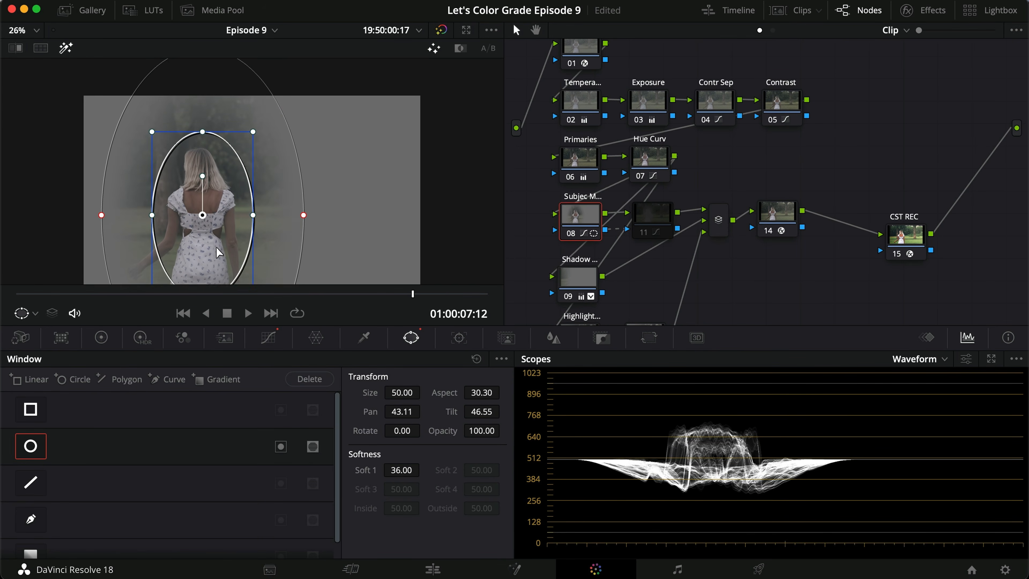
{"action": "left_click_drag", "start_coordinate": [203, 204], "coordinate": [239, 207]}
{"action": "left_click_drag", "start_coordinate": [199, 120], "coordinate": [199, 129]}
{"action": "left_click_drag", "start_coordinate": [202, 215], "coordinate": [203, 216]}
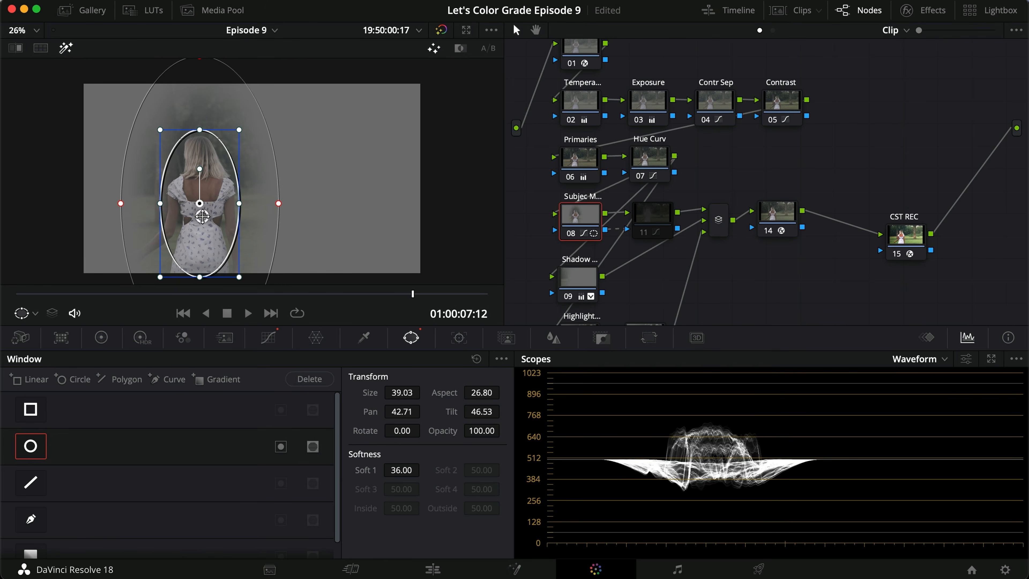
{"action": "key", "text": "shift+h"}
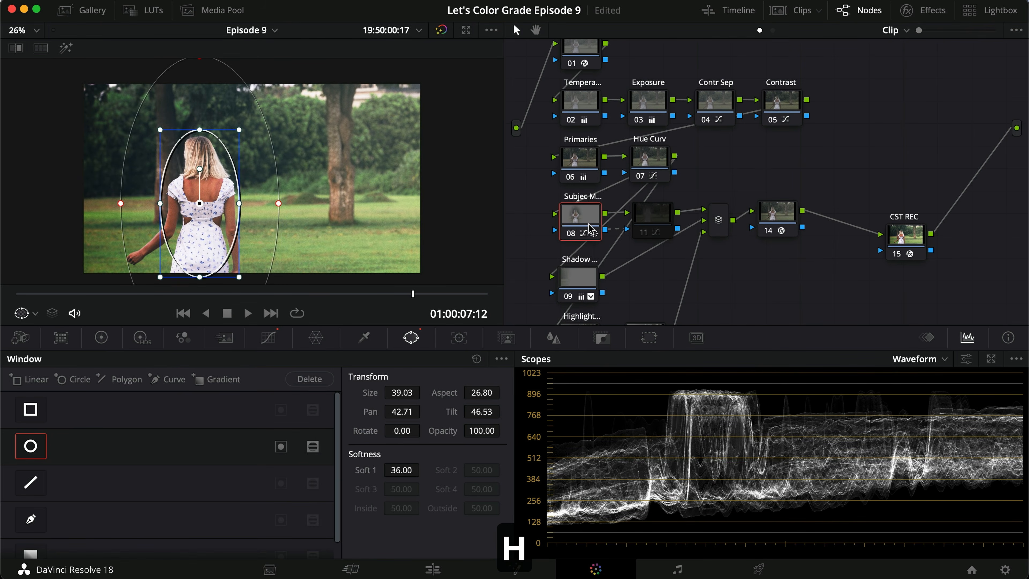
Toggle subject mask node 08 off and on to check the windowed effect, and re-enable outside node 11
{"action": "key", "text": "super+d"}
{"action": "key", "text": "super+d"}
{"action": "left_click", "coordinate": [644, 227]}
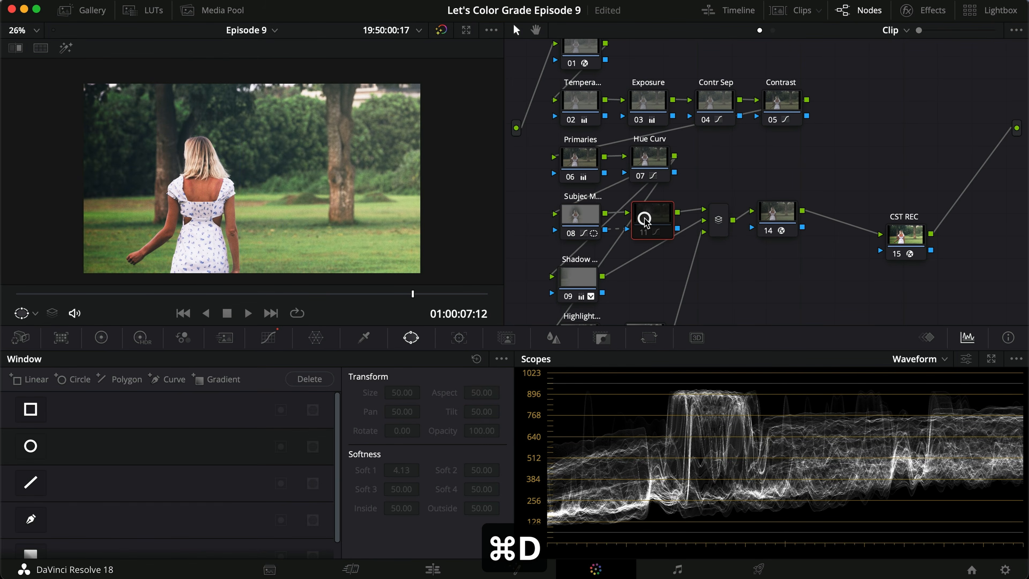
{"action": "key", "text": "super+d"}
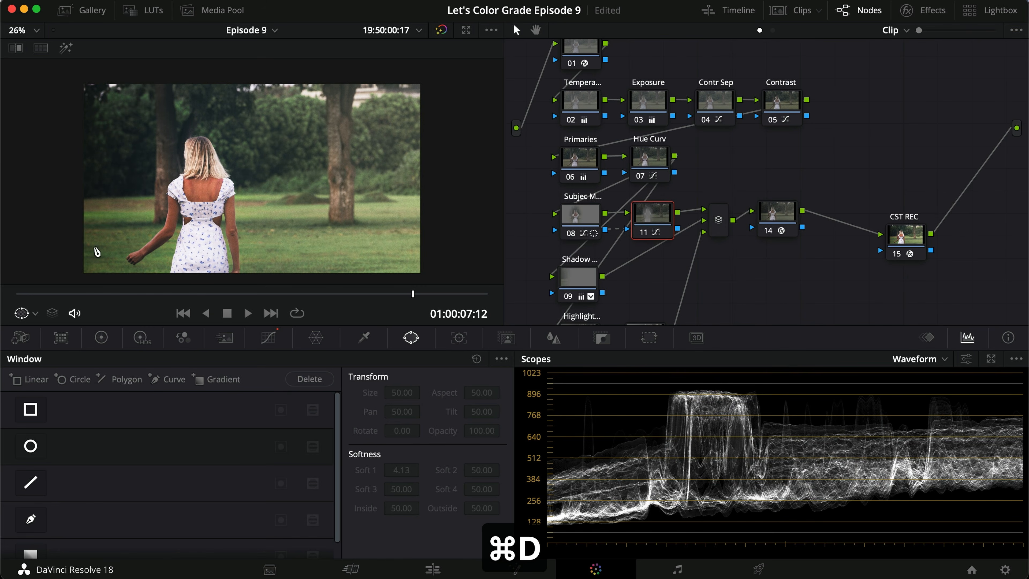
Toggle outside node 11 off and on at several zoom levels to examine the window's edges around the woman
{"action": "scroll", "coordinate": [97, 252], "scroll_direction": "up", "scroll_amount": 5}
{"action": "key", "text": "super+d"}
{"action": "key", "text": "super+d"}
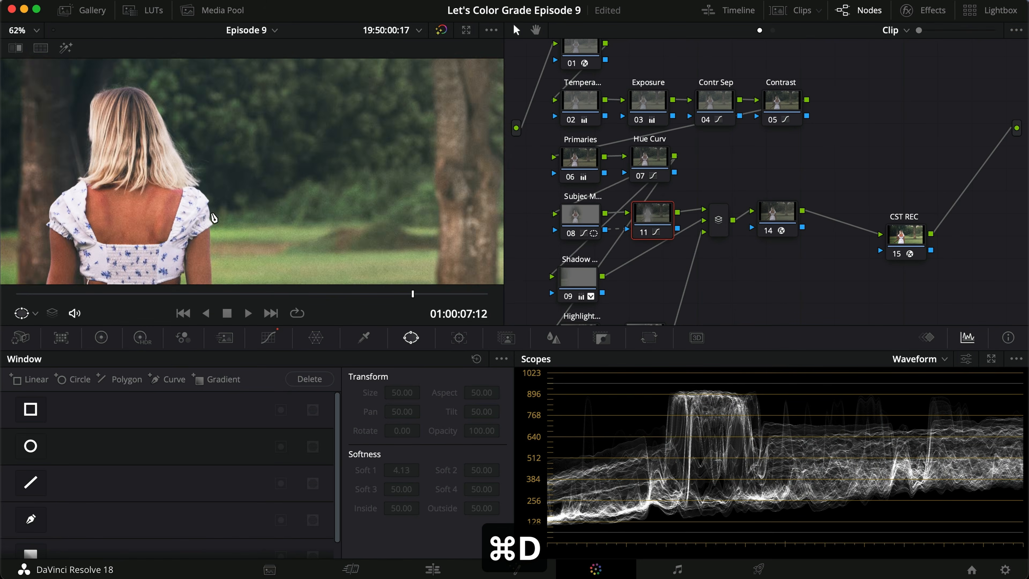
{"action": "scroll", "coordinate": [248, 255], "scroll_direction": "down", "scroll_amount": 3}
{"action": "key", "text": "super+d"}
{"action": "key", "text": "super+d"}
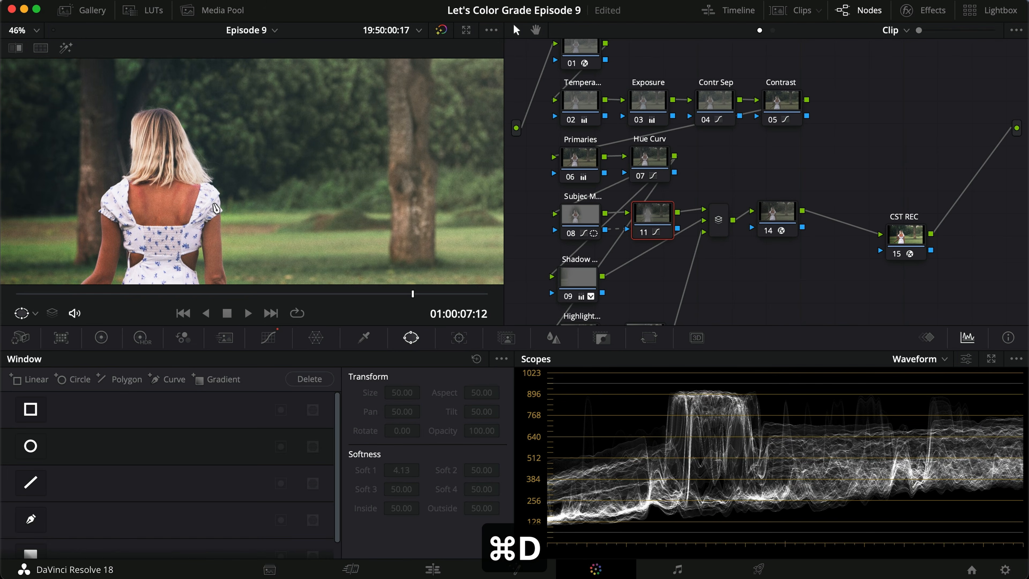
{"action": "scroll", "coordinate": [246, 239], "scroll_direction": "down", "scroll_amount": 2}
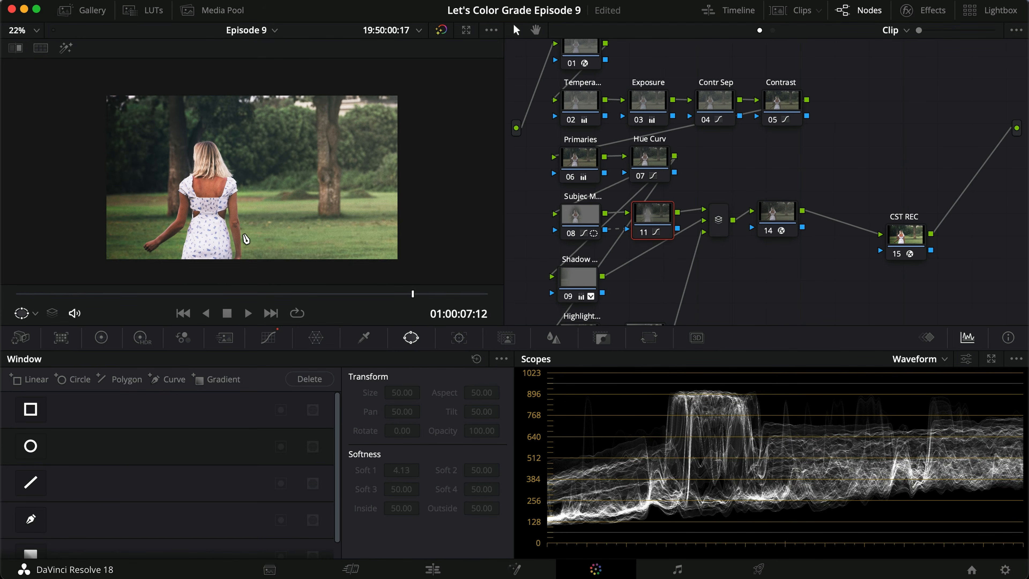
{"action": "scroll", "coordinate": [246, 239], "scroll_direction": "down", "scroll_amount": 1}
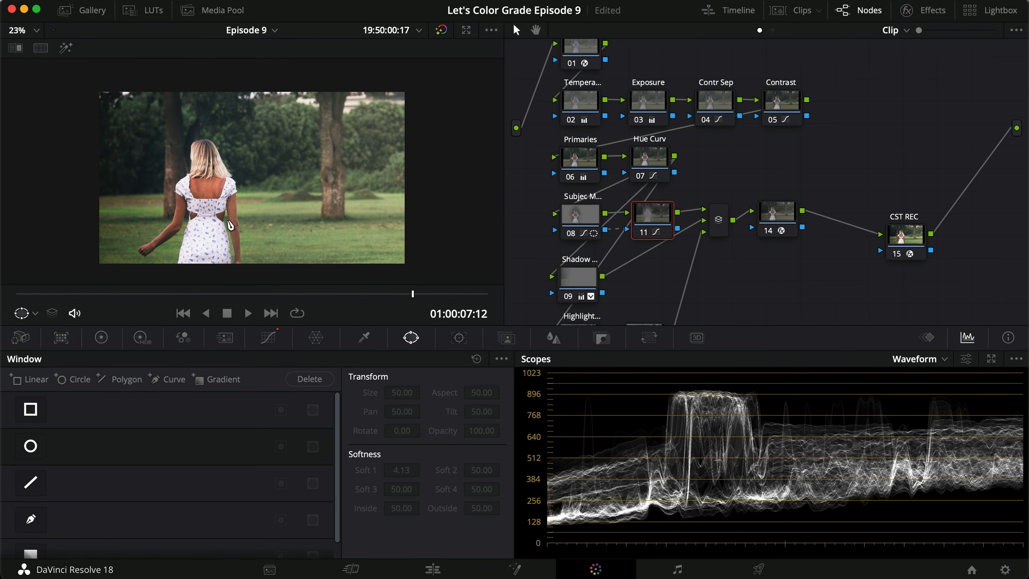
{"action": "key", "text": "super+d"}
{"action": "key", "text": "super+d"}
Toggle nodes 08 and 11 off and on together to compare their combined effect, and save the project
{"action": "left_click_drag", "start_coordinate": [523, 233], "coordinate": [688, 216]}
{"action": "key", "text": "super+d"}
{"action": "key", "text": "super+d"}
{"action": "key", "text": "super+d"}
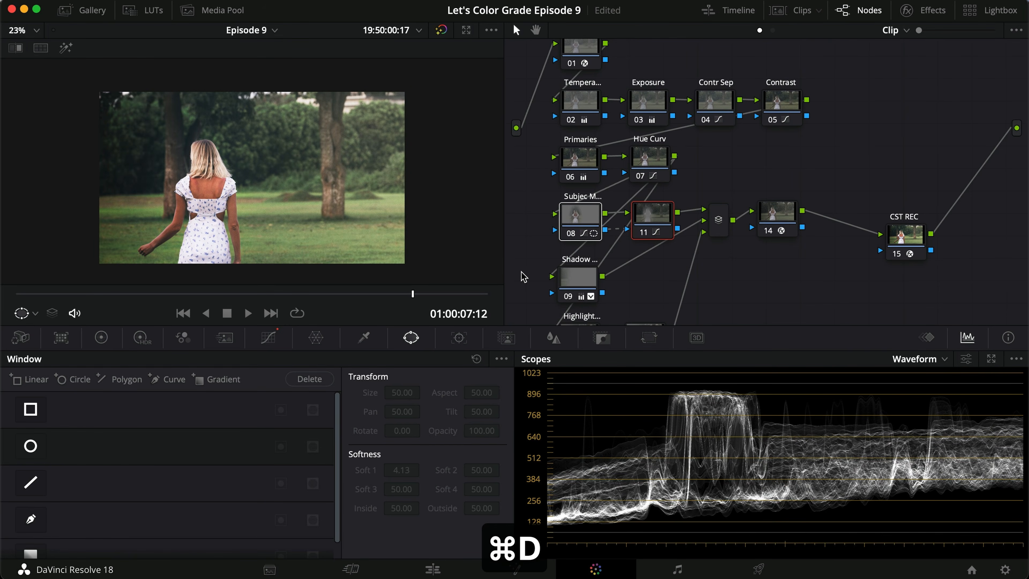
{"action": "key", "text": "super+d"}
{"action": "key", "text": "super+s"}
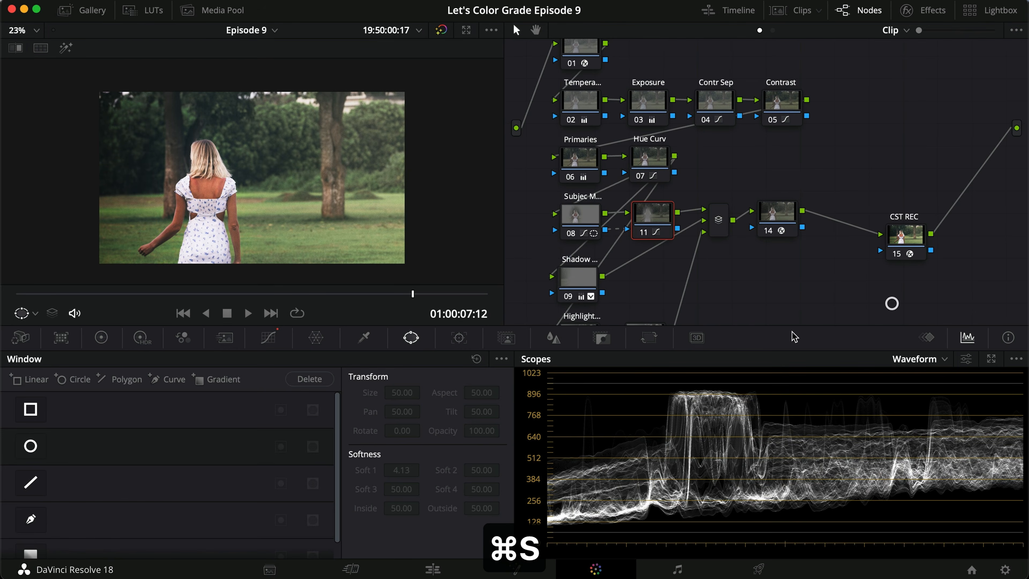
On the Edit page, disable the Video 2 track, enable Video 1 and hide the Media Pool
{"action": "left_click", "coordinate": [433, 569]}
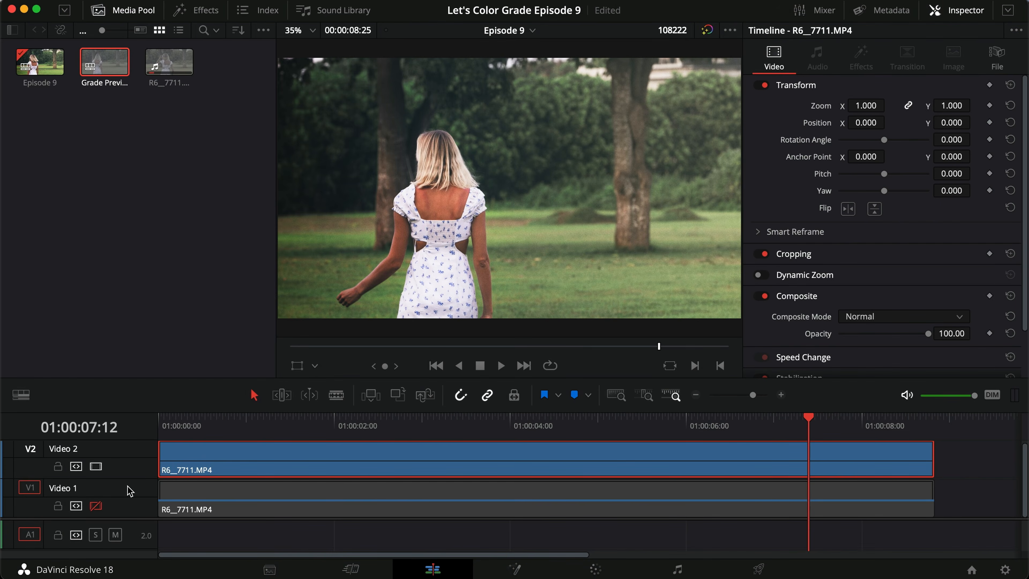
{"action": "left_click", "coordinate": [96, 467]}
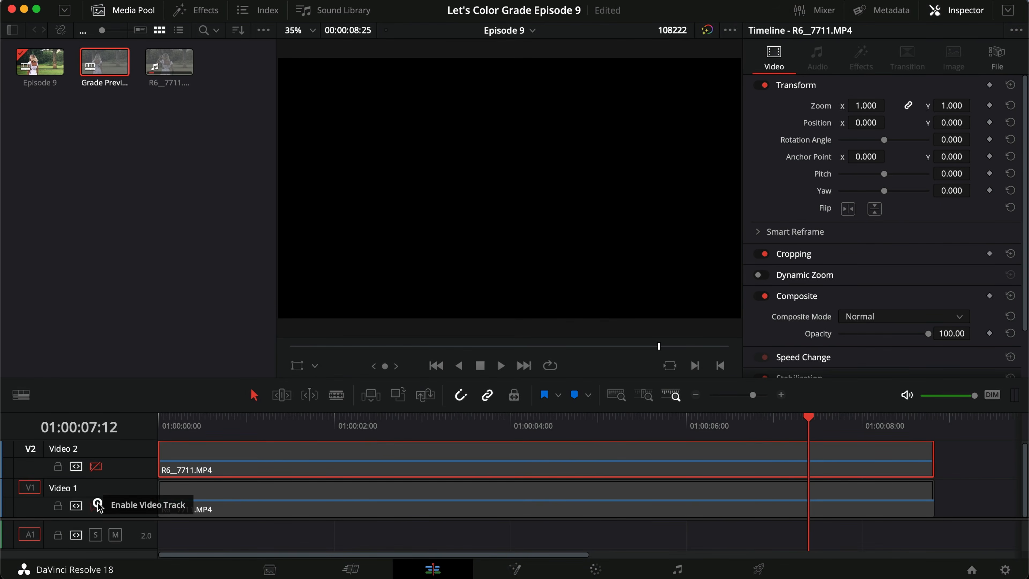
{"action": "left_click", "coordinate": [96, 506]}
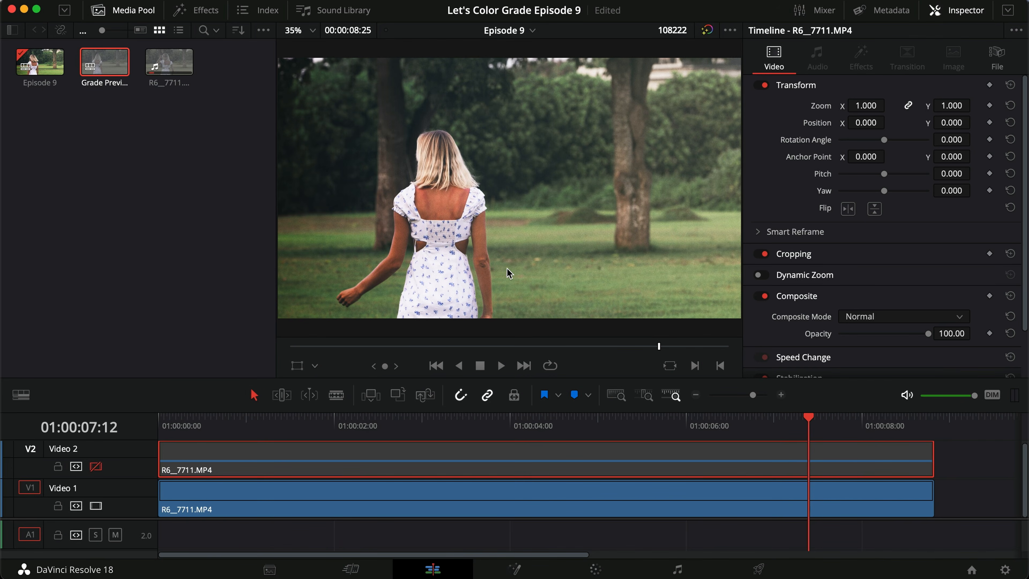
{"action": "left_click", "coordinate": [126, 10]}
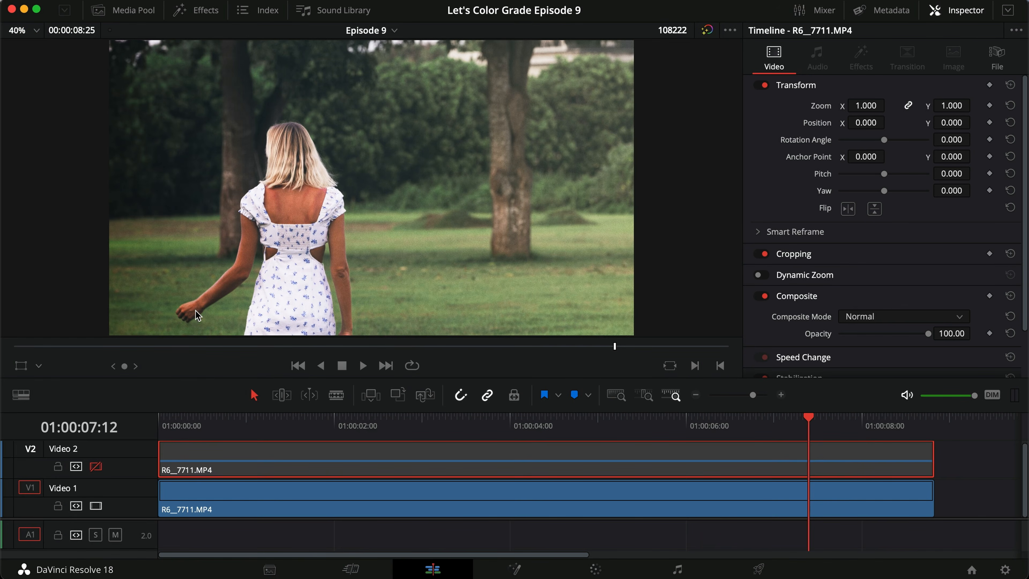
Toggle the Video 2 track on and off repeatedly to compare the oval window grade with the Magic Mask grade on Video 1
{"action": "left_click", "coordinate": [96, 467]}
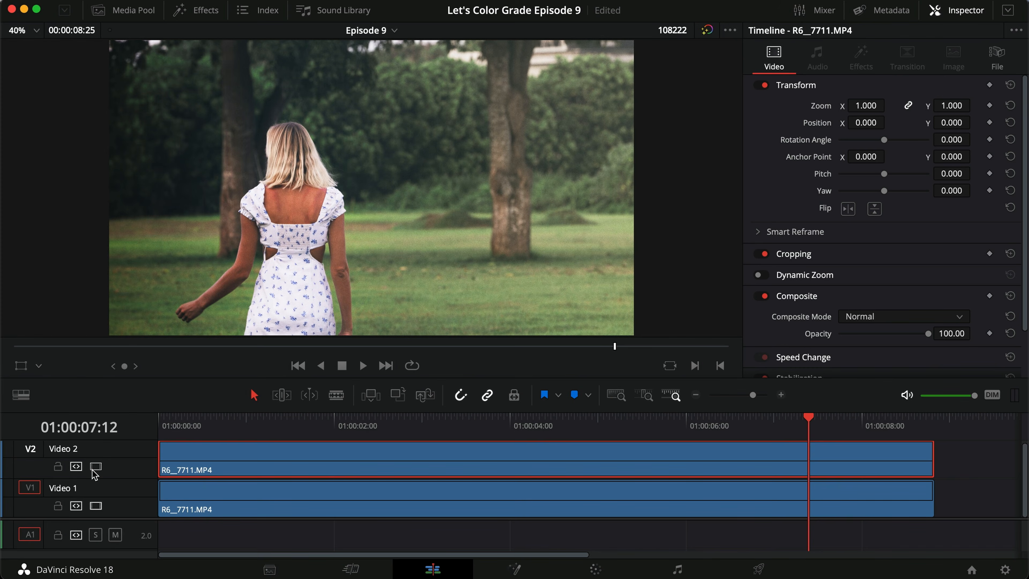
{"action": "left_click", "coordinate": [95, 467]}
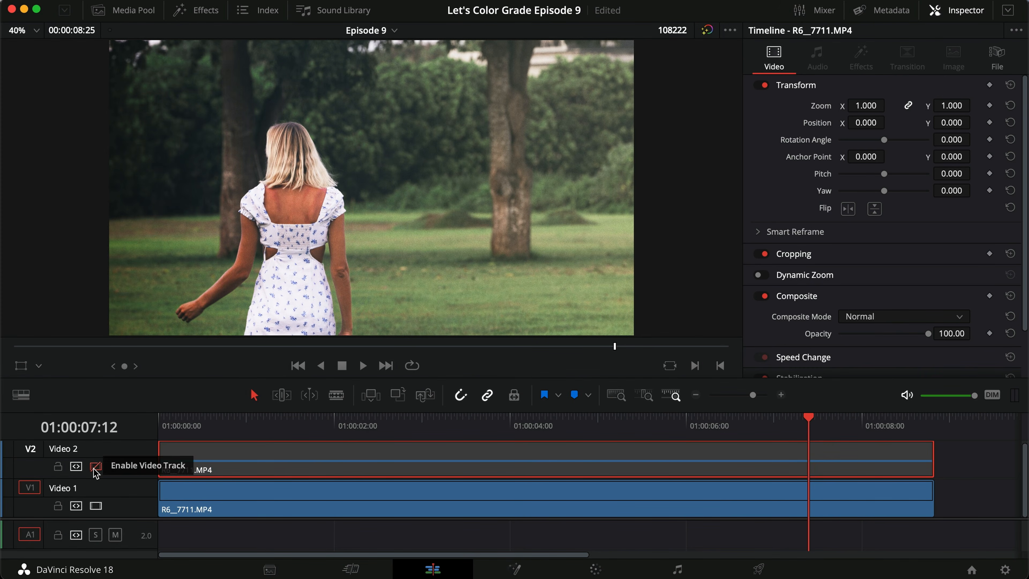
{"action": "left_click", "coordinate": [95, 467]}
{"action": "left_click", "coordinate": [95, 467]}
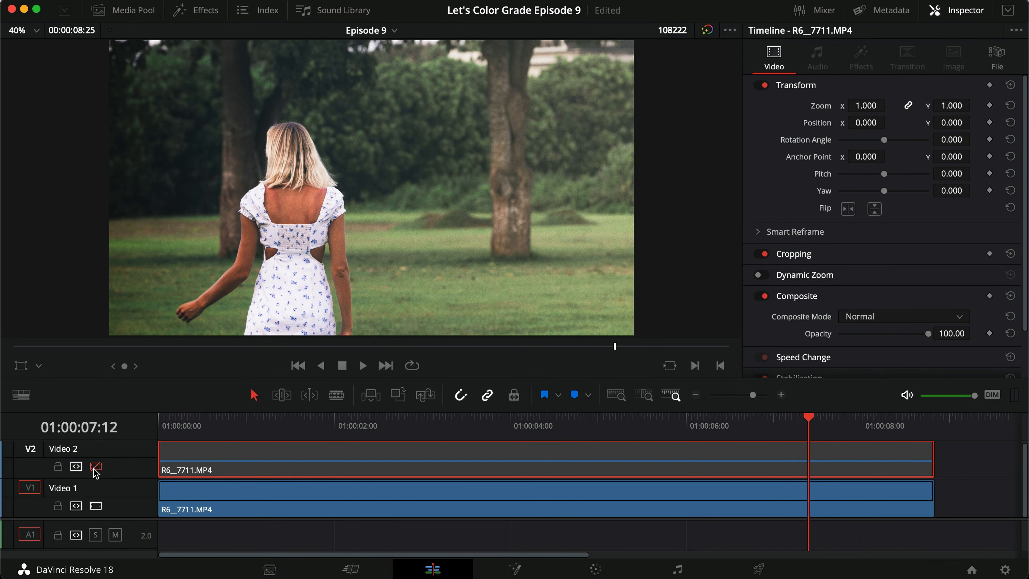
{"action": "left_click", "coordinate": [95, 467]}
{"action": "left_click", "coordinate": [96, 467]}
{"action": "left_click", "coordinate": [95, 467]}
{"action": "left_click", "coordinate": [95, 467]}
{"action": "left_click", "coordinate": [96, 466]}
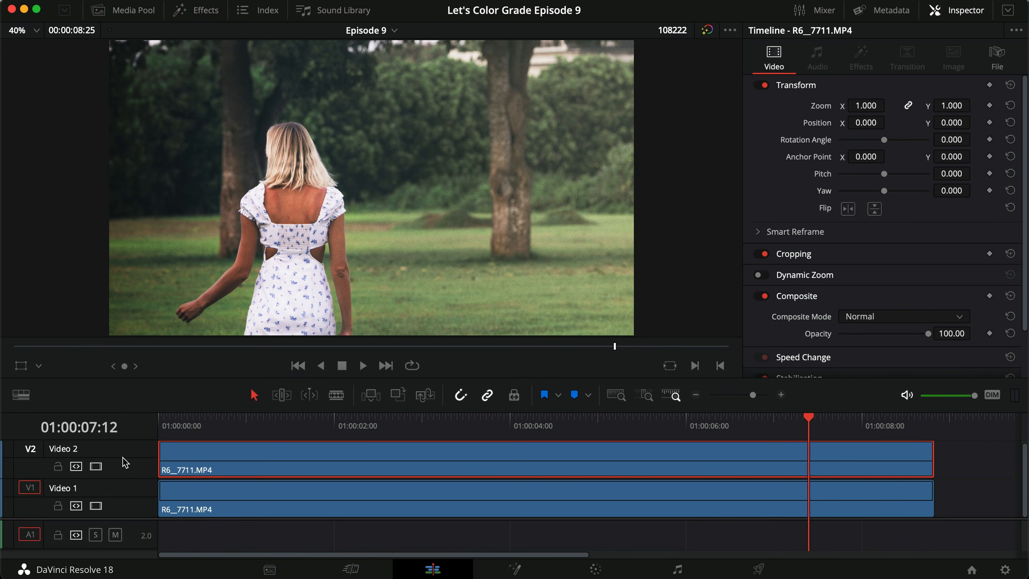
{"action": "left_click", "coordinate": [97, 466]}
{"action": "left_click", "coordinate": [97, 466]}
{"action": "left_click", "coordinate": [97, 467]}
{"action": "left_click", "coordinate": [98, 467]}
{"action": "left_click", "coordinate": [97, 467]}
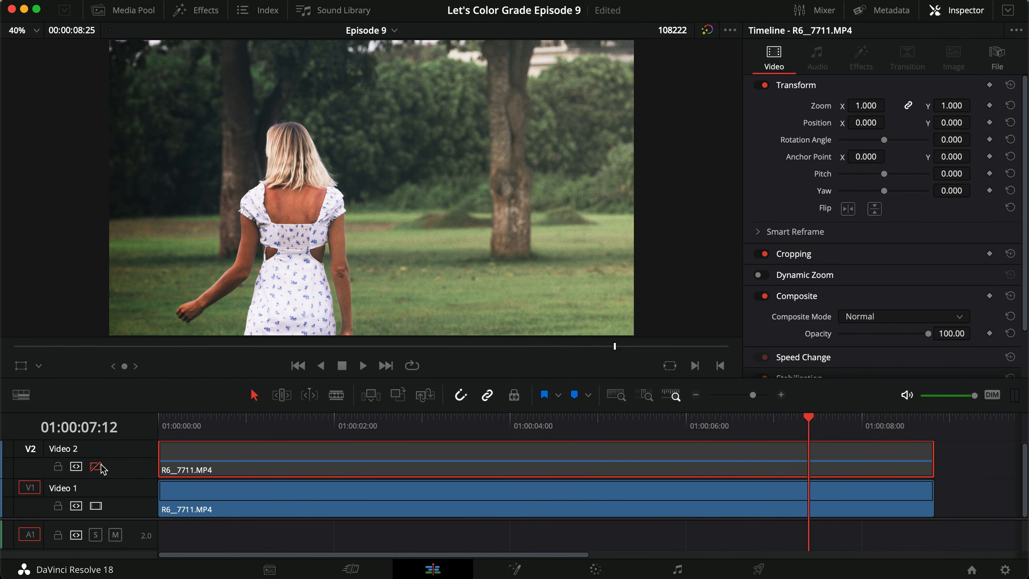
{"action": "left_click", "coordinate": [97, 467]}
On the Color page, track node 08's window forward and in reverse with only Pan analysis enabled
{"action": "left_click", "coordinate": [580, 568]}
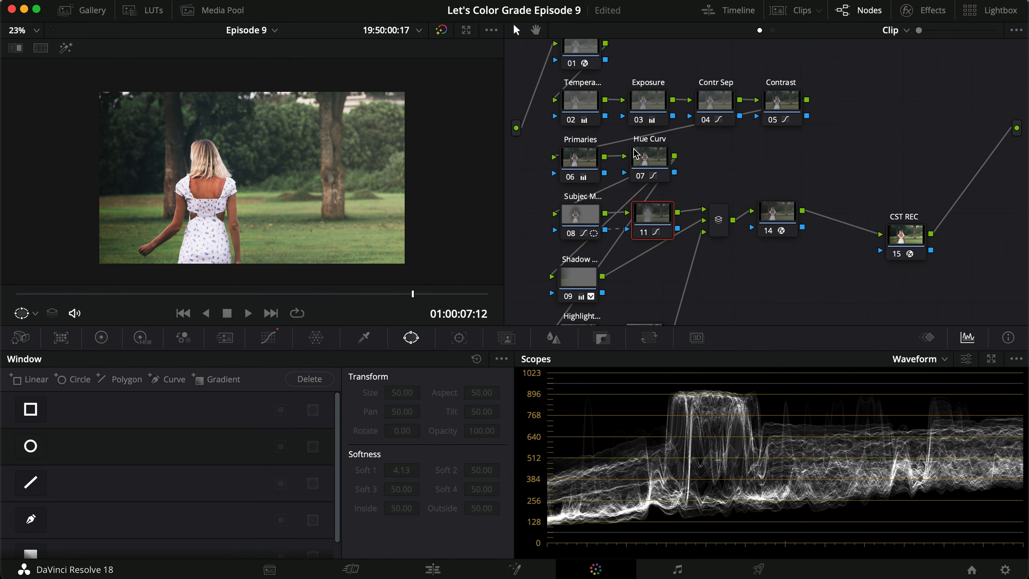
{"action": "left_click", "coordinate": [580, 215]}
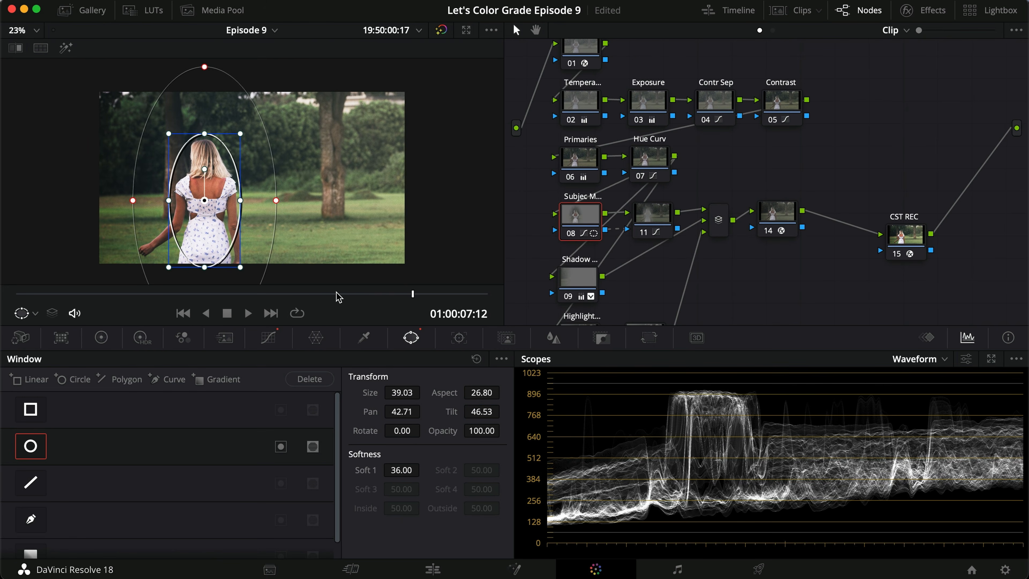
{"action": "left_click", "coordinate": [459, 337]}
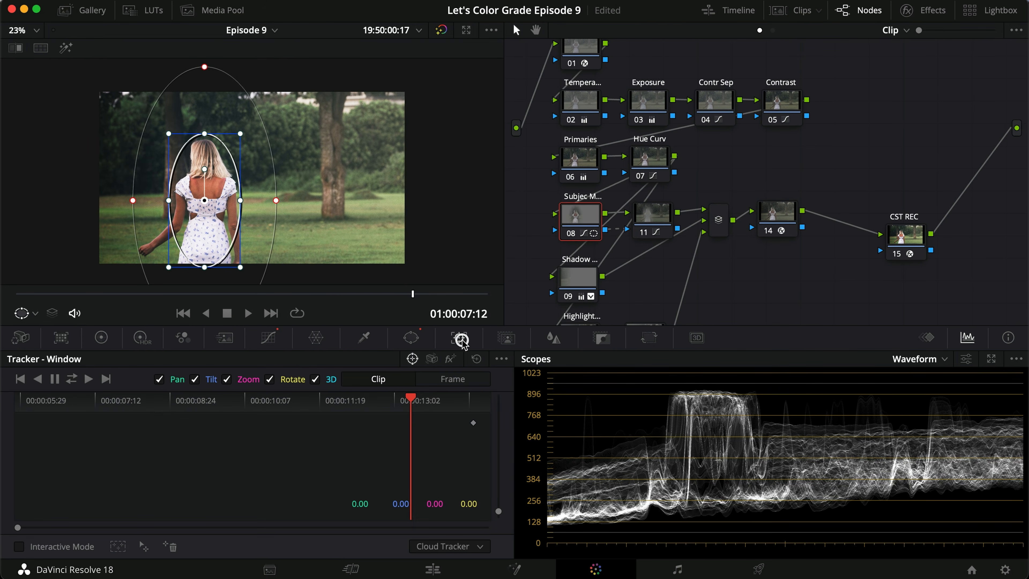
{"action": "left_click", "coordinate": [316, 380]}
{"action": "left_click", "coordinate": [269, 380]}
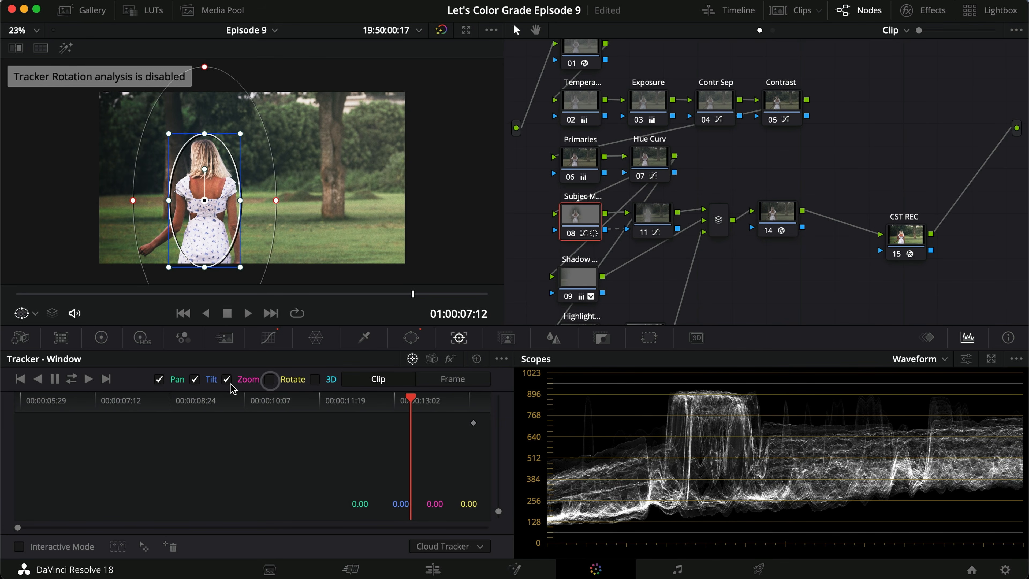
{"action": "left_click", "coordinate": [227, 380]}
{"action": "left_click", "coordinate": [195, 379]}
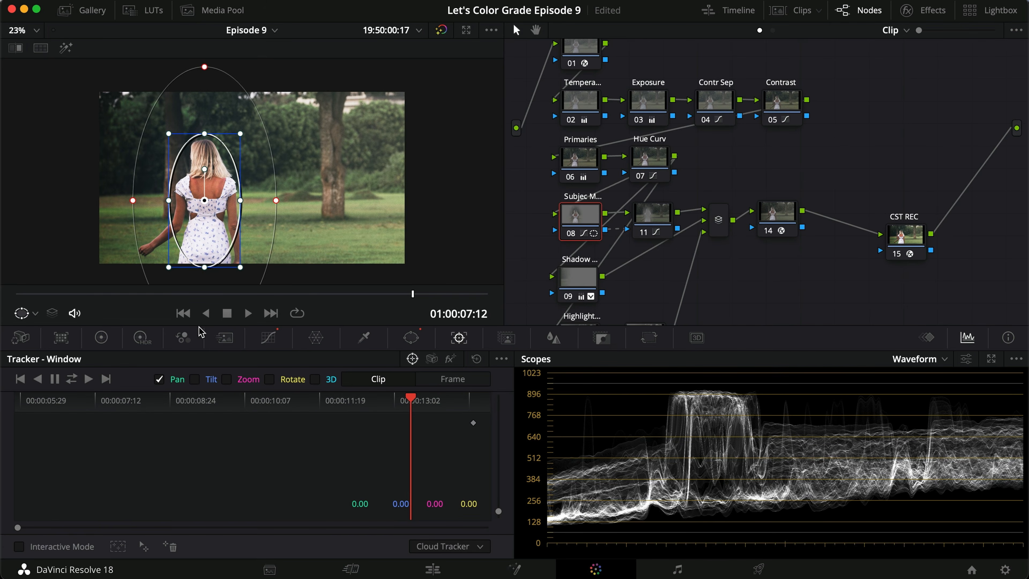
{"action": "left_click", "coordinate": [71, 378]}
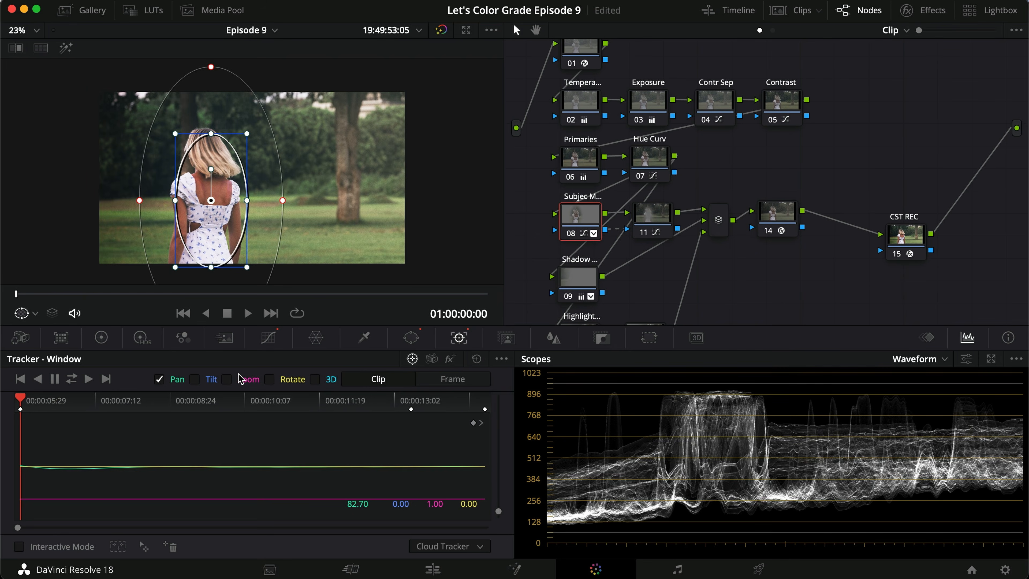
Play the clip in highlight view to check the window tracking, and inspect the normal image around the woman
{"action": "key", "text": "shift+h"}
{"action": "key", "text": "space"}
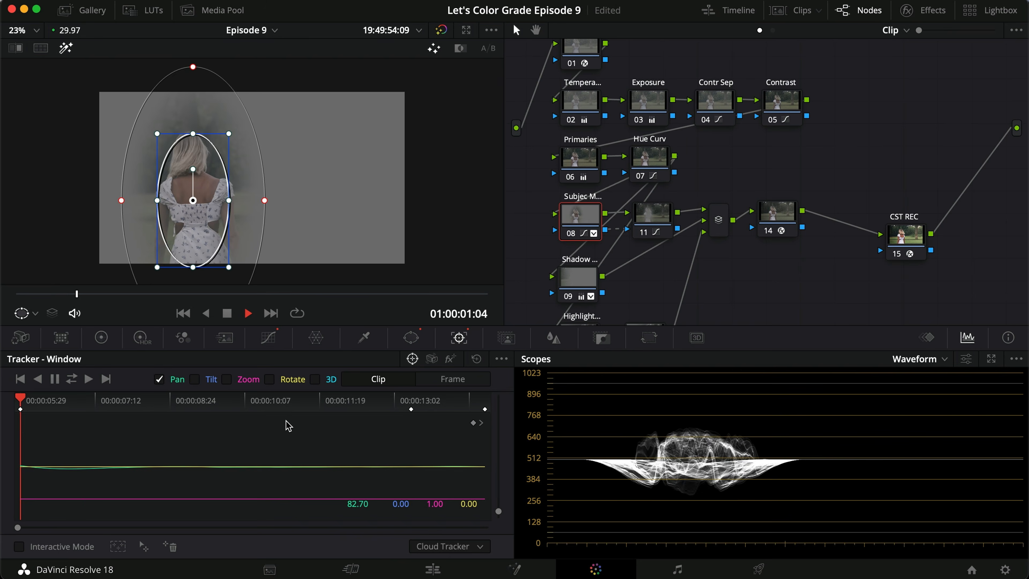
{"action": "key", "text": "space"}
{"action": "key", "text": "shift+h"}
{"action": "scroll", "coordinate": [196, 254], "scroll_direction": "up", "scroll_amount": 3}
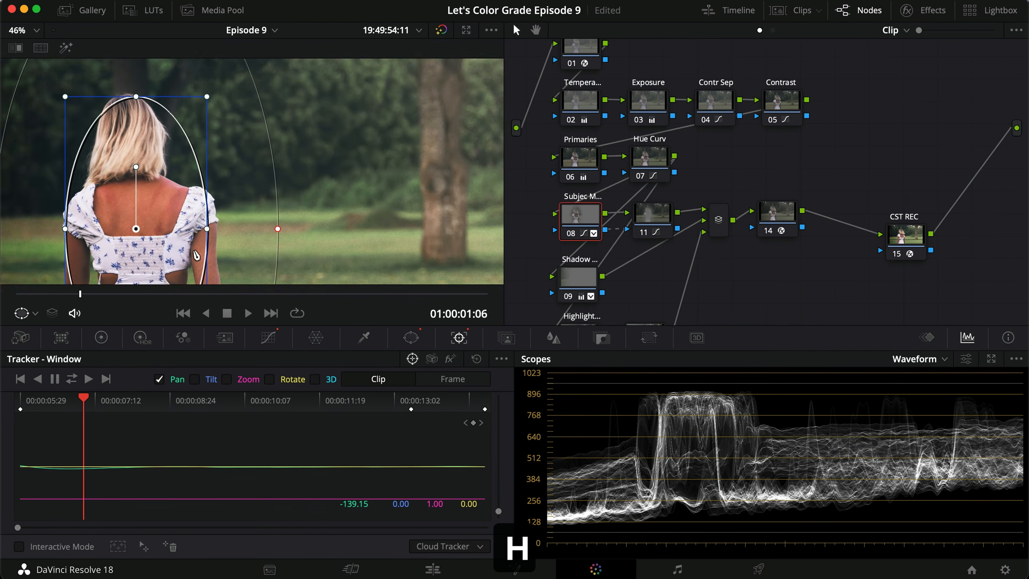
{"action": "scroll", "coordinate": [196, 255], "scroll_direction": "down", "scroll_amount": 2}
{"action": "scroll", "coordinate": [207, 257], "scroll_direction": "down", "scroll_amount": 3}
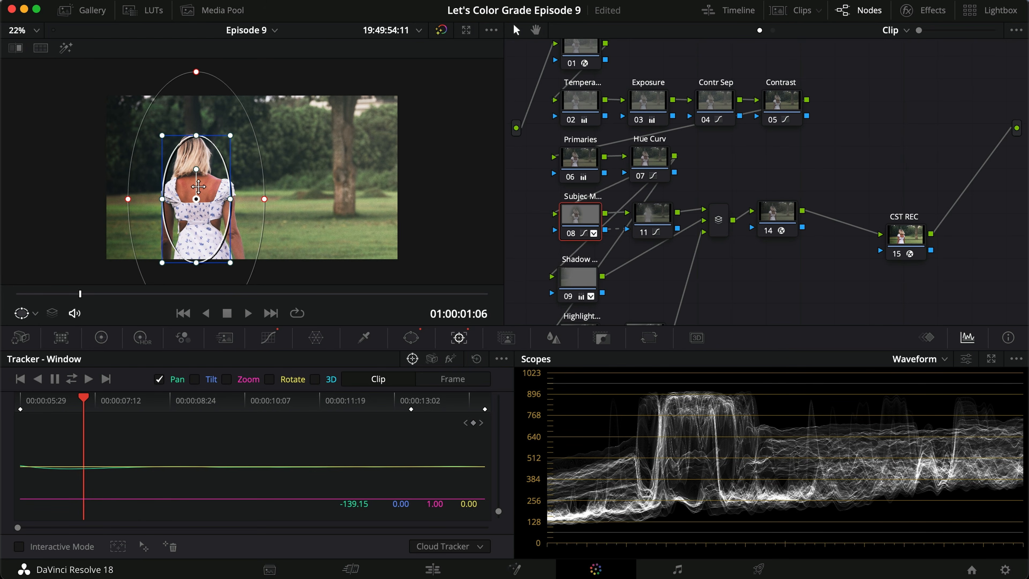
{"action": "scroll", "coordinate": [162, 237], "scroll_direction": "up", "scroll_amount": 2}
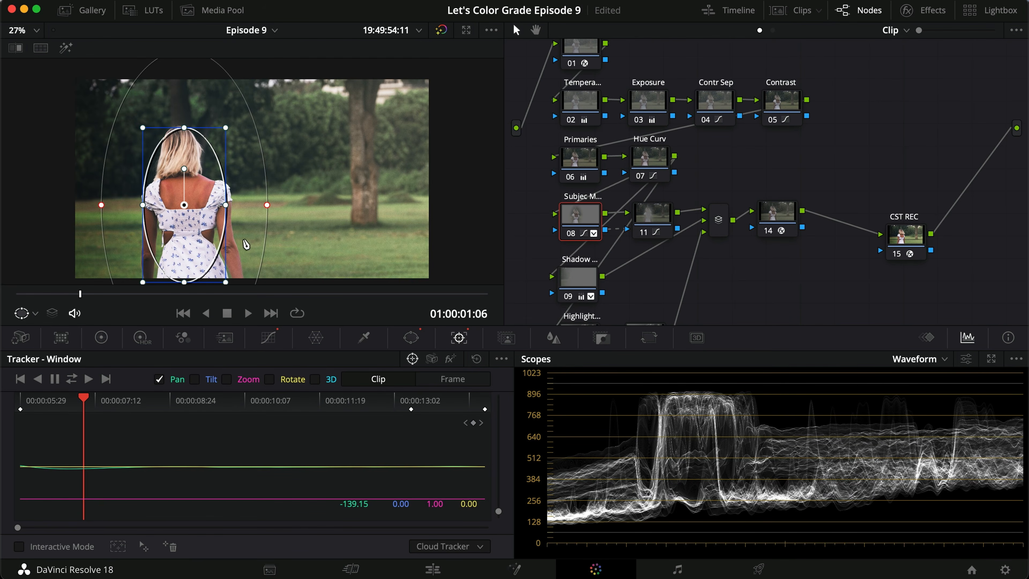
Open the custom curves of subject mask node 08
{"action": "left_click", "coordinate": [268, 337]}
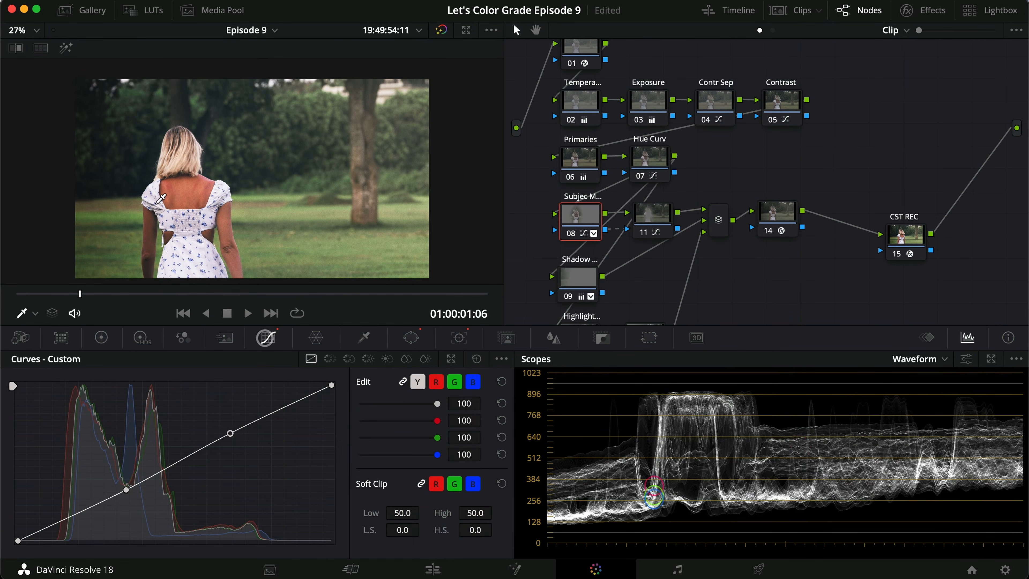